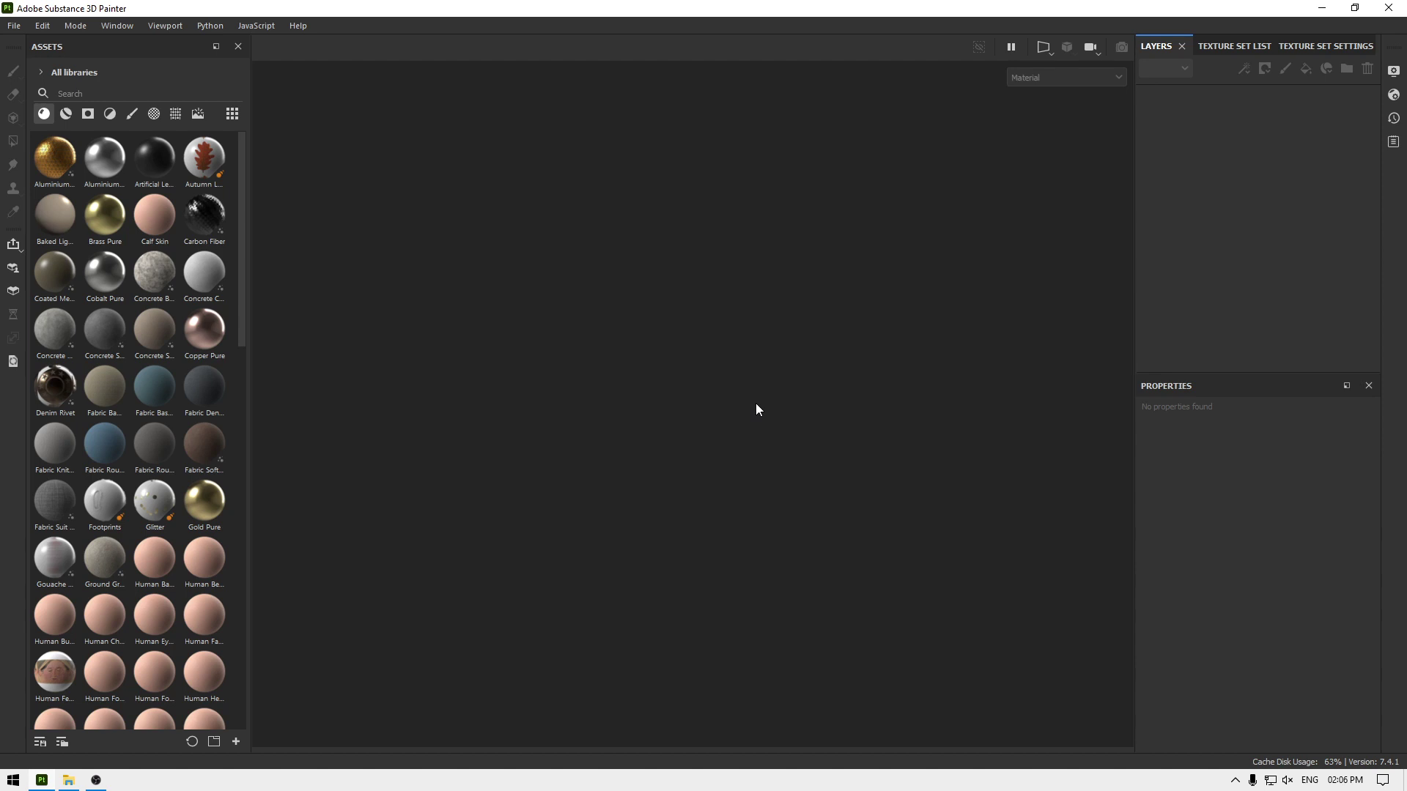
Step: Create a new project using My Projects/Water Tower/scenes/Water Tower.obj as the mesh
{"action": "key", "text": "ctrl+n"}
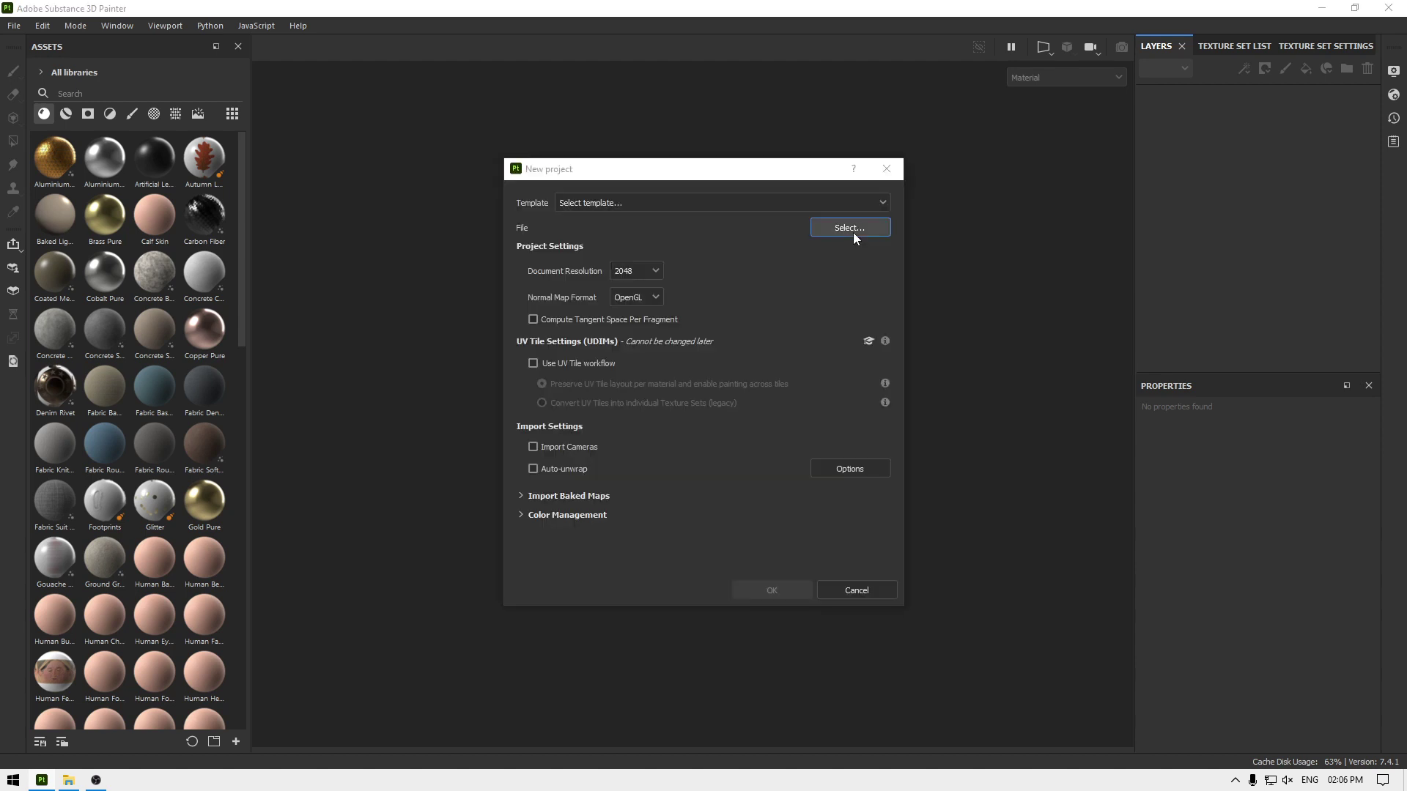
{"action": "left_click", "coordinate": [852, 232]}
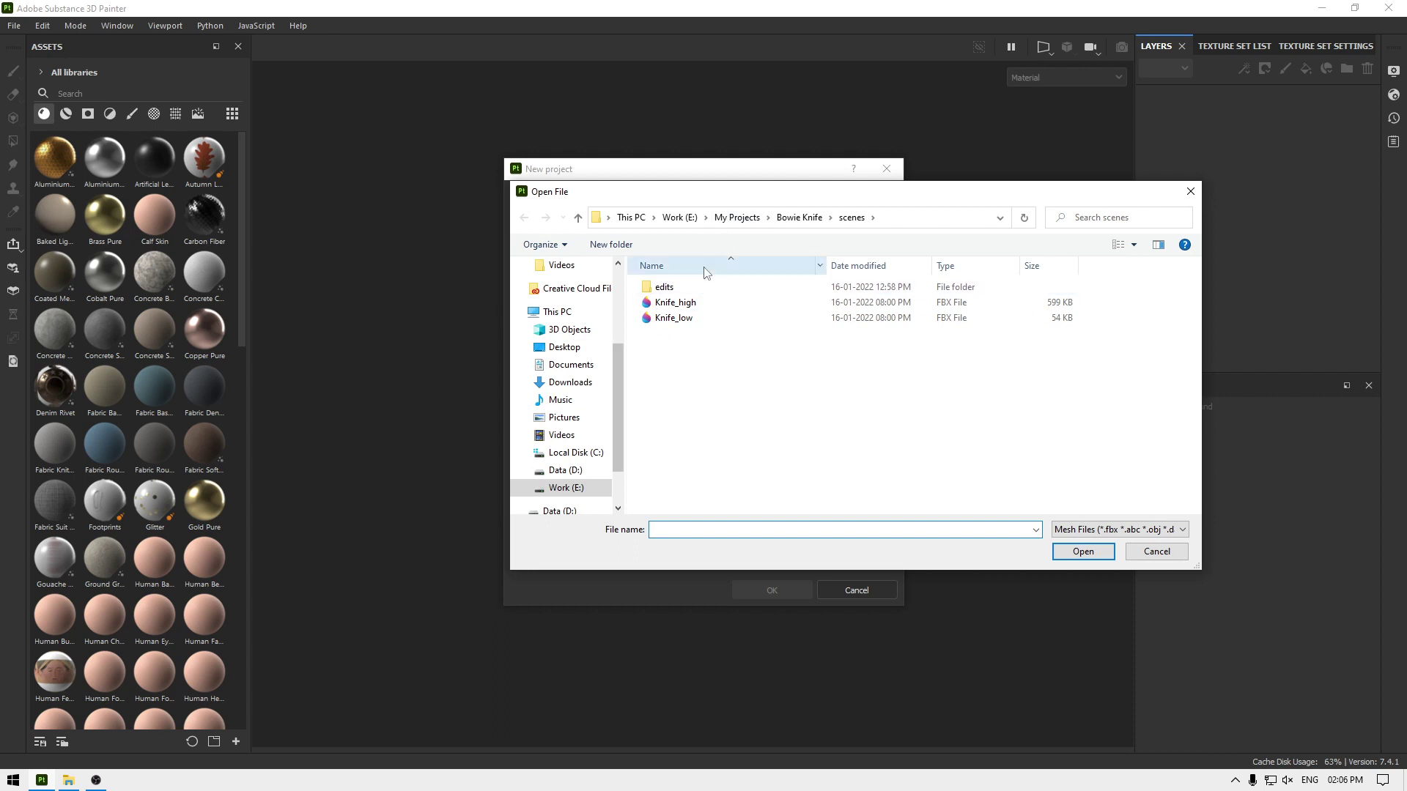
{"action": "left_click", "coordinate": [736, 218]}
{"action": "double_click", "coordinate": [711, 332]}
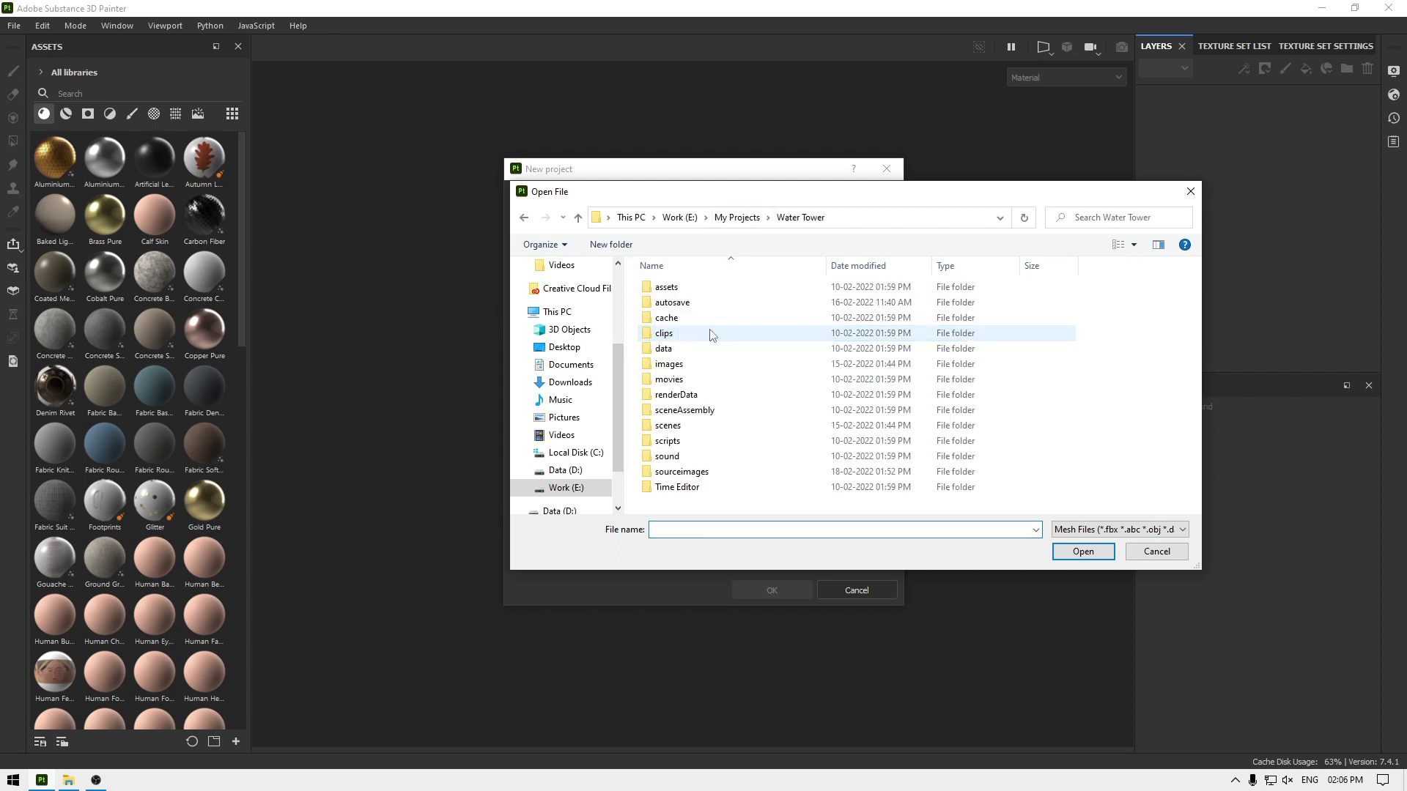
{"action": "double_click", "coordinate": [690, 426]}
{"action": "double_click", "coordinate": [755, 305]}
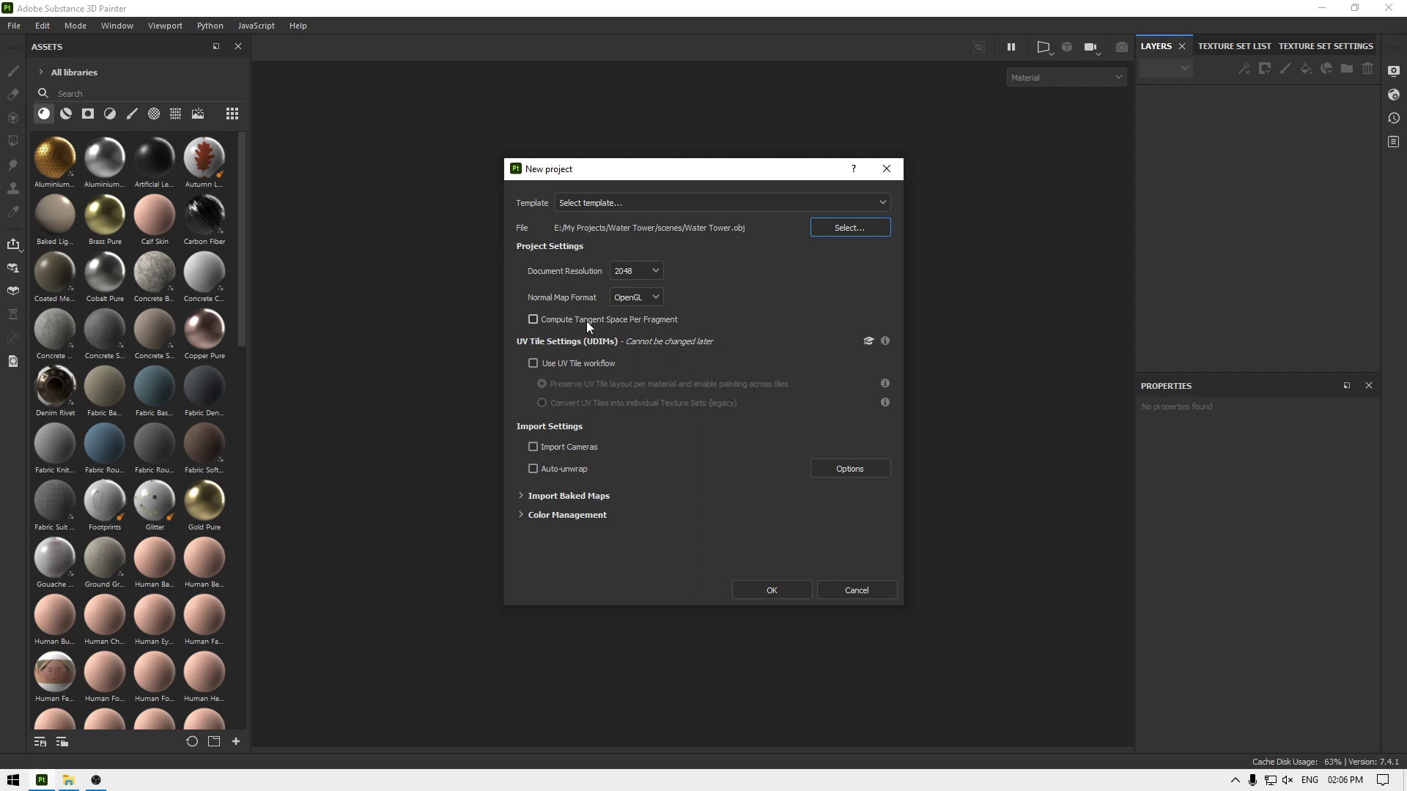
{"action": "left_click", "coordinate": [779, 586]}
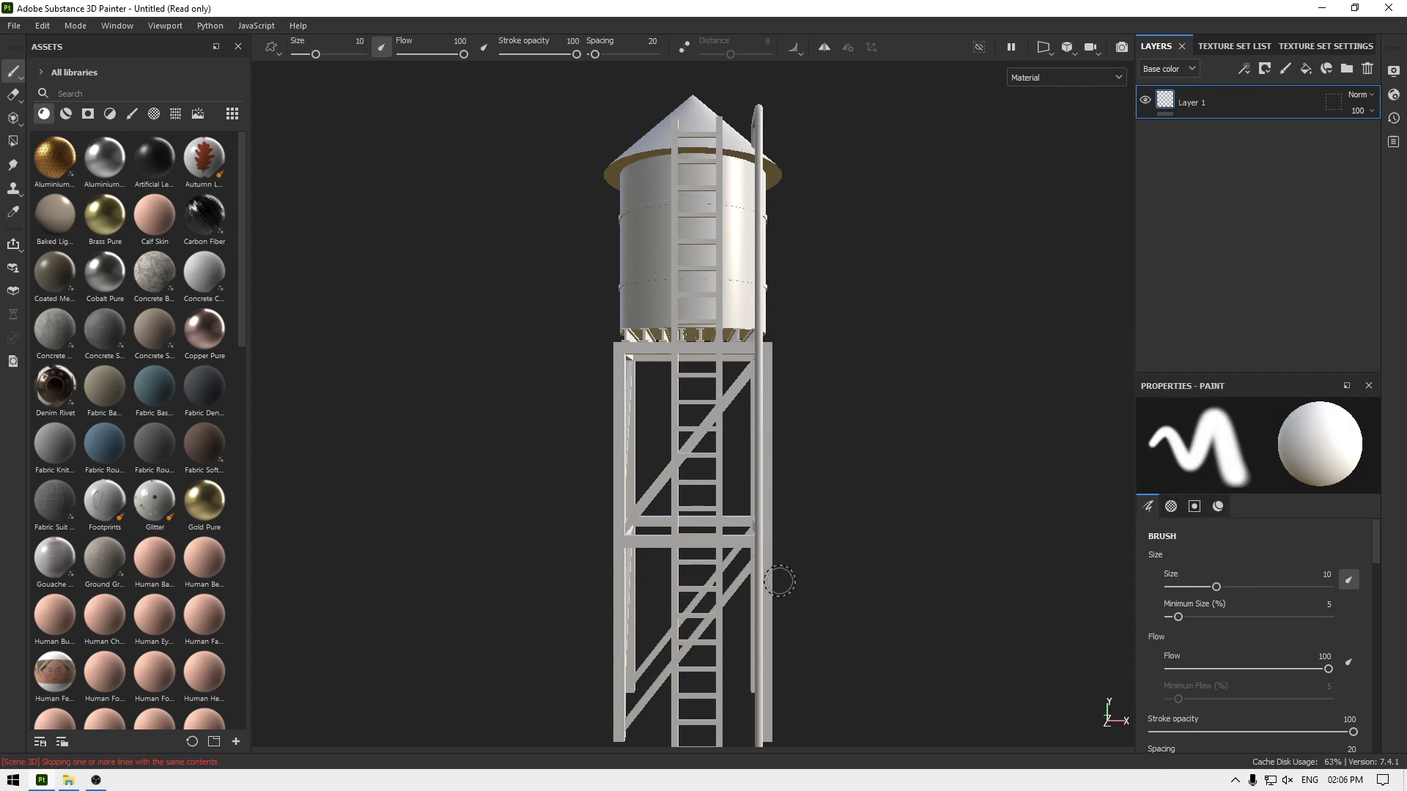
Step: In the Texture Set List, hide and re-show blinn3SG to see which tower parts it covers
{"action": "left_click_drag", "start_coordinate": [681, 513], "coordinate": [792, 403], "text": "alt"}
{"action": "left_click_drag", "start_coordinate": [729, 475], "coordinate": [754, 443], "text": "alt"}
{"action": "scroll", "coordinate": [754, 442], "scroll_direction": "down", "scroll_amount": 1}
{"action": "middle_click_drag", "start_coordinate": [754, 443], "coordinate": [769, 496], "text": "alt"}
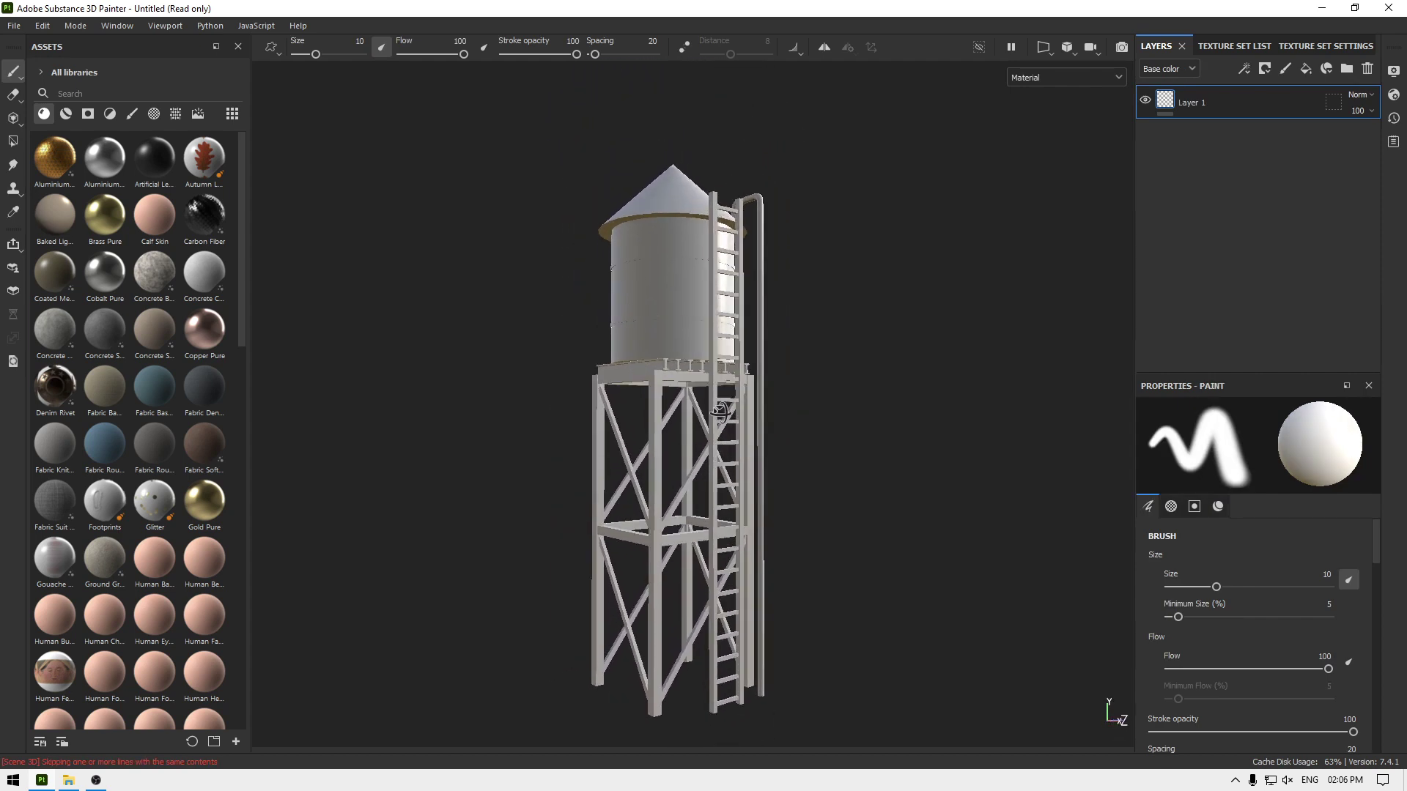
{"action": "left_click", "coordinate": [1226, 48]}
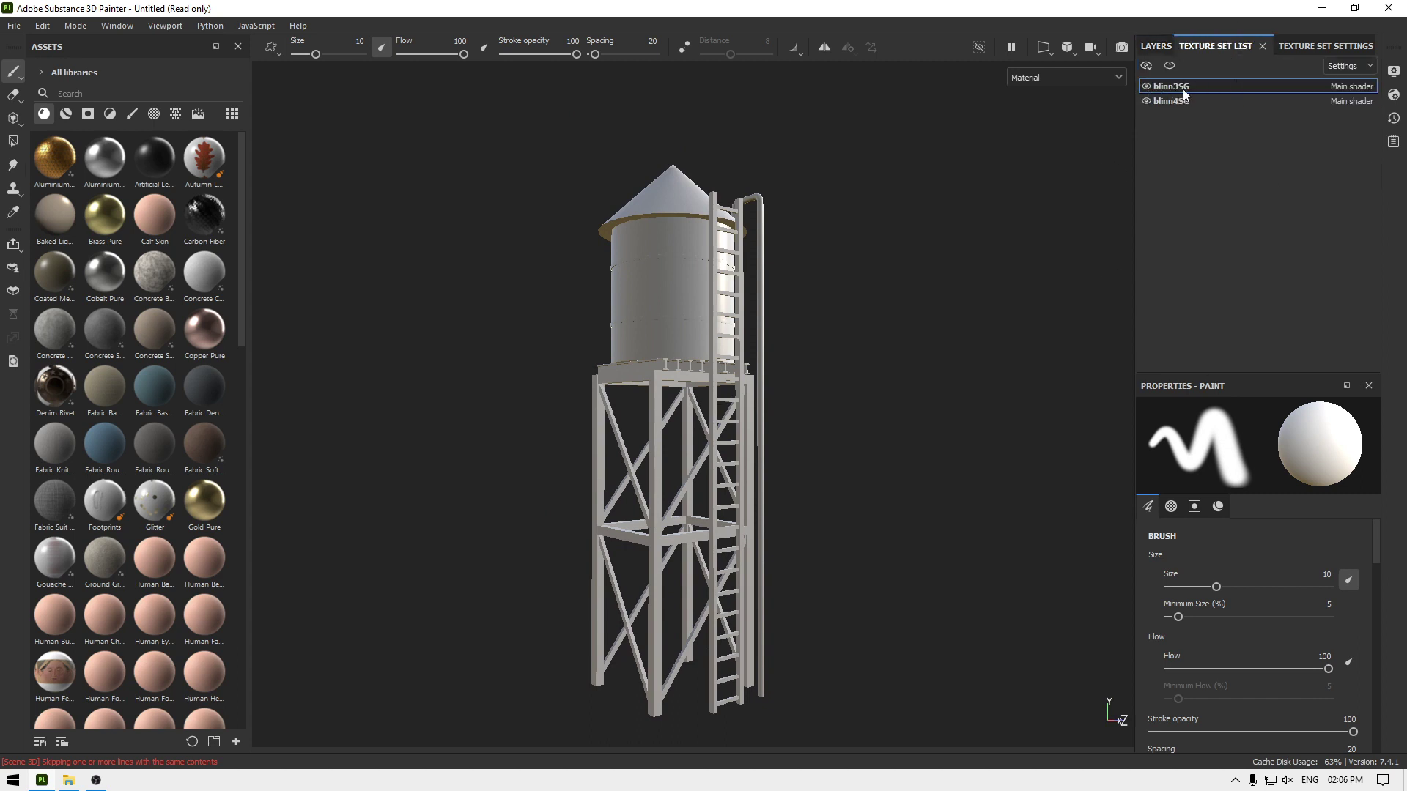
{"action": "left_click", "coordinate": [1147, 87]}
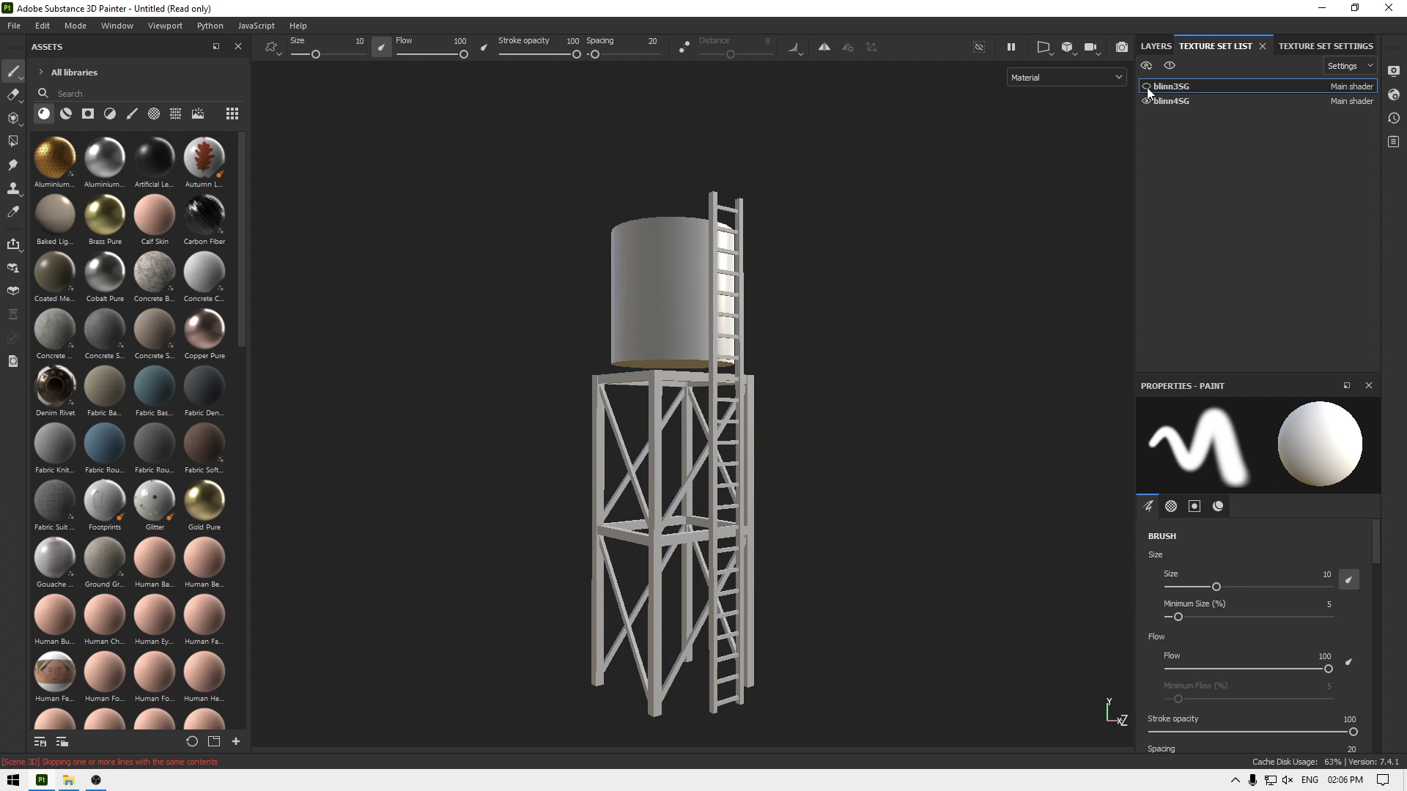
{"action": "left_click", "coordinate": [1147, 87]}
Step: Rename blinn3SG to Metal and blinn4SG to Wood
{"action": "double_click", "coordinate": [1172, 87]}
{"action": "type", "text": "Metal"}
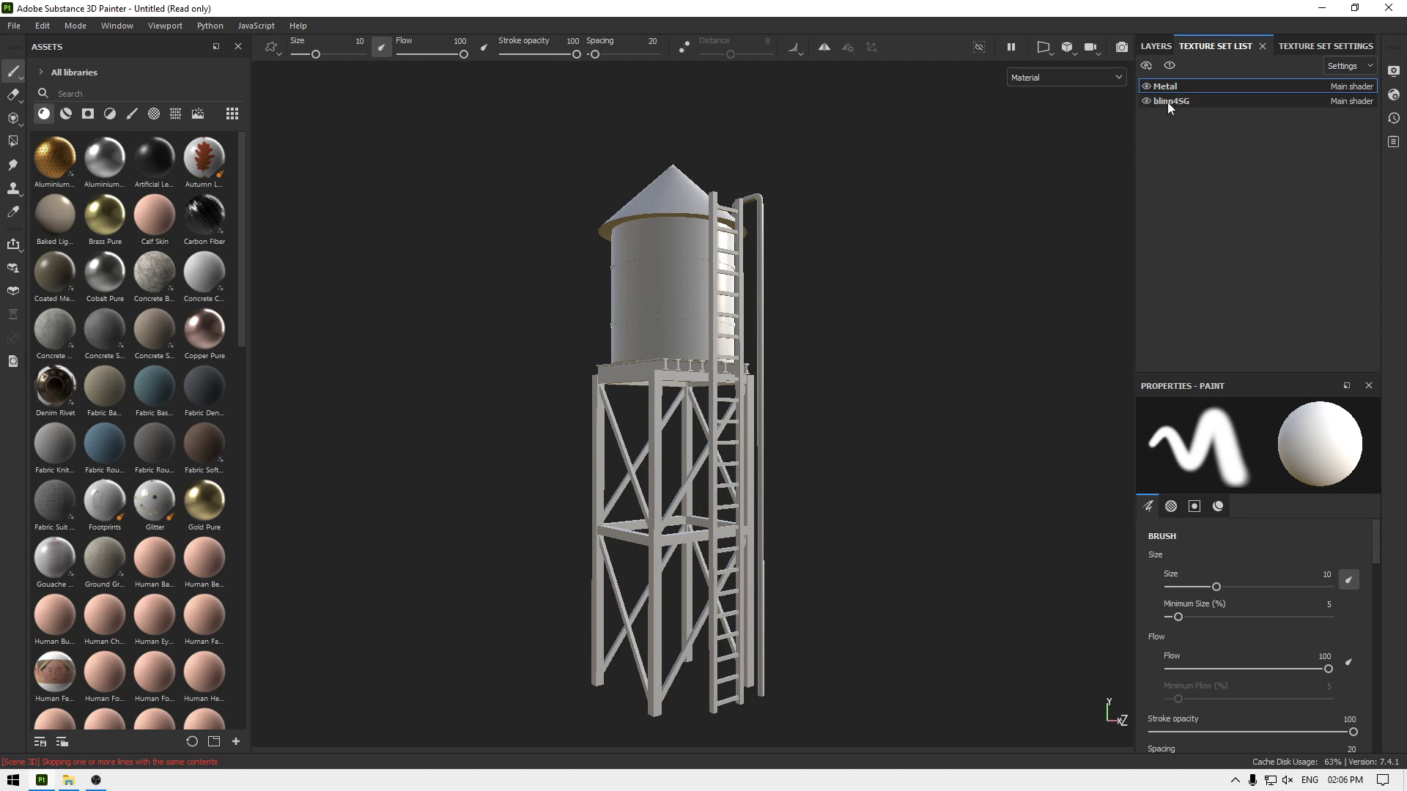
{"action": "double_click", "coordinate": [1171, 101]}
{"action": "type", "text": "Wood"}
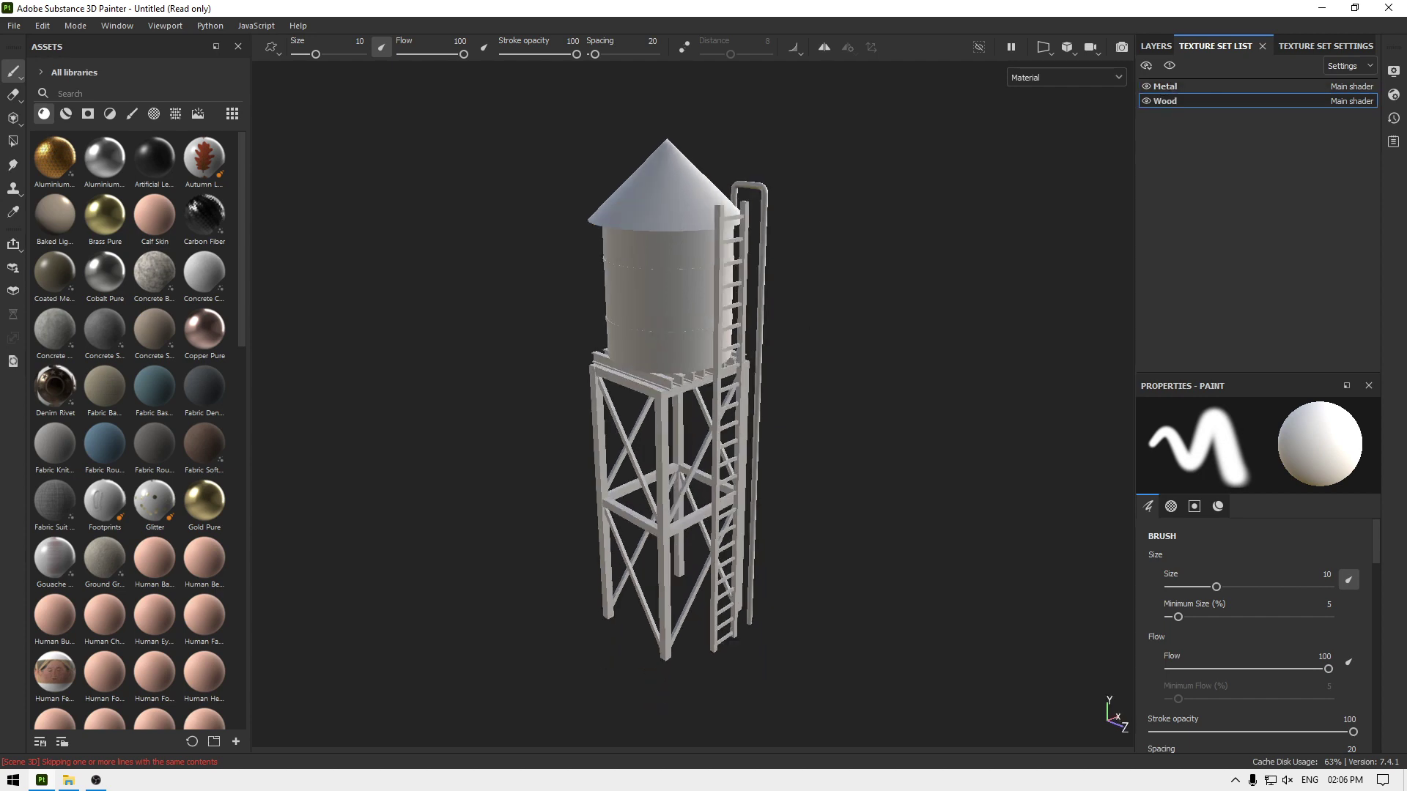
{"action": "scroll", "coordinate": [802, 359], "scroll_direction": "up", "scroll_amount": 5}
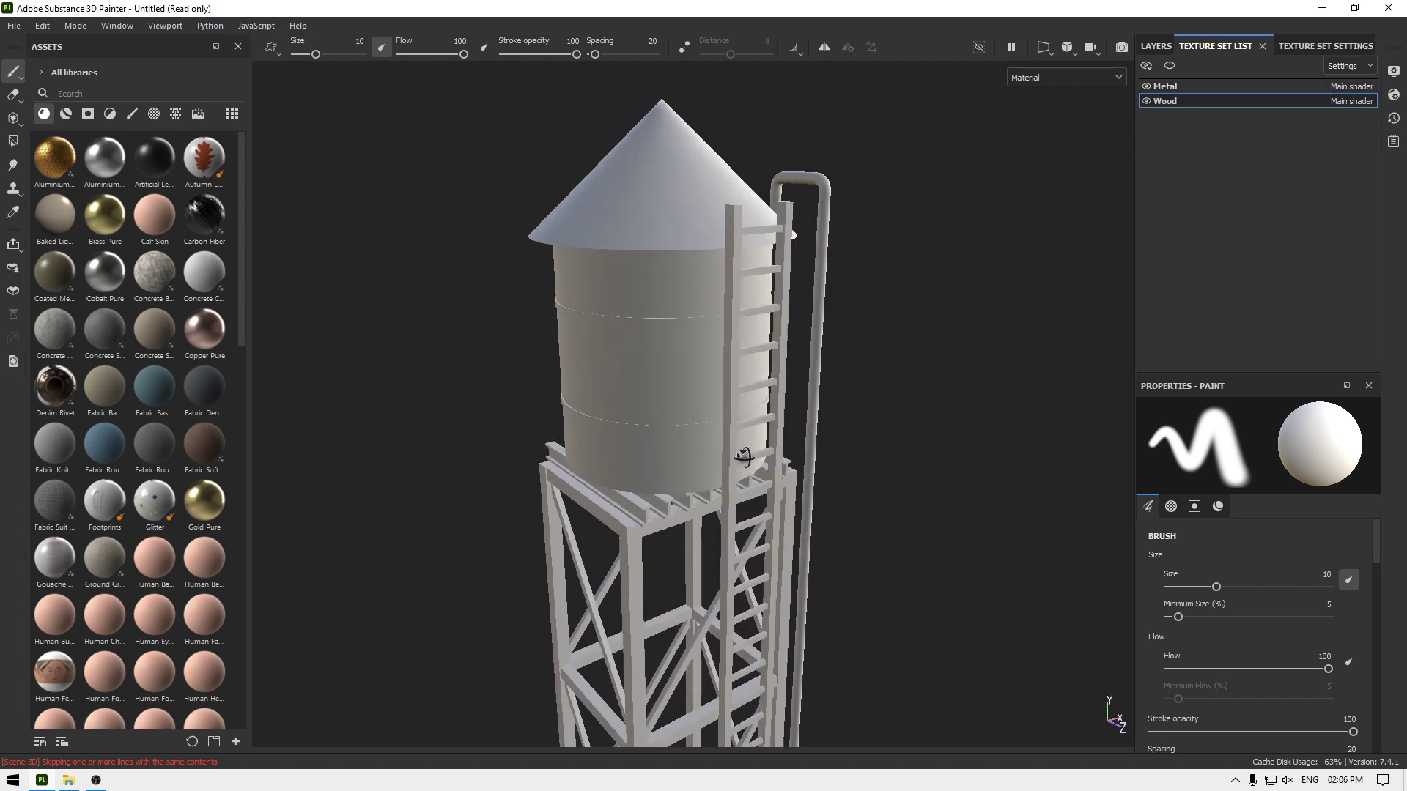
{"action": "left_click_drag", "start_coordinate": [803, 360], "coordinate": [784, 540], "text": "alt"}
{"action": "right_click_drag", "start_coordinate": [784, 540], "coordinate": [763, 368], "text": "alt"}
{"action": "left_click_drag", "start_coordinate": [763, 367], "coordinate": [778, 395], "text": "alt"}
{"action": "middle_click_drag", "start_coordinate": [779, 396], "coordinate": [747, 323], "text": "alt"}
{"action": "right_click_drag", "start_coordinate": [747, 323], "coordinate": [777, 440], "text": "alt"}
{"action": "left_click_drag", "start_coordinate": [777, 439], "coordinate": [777, 499], "text": "alt"}
{"action": "right_click_drag", "start_coordinate": [777, 498], "coordinate": [772, 205], "text": "alt"}
Step: Open the Wood set's Bake Mesh Maps options and set the output size to 2048
{"action": "left_click", "coordinate": [1307, 46]}
{"action": "scroll", "coordinate": [1291, 97], "scroll_direction": "down", "scroll_amount": 5}
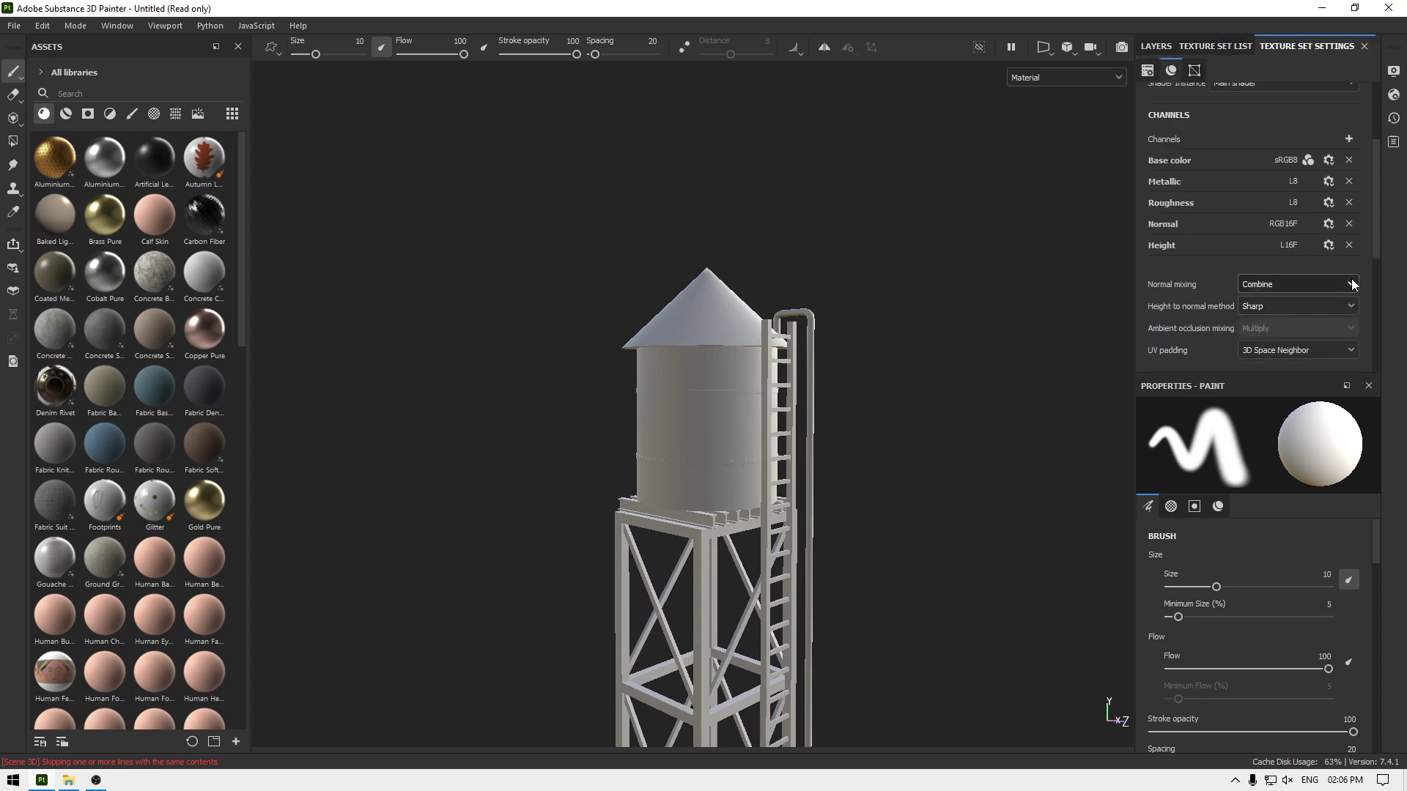
{"action": "left_click", "coordinate": [1321, 278]}
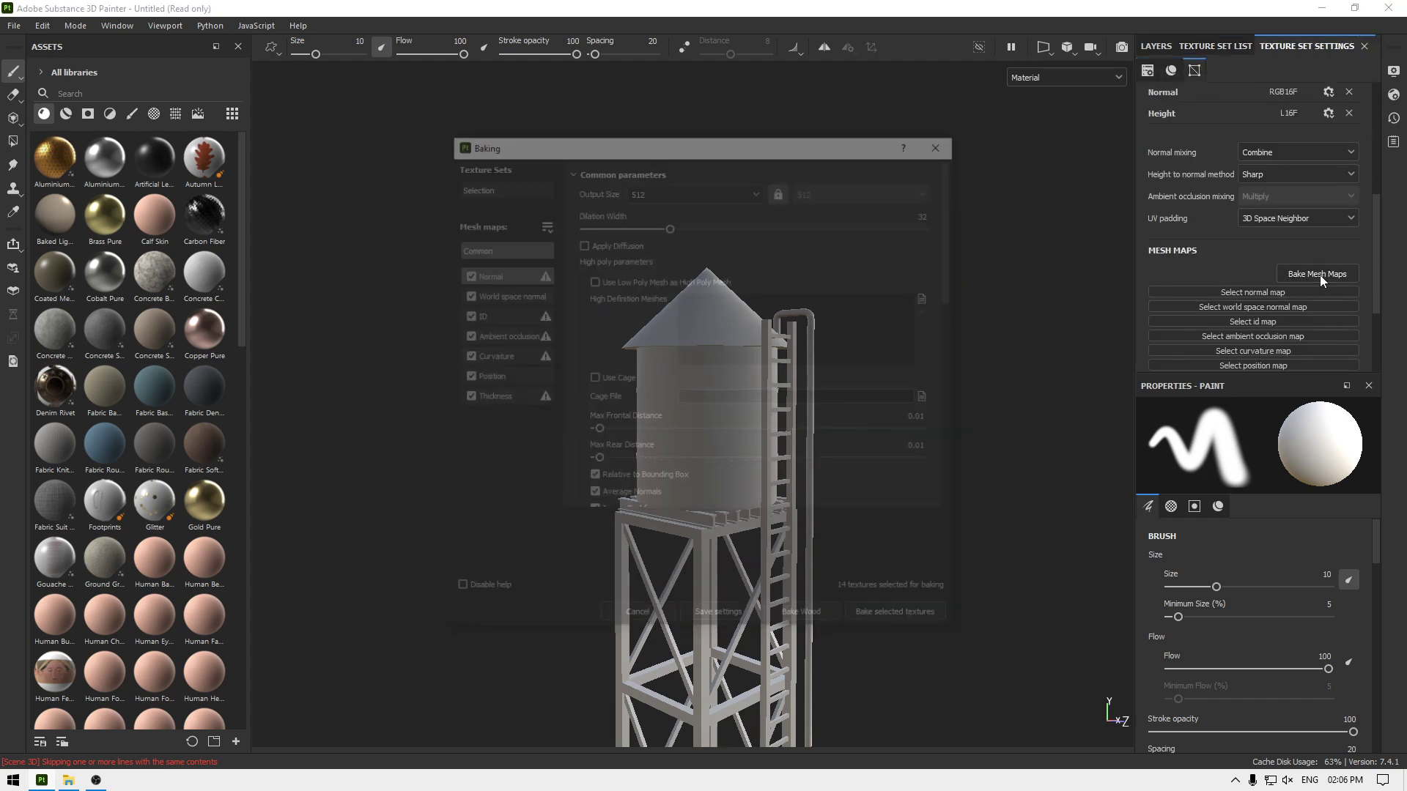
{"action": "left_click", "coordinate": [683, 187]}
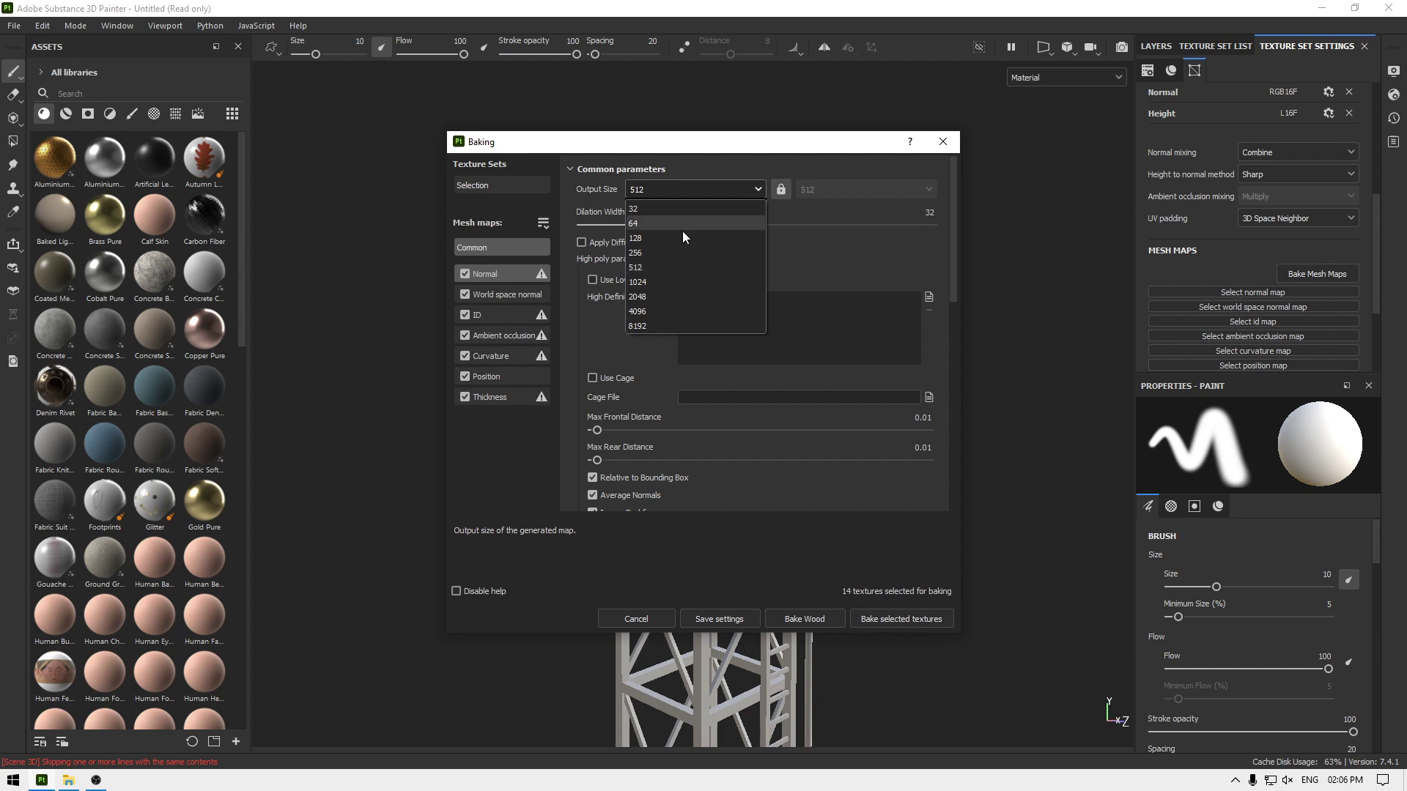
{"action": "left_click", "coordinate": [670, 297]}
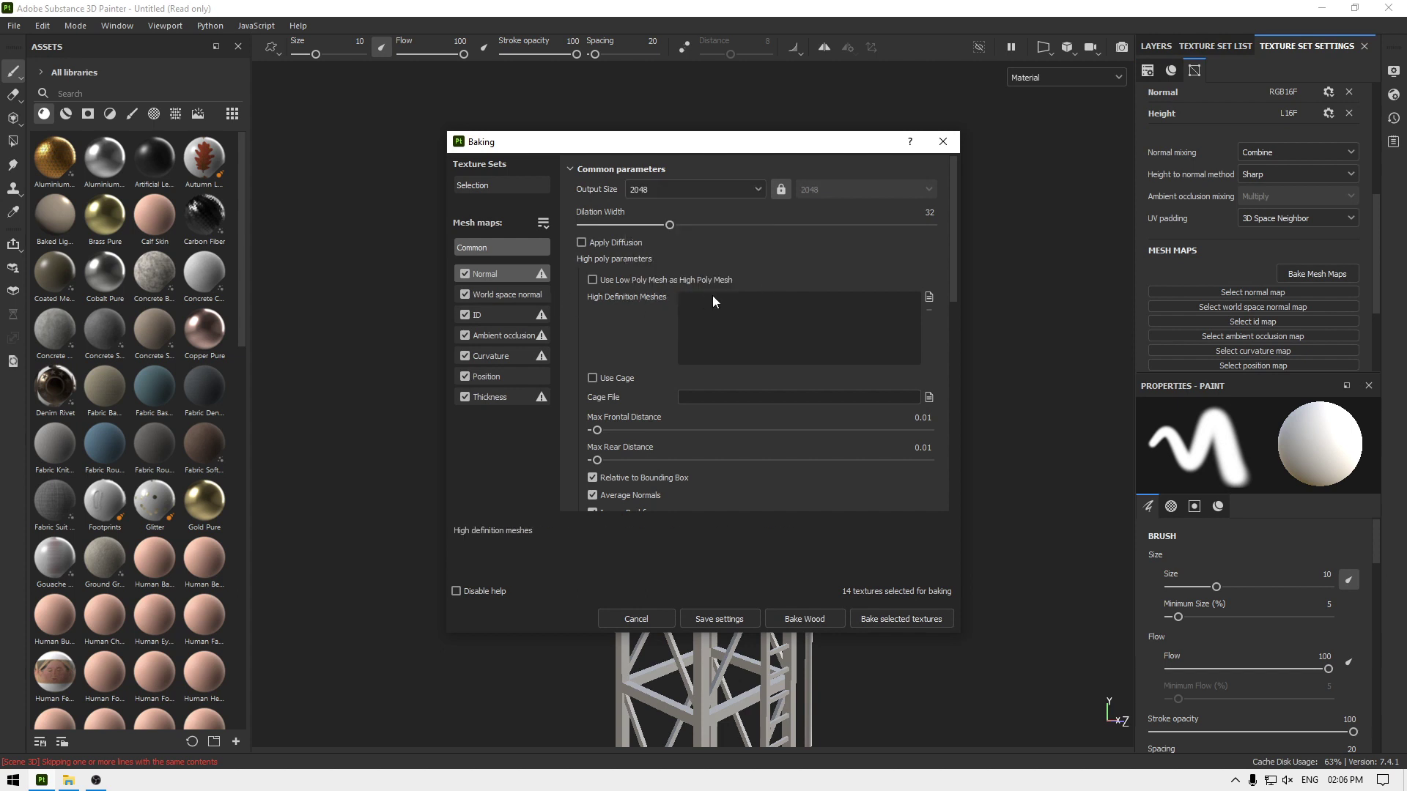
Step: Use the low-poly mesh as high poly, exclude ID and Thickness, and bake the maps
{"action": "left_click", "coordinate": [623, 282]}
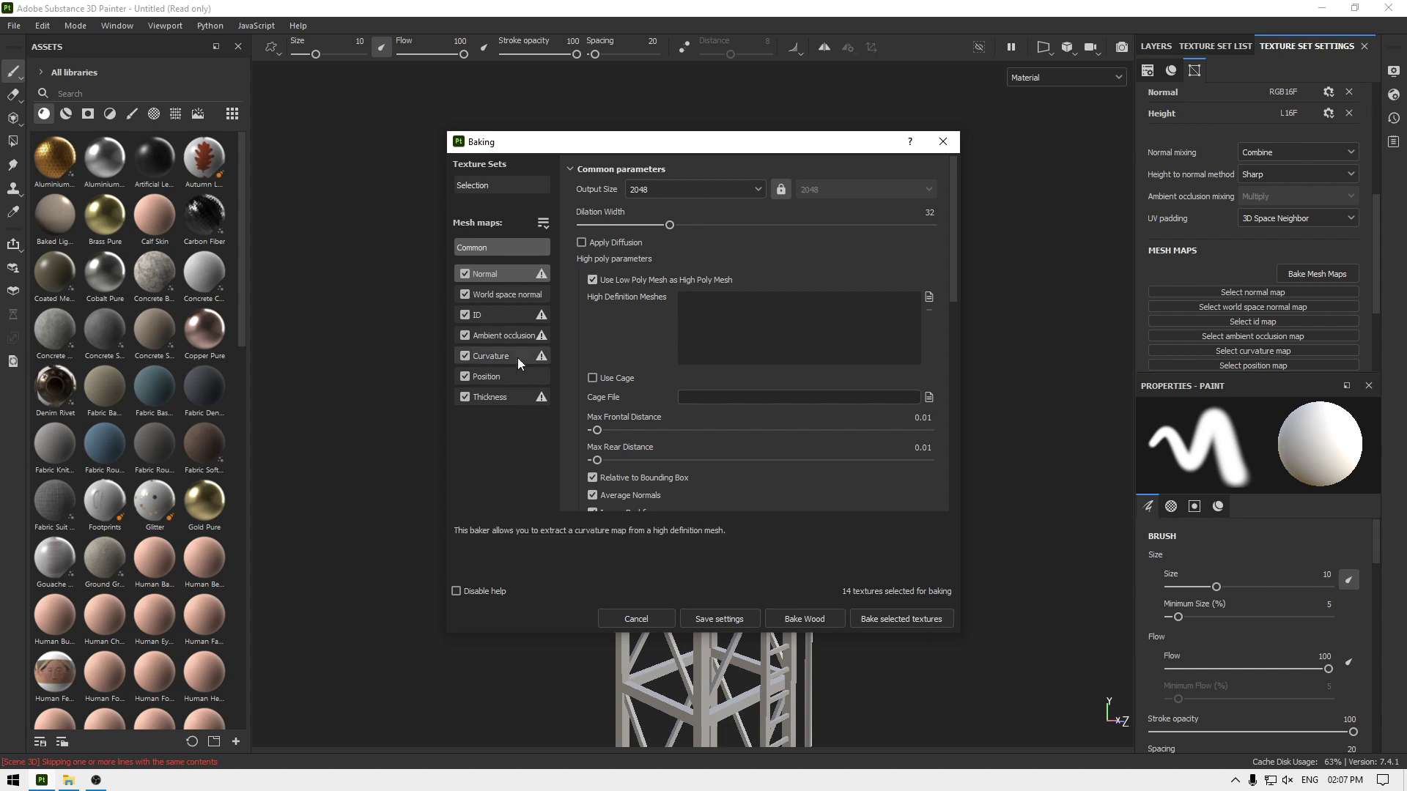
{"action": "left_click", "coordinate": [464, 315]}
{"action": "left_click", "coordinate": [466, 400]}
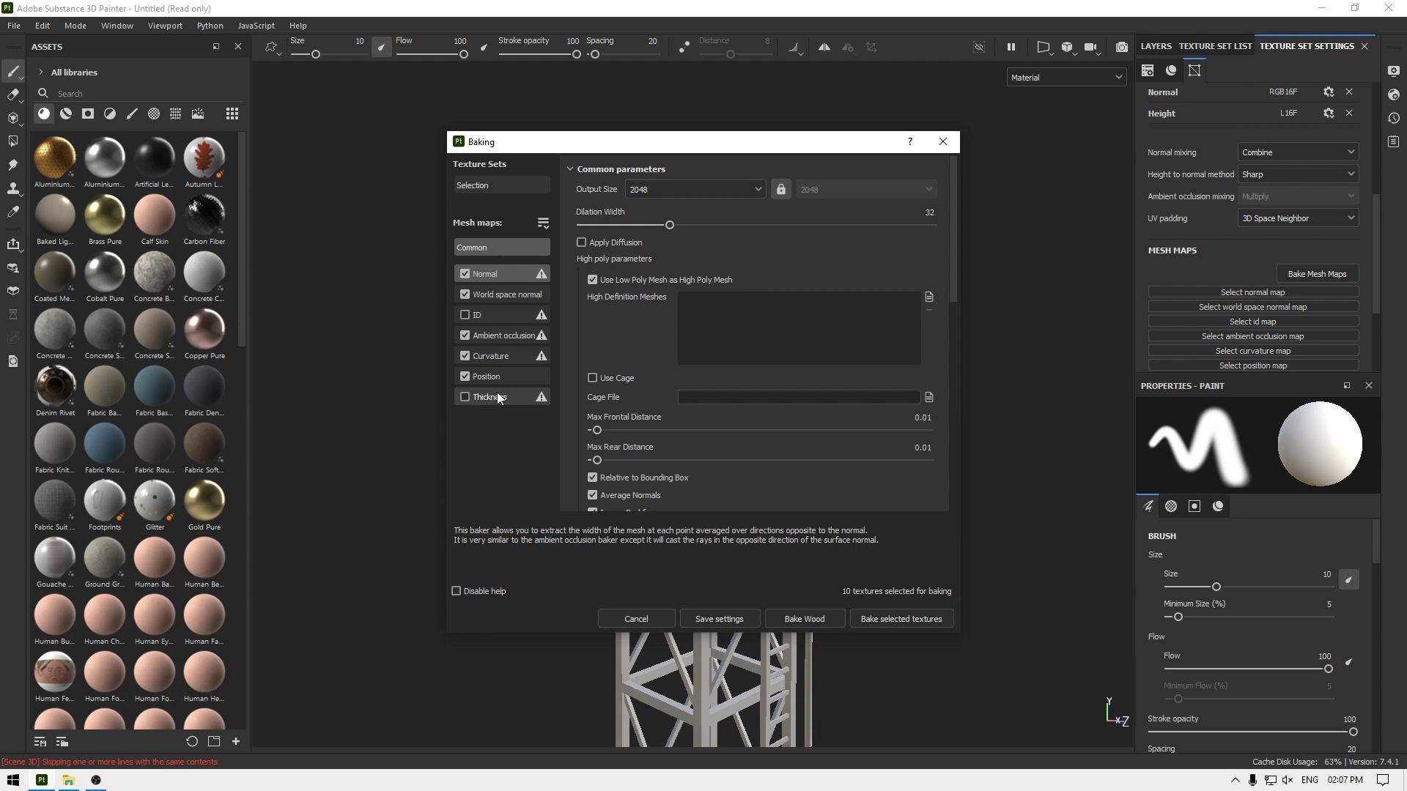
{"action": "scroll", "coordinate": [759, 445], "scroll_direction": "down", "scroll_amount": 1}
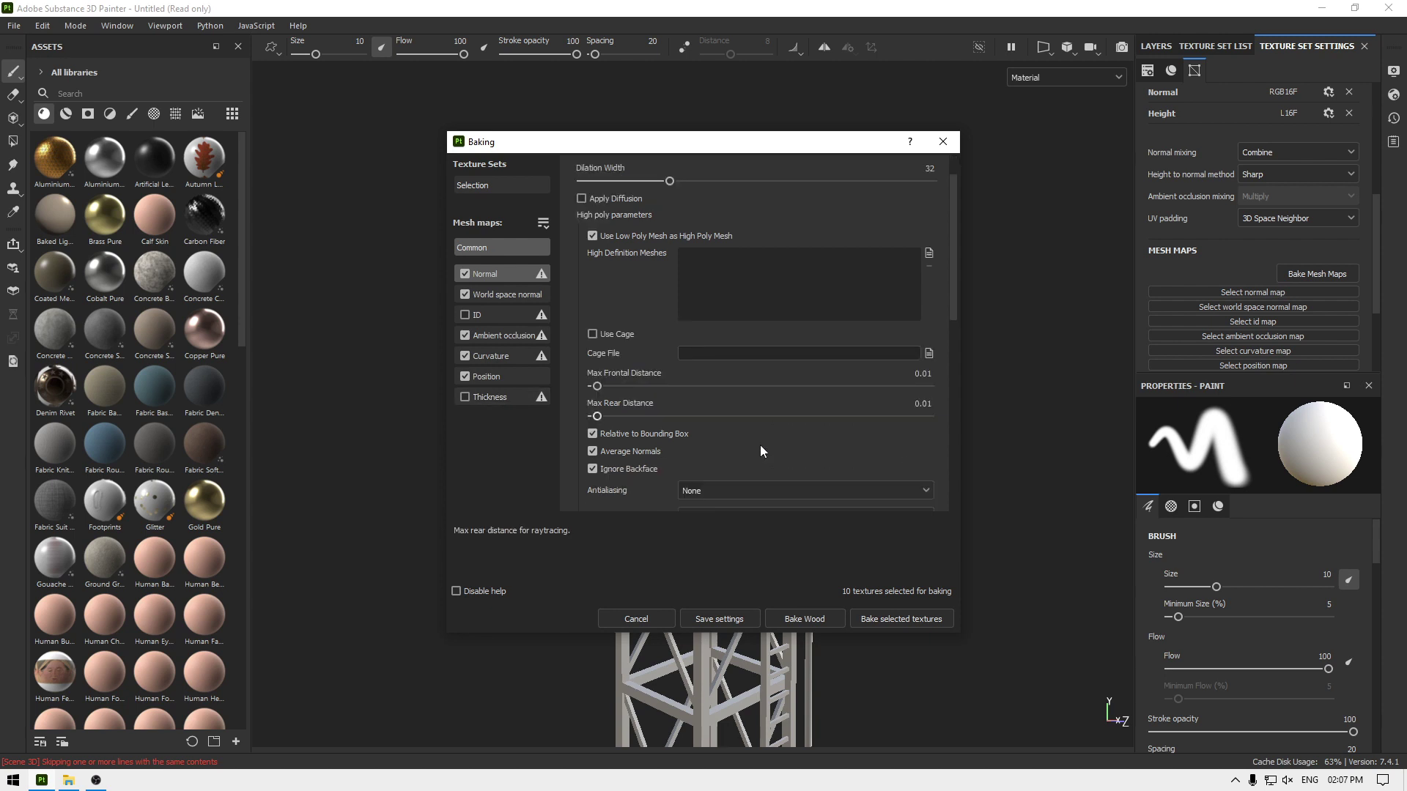
{"action": "scroll", "coordinate": [759, 445], "scroll_direction": "down", "scroll_amount": 2}
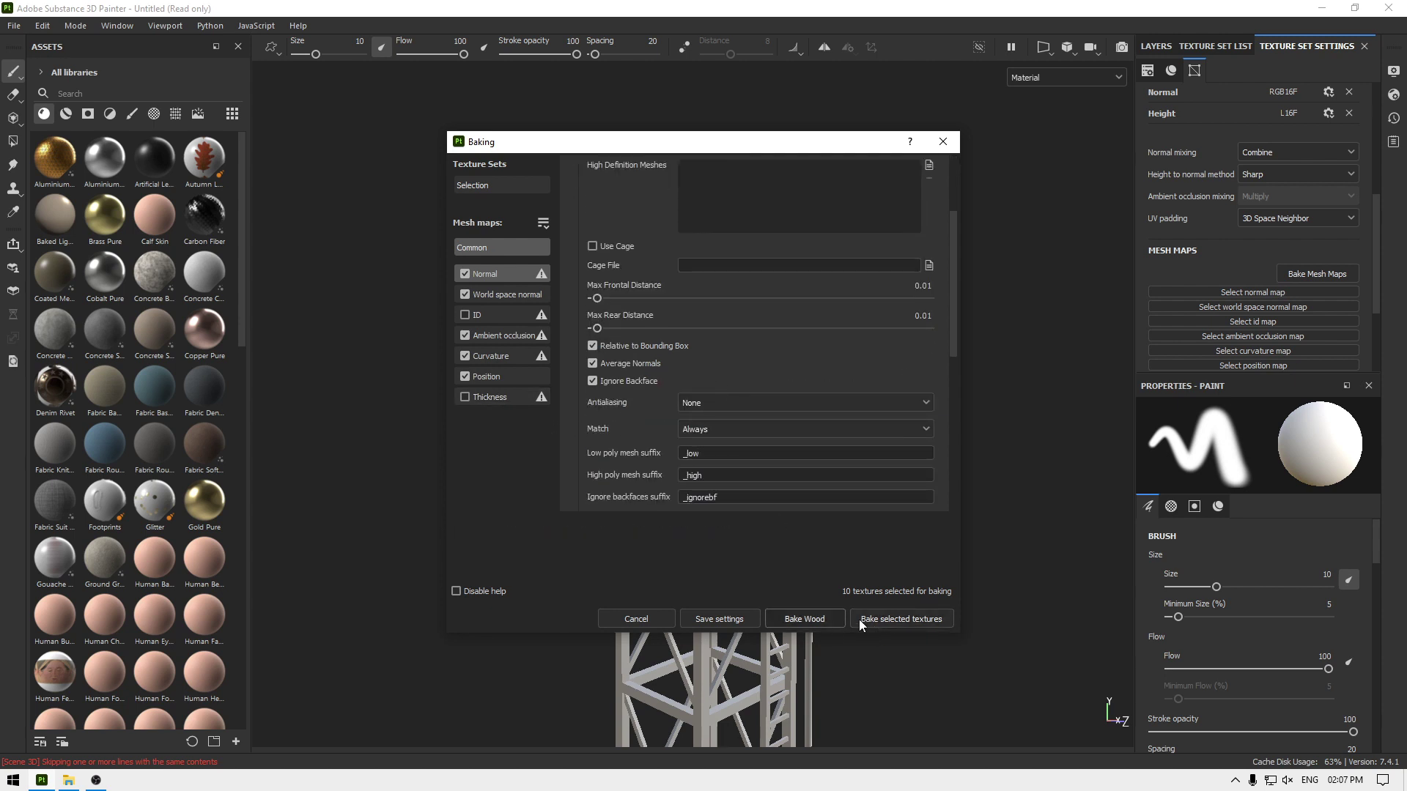
{"action": "left_click", "coordinate": [890, 619]}
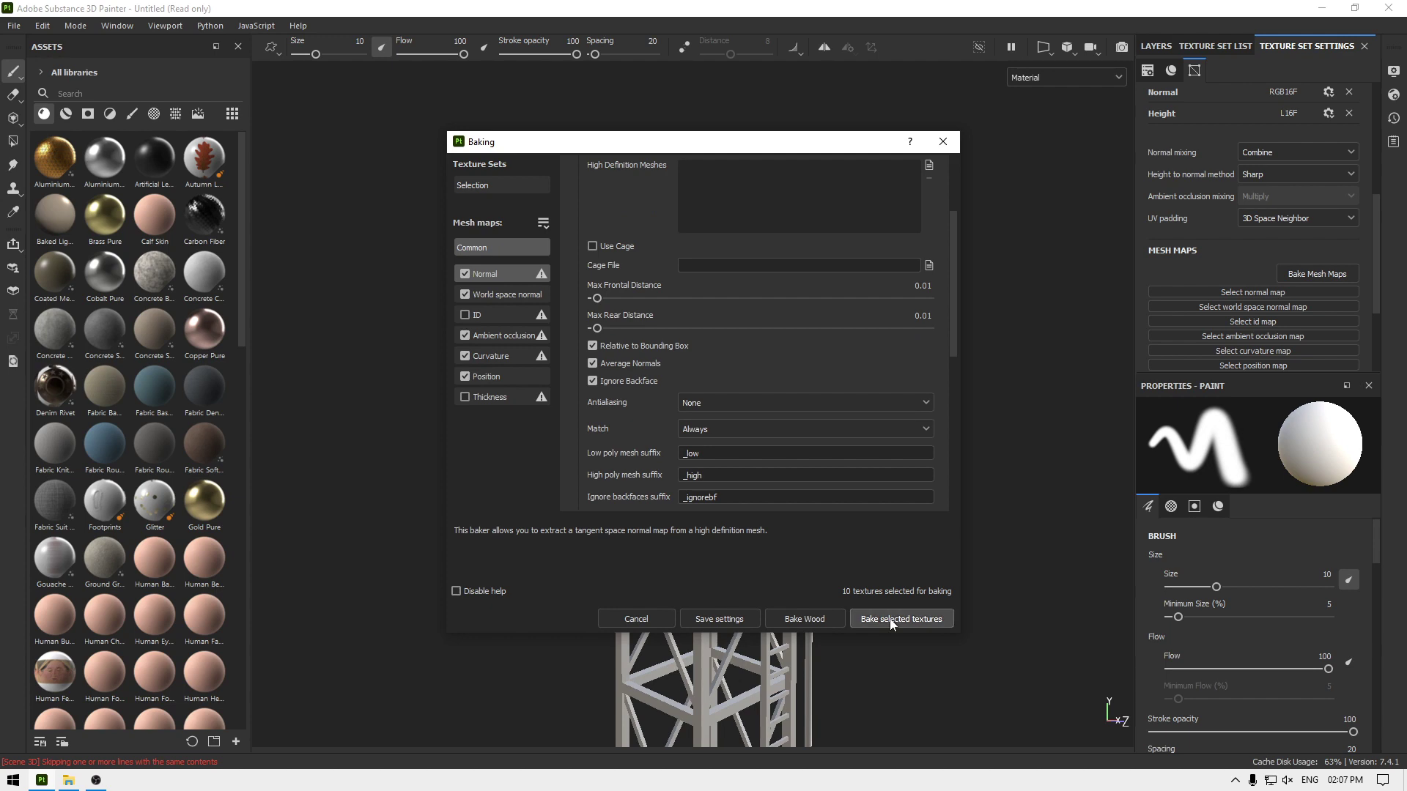
{"action": "left_click", "coordinate": [804, 466]}
{"action": "left_click_drag", "start_coordinate": [817, 471], "coordinate": [781, 412], "text": "alt"}
{"action": "right_click_drag", "start_coordinate": [780, 412], "coordinate": [732, 396], "text": "shift"}
{"action": "middle_click_drag", "start_coordinate": [732, 396], "coordinate": [763, 512], "text": "alt"}
{"action": "mouse_move", "coordinate": [742, 433]}
{"action": "left_mouse_down", "text": "alt"}
{"action": "mouse_move", "coordinate": [757, 483]}
{"action": "mouse_move", "coordinate": [762, 419]}
{"action": "left_mouse_up", "text": "alt"}
Step: Switch to the Metal texture set and delete its default Layer 1
{"action": "left_click", "coordinate": [1204, 45]}
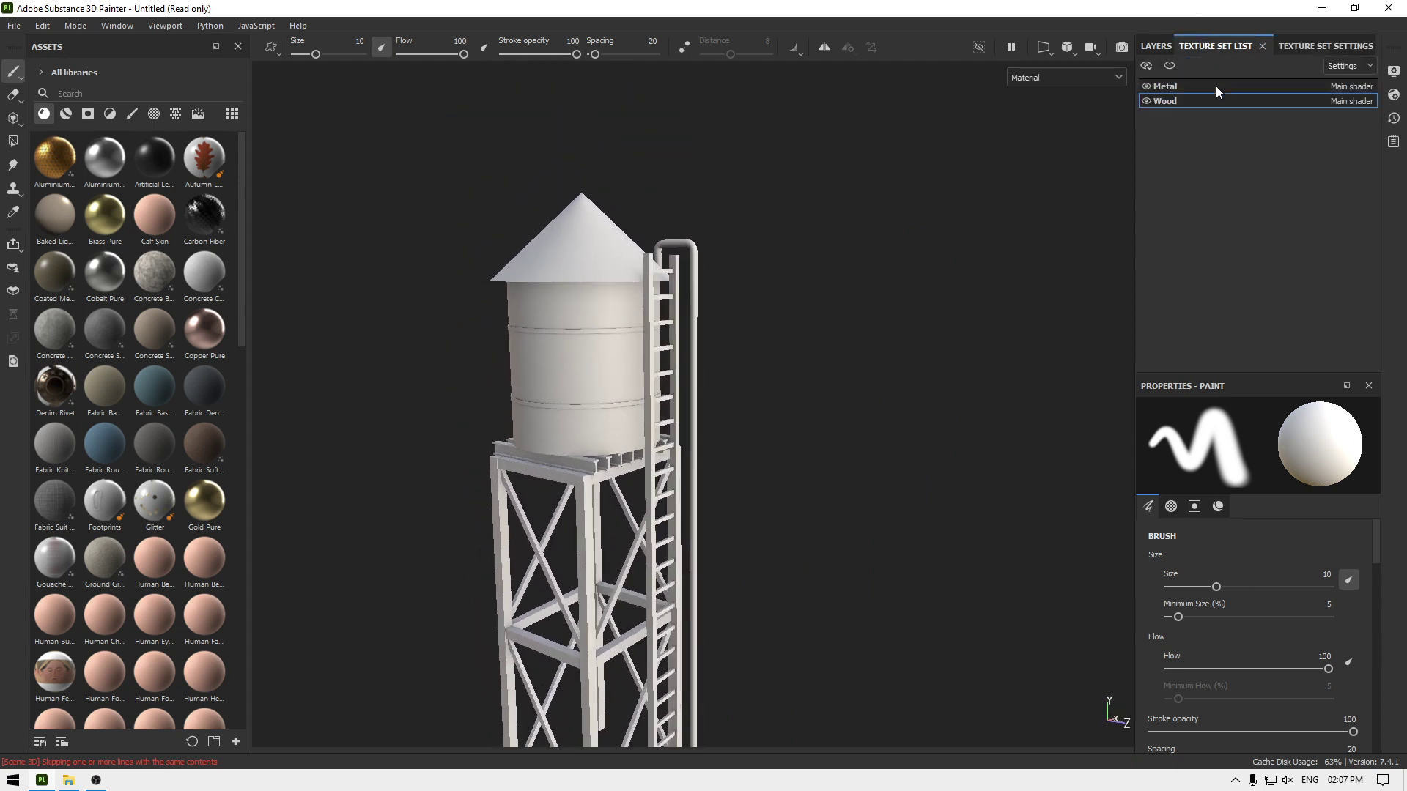
{"action": "left_click", "coordinate": [1177, 86]}
{"action": "left_click", "coordinate": [1157, 46]}
{"action": "key", "text": "f"}
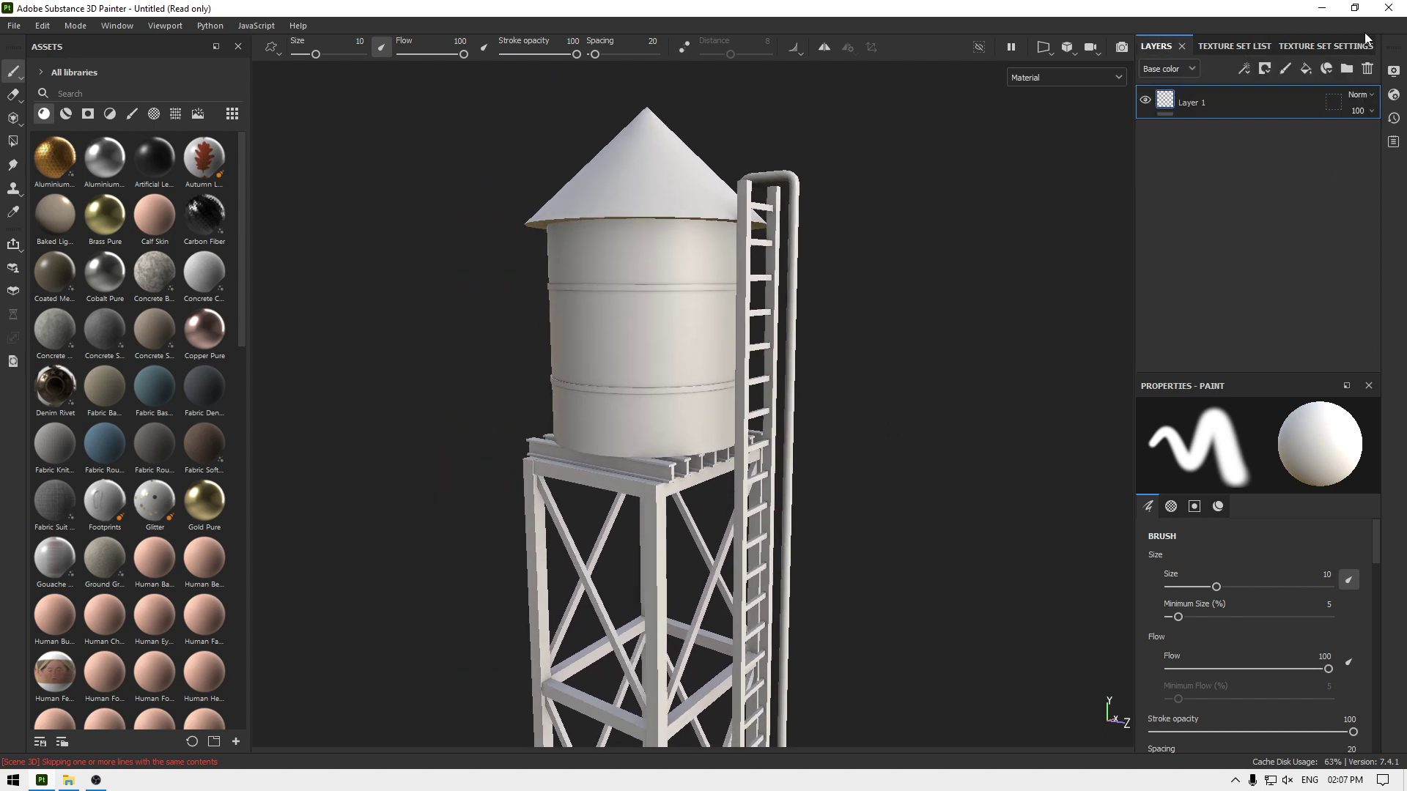
{"action": "left_click", "coordinate": [1367, 69]}
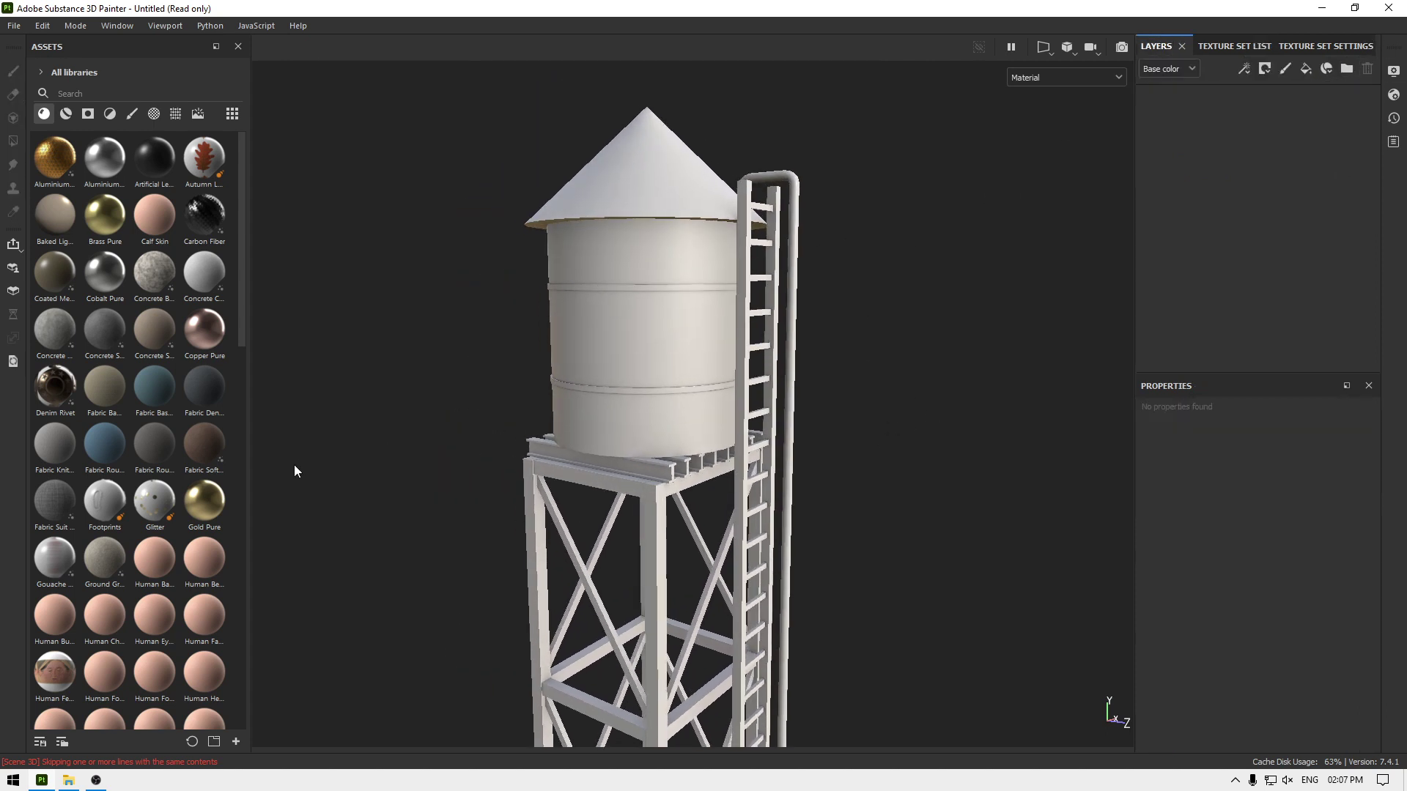
{"action": "scroll", "coordinate": [170, 486], "scroll_direction": "down", "scroll_amount": 12}
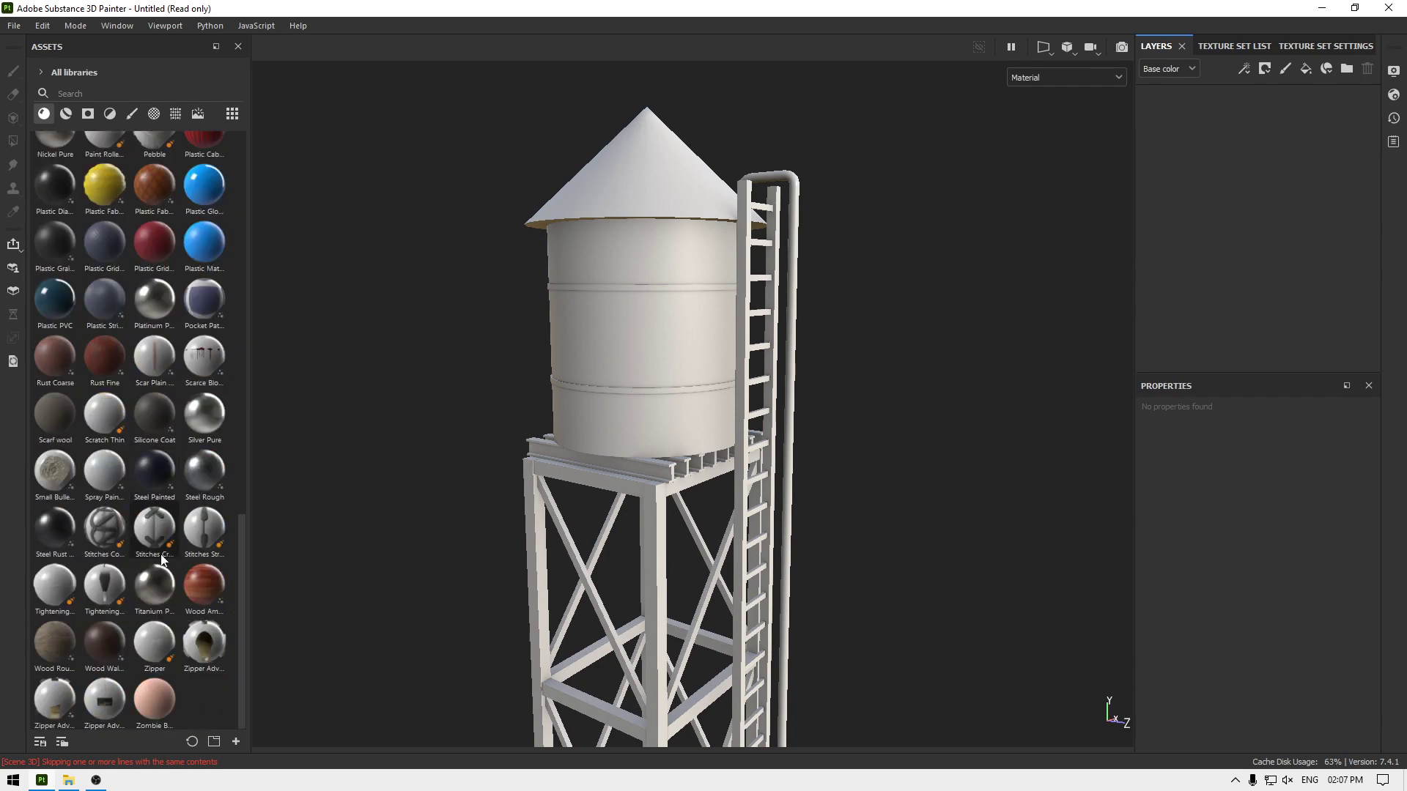
{"action": "scroll", "coordinate": [173, 623], "scroll_direction": "up", "scroll_amount": 10}
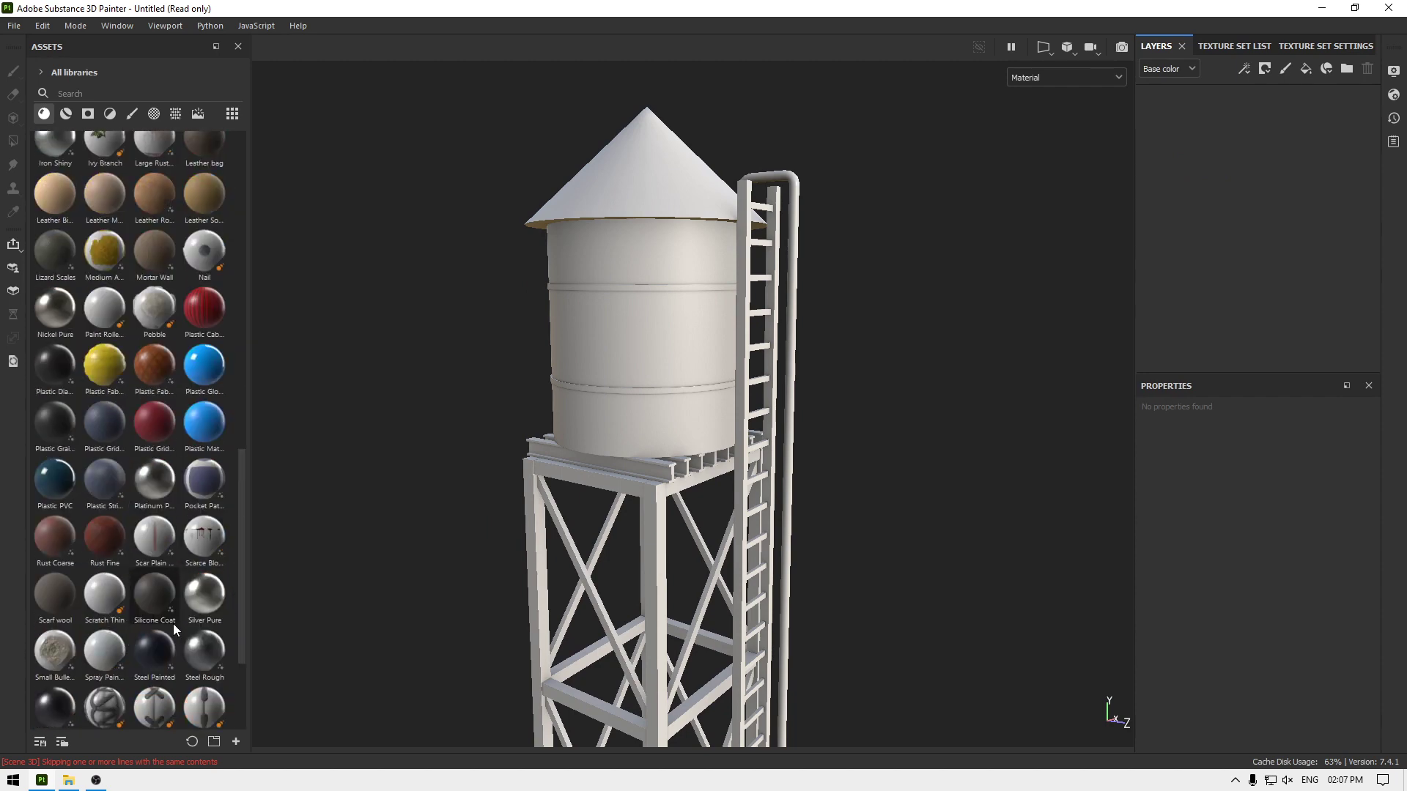
{"action": "scroll", "coordinate": [143, 296], "scroll_direction": "up", "scroll_amount": 5}
Step: Filter the asset library to smart materials and browse the list
{"action": "left_click", "coordinate": [65, 114]}
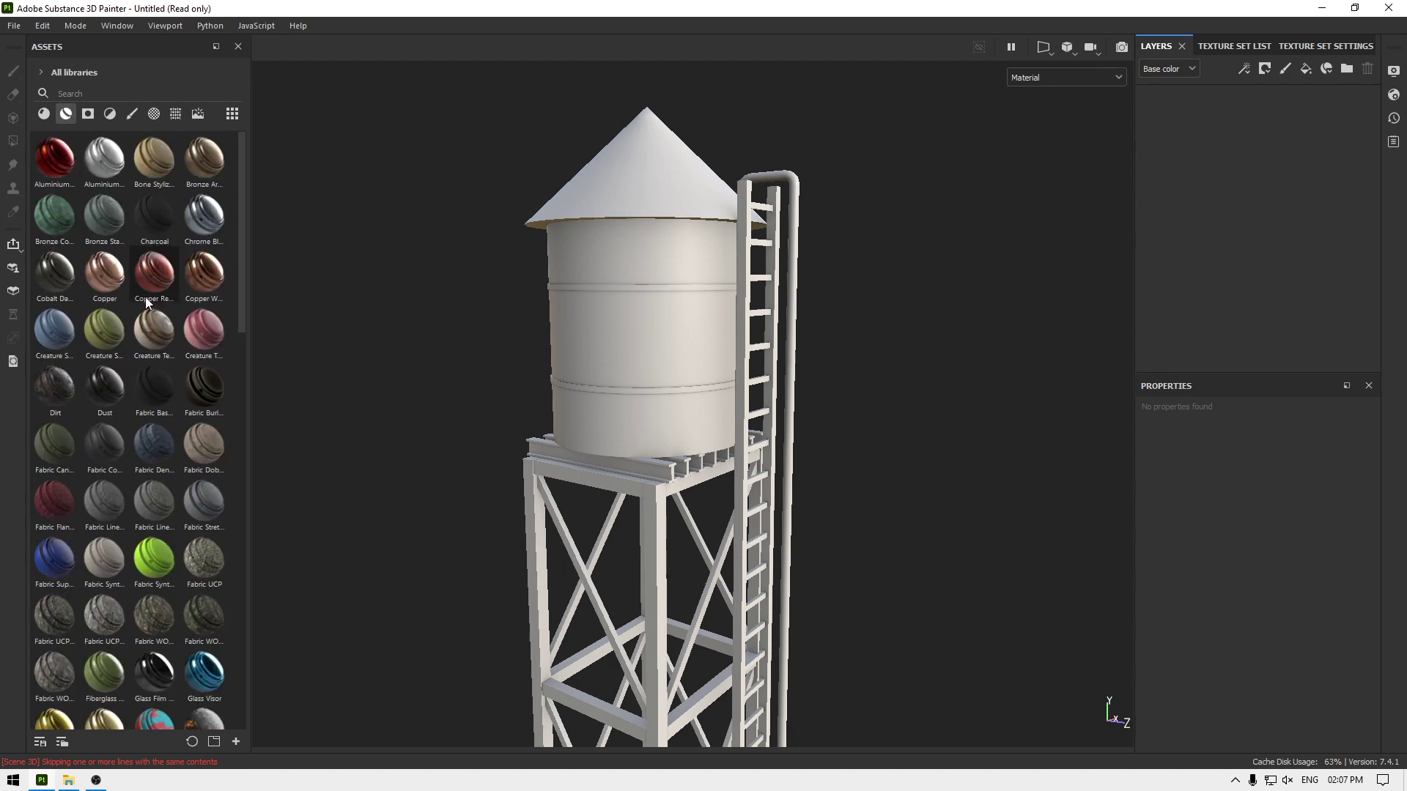
{"action": "scroll", "coordinate": [145, 298], "scroll_direction": "down", "scroll_amount": 10}
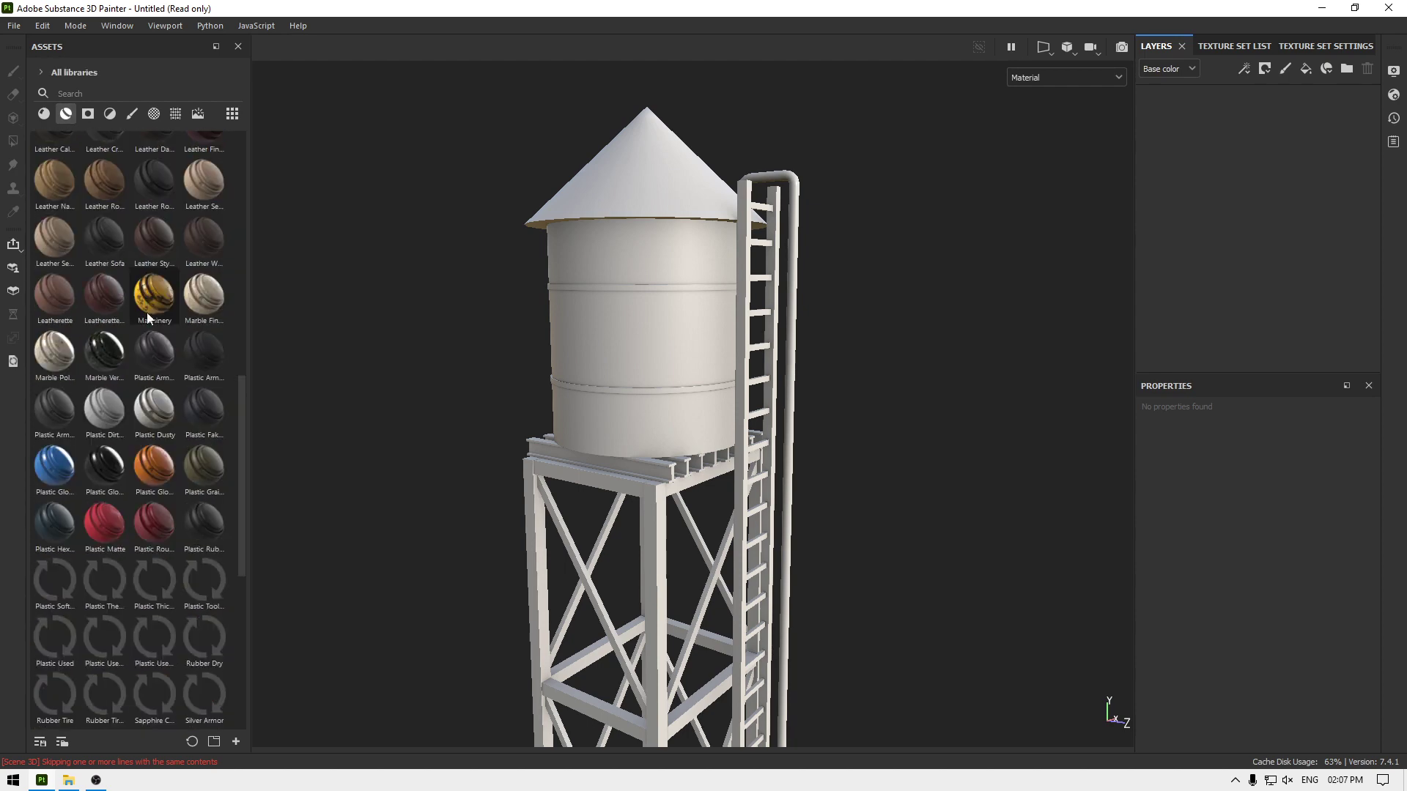
{"action": "scroll", "coordinate": [147, 312], "scroll_direction": "down", "scroll_amount": 6}
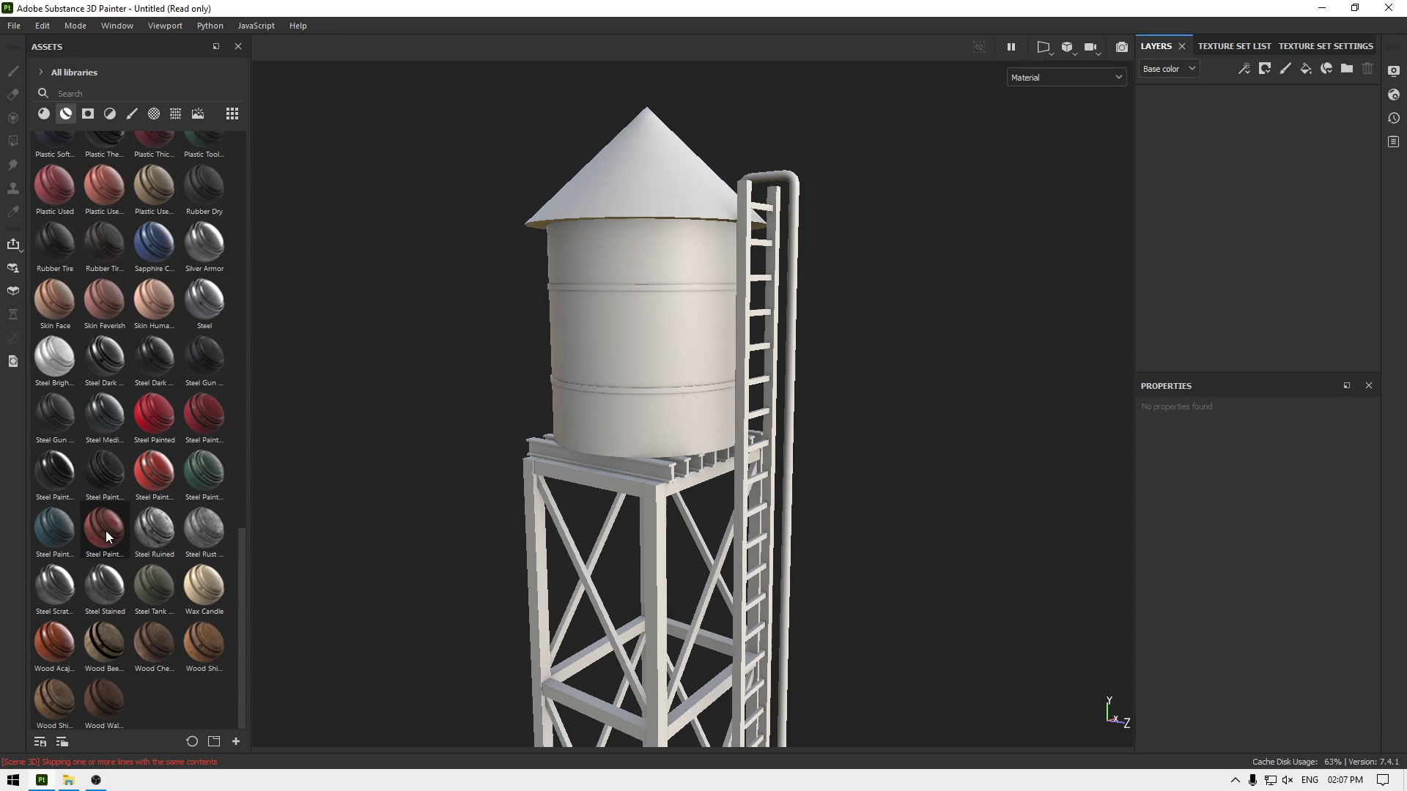
Step: Apply the Steel Painted Worn smart material to the Metal texture set
{"action": "mouse_move", "coordinate": [108, 519]}
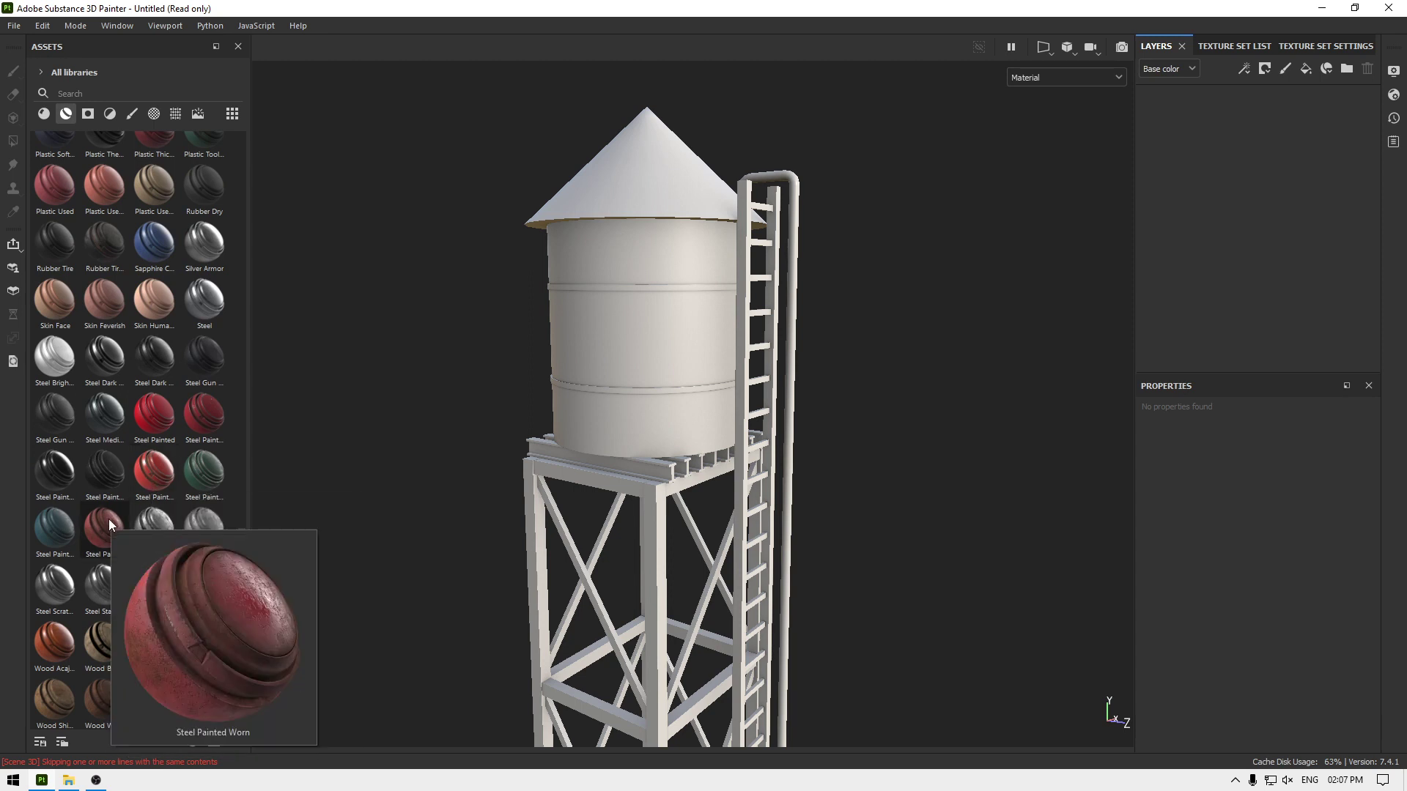
{"action": "mouse_move", "coordinate": [108, 517]}
{"action": "left_mouse_down"}
{"action": "mouse_move", "coordinate": [781, 403]}
{"action": "mouse_move", "coordinate": [1235, 194]}
{"action": "mouse_move", "coordinate": [1228, 183]}
{"action": "left_mouse_up"}
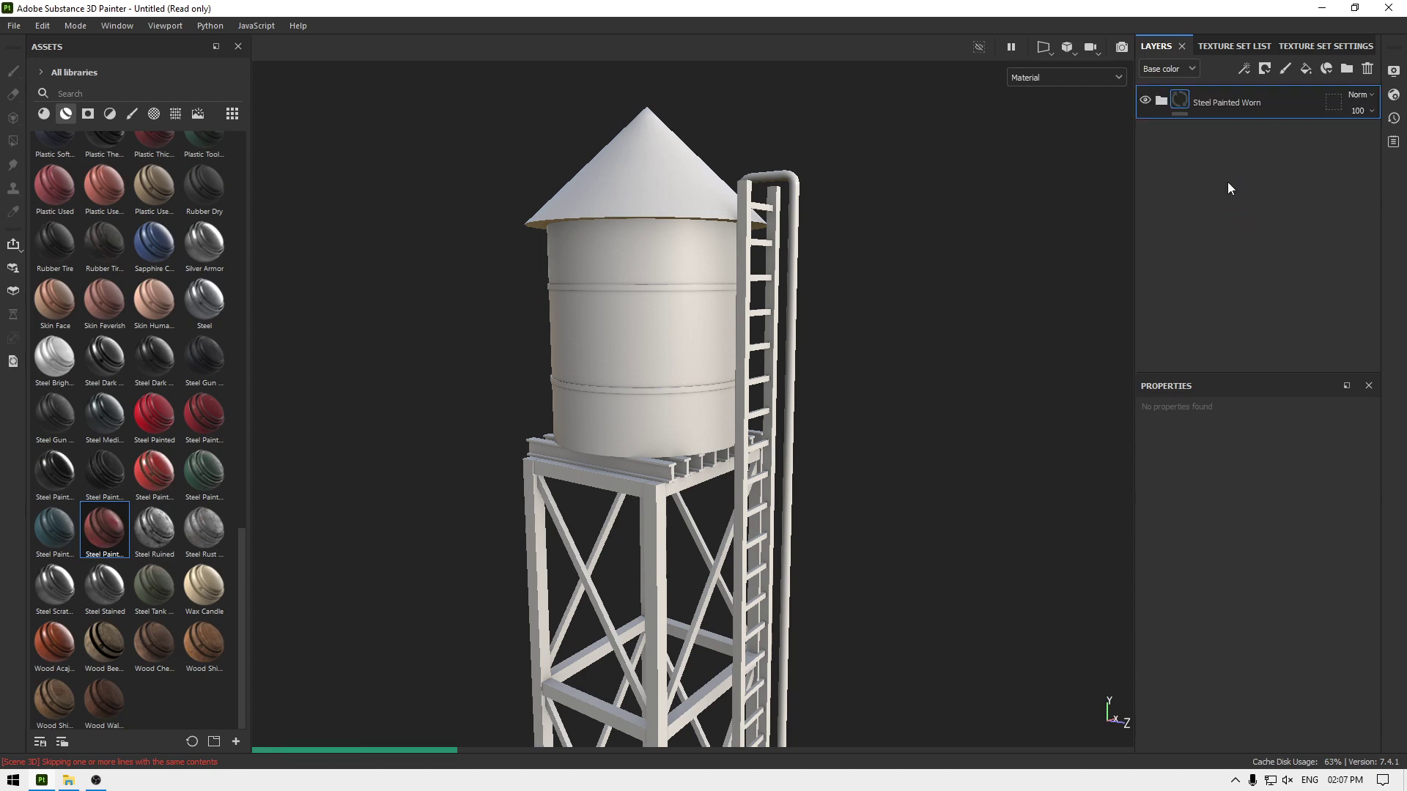
{"action": "left_click_drag", "start_coordinate": [899, 176], "coordinate": [872, 355], "text": "alt"}
{"action": "middle_click_drag", "start_coordinate": [873, 355], "coordinate": [803, 252], "text": "alt"}
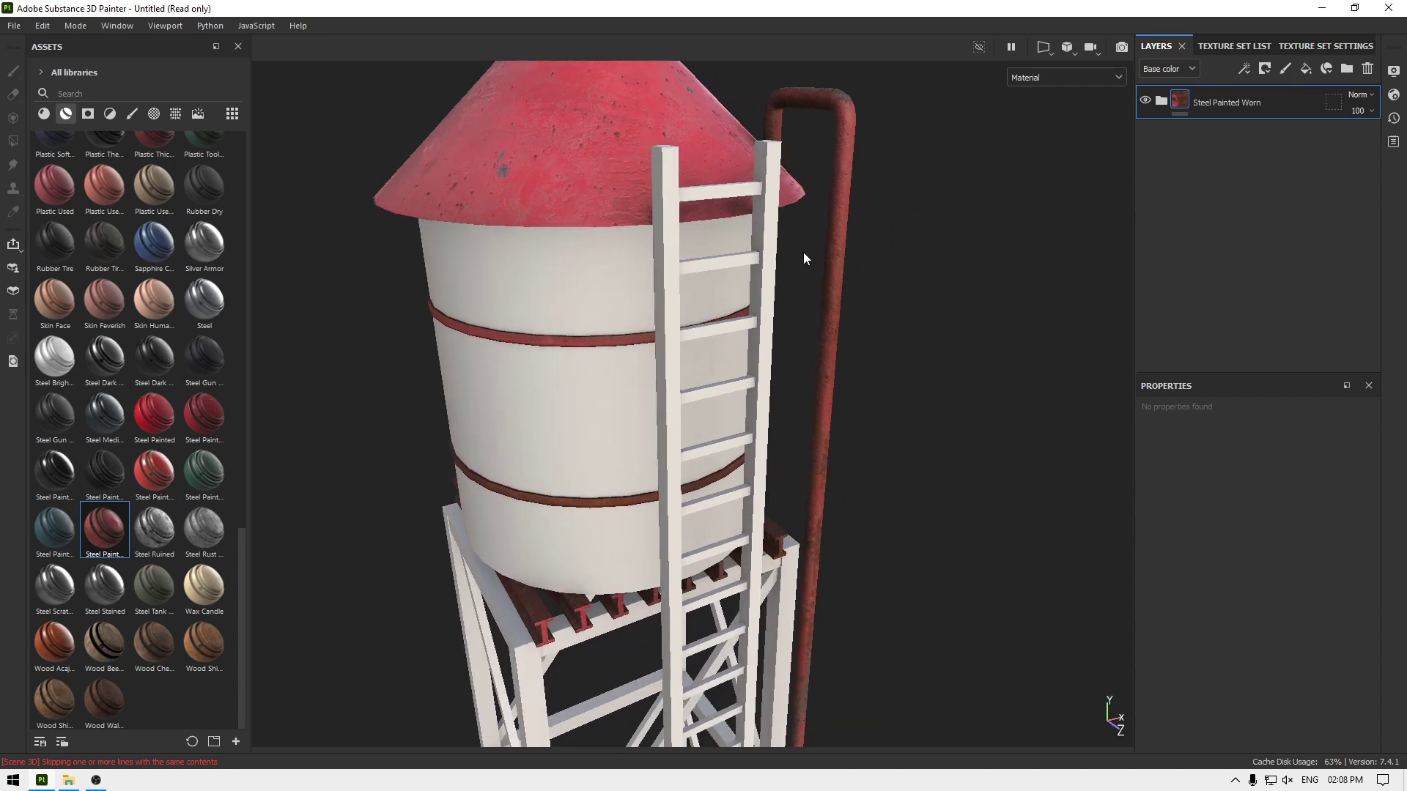
Step: Expand the Steel Painted Worn group and its Paint folder, then select Shiny Paint
{"action": "left_click", "coordinate": [1159, 91]}
{"action": "scroll", "coordinate": [1231, 278], "scroll_direction": "down", "scroll_amount": 1}
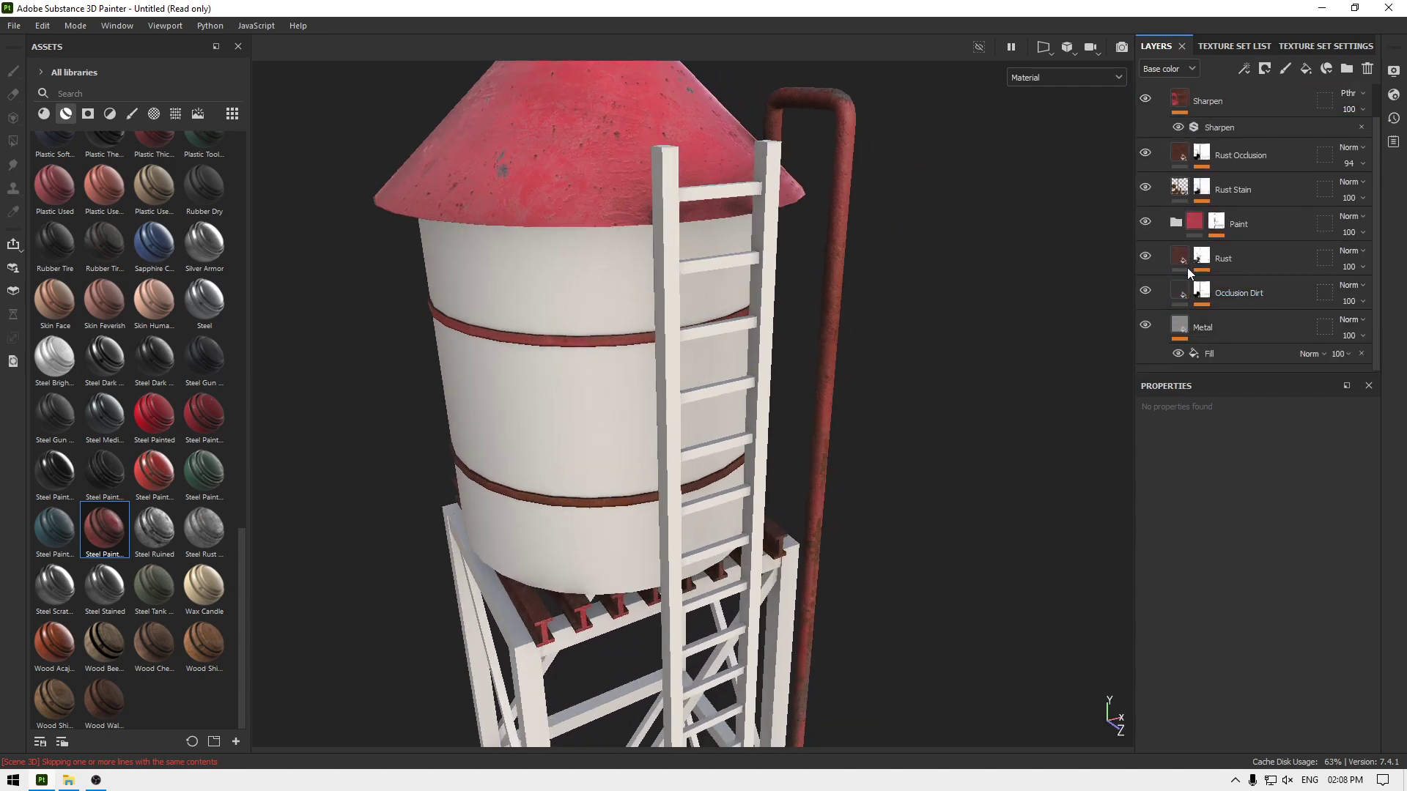
{"action": "left_click", "coordinate": [1175, 221]}
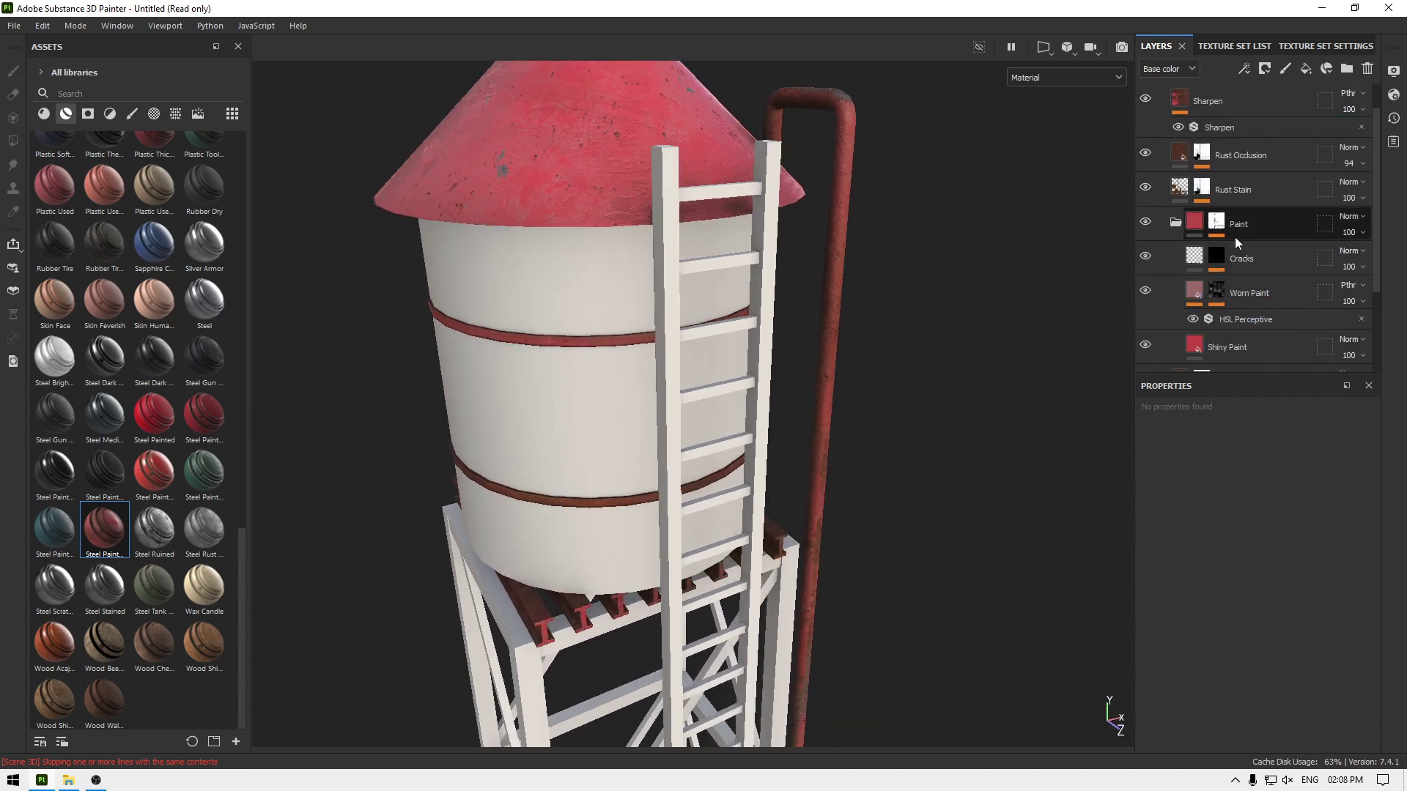
{"action": "left_click", "coordinate": [1197, 346]}
{"action": "scroll", "coordinate": [1224, 279], "scroll_direction": "down", "scroll_amount": 3}
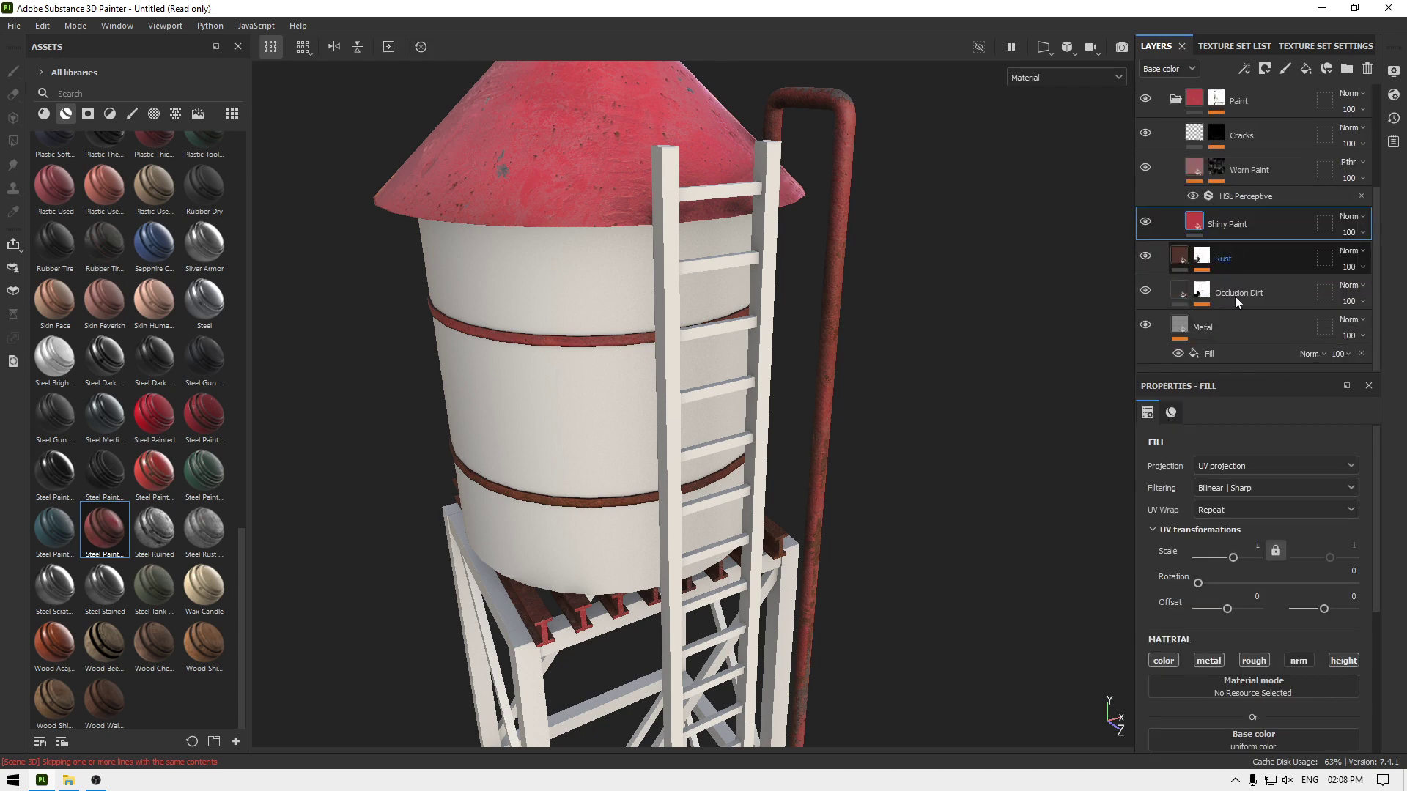
{"action": "scroll", "coordinate": [1259, 525], "scroll_direction": "down", "scroll_amount": 4}
Step: Darken Shiny Paint's base colour to the reddish brown 261C1C
{"action": "left_click", "coordinate": [1251, 587]}
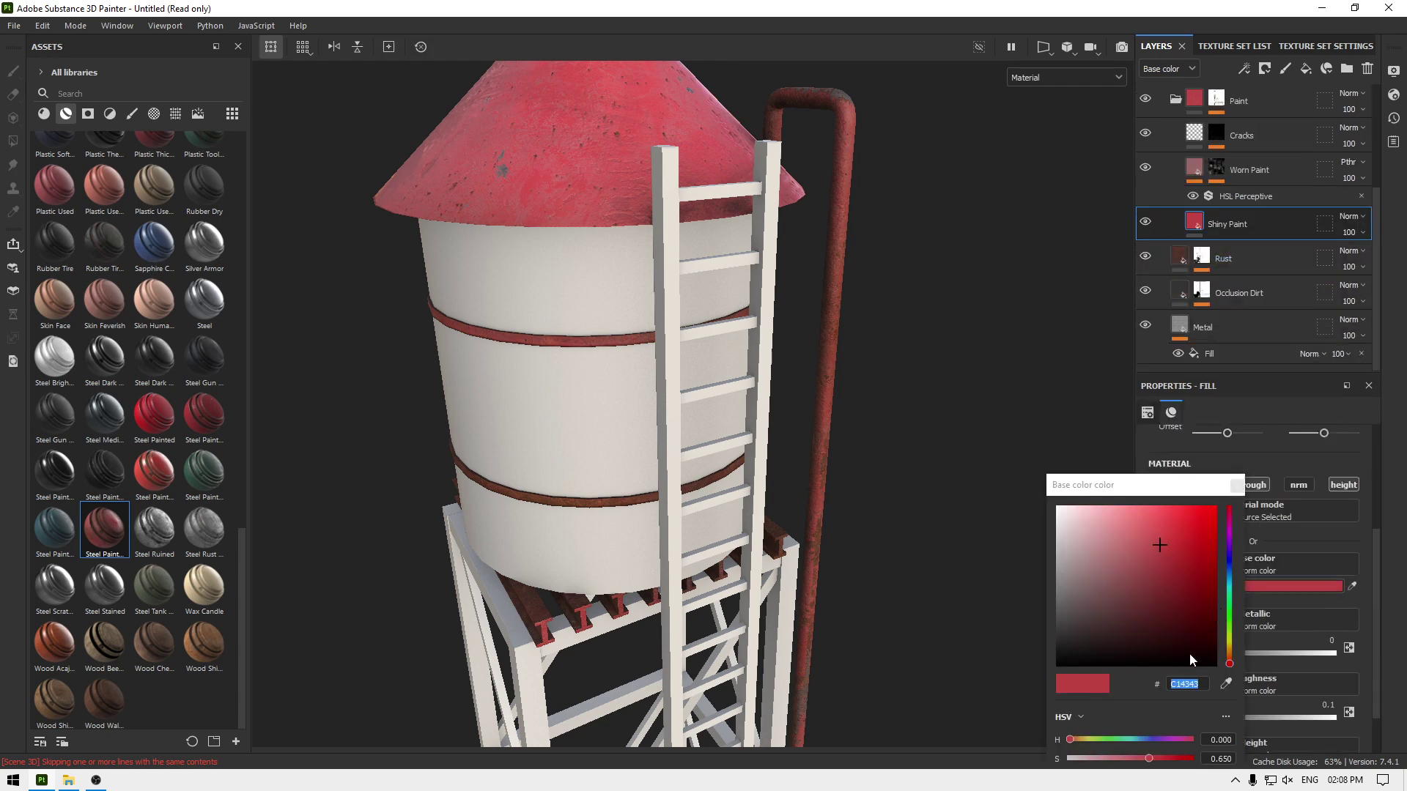
{"action": "mouse_move", "coordinate": [1161, 595]}
{"action": "left_mouse_down"}
{"action": "mouse_move", "coordinate": [1161, 617]}
{"action": "mouse_move", "coordinate": [1115, 650]}
{"action": "left_mouse_up"}
{"action": "left_click_drag", "start_coordinate": [815, 453], "coordinate": [754, 517], "text": "alt"}
{"action": "right_click_drag", "start_coordinate": [754, 517], "coordinate": [702, 457], "text": "alt"}
{"action": "middle_click_drag", "start_coordinate": [702, 456], "coordinate": [754, 279], "text": "alt"}
{"action": "left_click_drag", "start_coordinate": [776, 432], "coordinate": [817, 345], "text": "alt"}
{"action": "right_click_drag", "start_coordinate": [817, 439], "coordinate": [872, 663], "text": "alt"}
{"action": "right_click_drag", "start_coordinate": [703, 425], "coordinate": [750, 484], "text": "alt"}
{"action": "middle_click_drag", "start_coordinate": [750, 484], "coordinate": [964, 609], "text": "alt"}
{"action": "left_click_drag", "start_coordinate": [1114, 643], "coordinate": [1137, 636]}
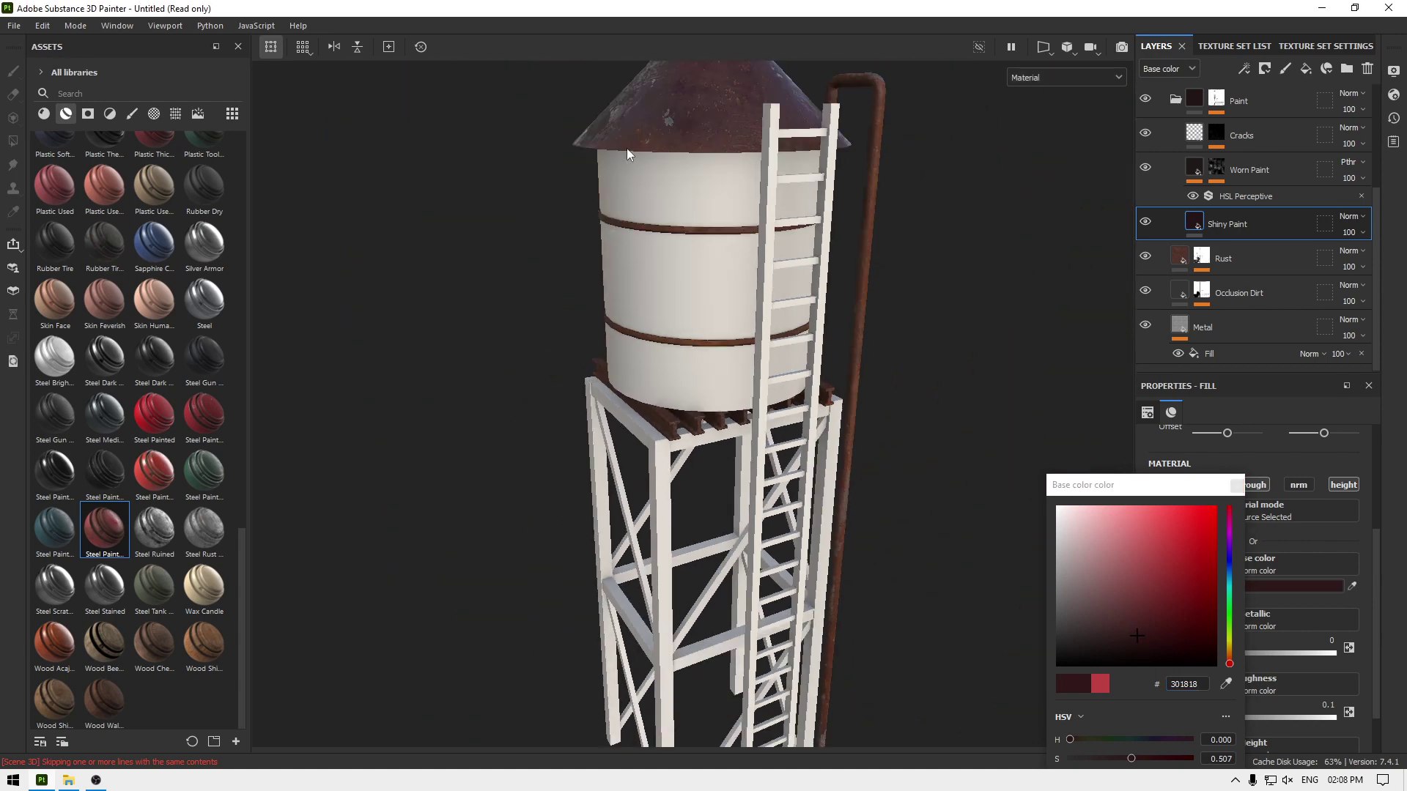
{"action": "left_click_drag", "start_coordinate": [653, 231], "coordinate": [729, 314], "text": "alt"}
{"action": "middle_click_drag", "start_coordinate": [729, 315], "coordinate": [809, 438], "text": "alt"}
{"action": "left_click_drag", "start_coordinate": [1145, 639], "coordinate": [1098, 641]}
{"action": "left_click_drag", "start_coordinate": [935, 441], "coordinate": [910, 508], "text": "alt"}
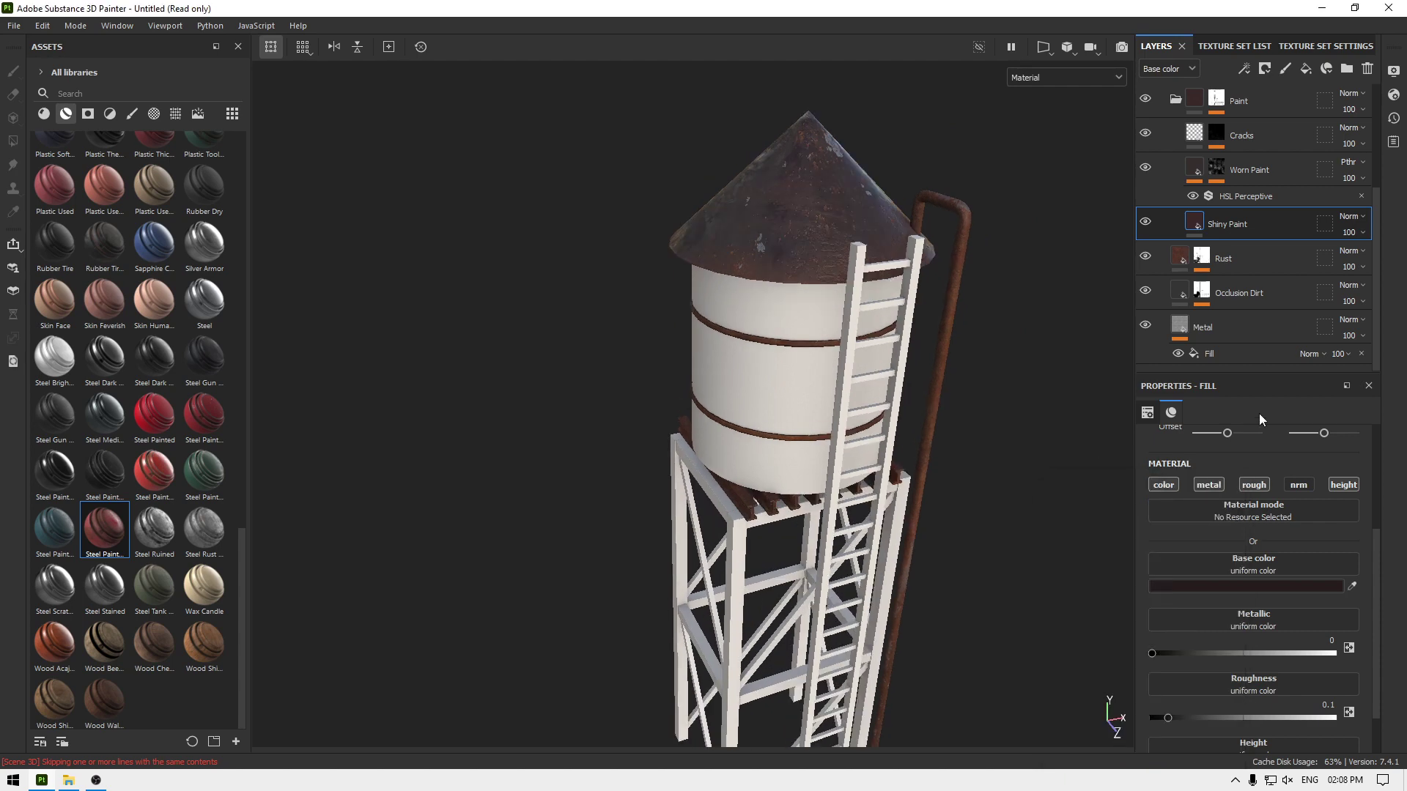
Step: Set the Metal fill and its Fill effect to tri-planar projection
{"action": "scroll", "coordinate": [1260, 413], "scroll_direction": "down", "scroll_amount": 1}
{"action": "left_click", "coordinate": [1215, 330]}
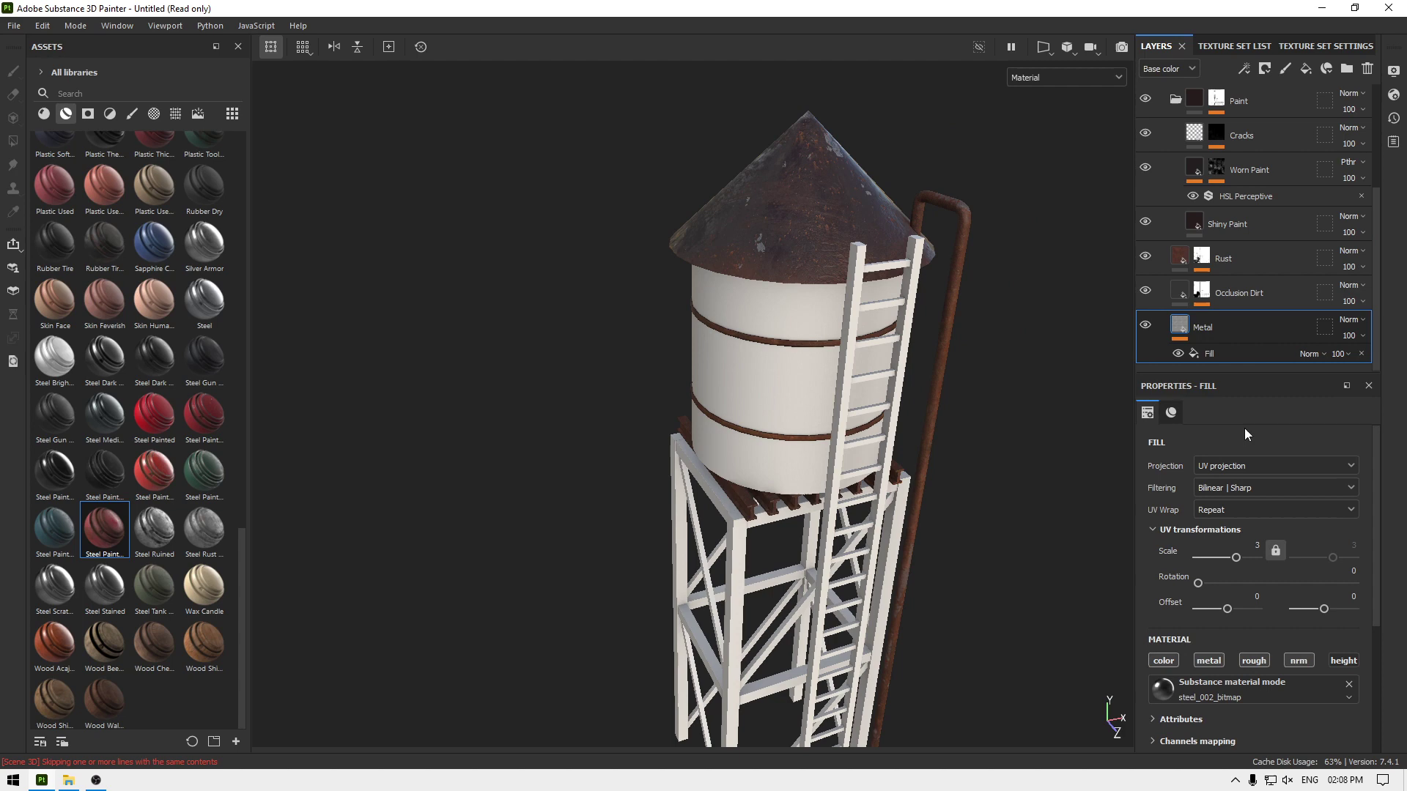
{"action": "left_click", "coordinate": [1237, 469]}
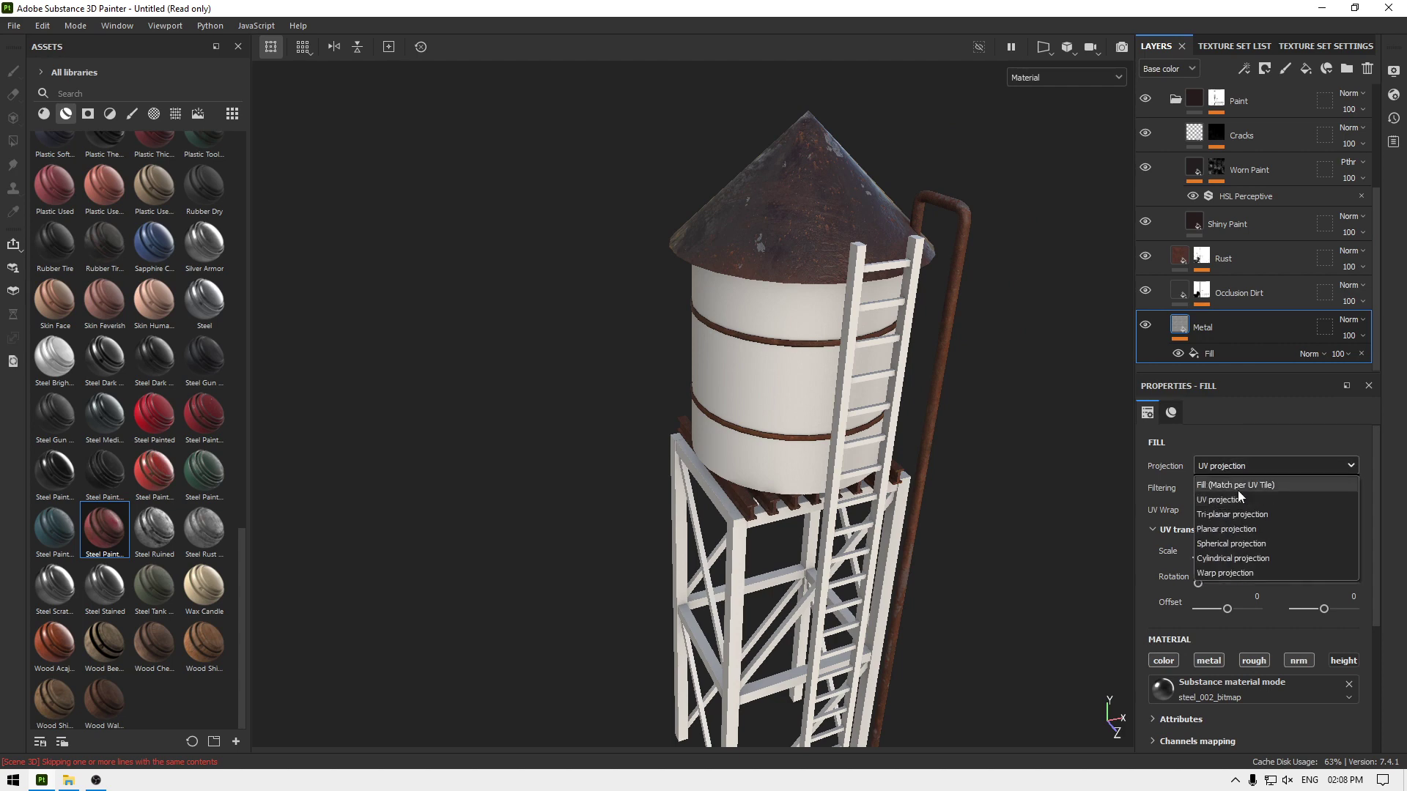
{"action": "left_click", "coordinate": [1238, 516]}
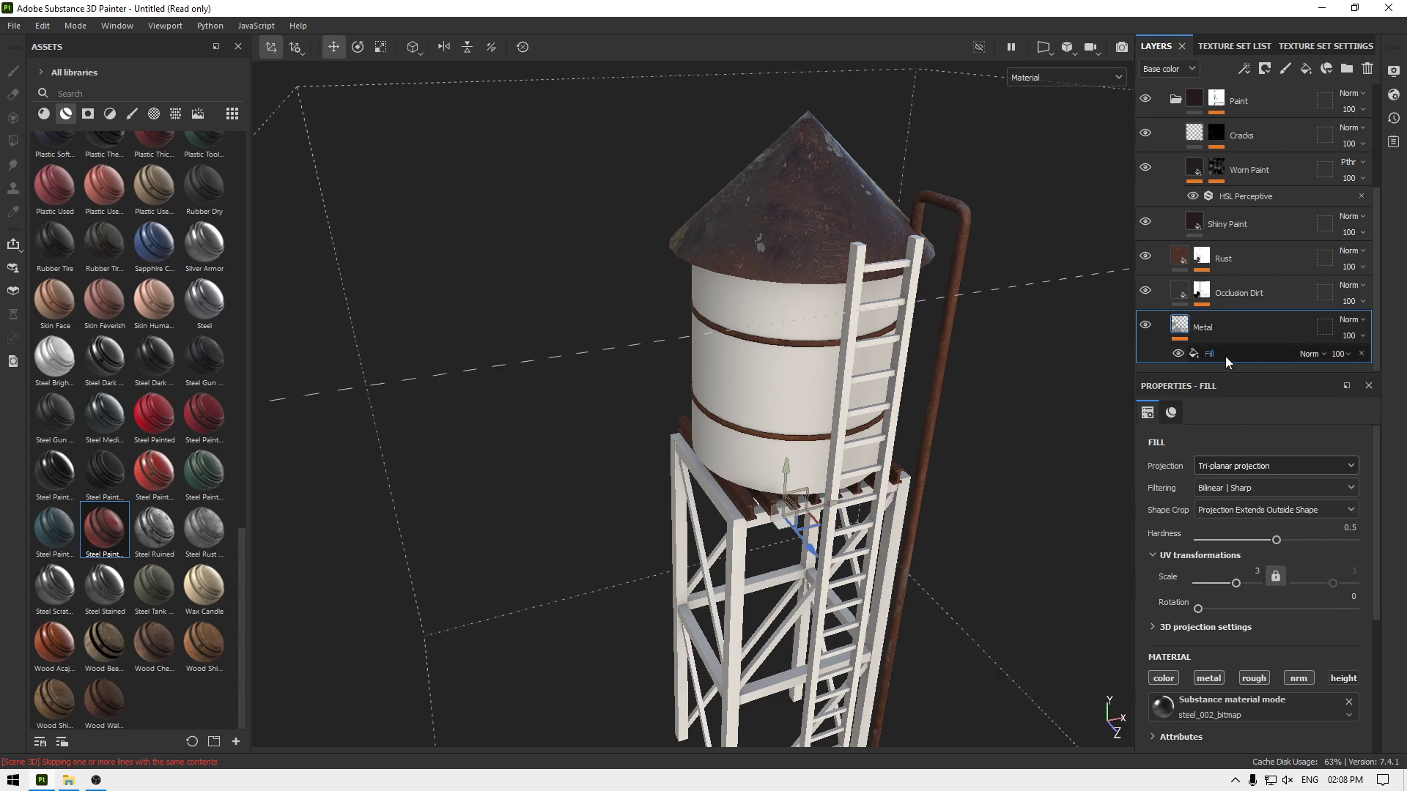
{"action": "left_click", "coordinate": [1225, 354]}
{"action": "left_click", "coordinate": [1251, 469]}
{"action": "left_click", "coordinate": [1228, 513]}
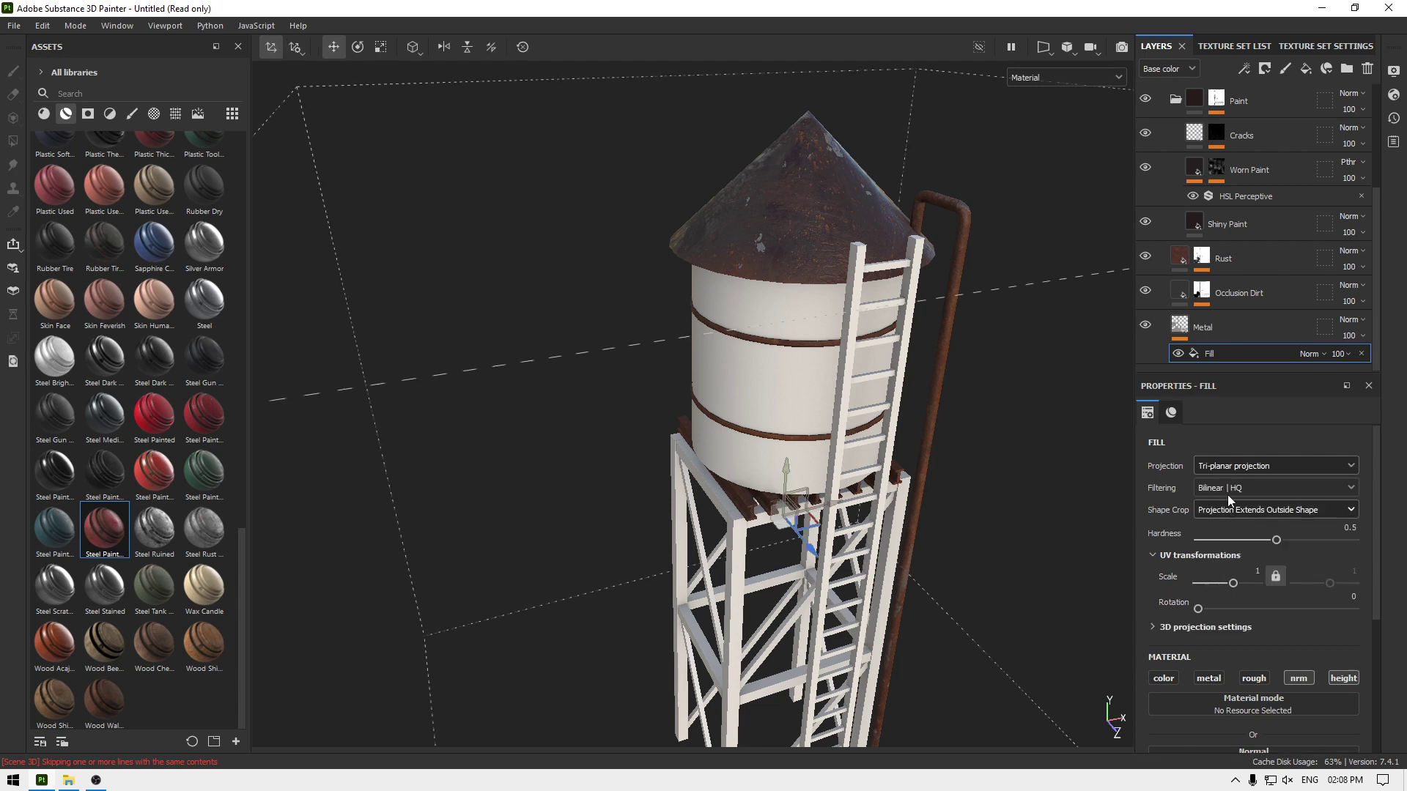
Step: Switch Occlusion Dirt, Rust and Shiny Paint to tri-planar projection
{"action": "left_click", "coordinate": [1185, 297]}
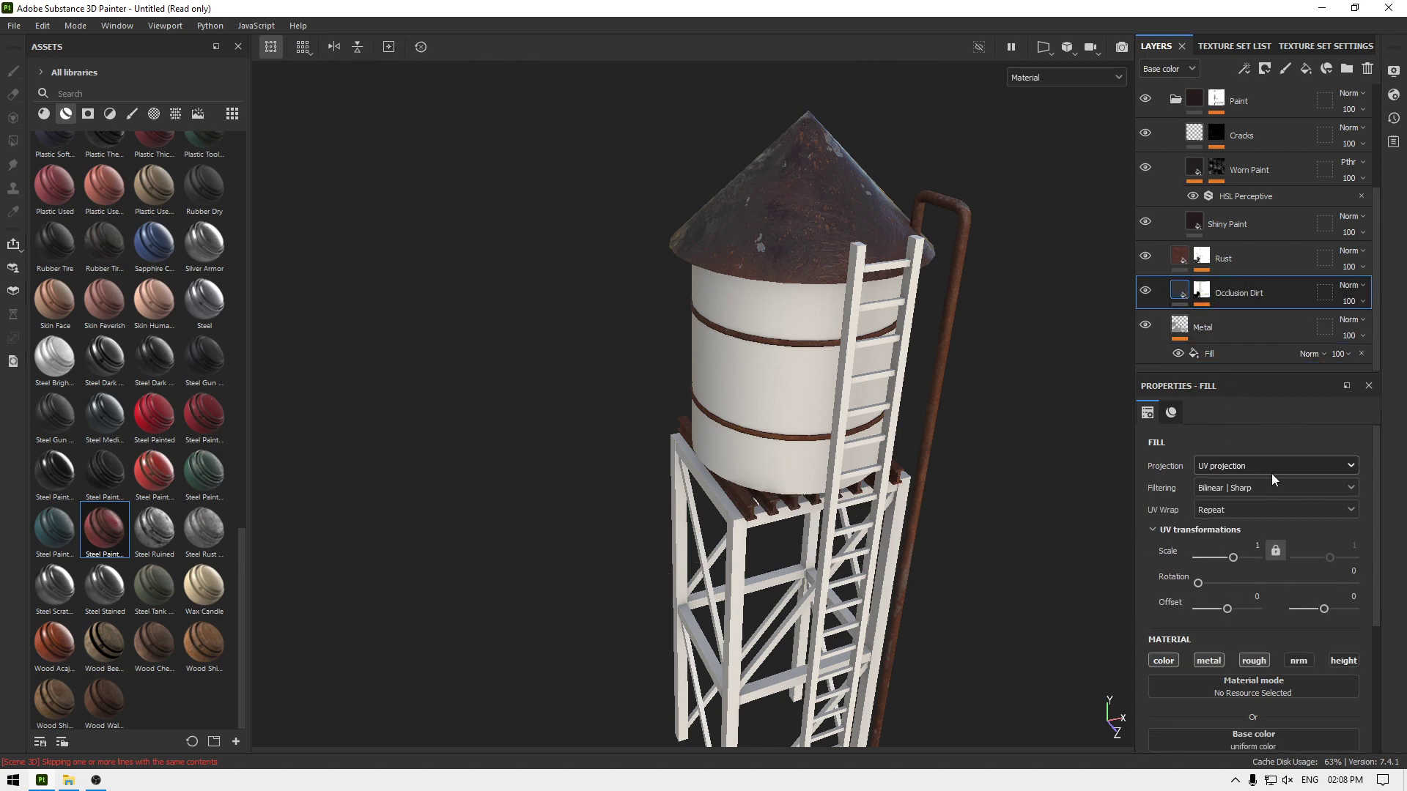
{"action": "left_click", "coordinate": [1251, 469]}
{"action": "left_click", "coordinate": [1231, 513]}
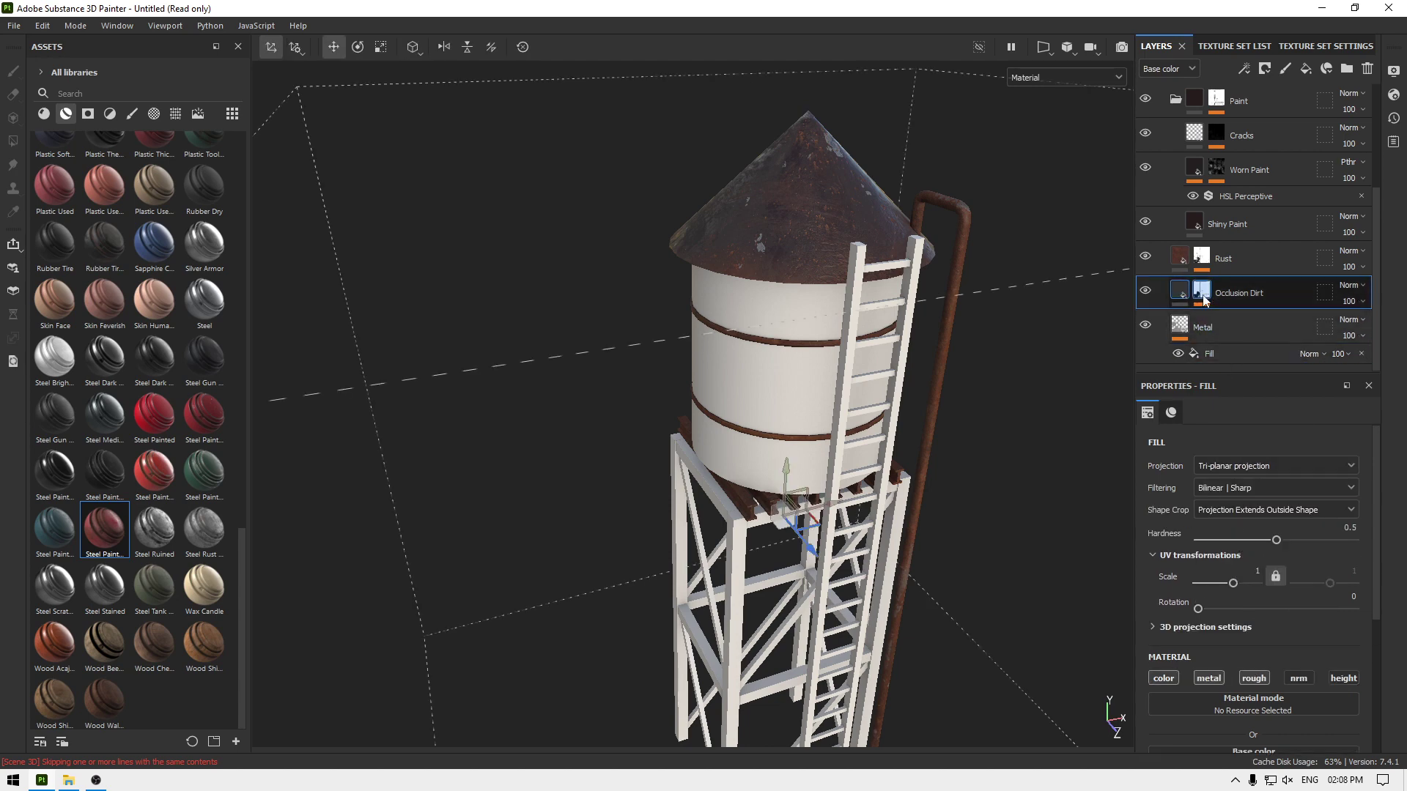
{"action": "left_click", "coordinate": [1205, 301]}
{"action": "left_click", "coordinate": [1179, 258]}
{"action": "left_click", "coordinate": [1234, 466]}
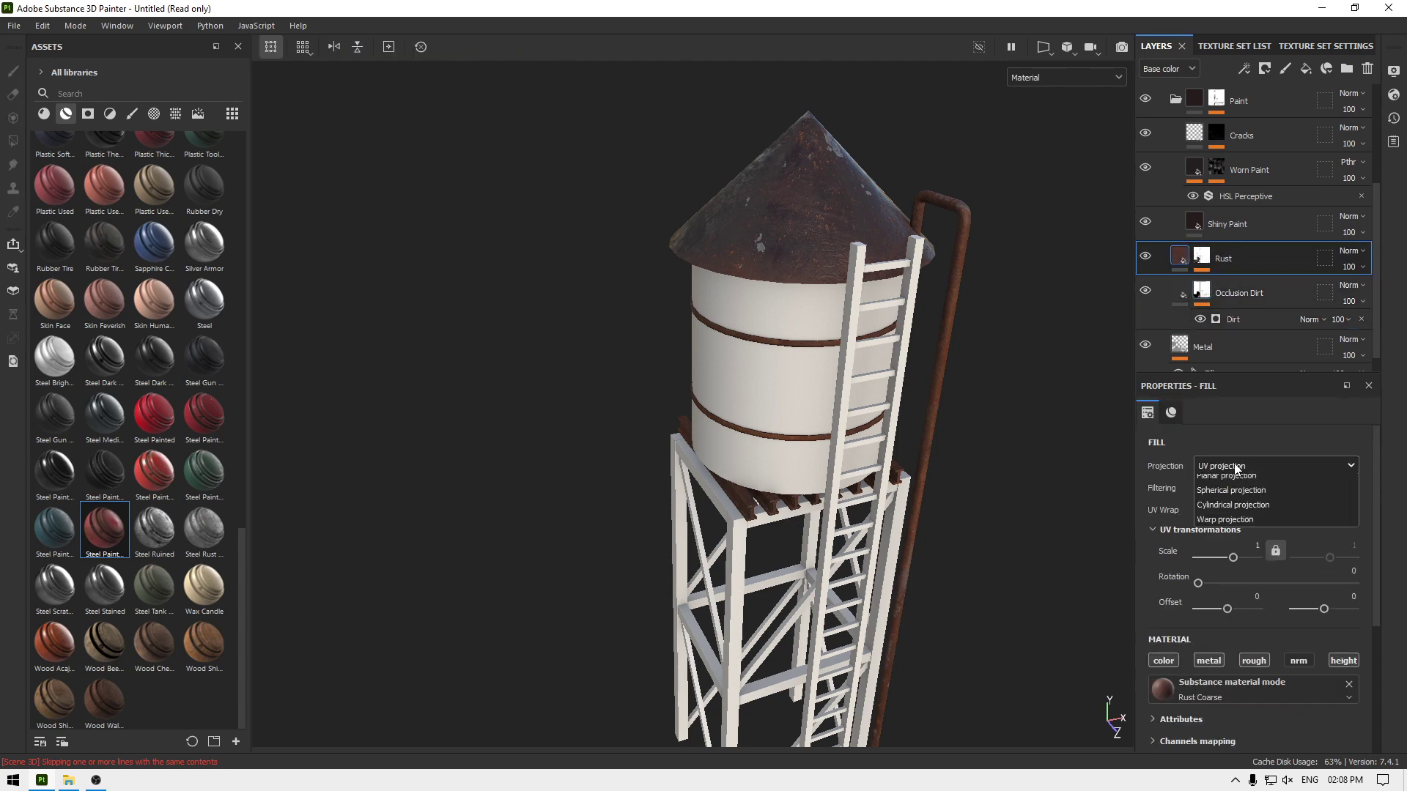
{"action": "left_click", "coordinate": [1230, 509]}
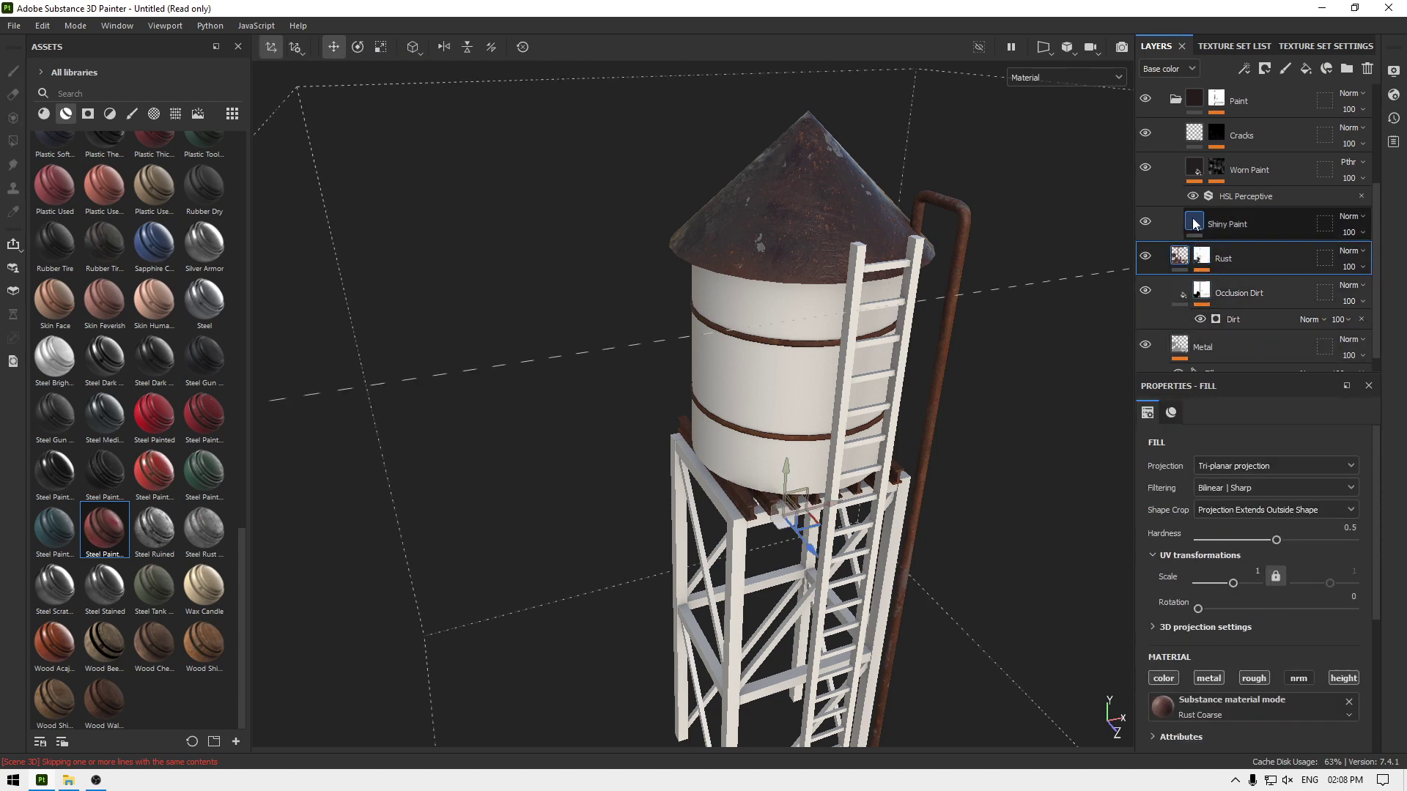
{"action": "left_click", "coordinate": [1239, 224]}
{"action": "left_click", "coordinate": [1235, 466]}
{"action": "left_click", "coordinate": [1230, 508]}
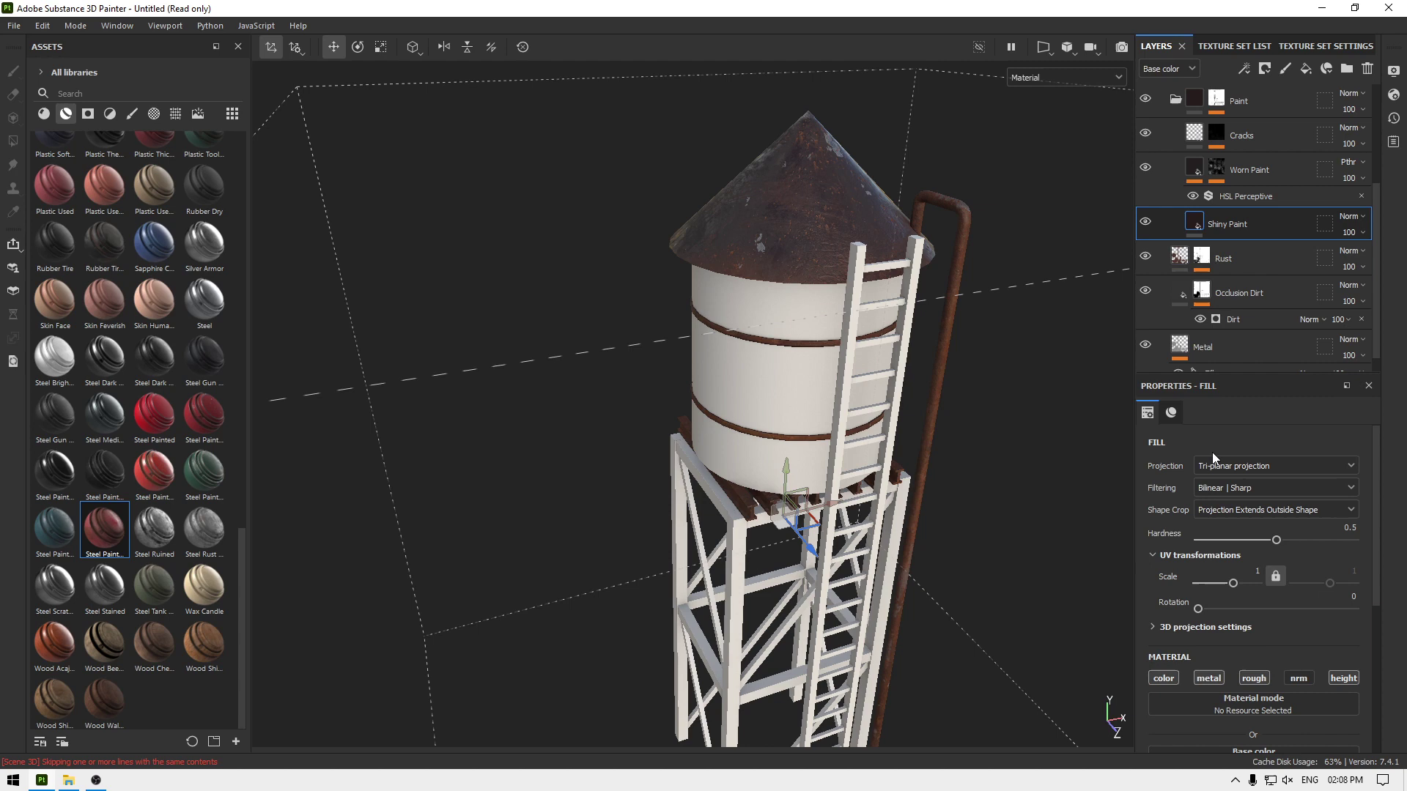
Step: Set Worn Paint to tri-planar projection and inspect its mg_grease mask generator
{"action": "scroll", "coordinate": [1220, 242], "scroll_direction": "up", "scroll_amount": 2}
{"action": "left_click", "coordinate": [1238, 257]}
{"action": "left_click", "coordinate": [1243, 464]}
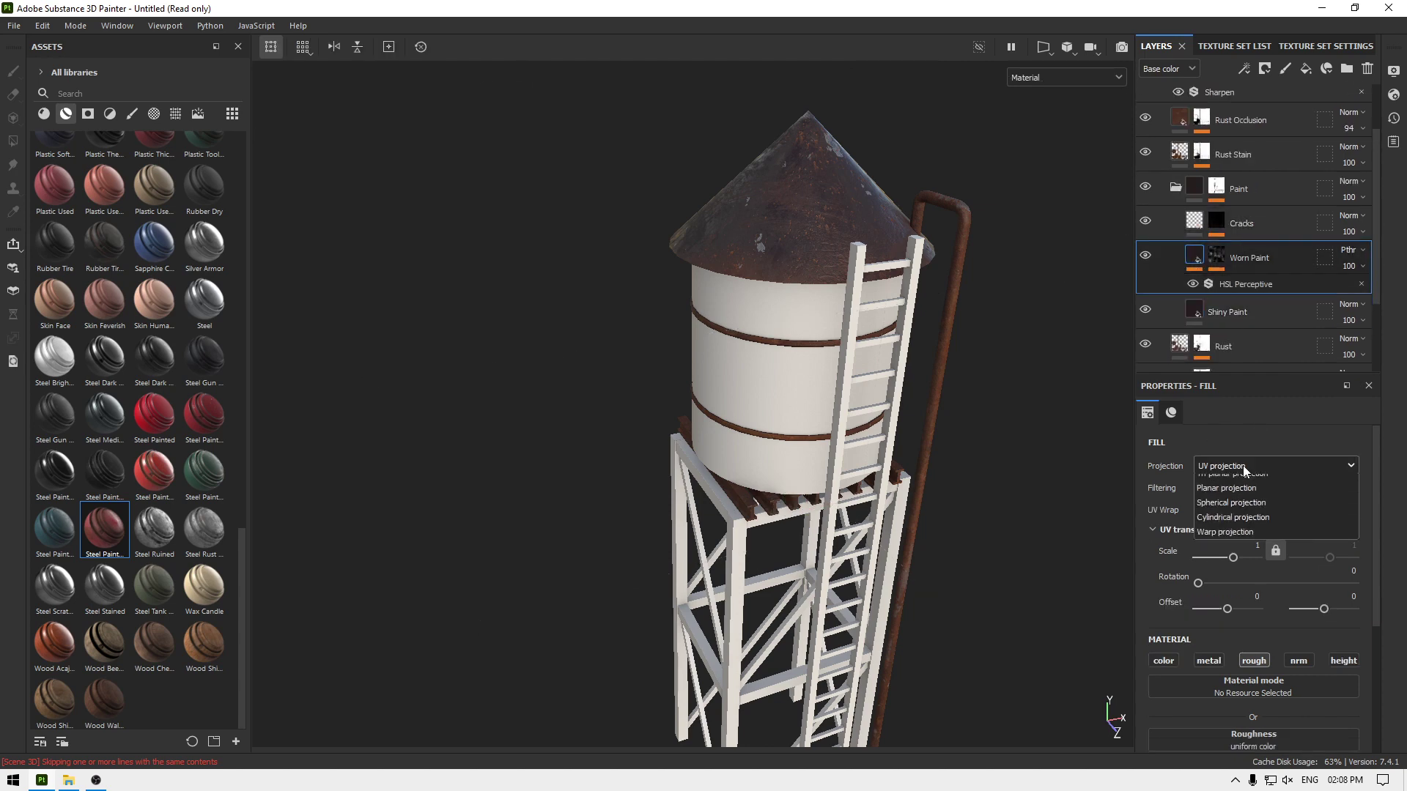
{"action": "left_click", "coordinate": [1242, 513]}
{"action": "left_click", "coordinate": [1217, 255]}
{"action": "left_click", "coordinate": [1229, 289]}
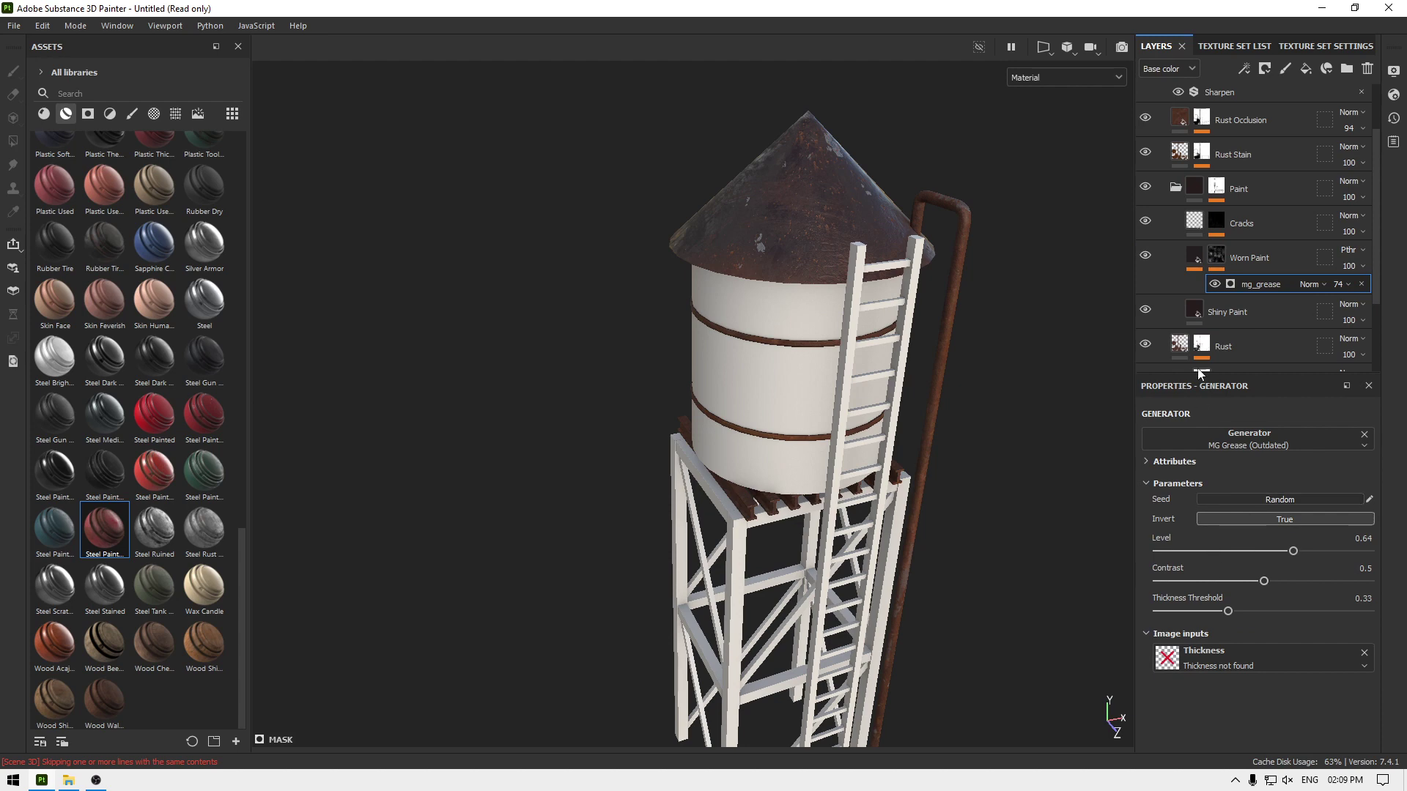
Step: Switch Cracks and its Grunge Shavings mask fill to tri-planar projection
{"action": "left_click", "coordinate": [1195, 230]}
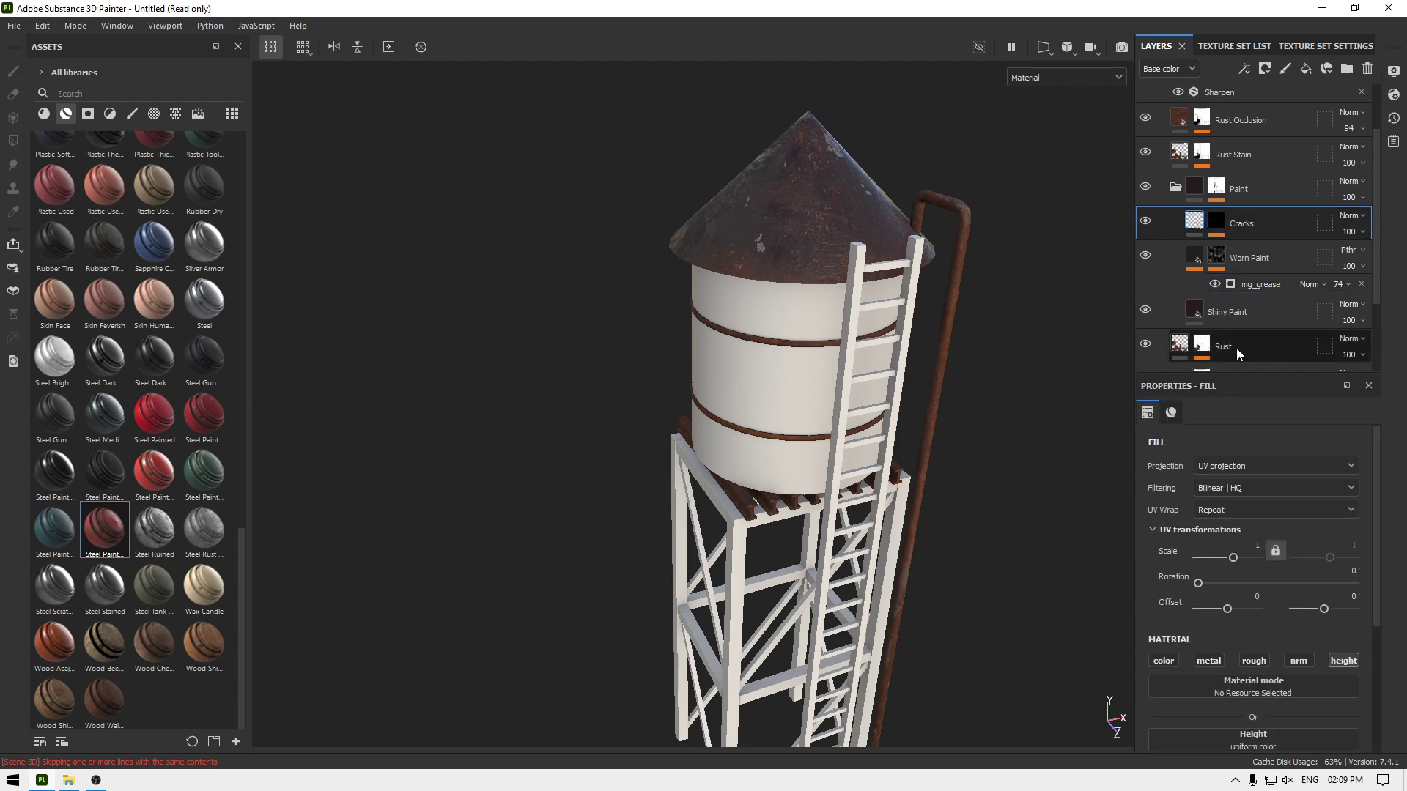
{"action": "left_click", "coordinate": [1258, 464]}
{"action": "left_click", "coordinate": [1237, 518]}
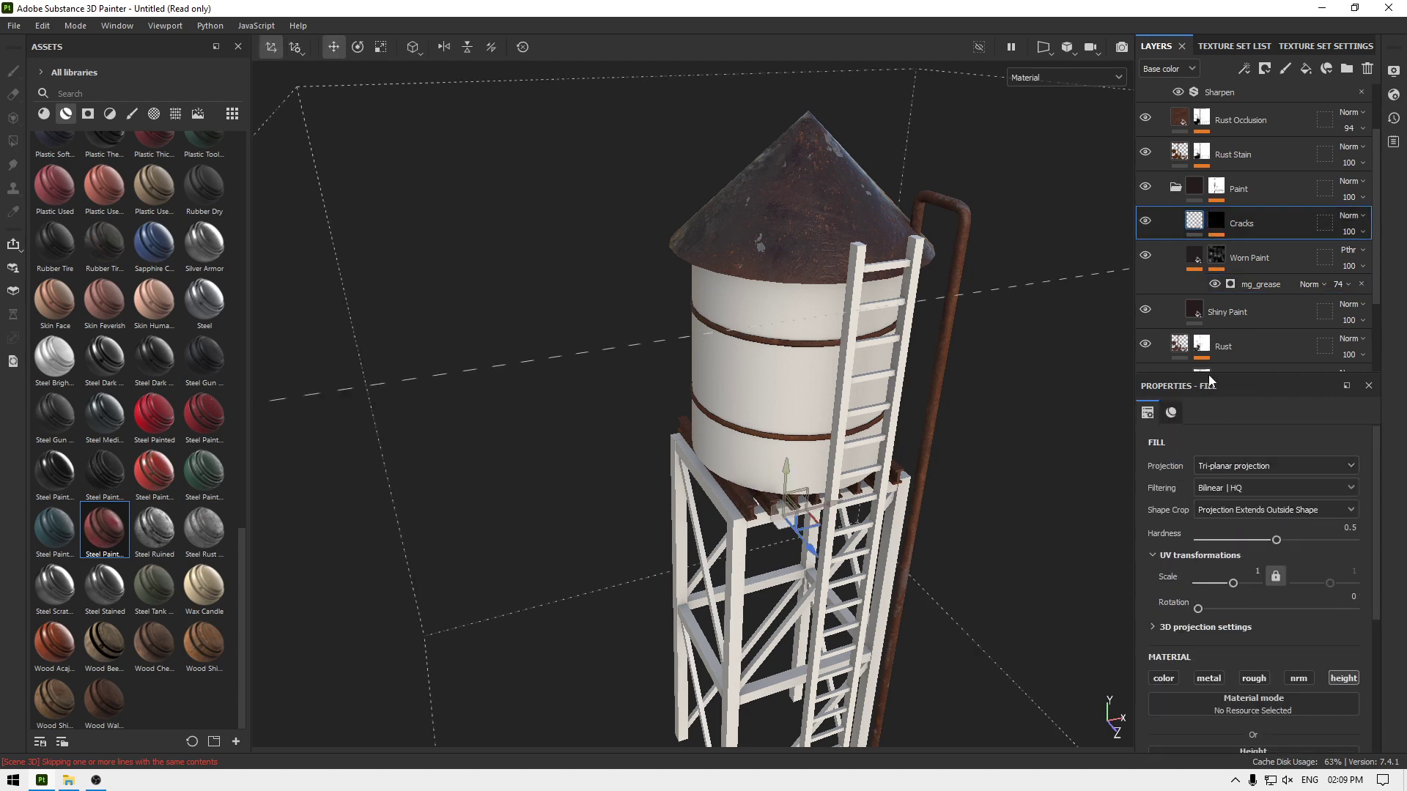
{"action": "left_click", "coordinate": [1217, 220]}
{"action": "left_click", "coordinate": [1245, 248]}
{"action": "left_click", "coordinate": [1225, 466]}
{"action": "left_click", "coordinate": [1225, 470]}
Step: Collapse the Paint folder and inspect its mask's Mask Editor settings
{"action": "left_click", "coordinate": [1176, 187]}
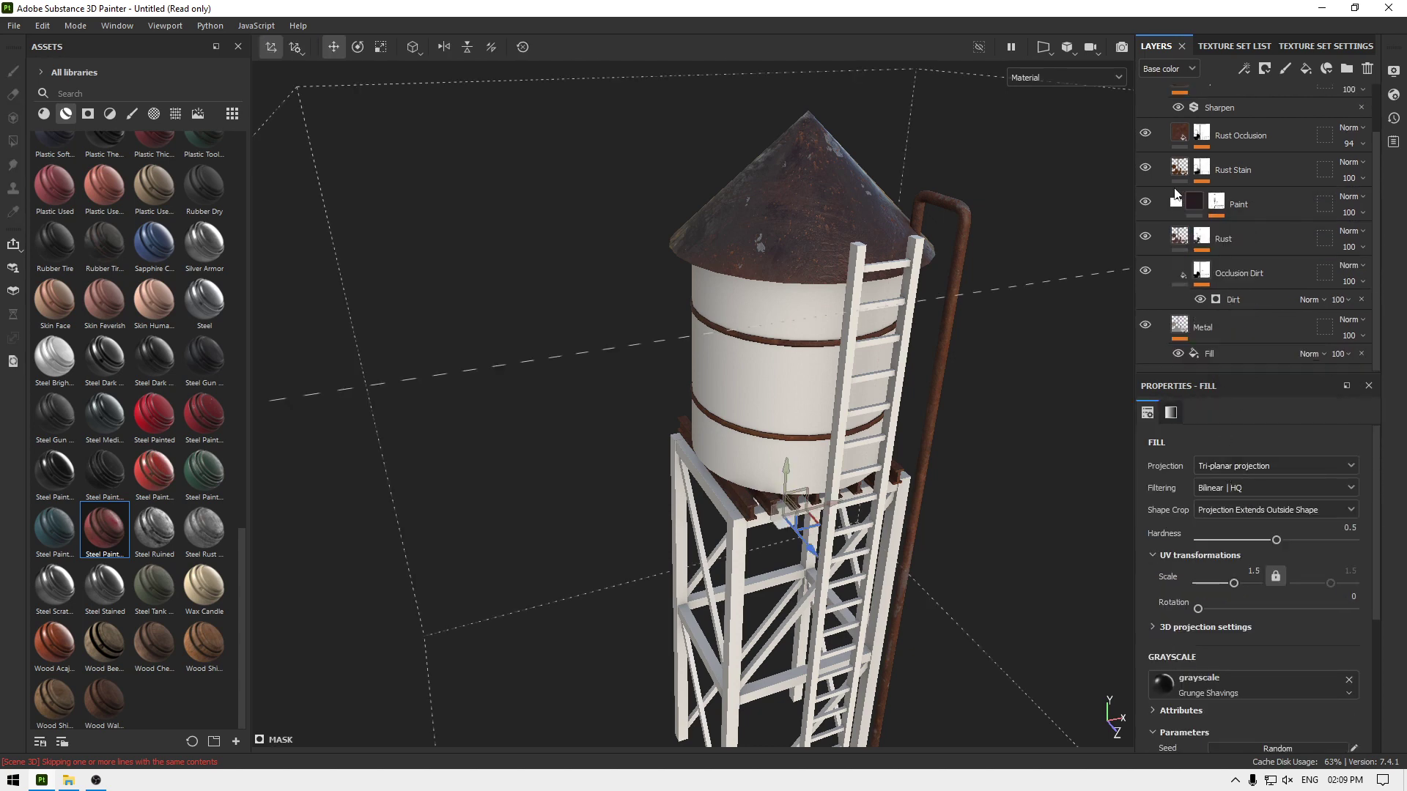
{"action": "left_click", "coordinate": [1195, 205]}
{"action": "left_click", "coordinate": [1216, 204]}
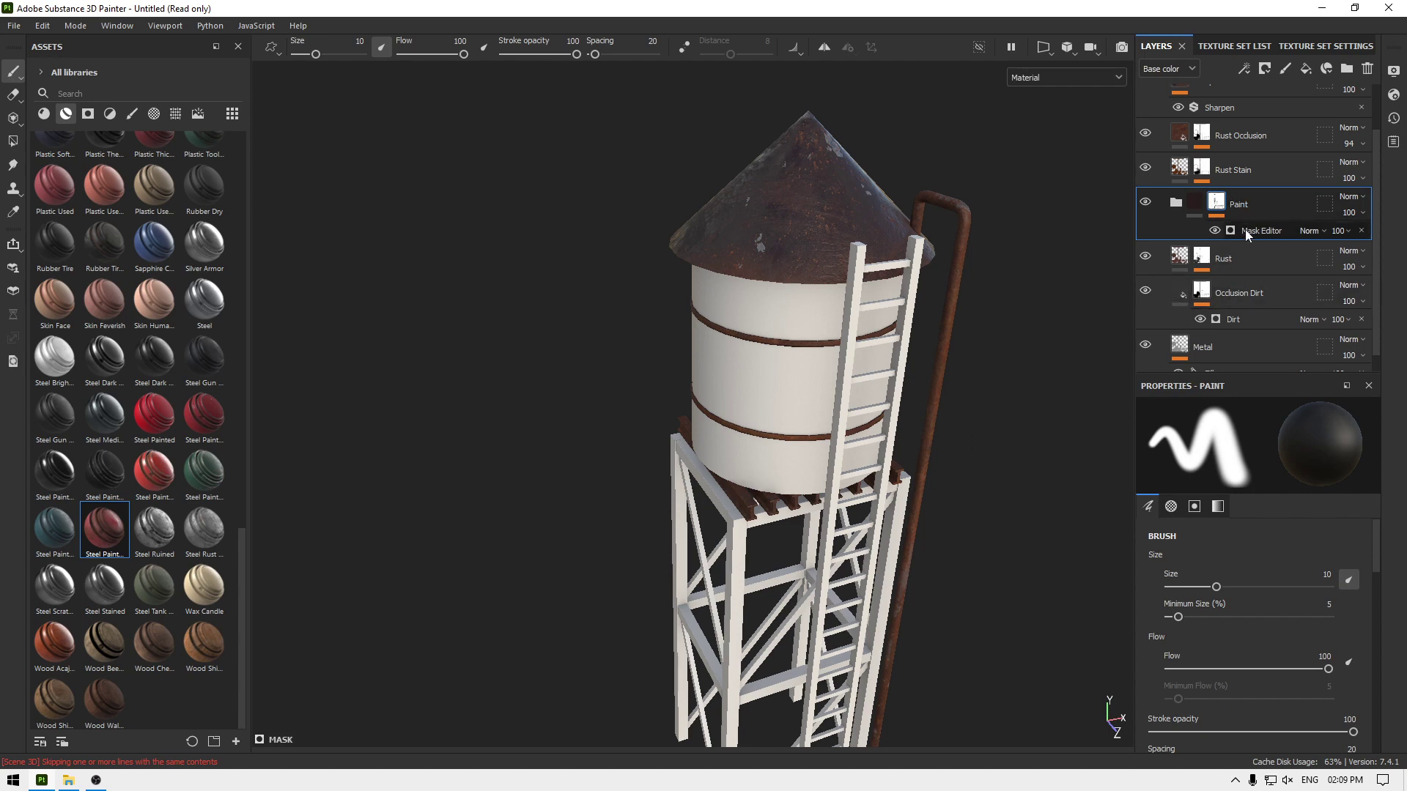
{"action": "left_click", "coordinate": [1246, 231]}
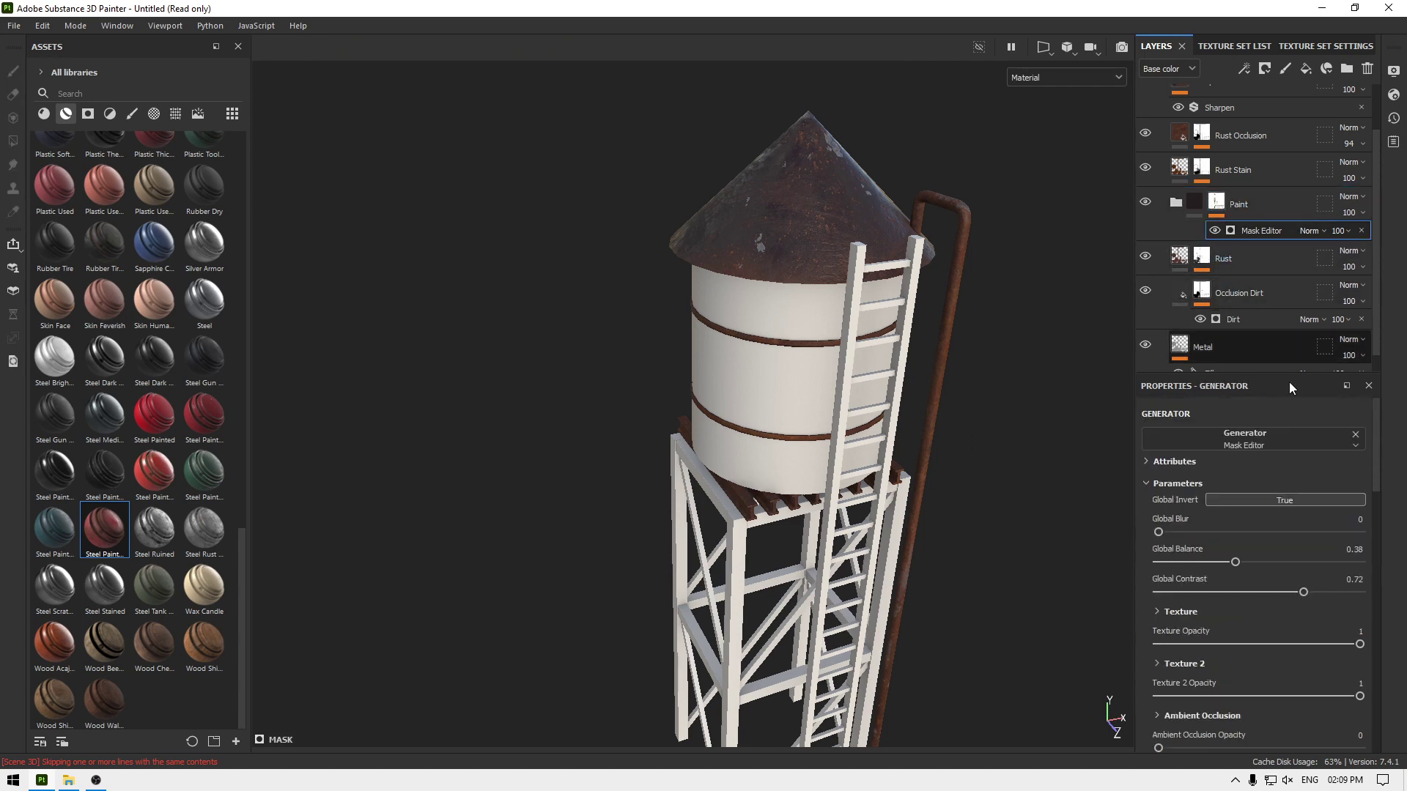
Step: Inspect the Rust Stain mask's mg_driping_rust generator settings
{"action": "scroll", "coordinate": [1175, 176], "scroll_direction": "up", "scroll_amount": 1}
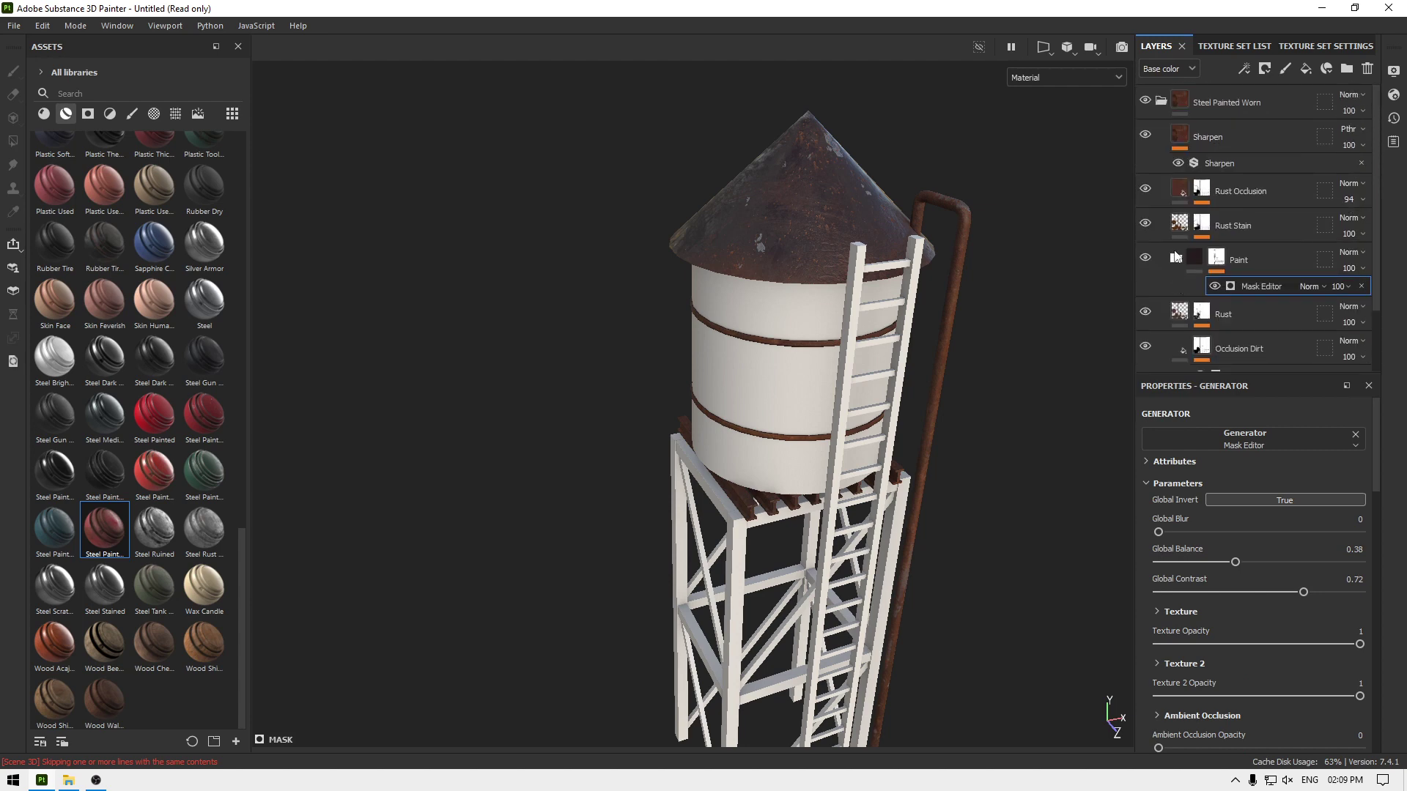
{"action": "left_click", "coordinate": [1184, 313]}
{"action": "left_click", "coordinate": [1175, 232]}
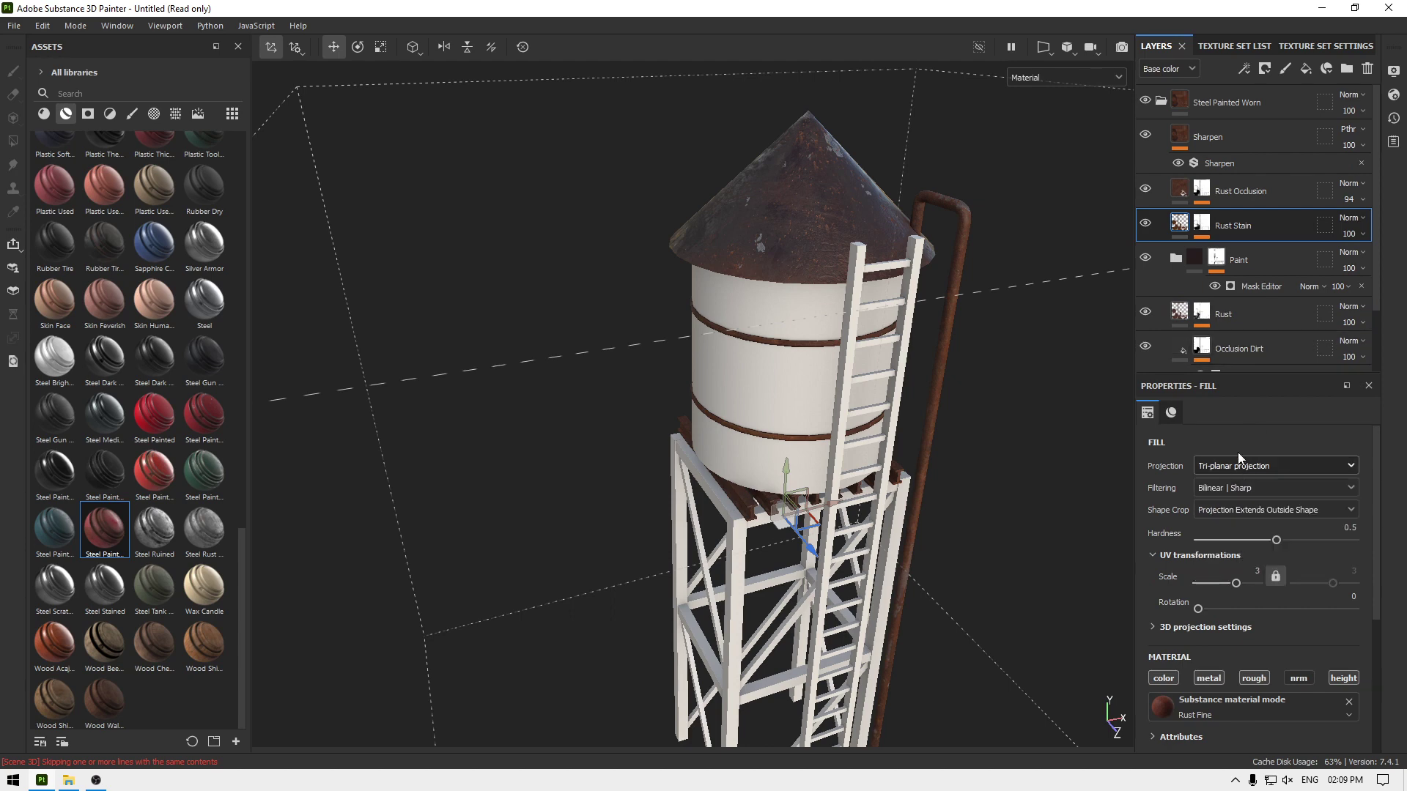
{"action": "left_click", "coordinate": [1202, 223]}
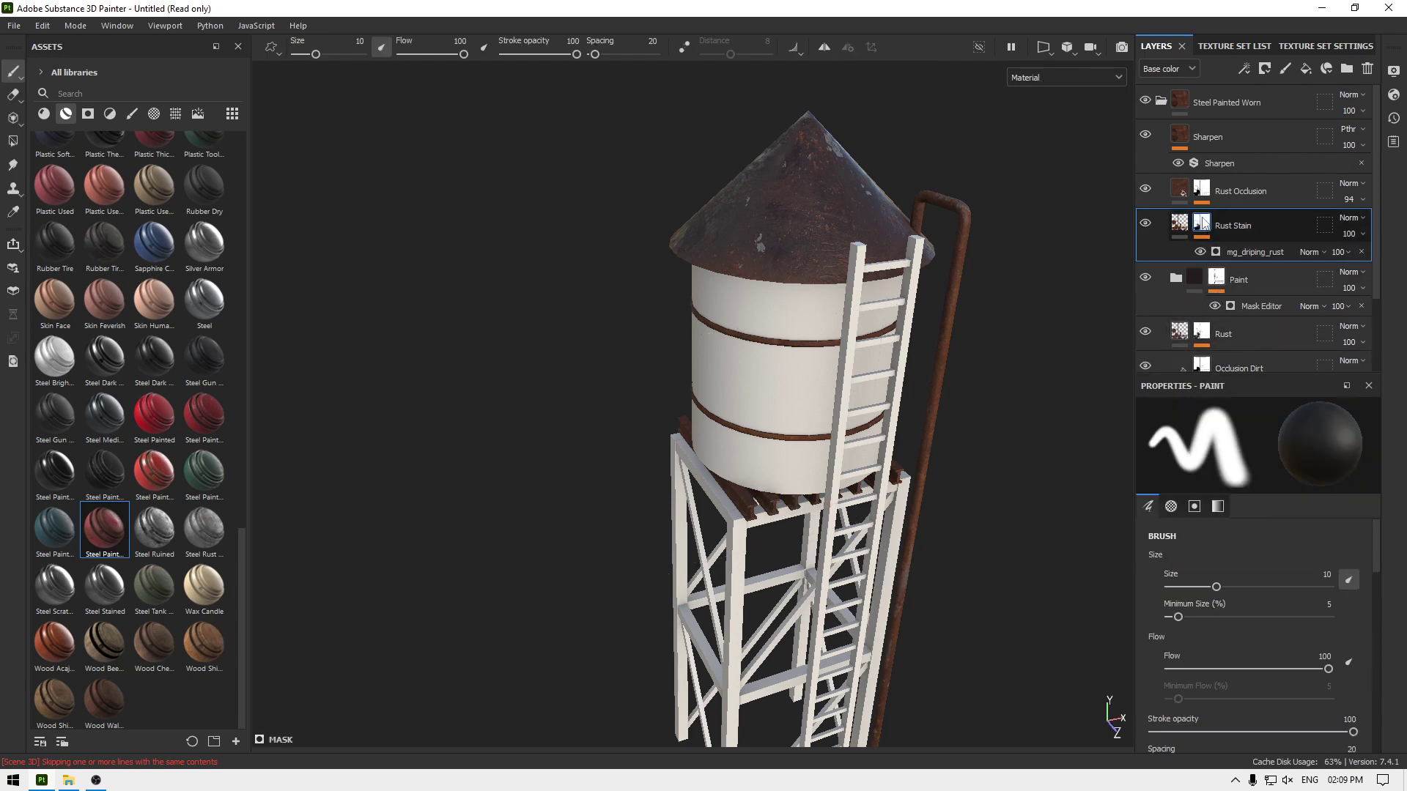
{"action": "left_click", "coordinate": [1261, 249]}
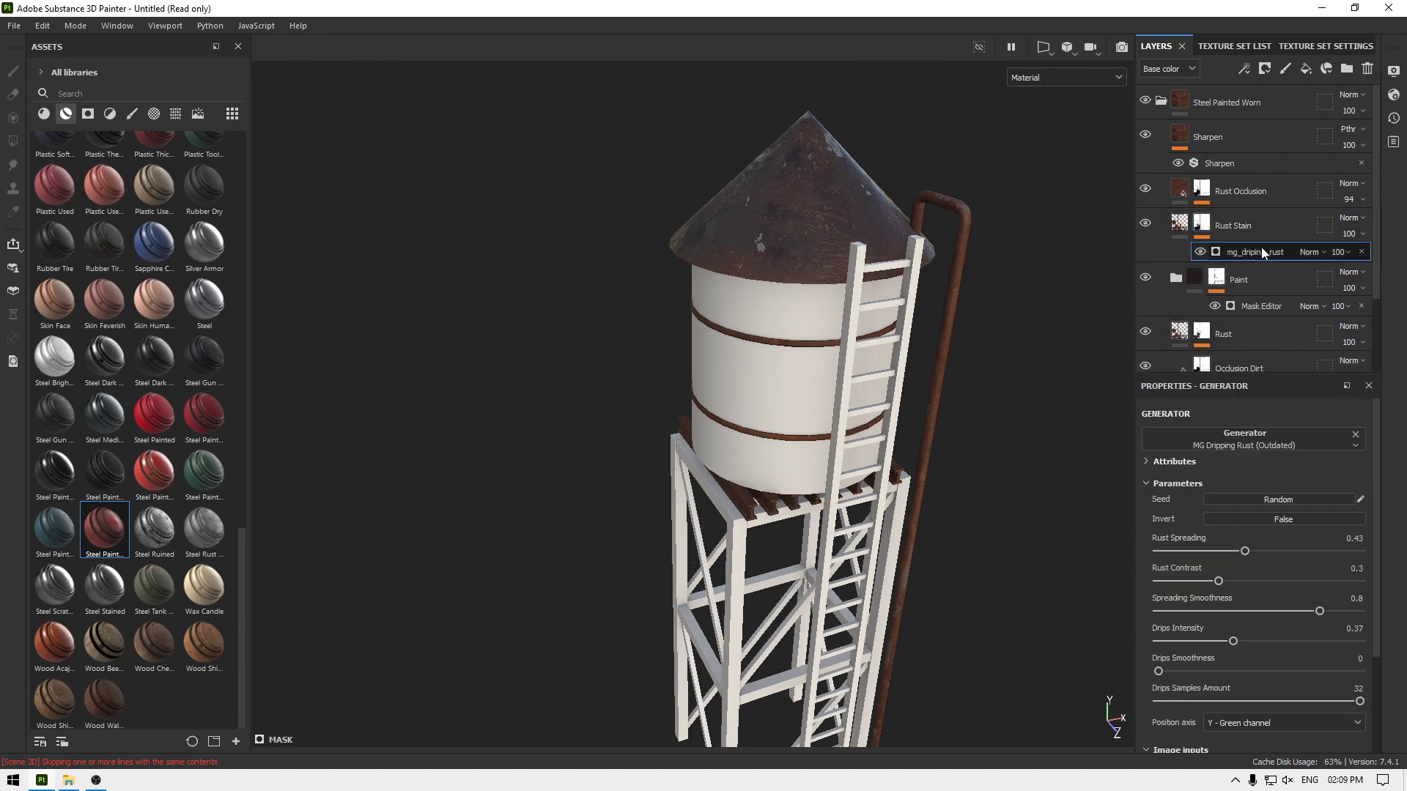
Step: Switch Rust Occlusion to tri-planar projection, then check its mask and the Sharpen layer
{"action": "left_click", "coordinate": [1176, 195]}
{"action": "left_click", "coordinate": [1238, 466]}
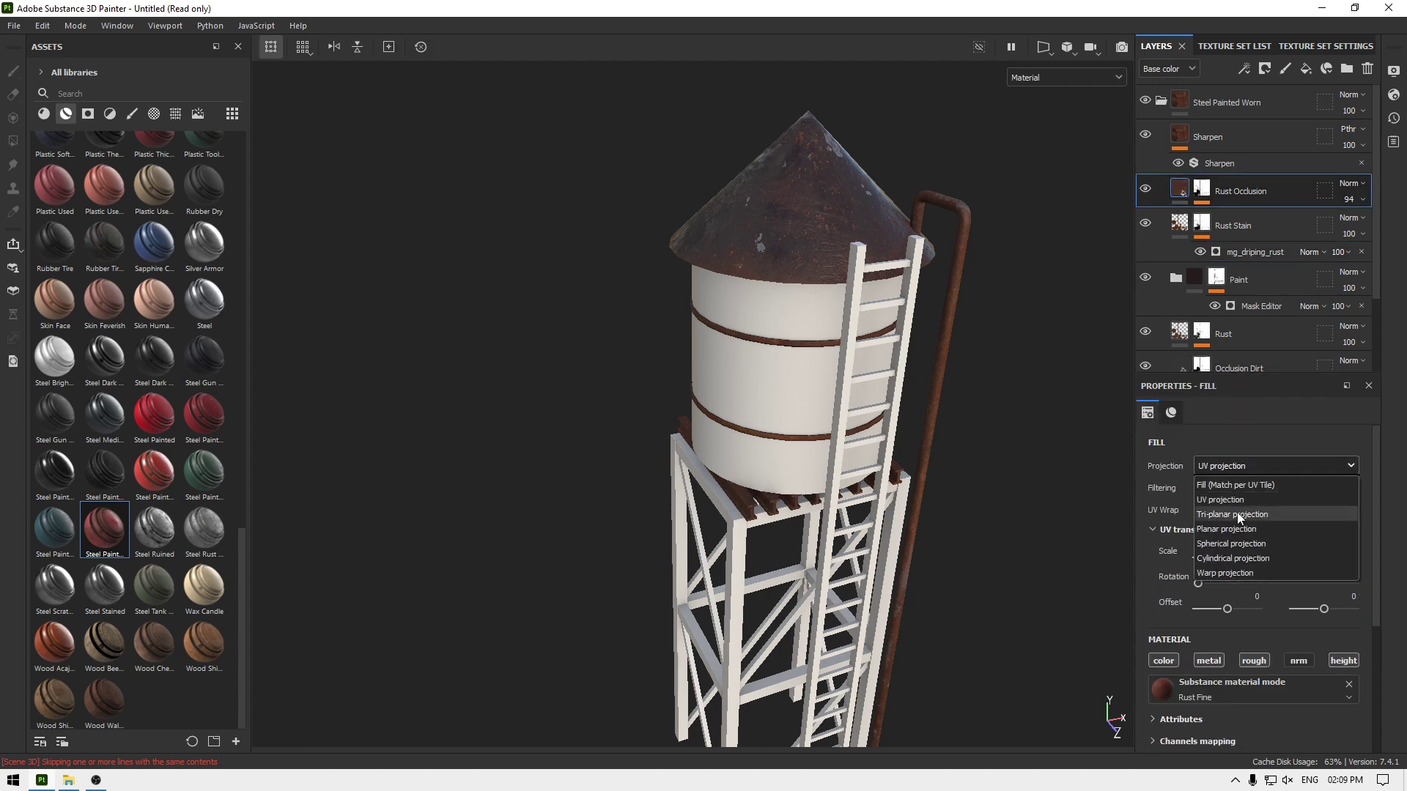
{"action": "left_click", "coordinate": [1237, 515]}
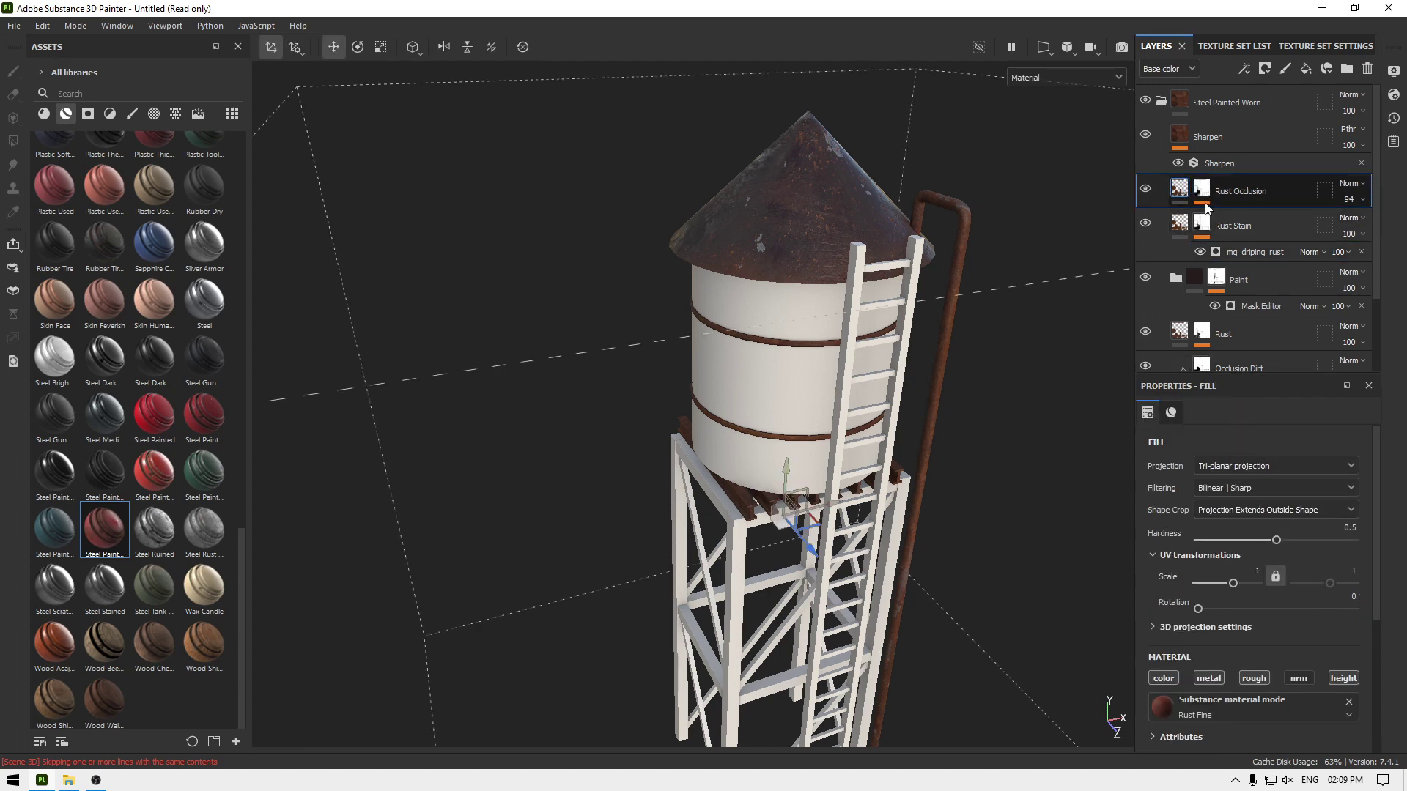
{"action": "left_click", "coordinate": [1204, 195]}
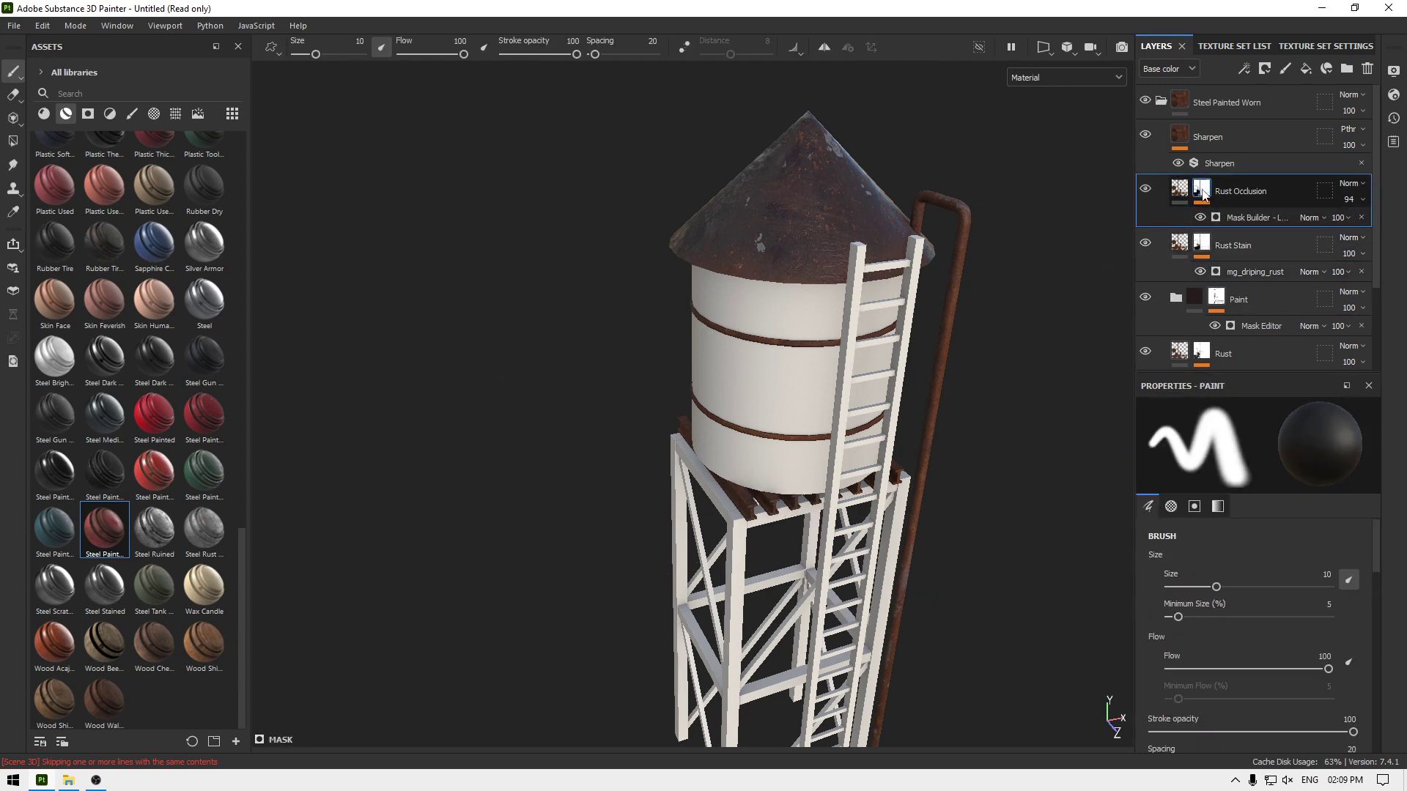
{"action": "left_click", "coordinate": [1180, 142]}
{"action": "scroll", "coordinate": [1263, 553], "scroll_direction": "down", "scroll_amount": 5}
{"action": "scroll", "coordinate": [1263, 557], "scroll_direction": "down", "scroll_amount": 5}
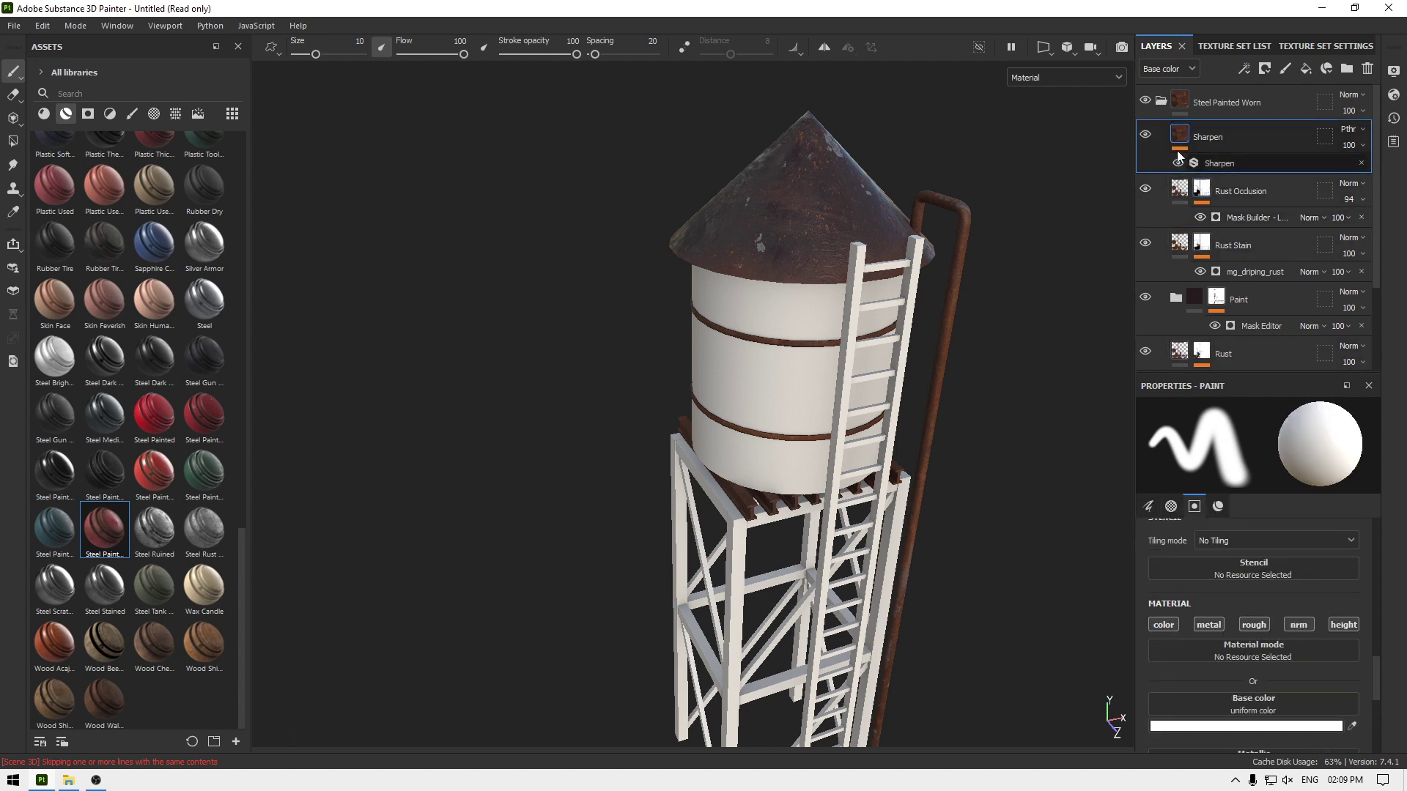
Step: Collapse the Steel Painted Worn folder and orbit to view the rusty roof from below
{"action": "left_click", "coordinate": [1159, 104]}
{"action": "mouse_move", "coordinate": [953, 242]}
{"action": "left_mouse_down", "text": "alt"}
{"action": "mouse_move", "coordinate": [806, 198]}
{"action": "mouse_move", "coordinate": [909, 265]}
{"action": "left_mouse_up", "text": "alt"}
{"action": "right_click_drag", "start_coordinate": [907, 265], "coordinate": [931, 411], "text": "alt"}
{"action": "left_click_drag", "start_coordinate": [901, 454], "coordinate": [974, 440], "text": "alt"}
{"action": "right_click_drag", "start_coordinate": [974, 440], "coordinate": [779, 362], "text": "alt"}
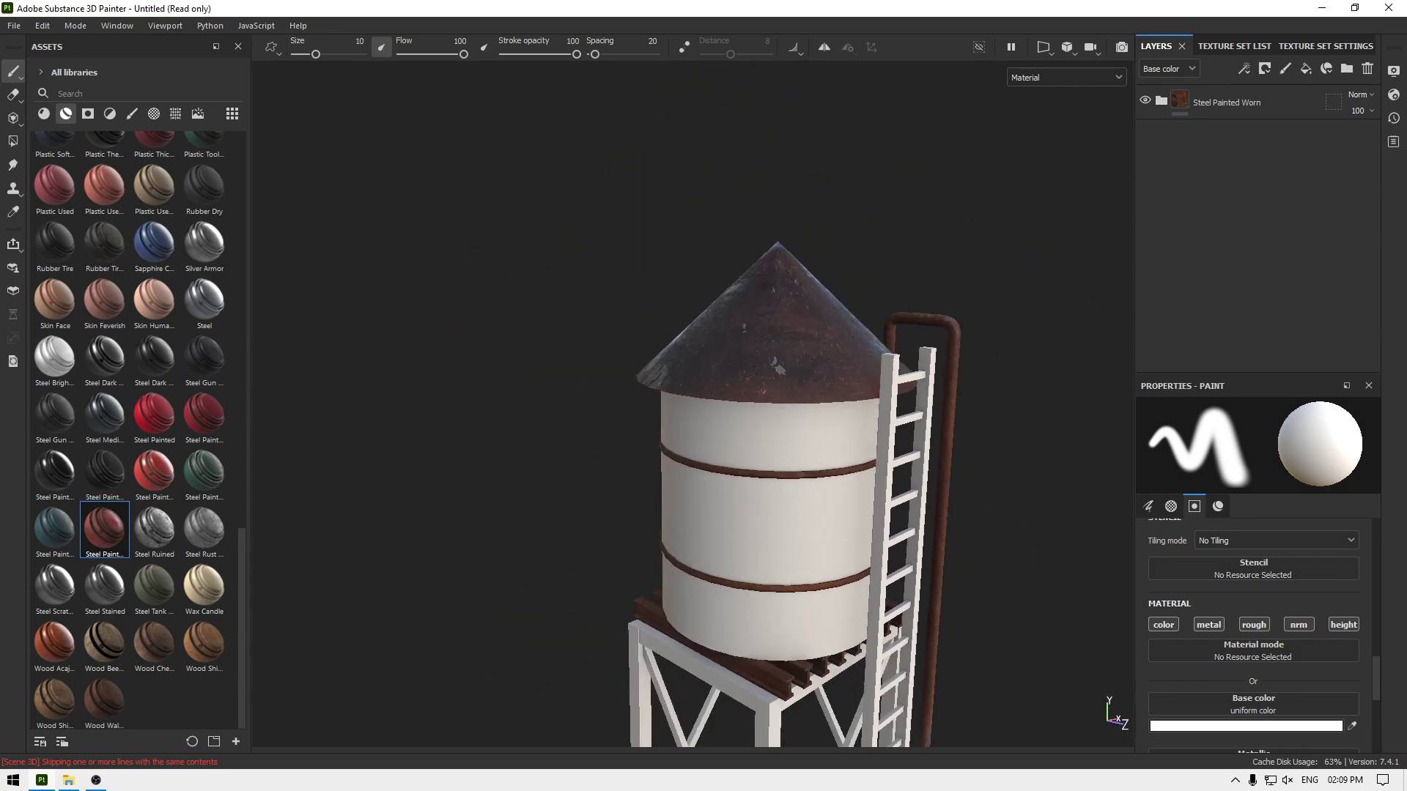
{"action": "middle_click_drag", "start_coordinate": [916, 561], "coordinate": [841, 333], "text": "alt"}
{"action": "mouse_move", "coordinate": [841, 332]}
{"action": "left_mouse_down", "text": "alt"}
{"action": "mouse_move", "coordinate": [847, 492]}
{"action": "mouse_move", "coordinate": [651, 244]}
{"action": "mouse_move", "coordinate": [590, 251]}
{"action": "left_mouse_up", "text": "alt"}
Step: In the Paint folder, set the Shiny Paint layer's roughness to about 0.15
{"action": "left_click", "coordinate": [1162, 101]}
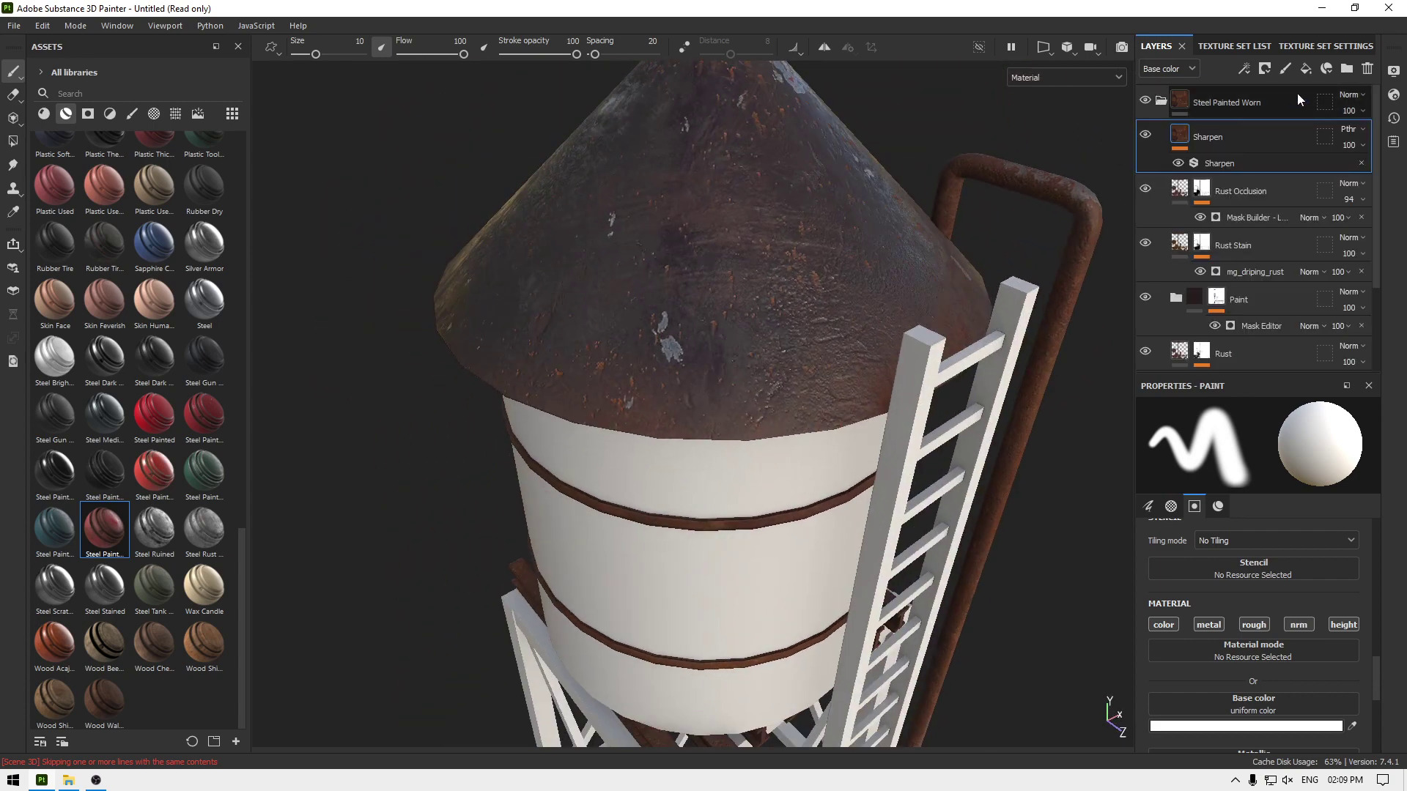
{"action": "scroll", "coordinate": [1202, 266], "scroll_direction": "down", "scroll_amount": 3}
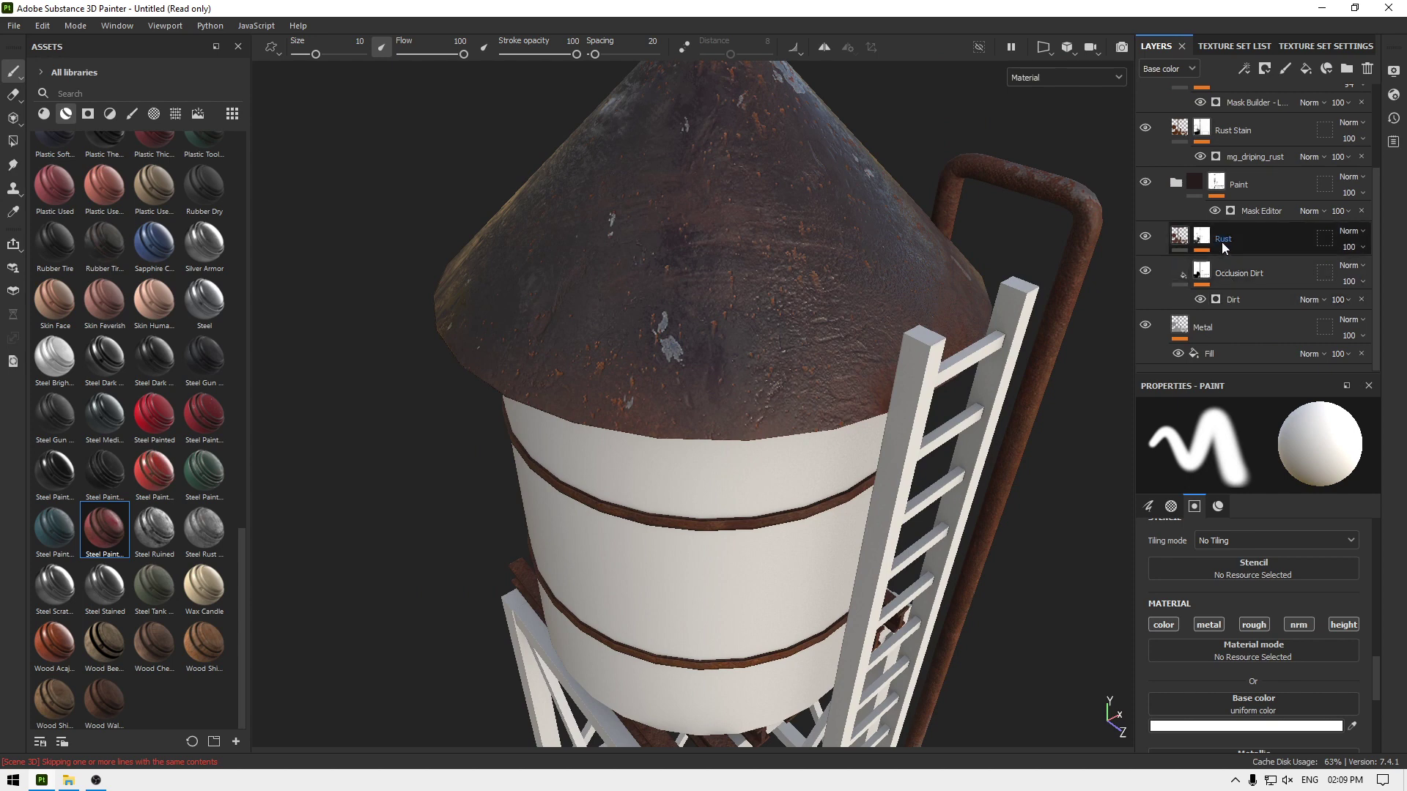
{"action": "left_click", "coordinate": [1182, 185]}
{"action": "scroll", "coordinate": [1243, 258], "scroll_direction": "down", "scroll_amount": 2}
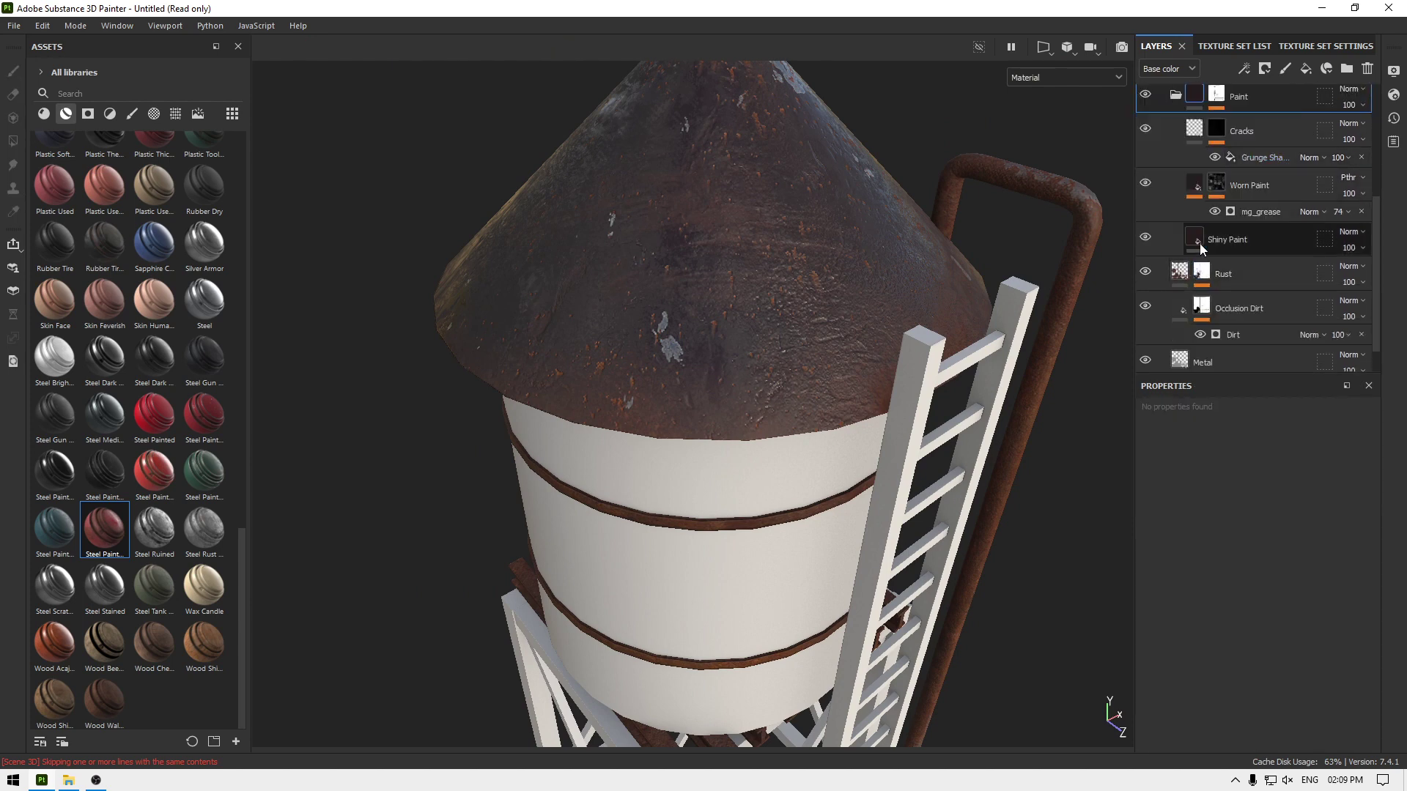
{"action": "left_click", "coordinate": [1201, 247]}
{"action": "scroll", "coordinate": [1288, 506], "scroll_direction": "down", "scroll_amount": 5}
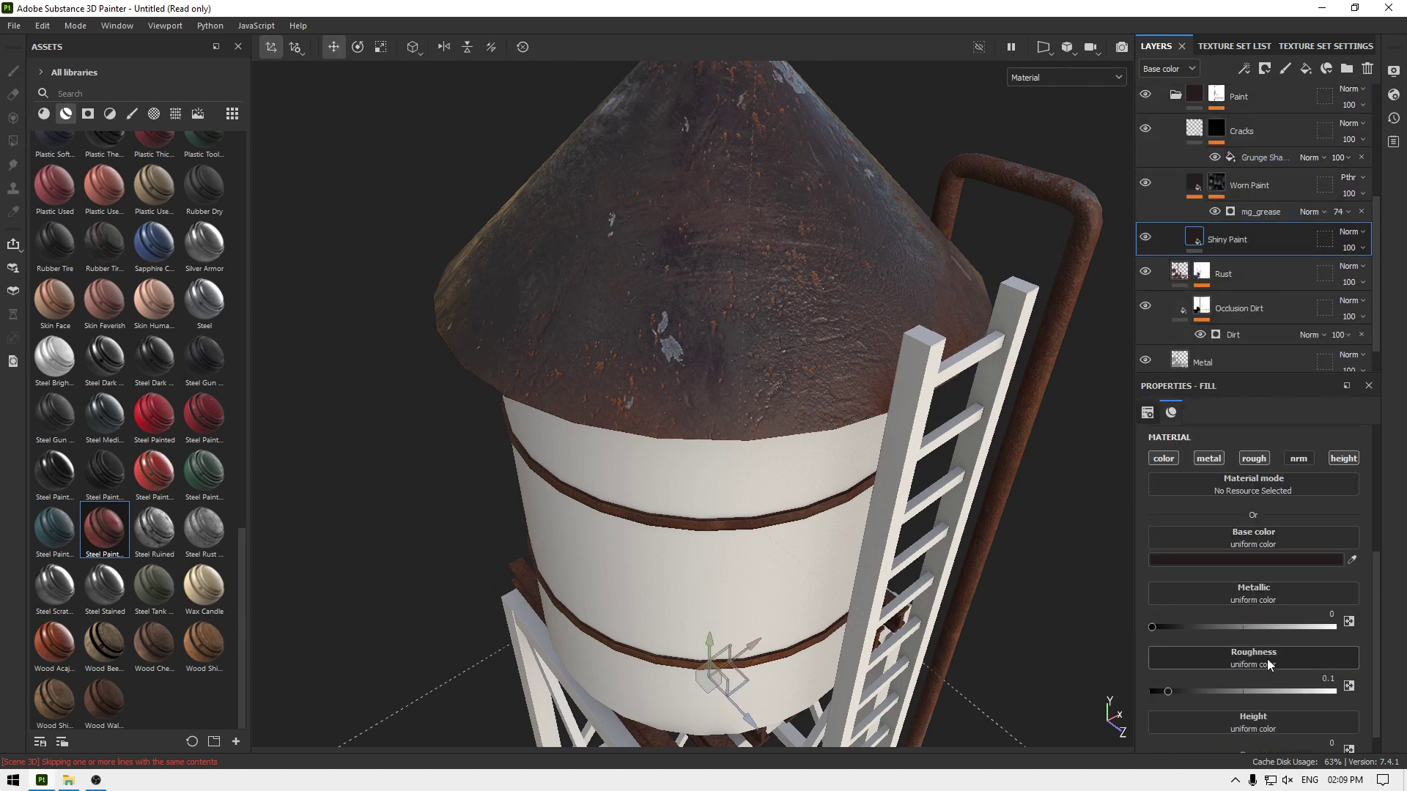
{"action": "left_click_drag", "start_coordinate": [1169, 696], "coordinate": [1178, 692]}
Step: Orbit around the tower to check the tank's reduced sheen, then collapse the Paint folder
{"action": "scroll", "coordinate": [865, 147], "scroll_direction": "down", "scroll_amount": 4}
{"action": "left_click_drag", "start_coordinate": [864, 147], "coordinate": [927, 372], "text": "alt"}
{"action": "middle_click_drag", "start_coordinate": [927, 372], "coordinate": [810, 173], "text": "alt"}
{"action": "right_click_drag", "start_coordinate": [810, 173], "coordinate": [882, 618], "text": "alt"}
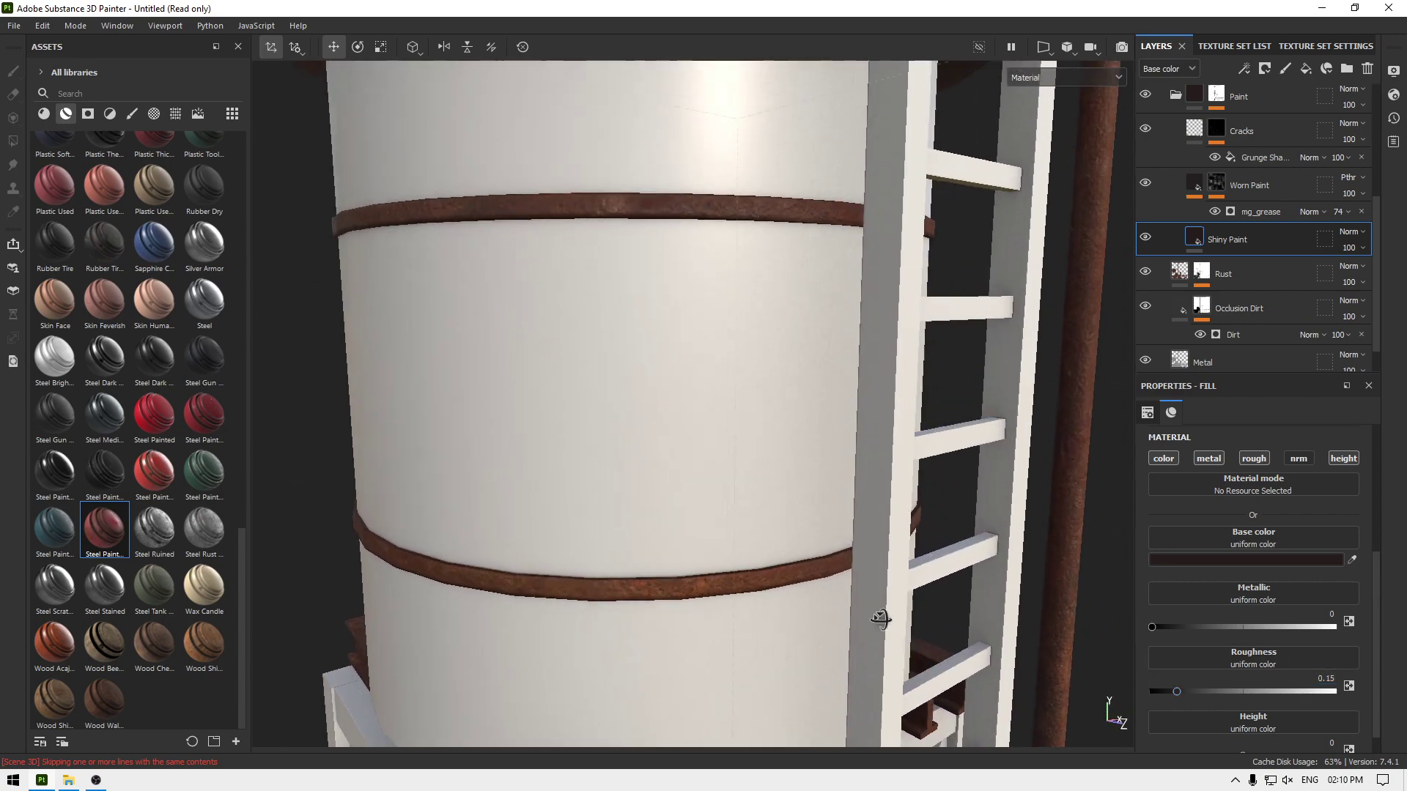
{"action": "left_click_drag", "start_coordinate": [883, 619], "coordinate": [880, 659], "text": "alt"}
{"action": "right_click_drag", "start_coordinate": [800, 323], "coordinate": [758, 182], "text": "alt"}
{"action": "middle_click_drag", "start_coordinate": [759, 181], "coordinate": [876, 336], "text": "alt"}
{"action": "left_click_drag", "start_coordinate": [876, 335], "coordinate": [876, 517], "text": "alt"}
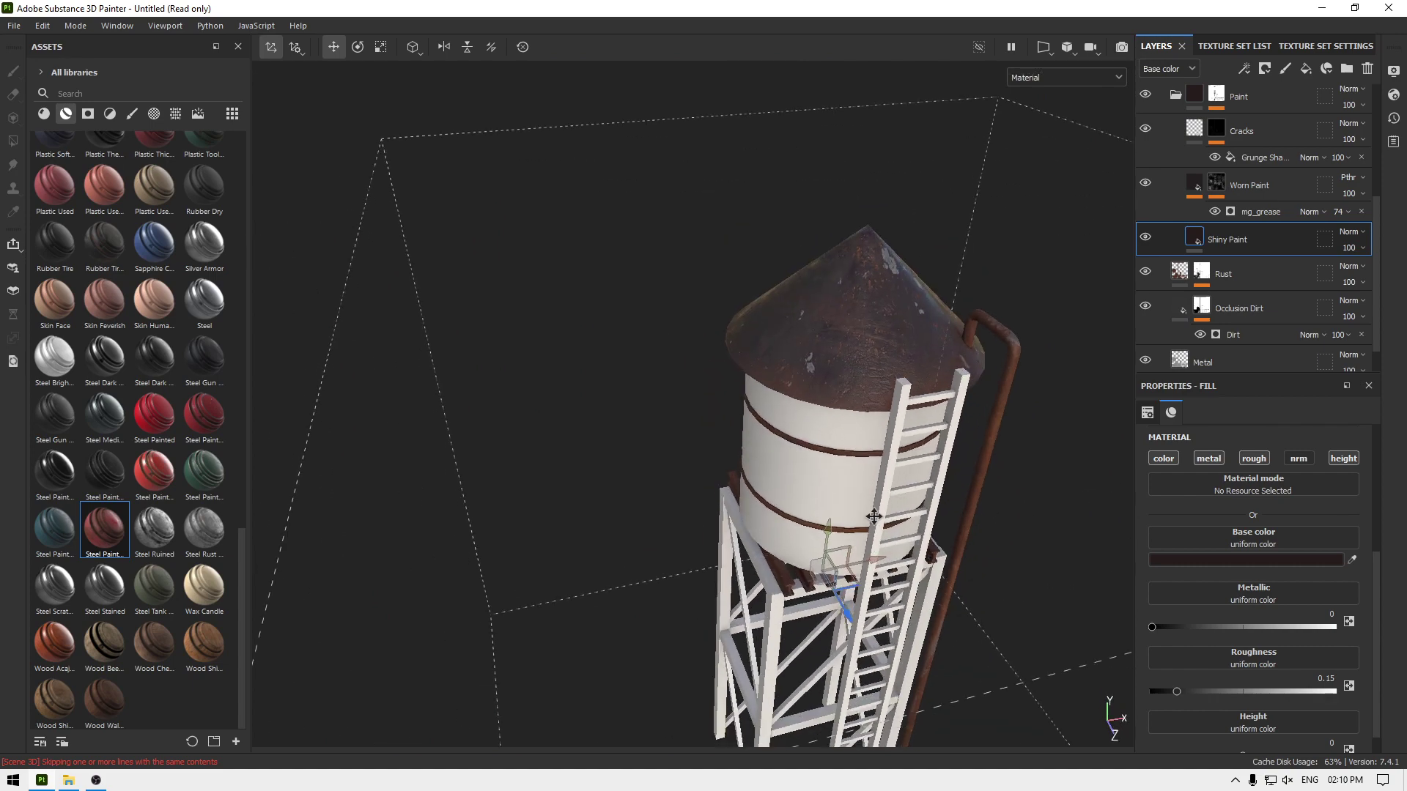
{"action": "middle_click_drag", "start_coordinate": [876, 517], "coordinate": [769, 286], "text": "alt"}
{"action": "right_click_drag", "start_coordinate": [769, 286], "coordinate": [831, 478], "text": "alt"}
{"action": "left_click_drag", "start_coordinate": [831, 477], "coordinate": [952, 418], "text": "alt"}
{"action": "right_click_drag", "start_coordinate": [953, 421], "coordinate": [960, 432], "text": "alt"}
{"action": "left_click_drag", "start_coordinate": [960, 433], "coordinate": [730, 354], "text": "alt"}
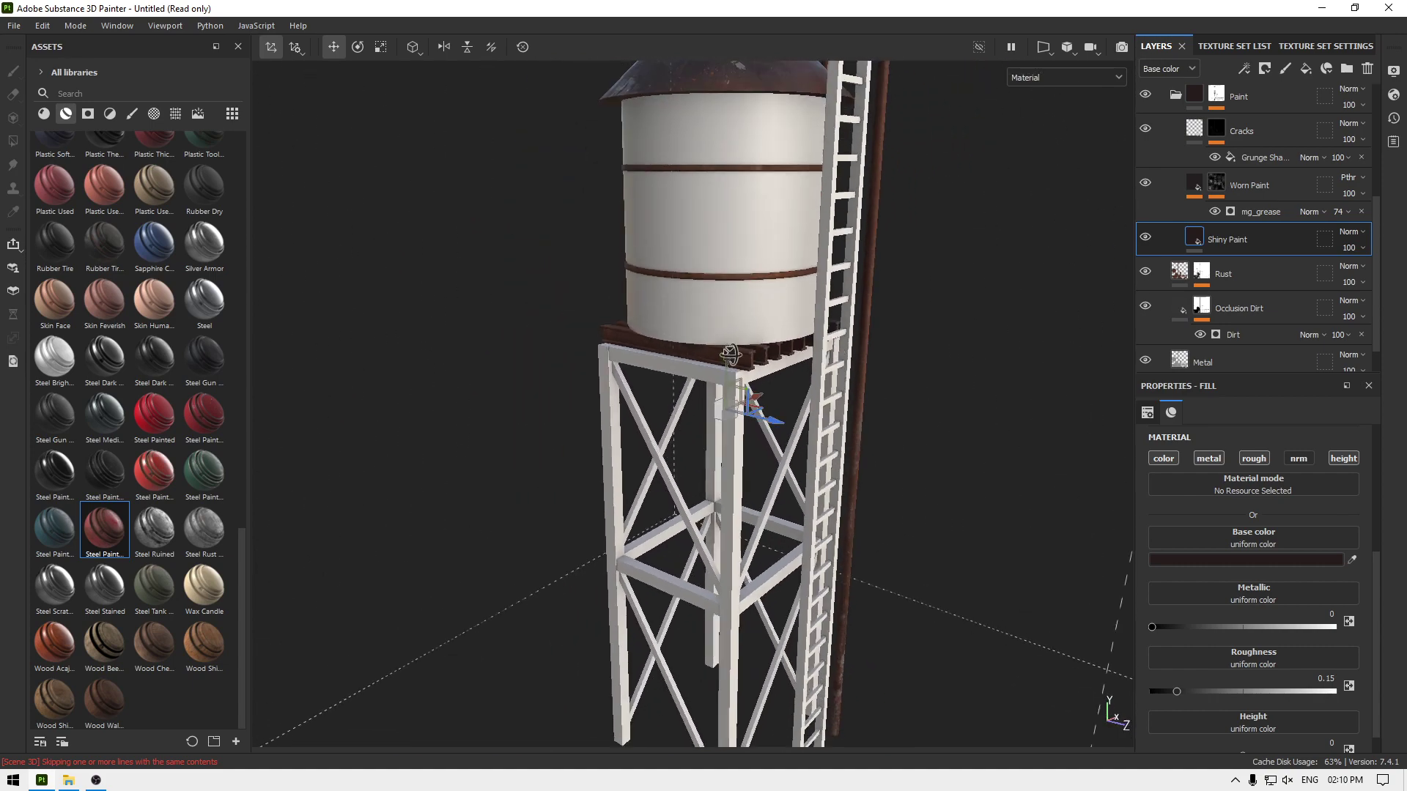
{"action": "right_click_drag", "start_coordinate": [730, 355], "coordinate": [830, 566], "text": "alt"}
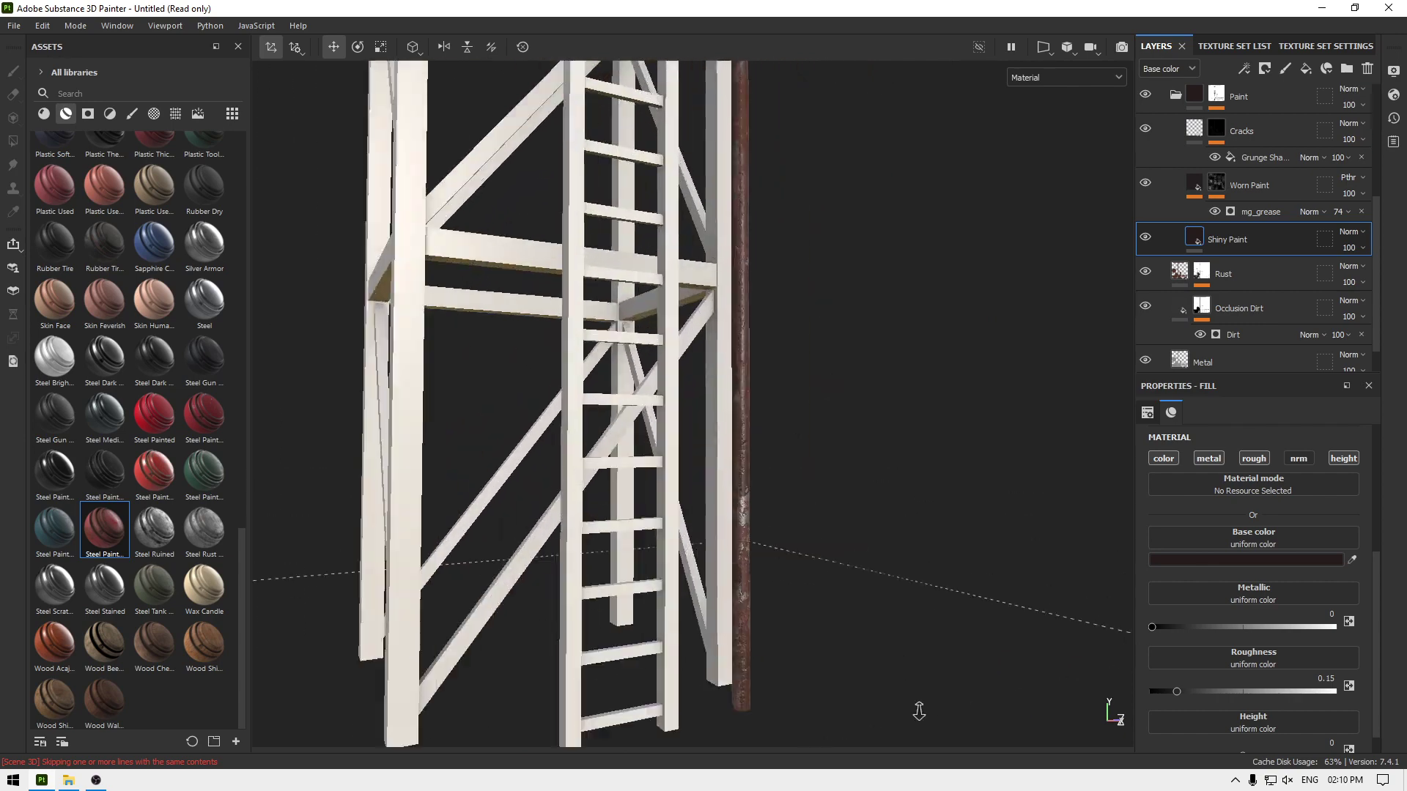
{"action": "left_click_drag", "start_coordinate": [830, 566], "coordinate": [690, 524], "text": "alt"}
{"action": "right_click_drag", "start_coordinate": [690, 524], "coordinate": [737, 524], "text": "alt"}
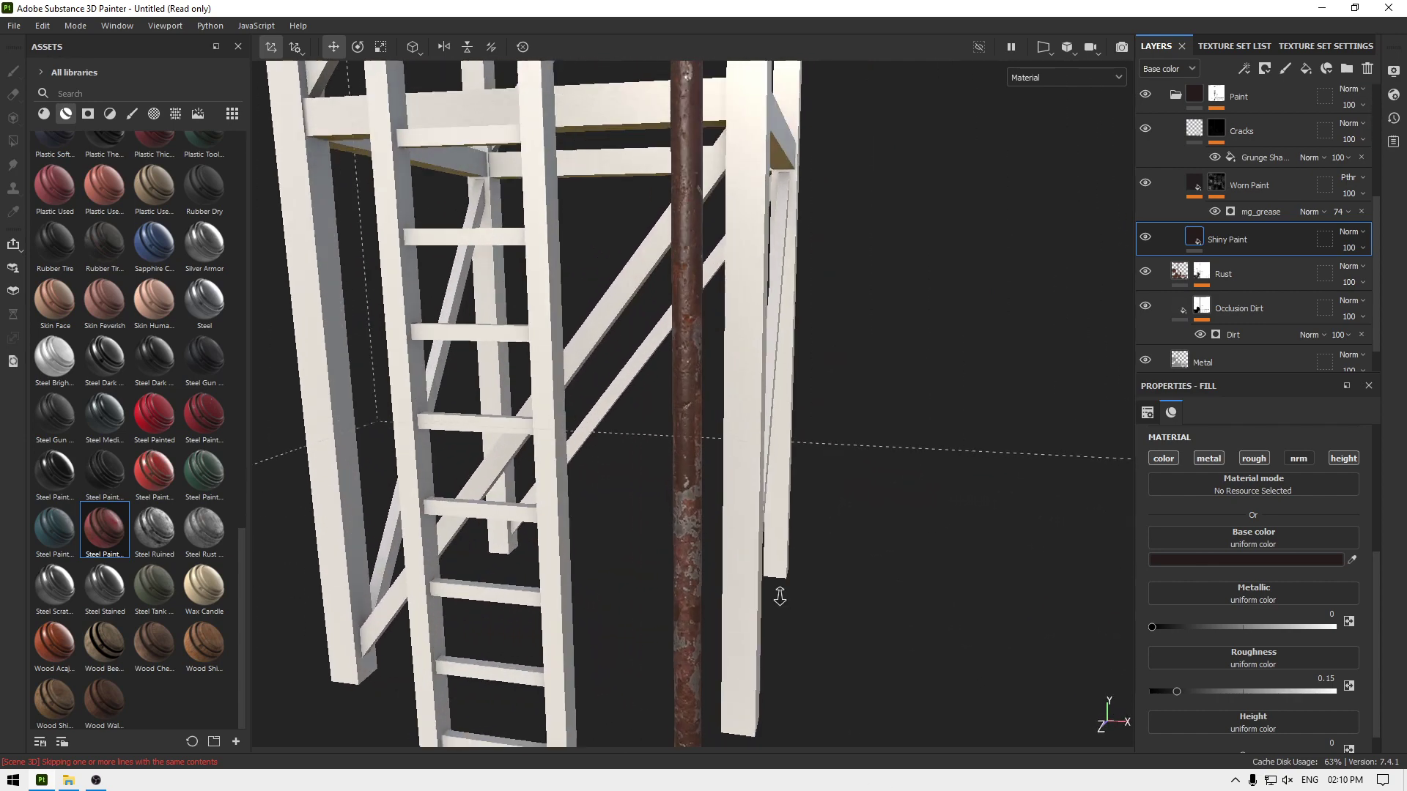
{"action": "left_click_drag", "start_coordinate": [737, 524], "coordinate": [889, 497], "text": "alt"}
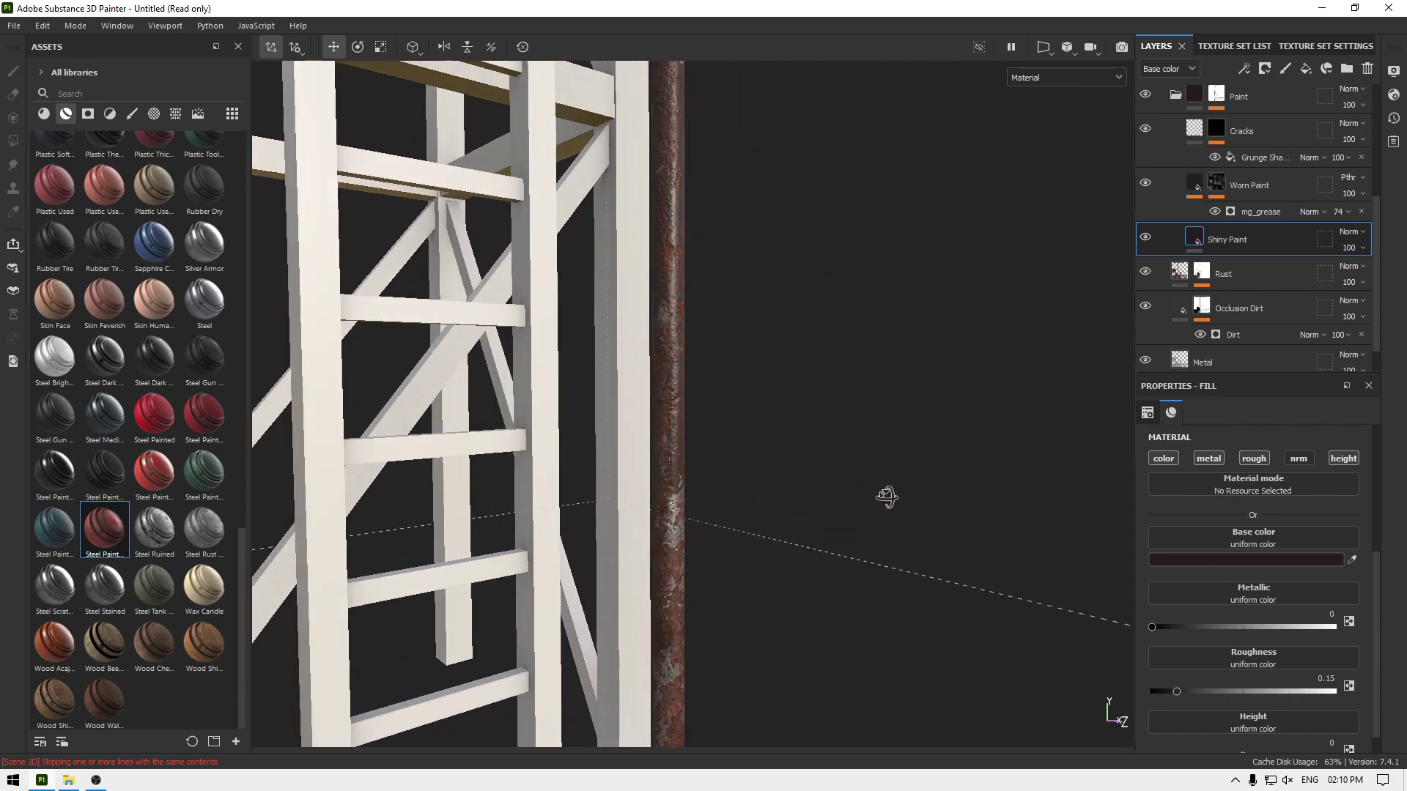
{"action": "right_click_drag", "start_coordinate": [888, 496], "coordinate": [693, 307], "text": "alt"}
{"action": "middle_click_drag", "start_coordinate": [693, 307], "coordinate": [852, 459], "text": "alt"}
{"action": "right_click_drag", "start_coordinate": [851, 459], "coordinate": [724, 168], "text": "alt"}
{"action": "middle_click_drag", "start_coordinate": [724, 168], "coordinate": [726, 430], "text": "alt"}
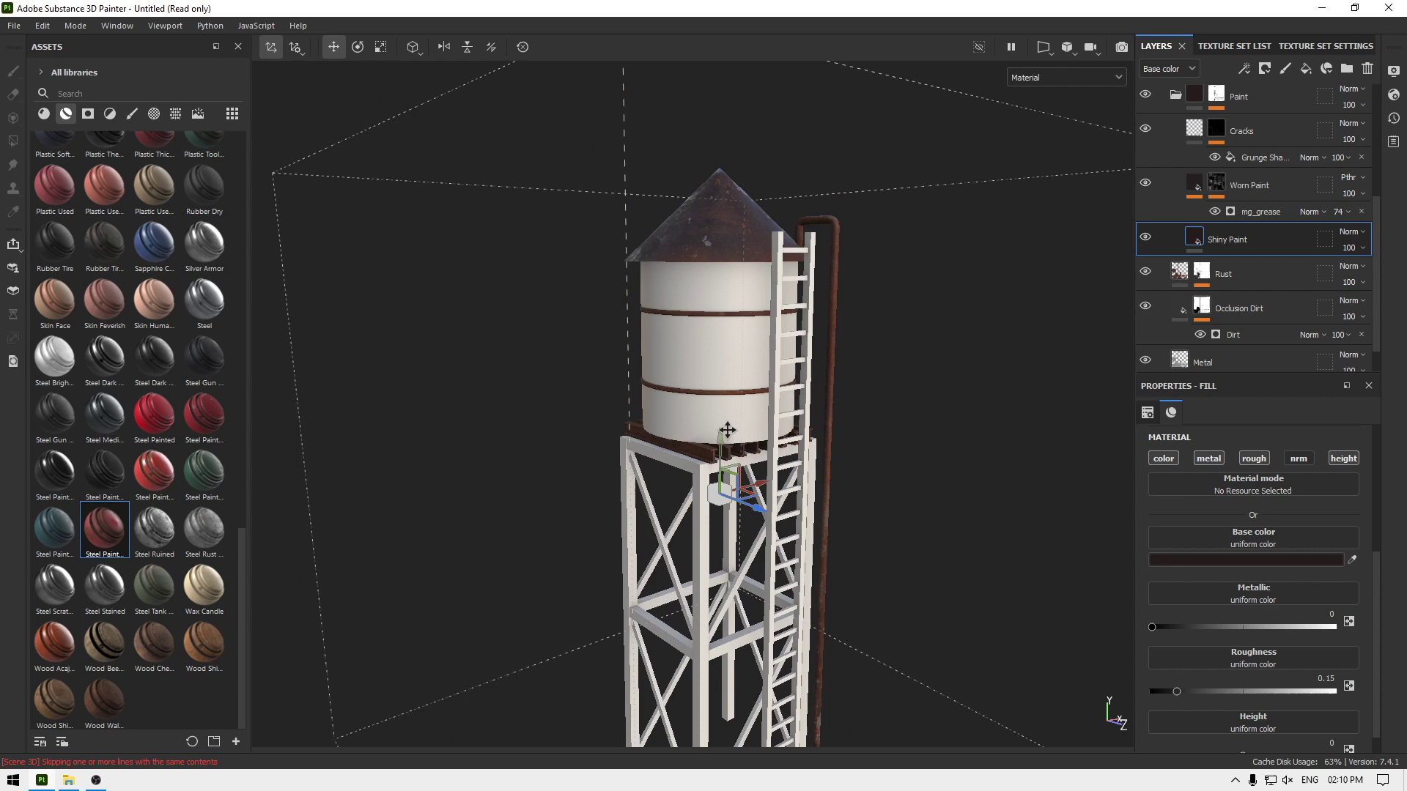
{"action": "left_click_drag", "start_coordinate": [725, 430], "coordinate": [674, 463], "text": "alt"}
{"action": "left_click", "coordinate": [1175, 95]}
Step: Collapse the Steel Painted Worn folder and bring in the four wood_planks files from the source folder
{"action": "scroll", "coordinate": [1212, 199], "scroll_direction": "up", "scroll_amount": 3}
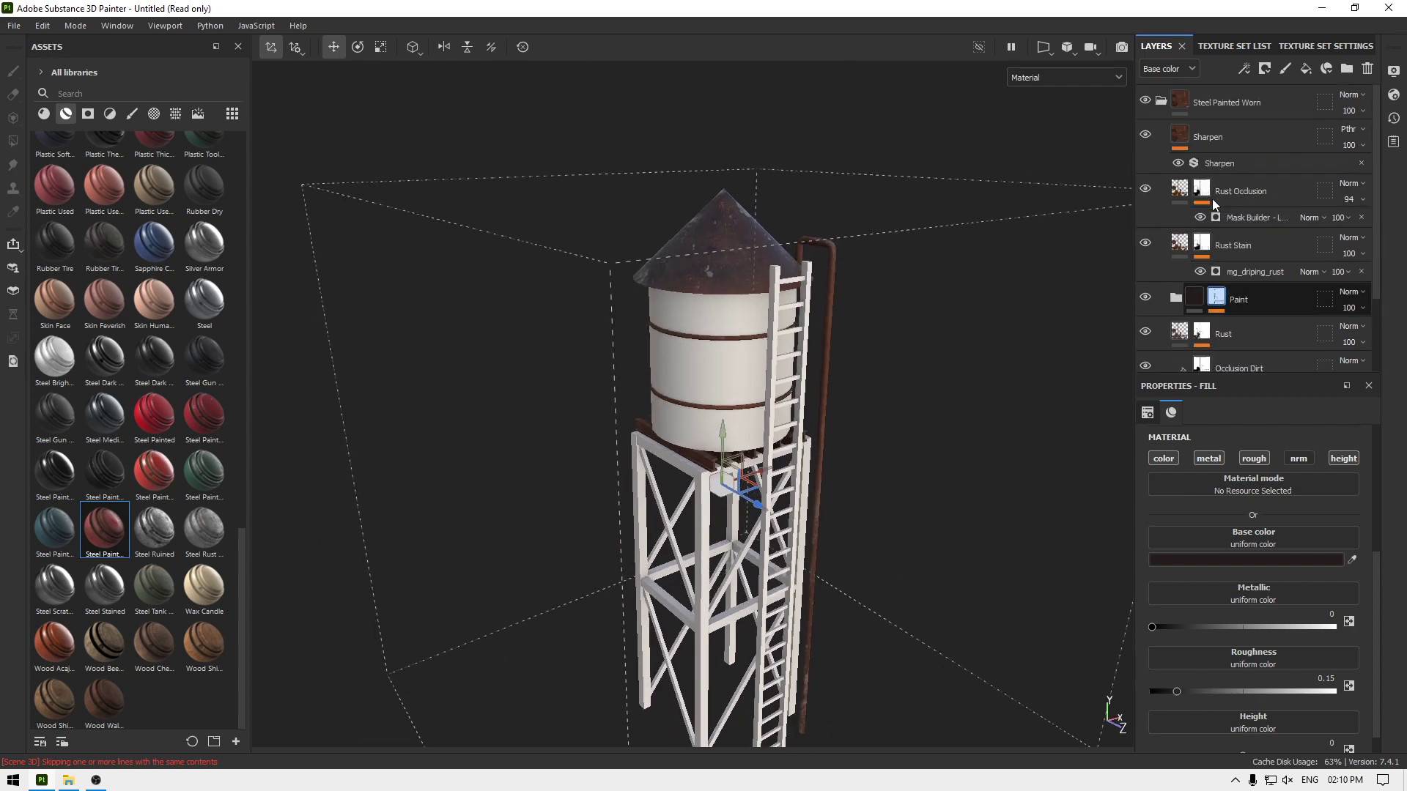
{"action": "left_click", "coordinate": [1160, 102]}
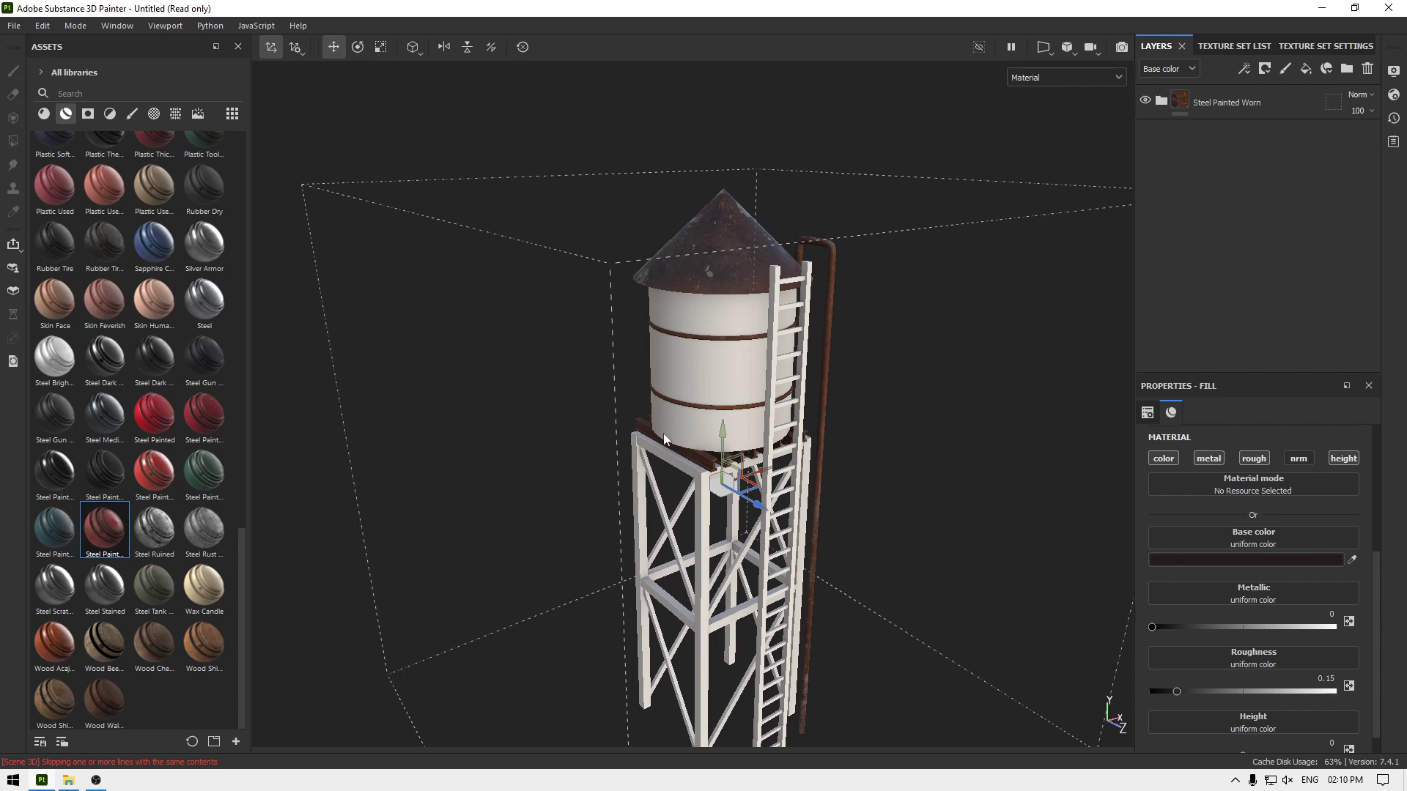
{"action": "left_click", "coordinate": [80, 782]}
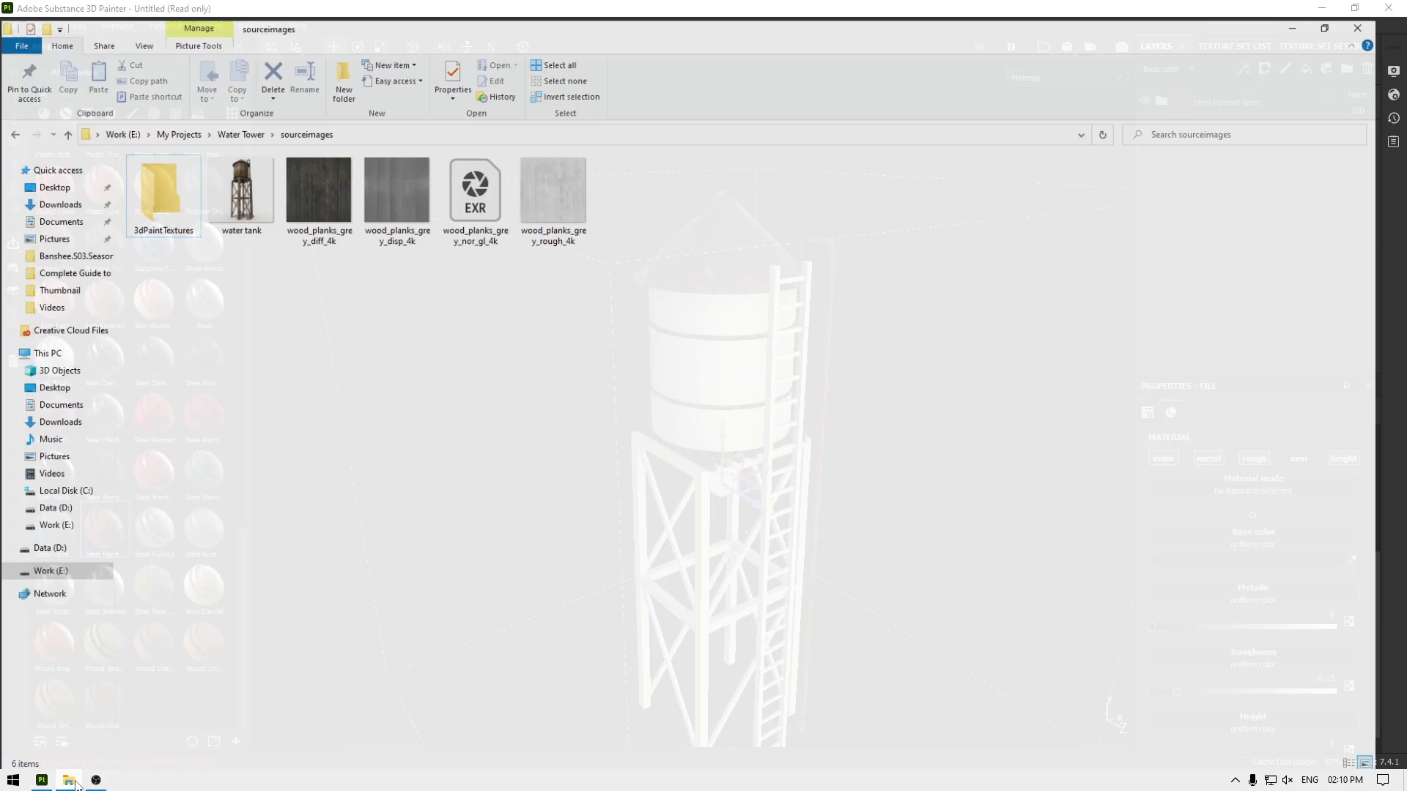
{"action": "left_click", "coordinate": [356, 216]}
{"action": "mouse_move", "coordinate": [434, 240]}
{"action": "left_mouse_down", "text": "ctrl"}
{"action": "mouse_move", "coordinate": [495, 196]}
{"action": "mouse_move", "coordinate": [563, 196]}
{"action": "mouse_move", "coordinate": [616, 279]}
{"action": "mouse_move", "coordinate": [42, 785]}
{"action": "mouse_move", "coordinate": [143, 626]}
{"action": "mouse_move", "coordinate": [112, 463]}
{"action": "mouse_move", "coordinate": [133, 411]}
{"action": "left_mouse_up", "text": "ctrl"}
Step: Mark all four wood_planks maps as textures and import them into the current session
{"action": "left_click", "coordinate": [895, 245]}
{"action": "left_click", "coordinate": [910, 284]}
{"action": "left_click", "coordinate": [896, 267]}
{"action": "left_click", "coordinate": [920, 324]}
{"action": "left_click", "coordinate": [907, 288]}
{"action": "left_click", "coordinate": [907, 340]}
{"action": "left_click", "coordinate": [891, 311]}
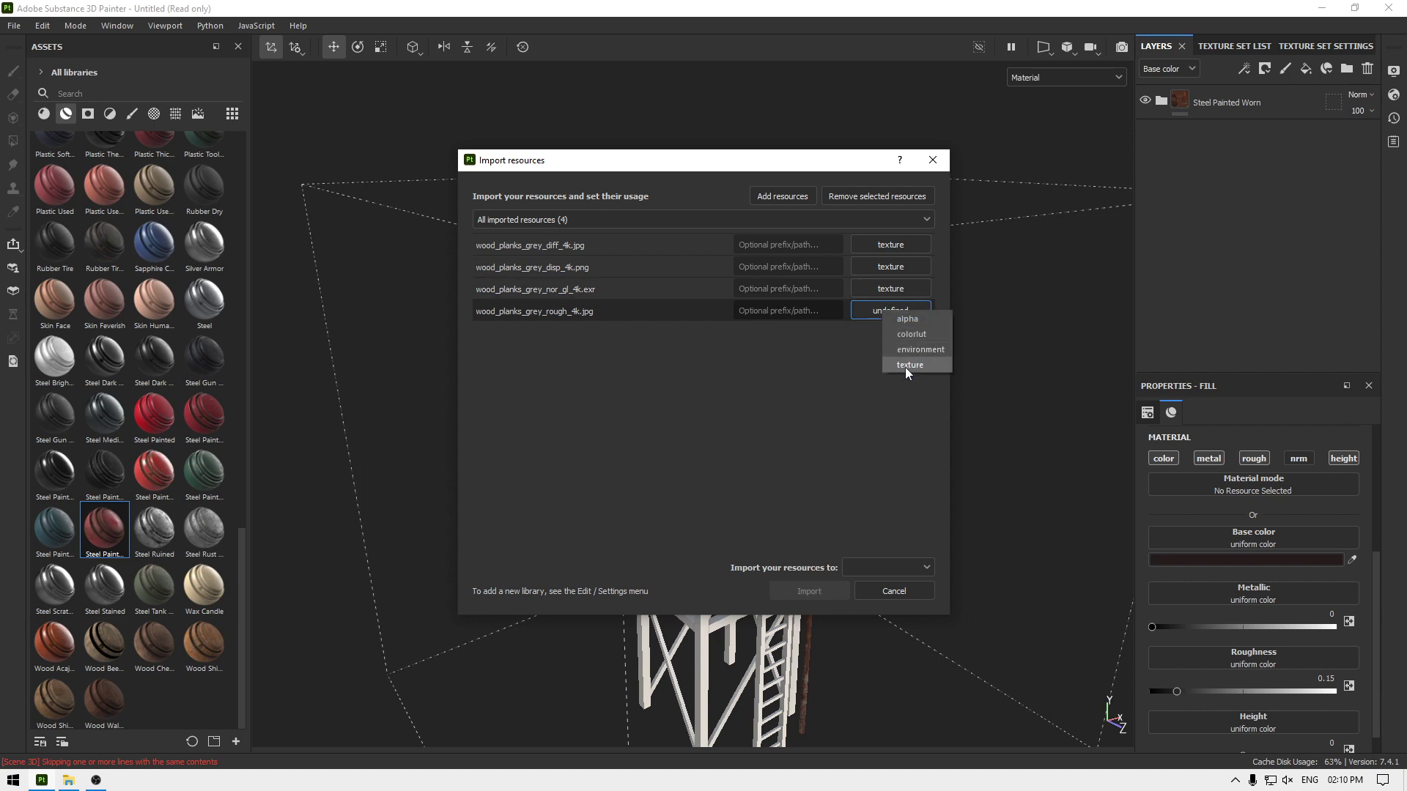
{"action": "left_click", "coordinate": [906, 367]}
{"action": "left_click", "coordinate": [855, 568]}
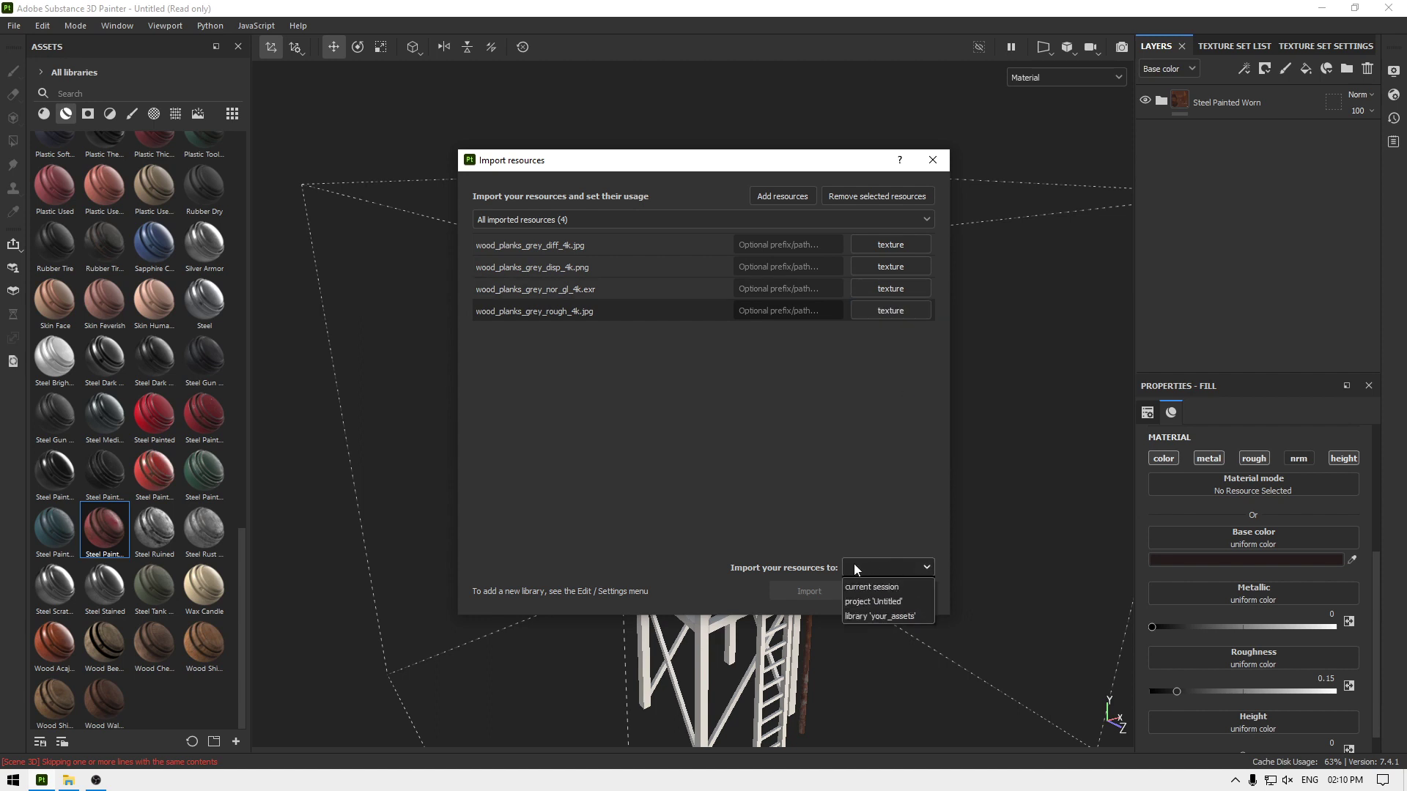
{"action": "left_click", "coordinate": [889, 592]}
{"action": "left_click", "coordinate": [824, 593]}
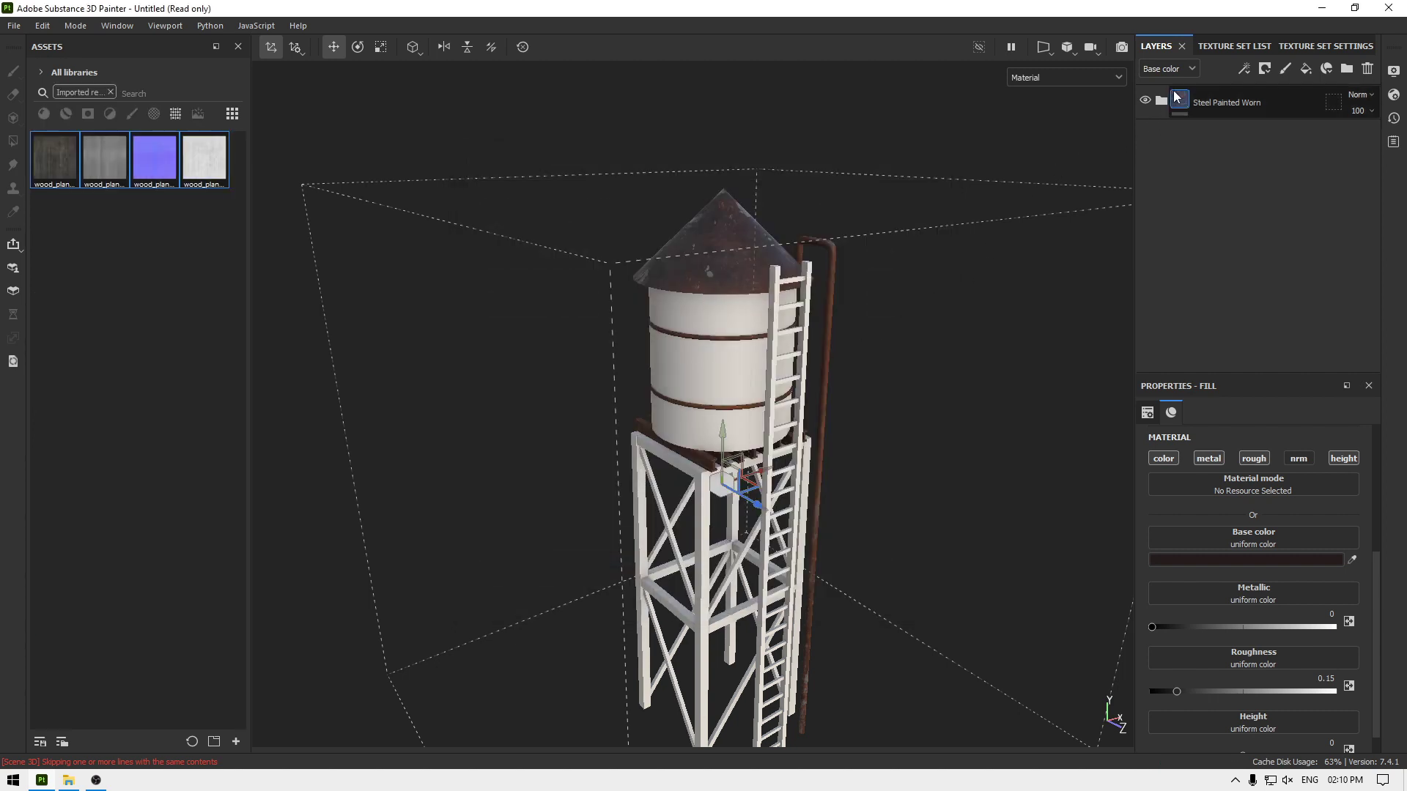
Step: Switch to the Wood texture set, delete Layer 1 and add a new fill layer
{"action": "left_click", "coordinate": [1234, 46]}
{"action": "left_click", "coordinate": [1198, 96]}
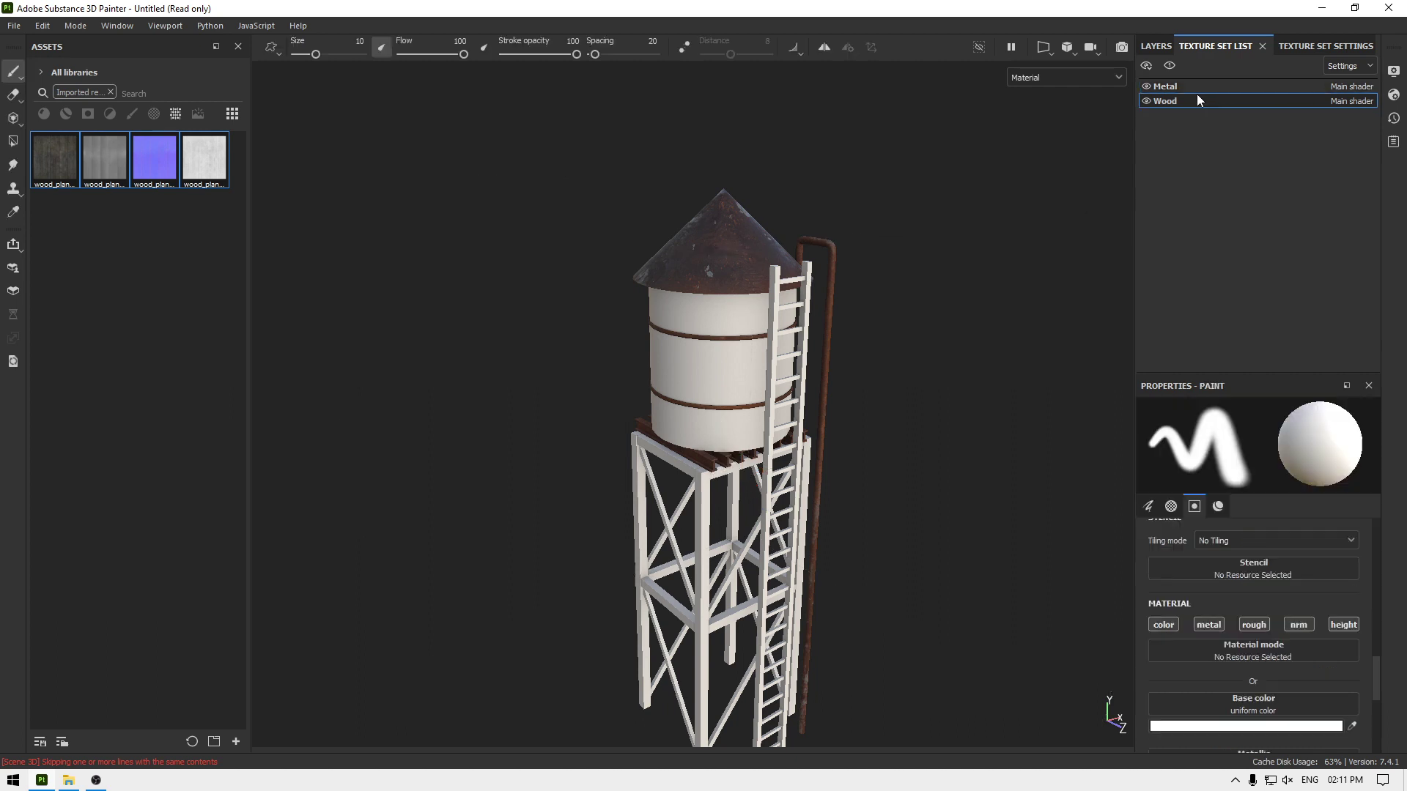
{"action": "left_click", "coordinate": [1156, 45]}
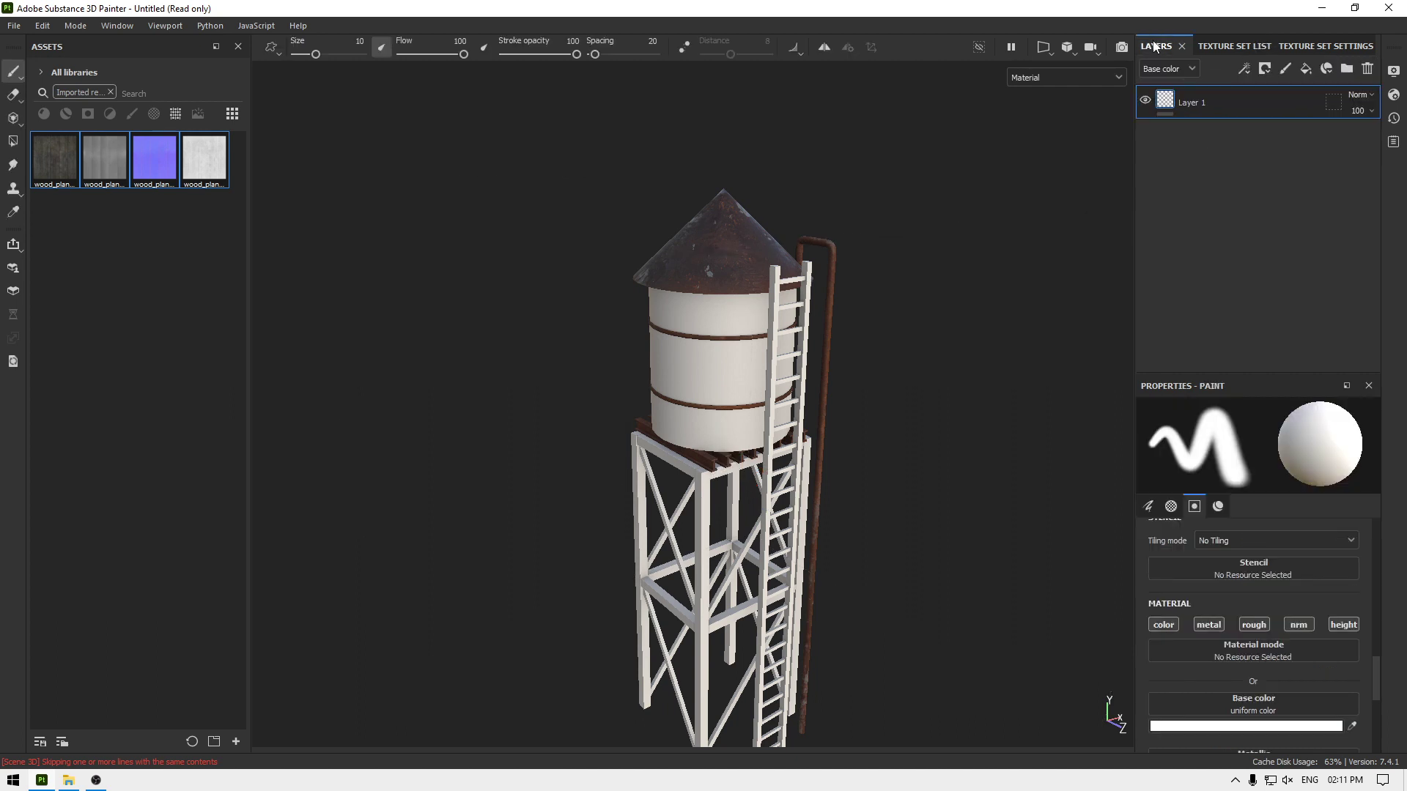
{"action": "left_click", "coordinate": [1366, 68]}
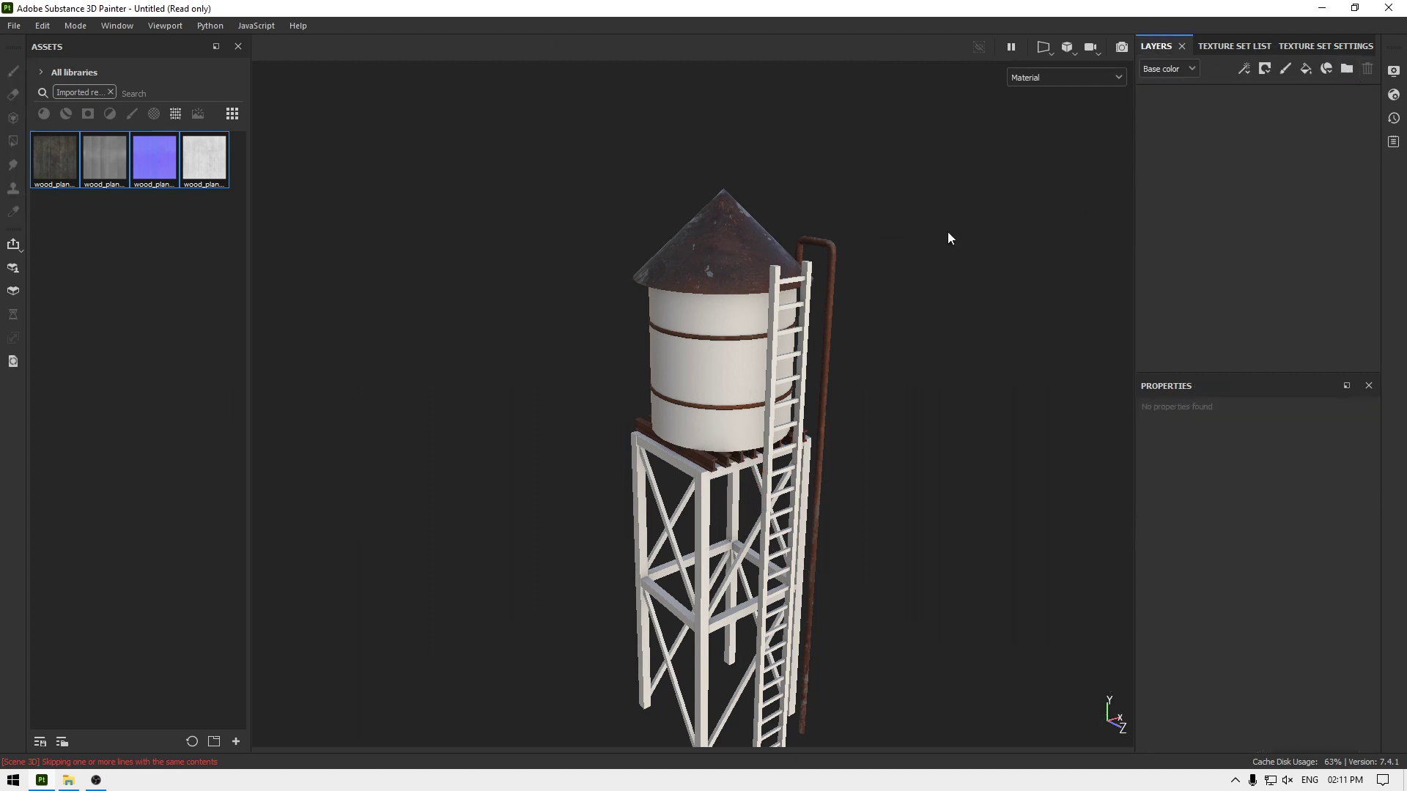
{"action": "left_click", "coordinate": [1305, 69]}
Step: Load the wood planks colour, height, normal and roughness maps into the fill and disable metallic
{"action": "left_click", "coordinate": [39, 176]}
{"action": "mouse_move", "coordinate": [69, 165]}
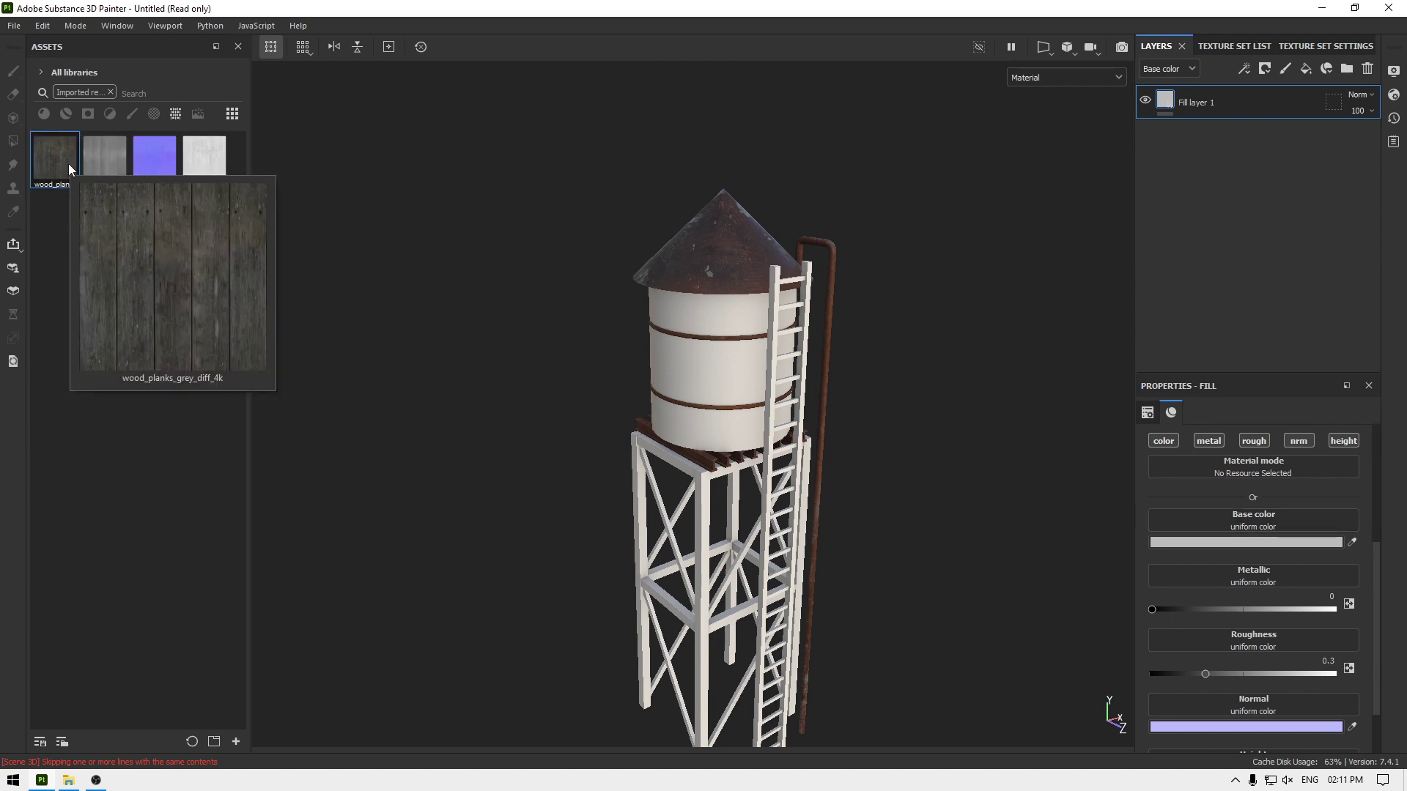
{"action": "left_click_drag", "start_coordinate": [51, 157], "coordinate": [1249, 523]}
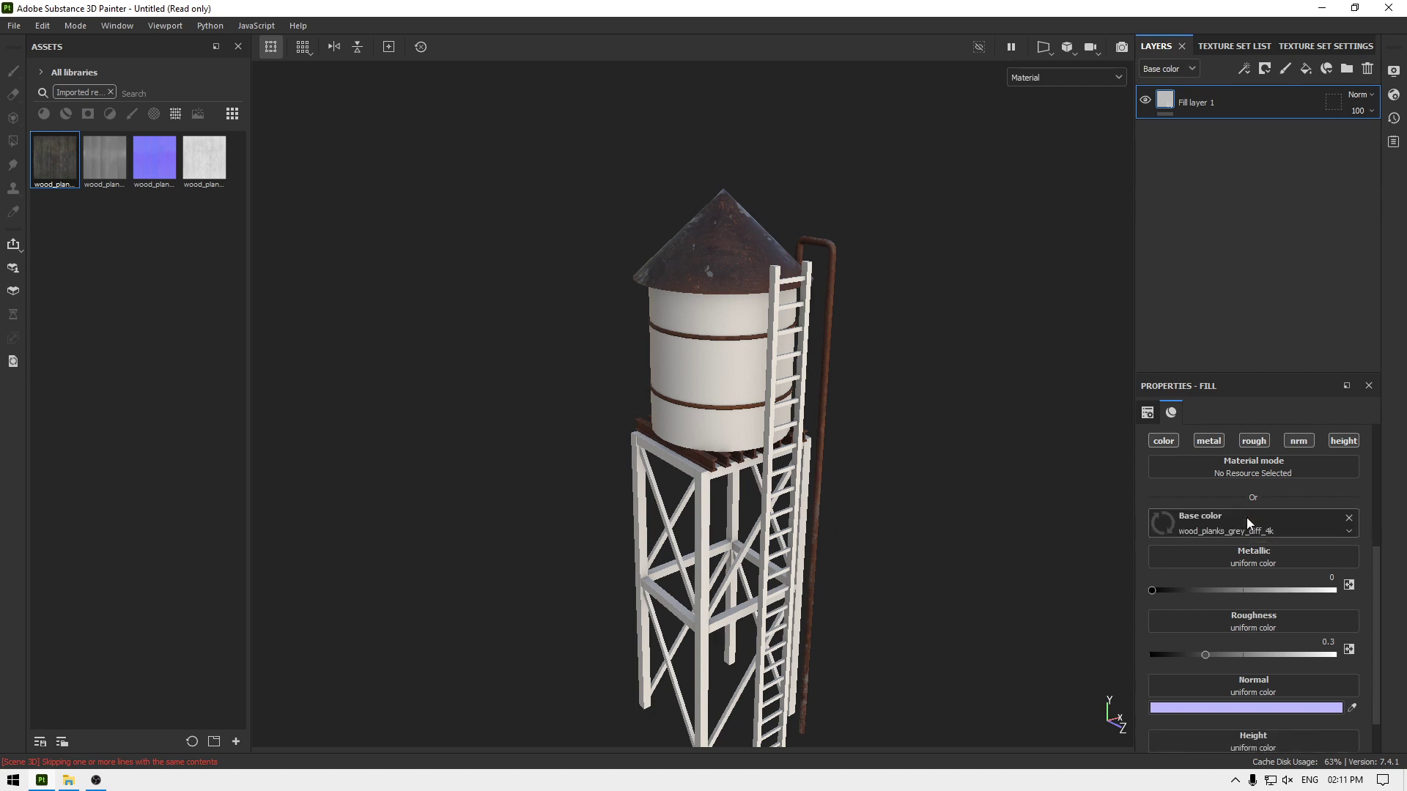
{"action": "left_click", "coordinate": [114, 155]}
{"action": "left_click_drag", "start_coordinate": [1293, 758], "coordinate": [1293, 744]}
{"action": "left_click_drag", "start_coordinate": [163, 167], "coordinate": [1282, 707]}
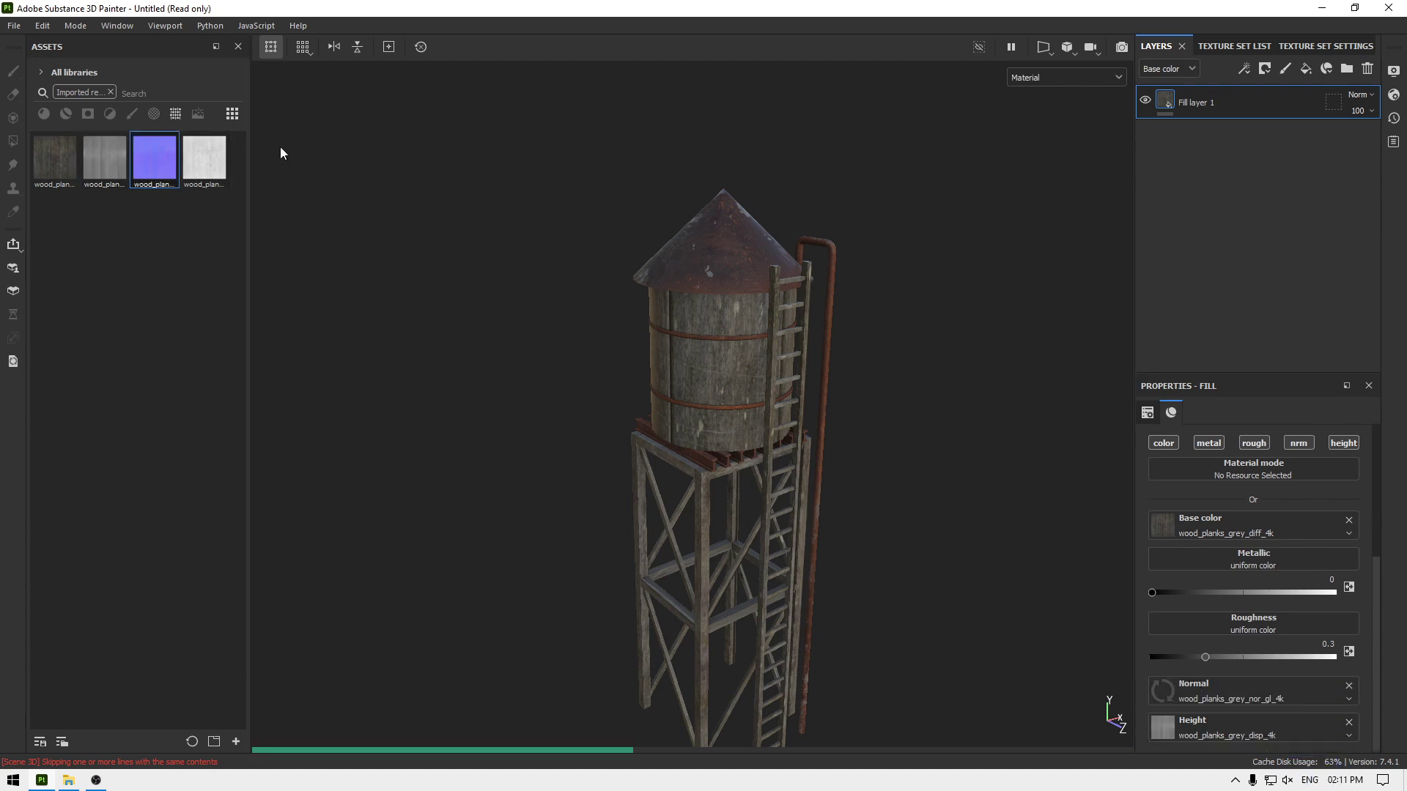
{"action": "left_click_drag", "start_coordinate": [204, 157], "coordinate": [1229, 627]}
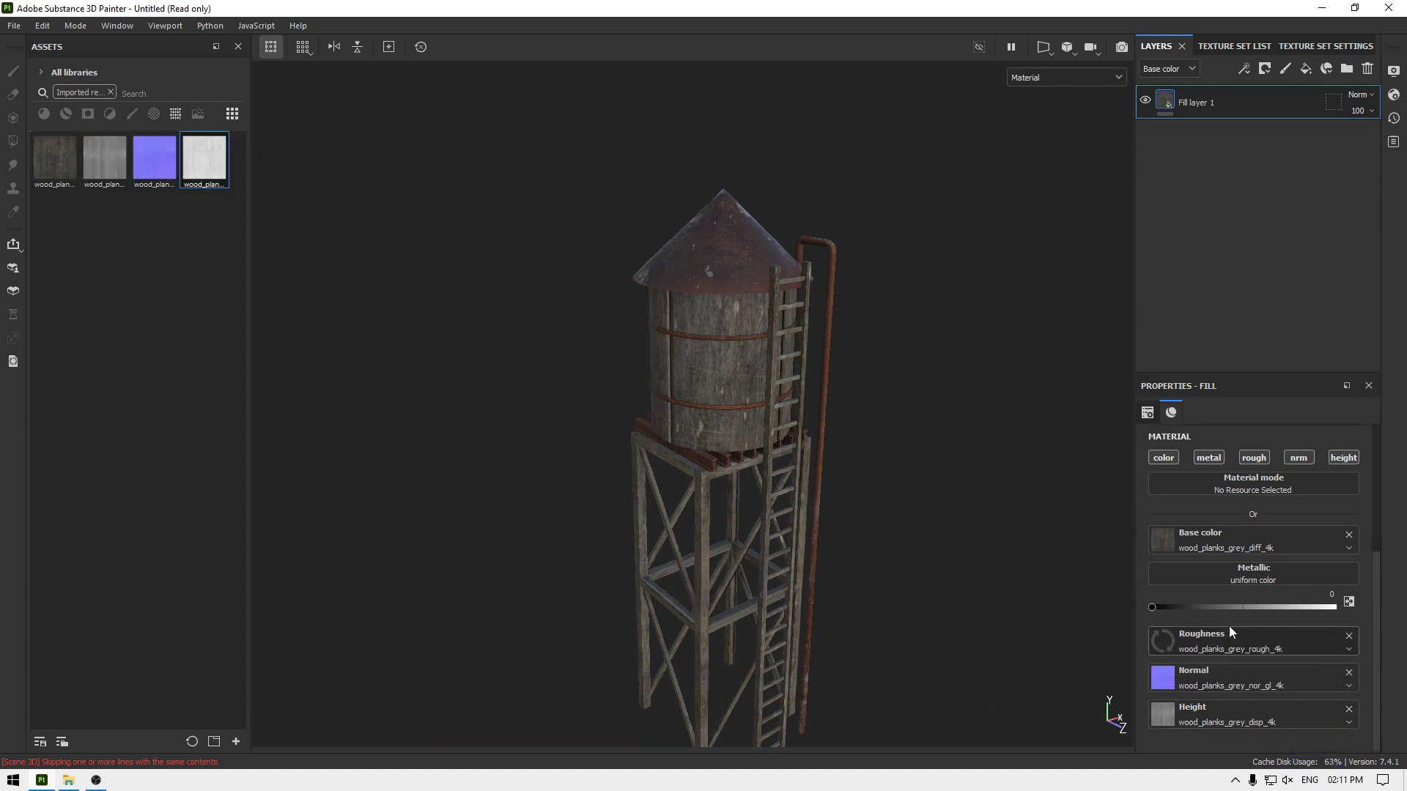
{"action": "left_click", "coordinate": [1207, 459]}
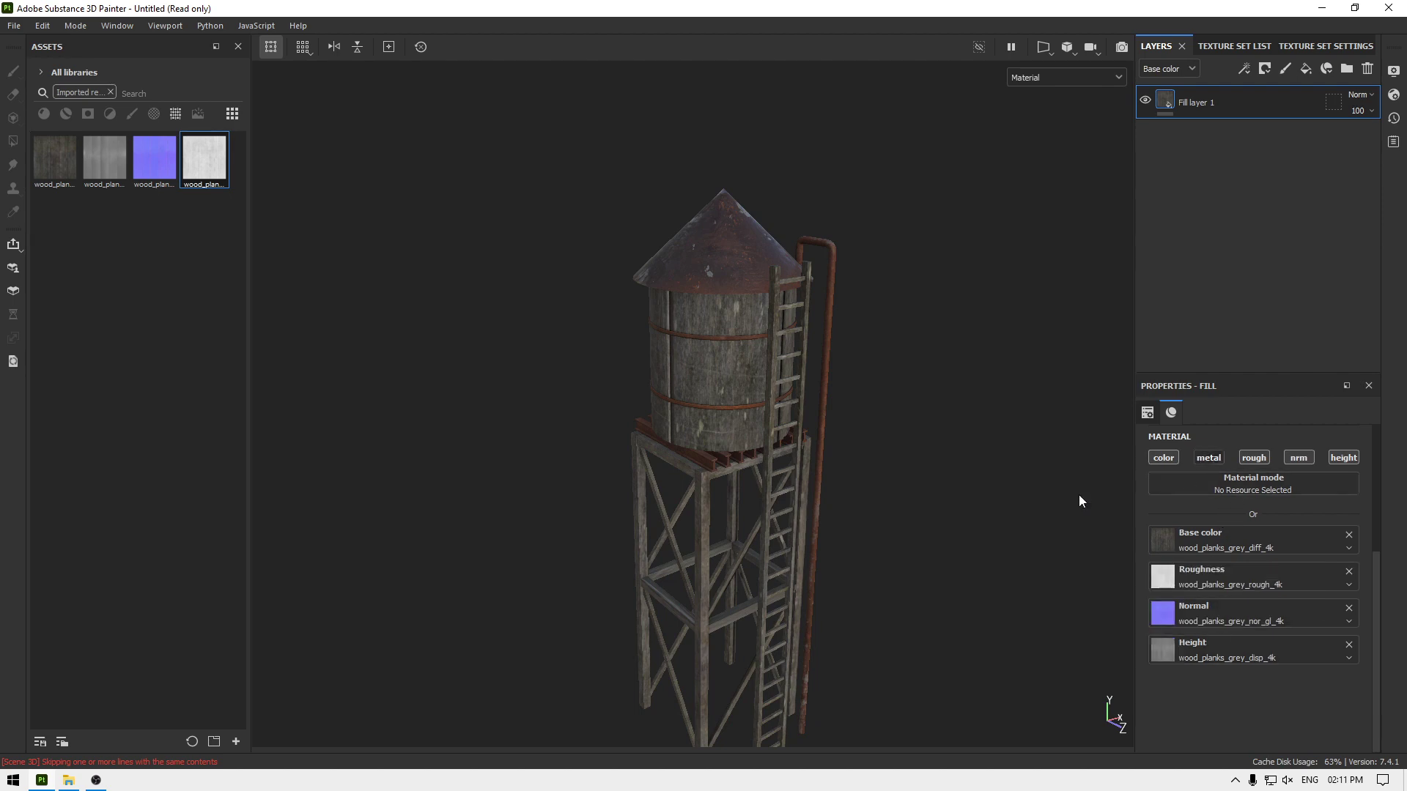
Step: Inspect the grey-planked legs and ladder, and start renaming the fill layer to 'Wood Plank'
{"action": "left_click_drag", "start_coordinate": [864, 458], "coordinate": [791, 413], "text": "alt"}
{"action": "right_click_drag", "start_coordinate": [791, 414], "coordinate": [749, 583], "text": "alt"}
{"action": "middle_click_drag", "start_coordinate": [749, 584], "coordinate": [842, 219], "text": "alt"}
{"action": "left_click_drag", "start_coordinate": [842, 218], "coordinate": [839, 497], "text": "alt"}
{"action": "middle_click_drag", "start_coordinate": [879, 220], "coordinate": [839, 345], "text": "alt"}
{"action": "right_click_drag", "start_coordinate": [838, 345], "coordinate": [828, 388], "text": "alt"}
{"action": "double_click", "coordinate": [1198, 104]}
{"action": "type", "text": "Wood Plank"}
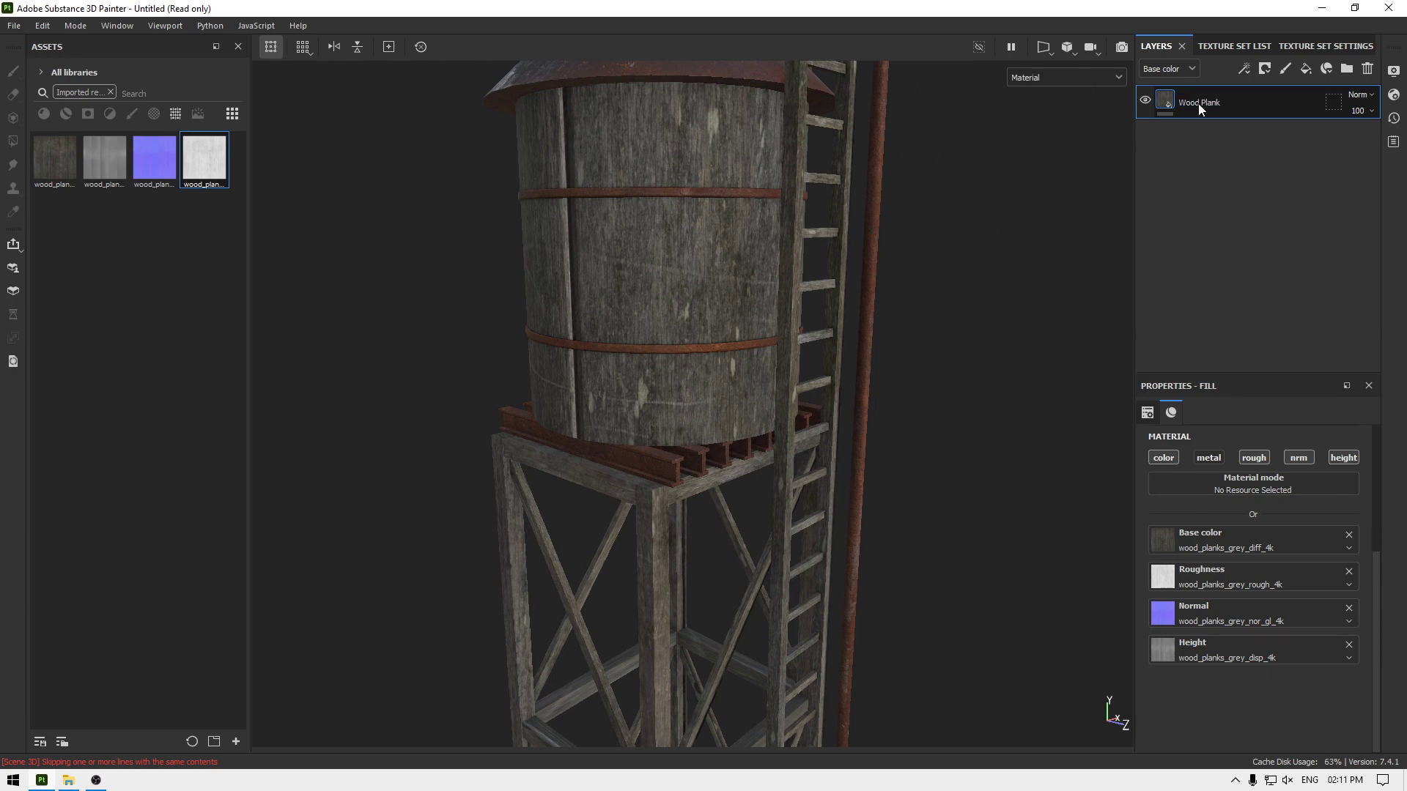
Step: Confirm the Wood Plank name and switch its projection to Tri-planar, scale around 11.66
{"action": "key", "text": "Return"}
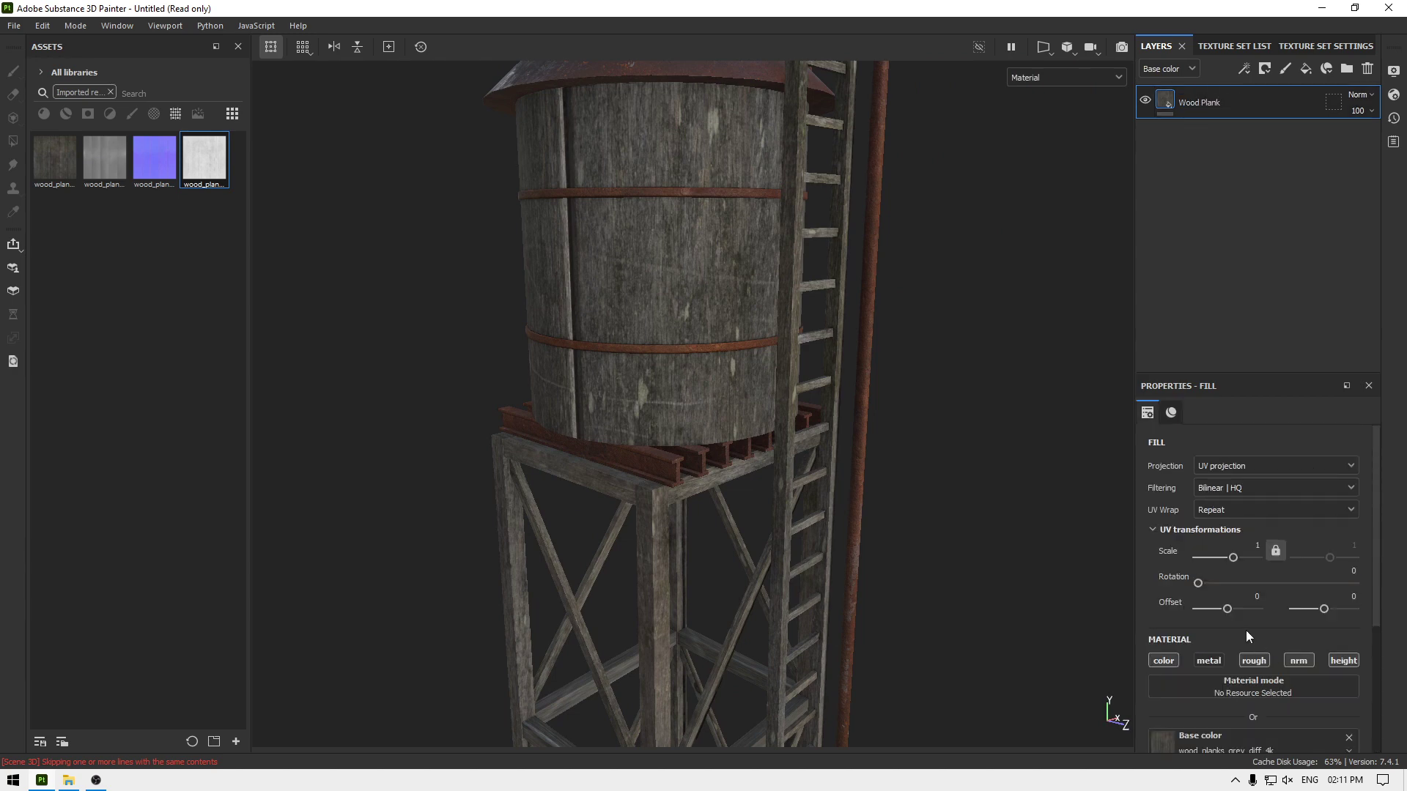
{"action": "left_click", "coordinate": [1237, 469]}
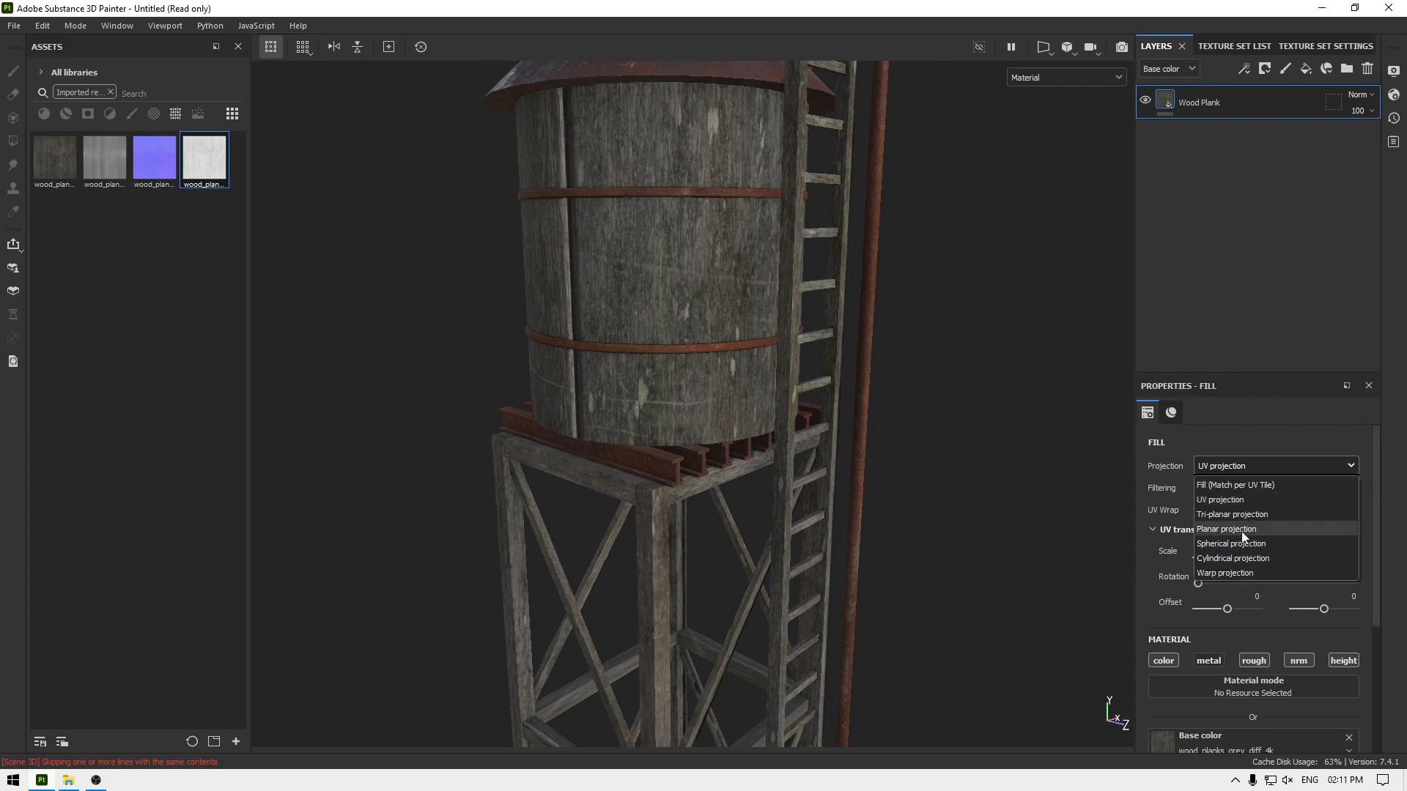
{"action": "left_click", "coordinate": [1241, 520]}
{"action": "left_click_drag", "start_coordinate": [1233, 584], "coordinate": [1242, 585]}
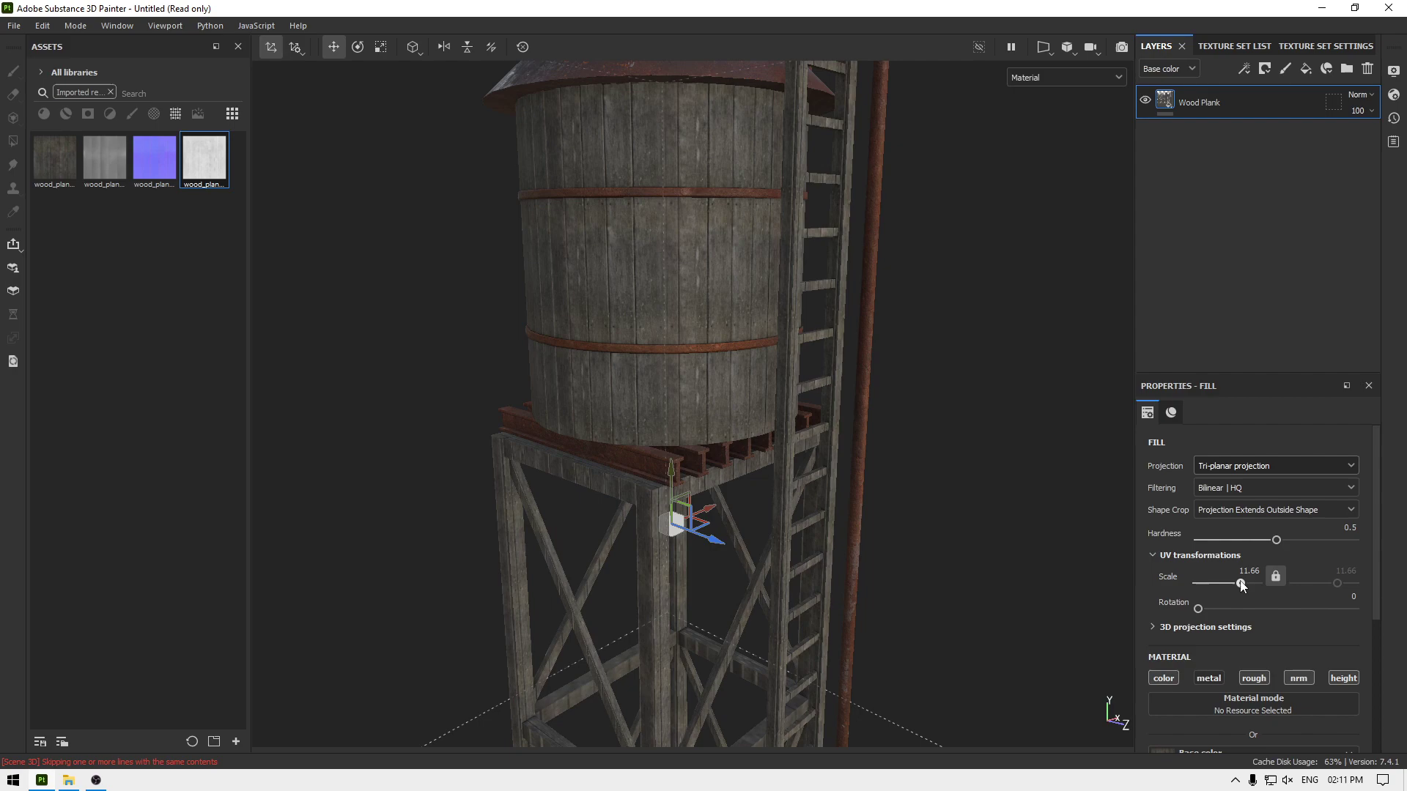
{"action": "left_click_drag", "start_coordinate": [770, 456], "coordinate": [606, 377], "text": "alt"}
{"action": "right_click_drag", "start_coordinate": [607, 377], "coordinate": [635, 403], "text": "alt"}
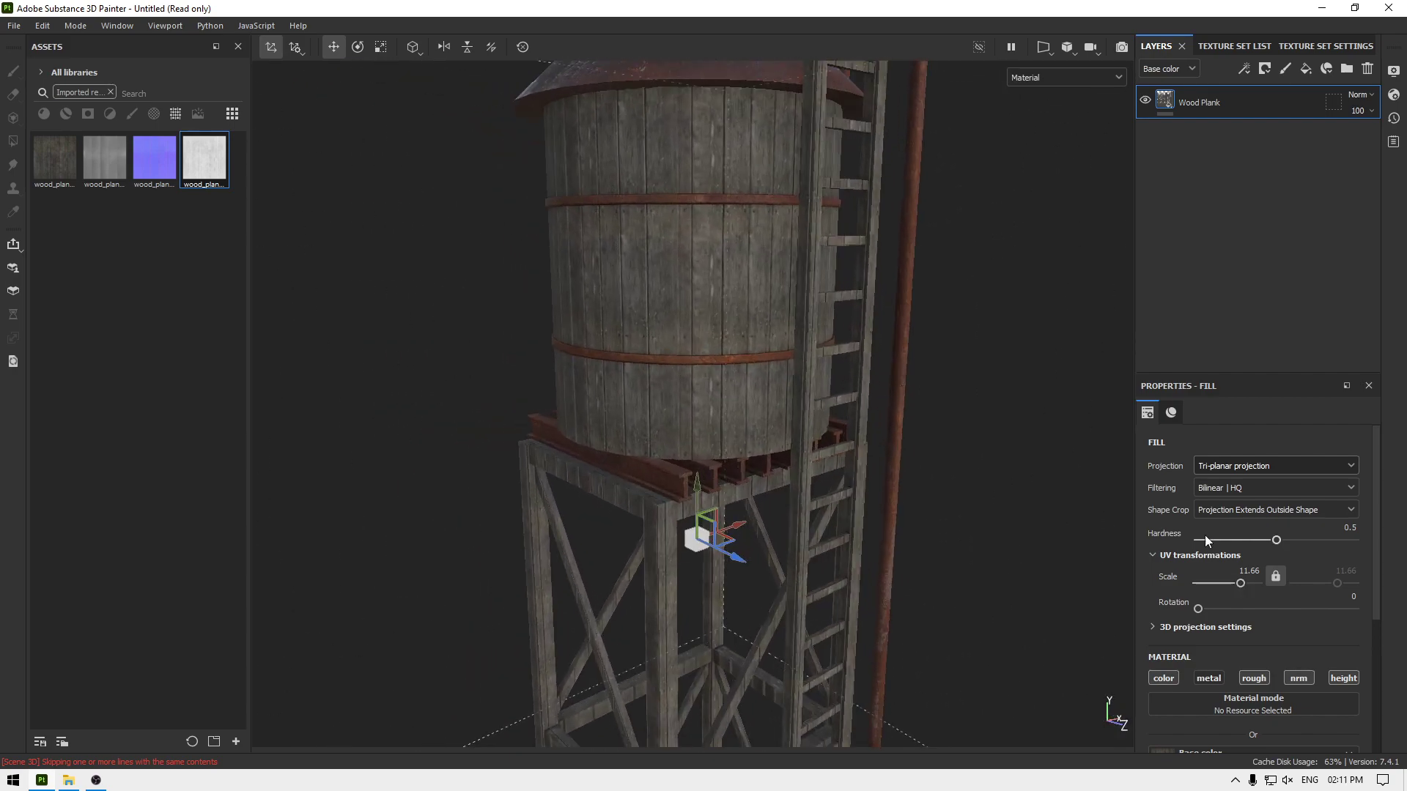
Step: Set the UV scale to exactly 10 and check the plank tiling on the tank and legs
{"action": "left_click", "coordinate": [1254, 571]}
{"action": "type", "text": "10"}
{"action": "key", "text": "Return"}
{"action": "left_click_drag", "start_coordinate": [606, 411], "coordinate": [723, 552], "text": "alt"}
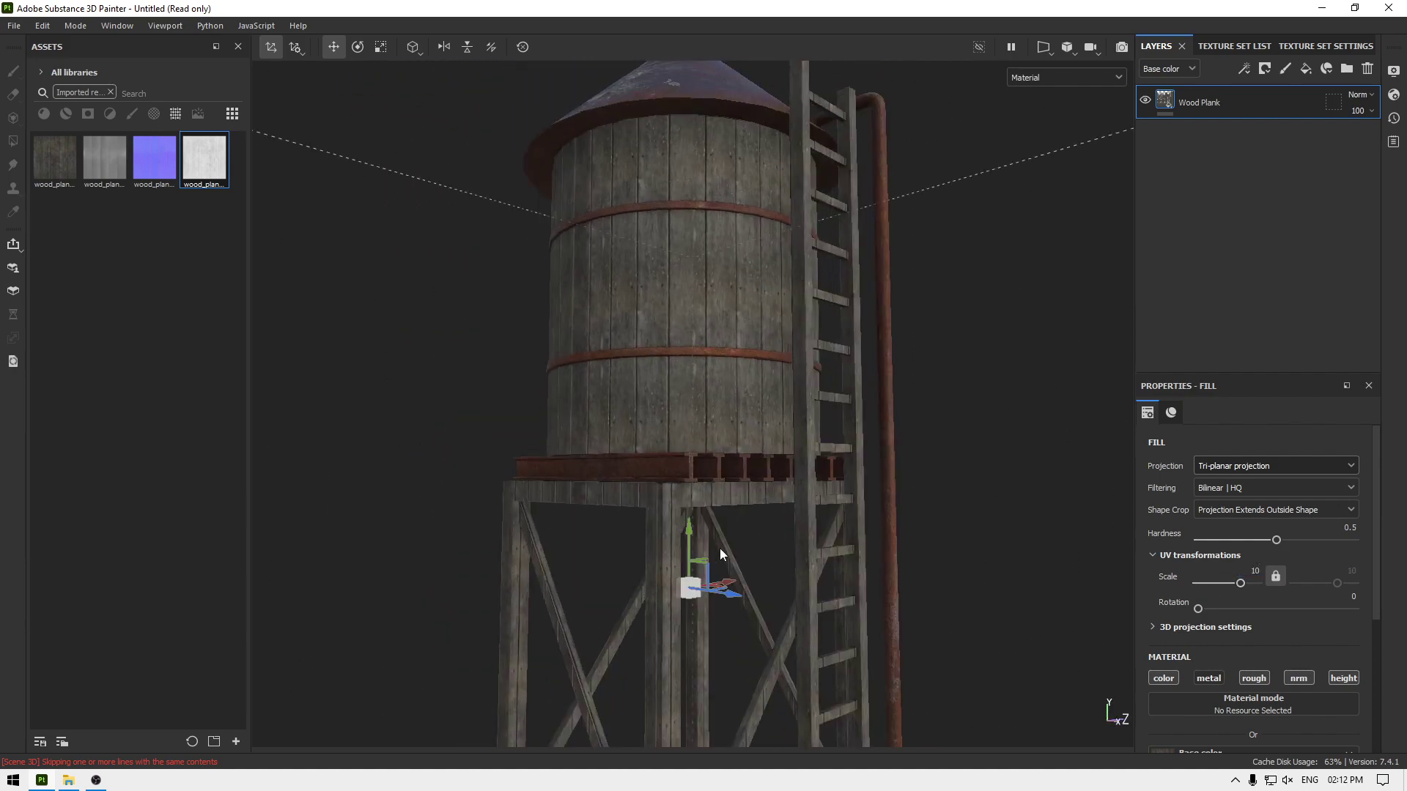
{"action": "right_click_drag", "start_coordinate": [722, 553], "coordinate": [679, 395], "text": "alt"}
{"action": "left_click_drag", "start_coordinate": [678, 394], "coordinate": [760, 426], "text": "alt"}
{"action": "middle_click_drag", "start_coordinate": [760, 425], "coordinate": [807, 217], "text": "alt"}
{"action": "right_click_drag", "start_coordinate": [807, 216], "coordinate": [857, 477], "text": "alt"}
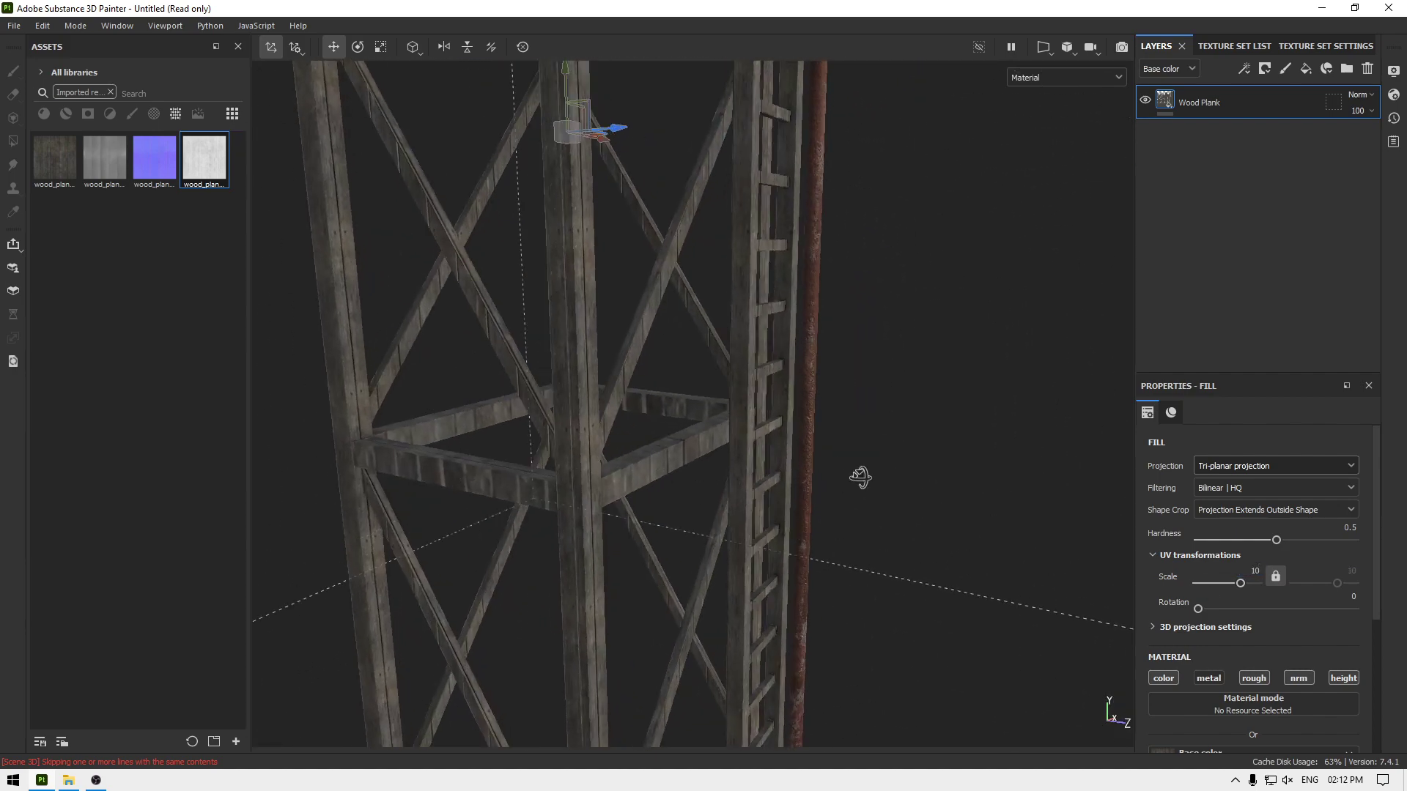
{"action": "left_click_drag", "start_coordinate": [857, 477], "coordinate": [926, 462], "text": "alt"}
{"action": "right_click_drag", "start_coordinate": [926, 462], "coordinate": [666, 284], "text": "alt"}
{"action": "left_click_drag", "start_coordinate": [666, 285], "coordinate": [879, 333], "text": "alt"}
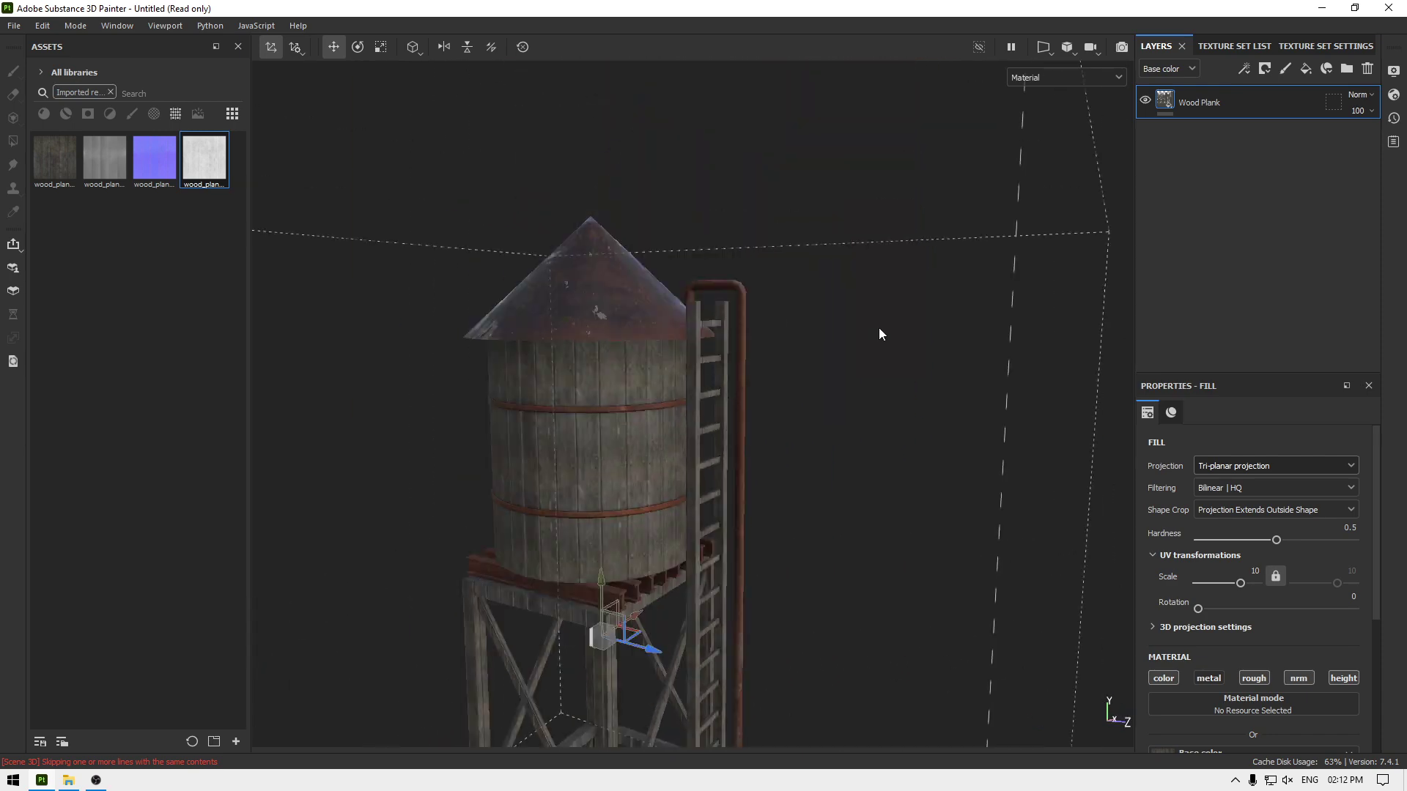
{"action": "right_click", "coordinate": [1230, 89]}
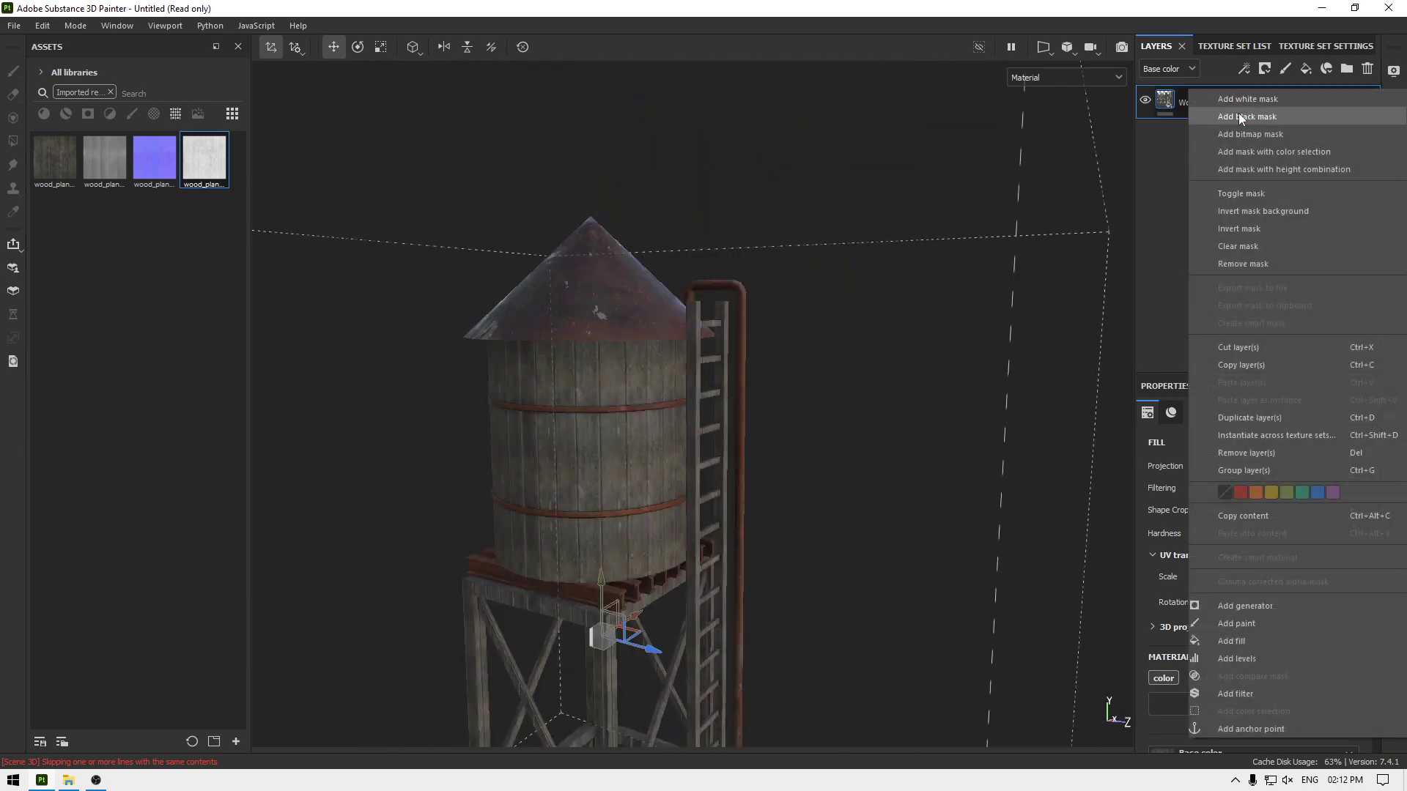
{"action": "left_click", "coordinate": [1241, 118]}
{"action": "left_click", "coordinate": [14, 141]}
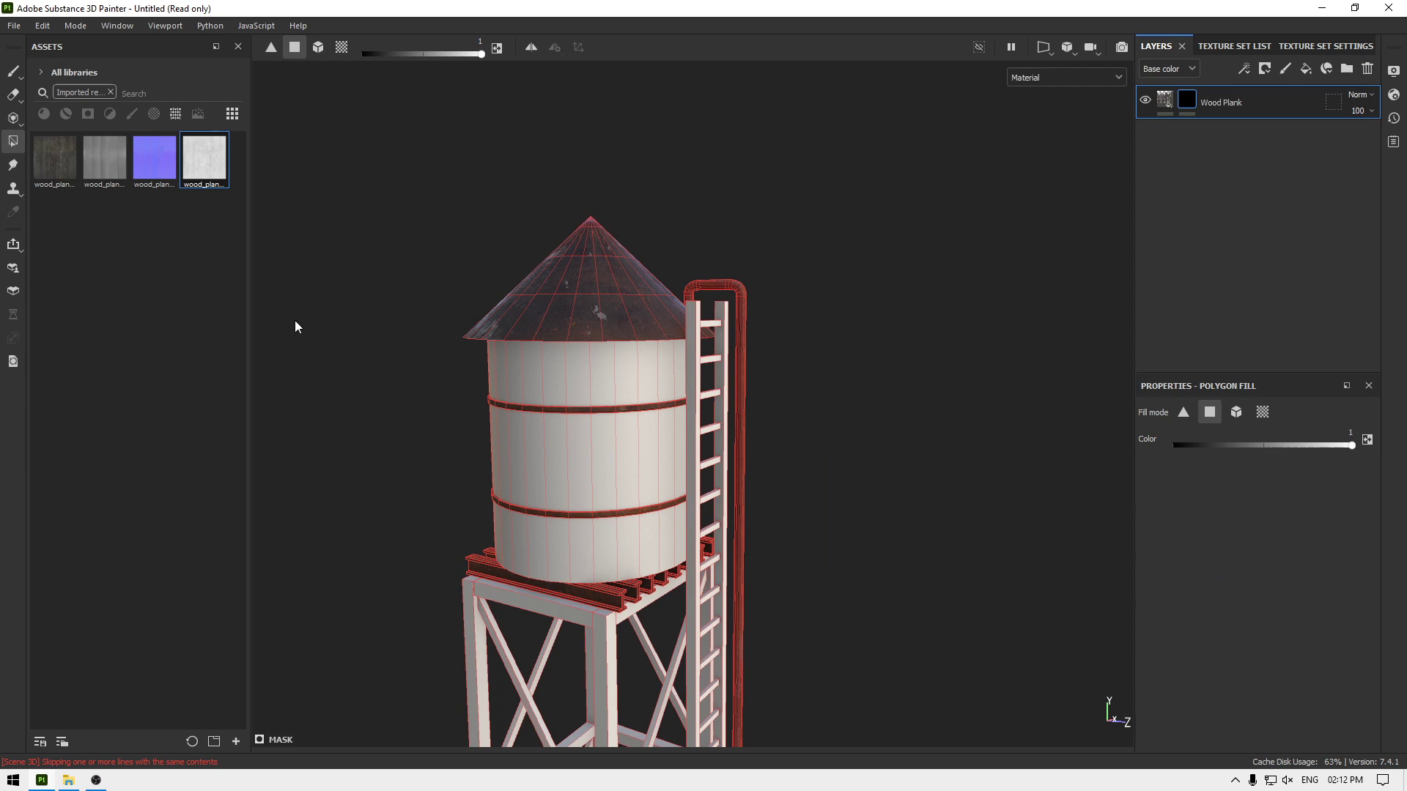
{"action": "left_click", "coordinate": [1237, 413]}
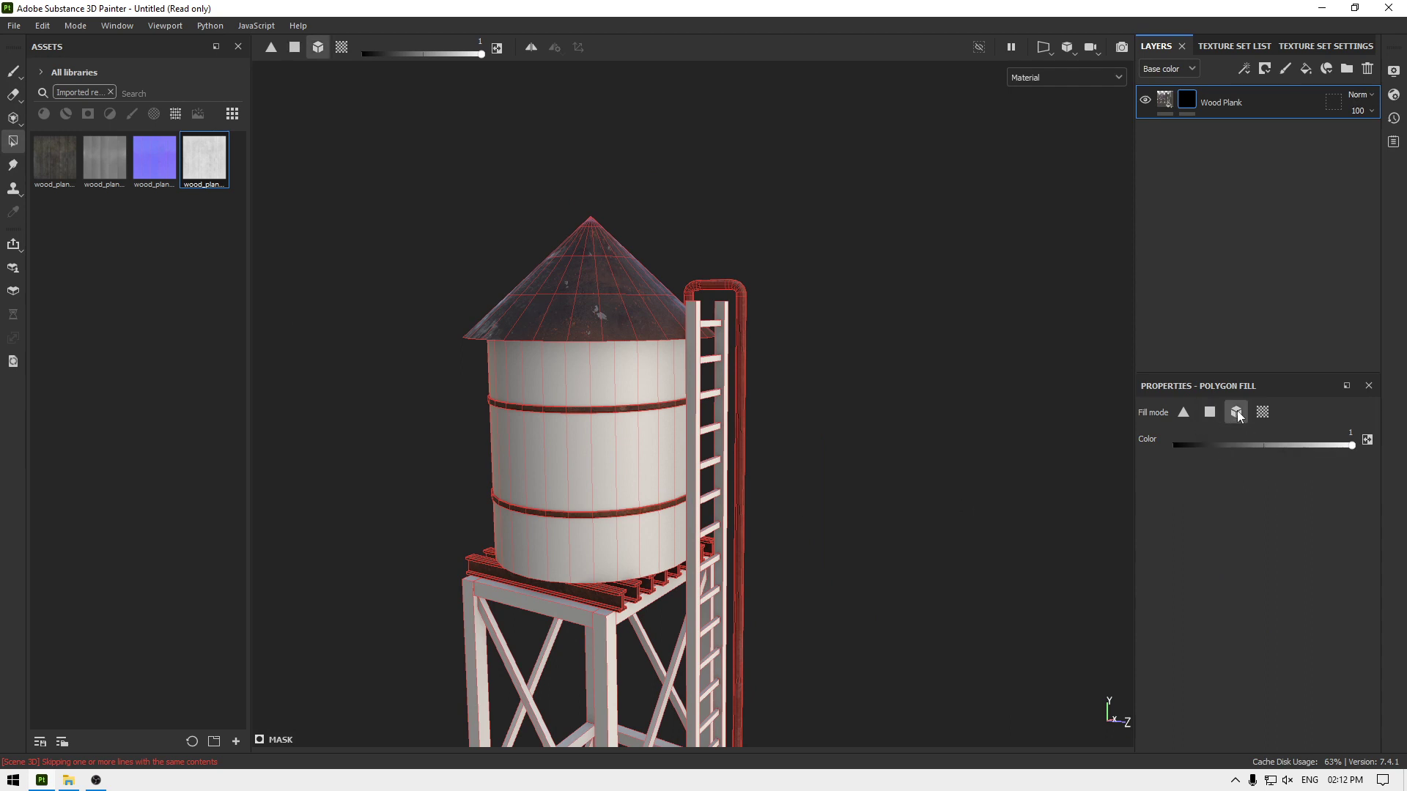
{"action": "left_click", "coordinate": [627, 468]}
{"action": "left_click", "coordinate": [13, 72]}
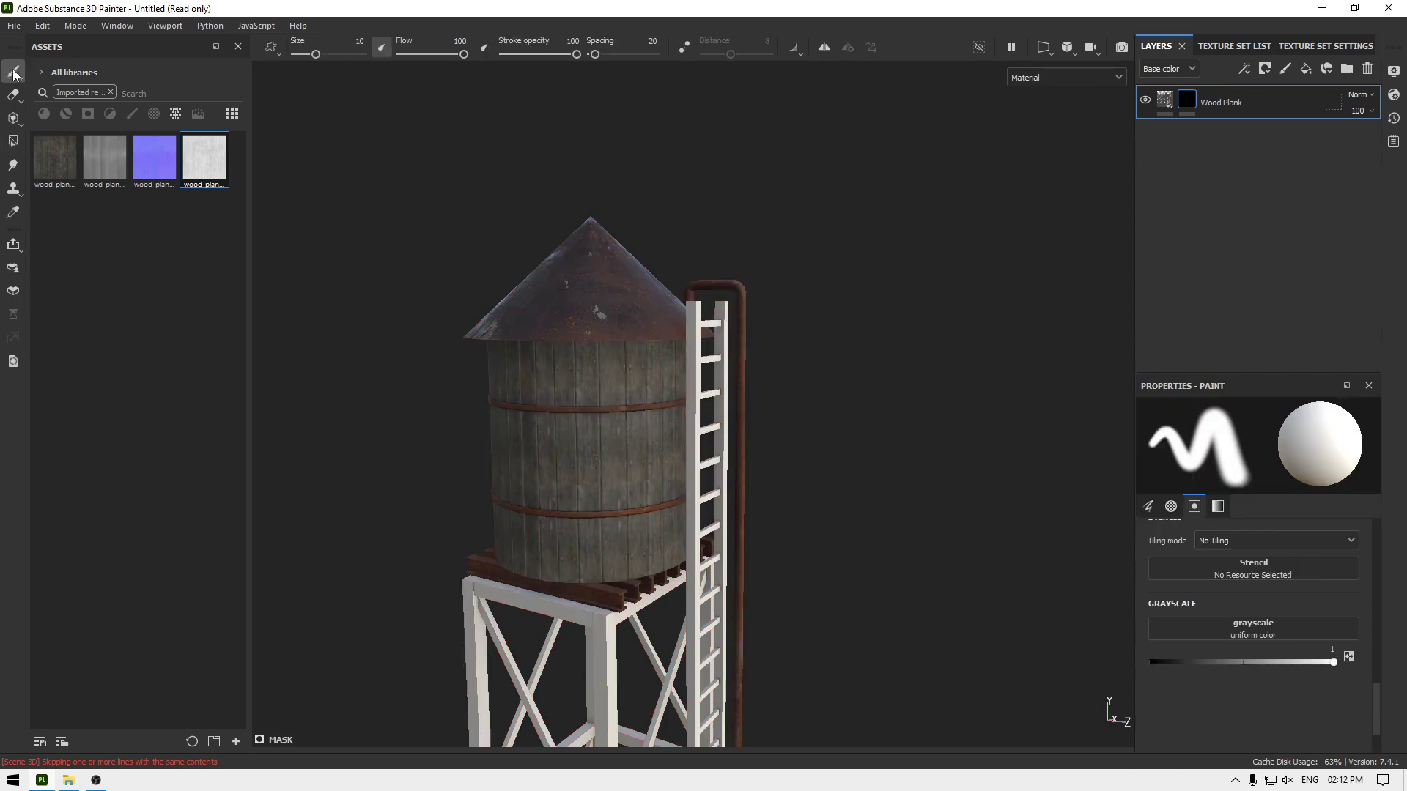
{"action": "left_click_drag", "start_coordinate": [671, 483], "coordinate": [631, 452], "text": "alt"}
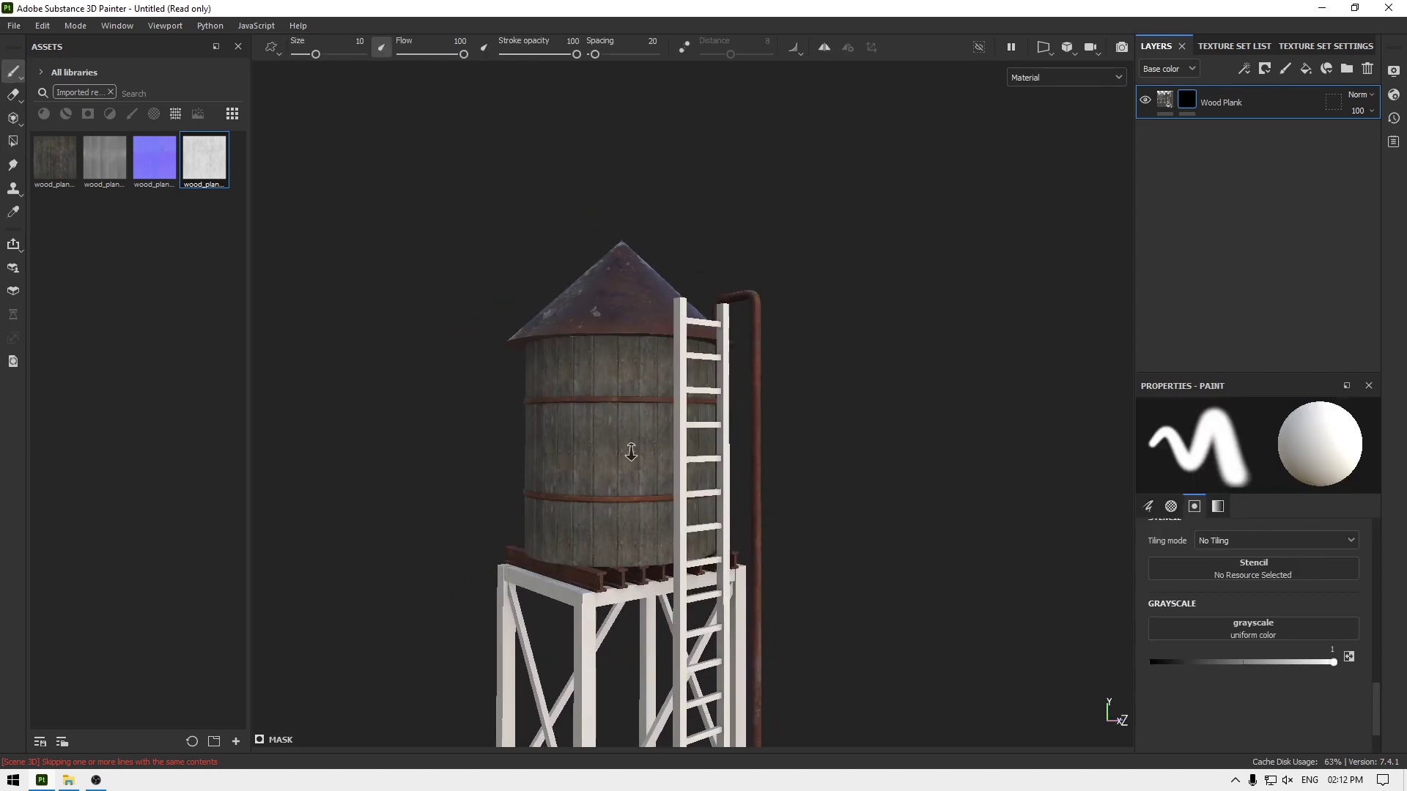
{"action": "right_click_drag", "start_coordinate": [631, 452], "coordinate": [622, 533], "text": "alt"}
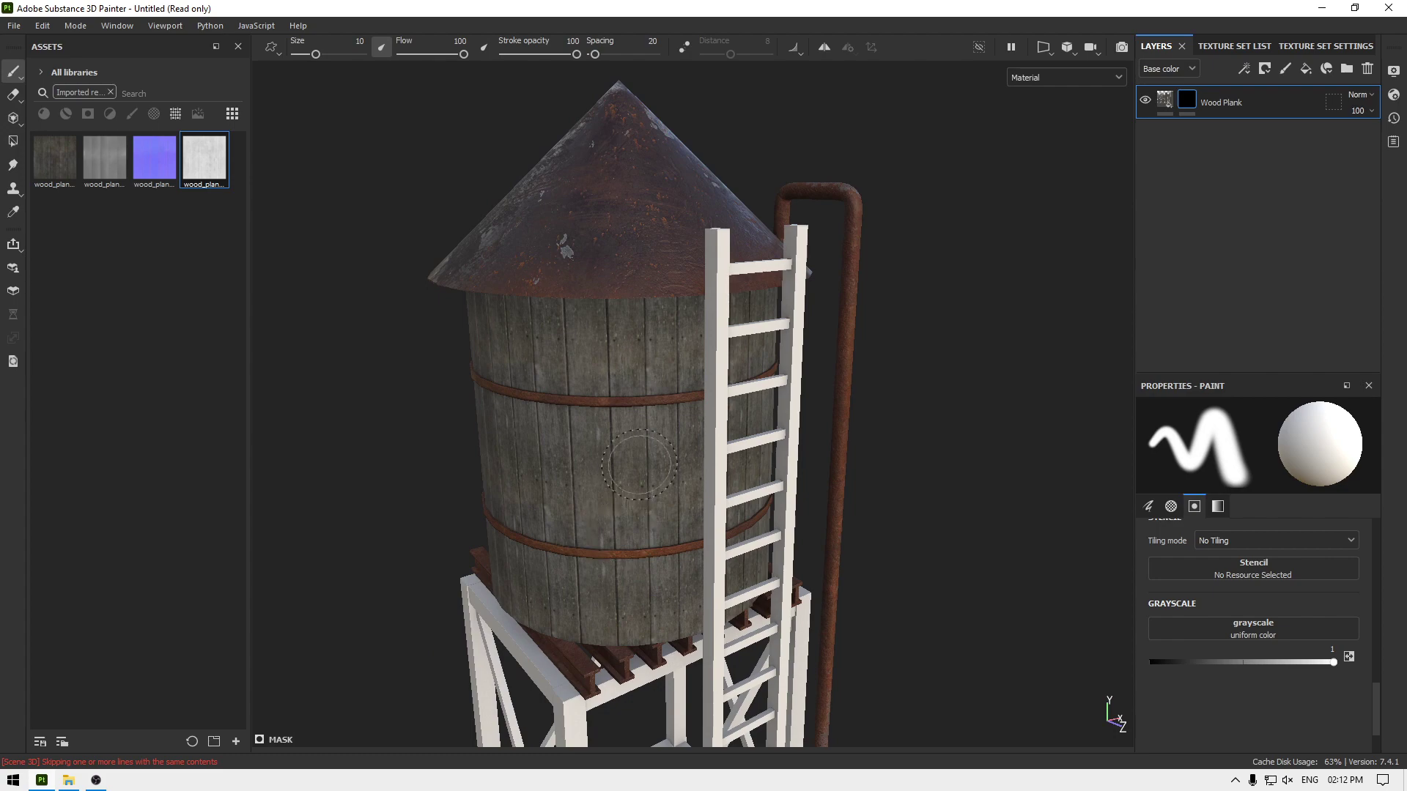
{"action": "right_click_drag", "start_coordinate": [636, 476], "coordinate": [587, 195], "text": "alt"}
{"action": "middle_click_drag", "start_coordinate": [733, 612], "coordinate": [743, 433], "text": "alt"}
{"action": "left_click_drag", "start_coordinate": [743, 434], "coordinate": [775, 390], "text": "alt"}
{"action": "right_click_drag", "start_coordinate": [776, 391], "coordinate": [754, 506], "text": "alt"}
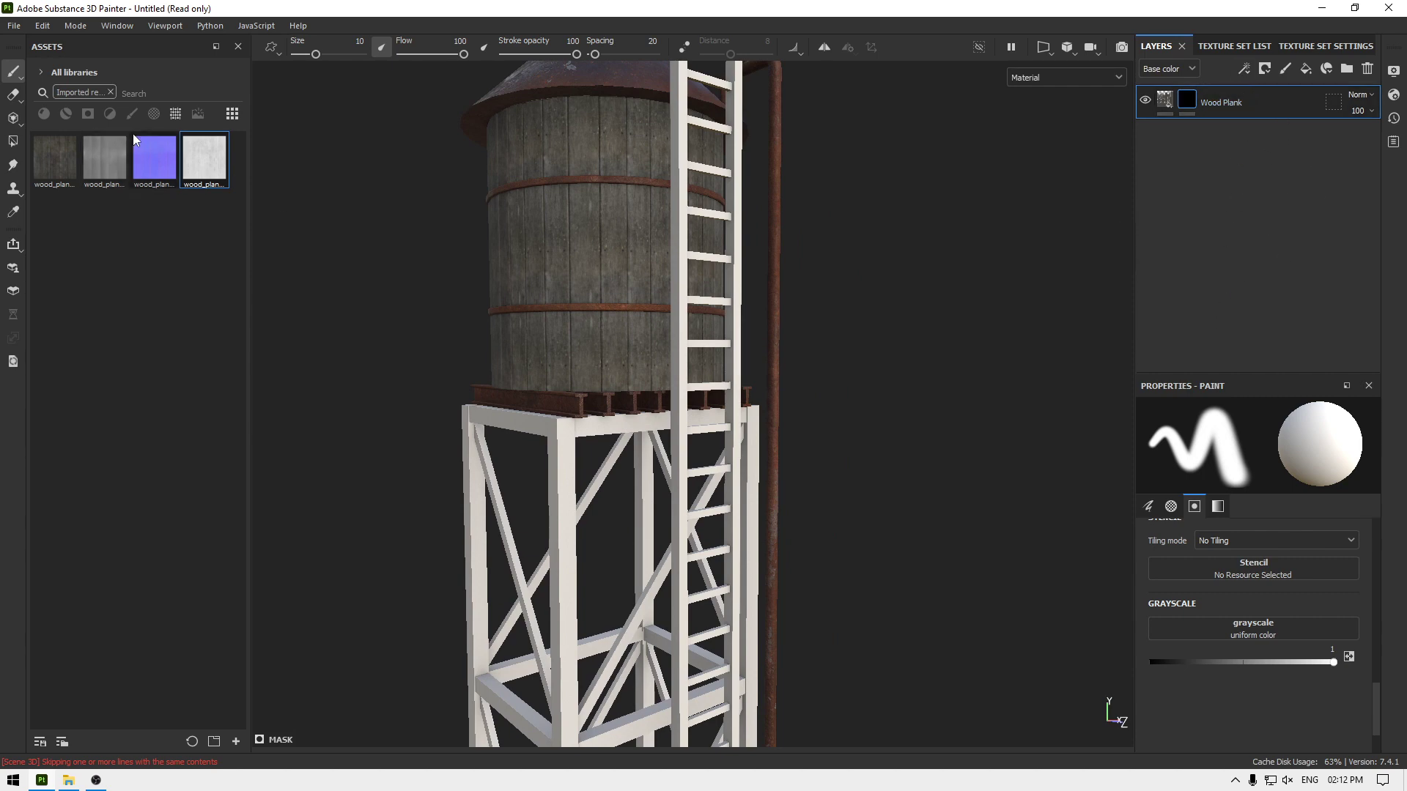
Step: Add Fill layer 1 and load the grey wood diffuse, roughness, normal and displacement maps into it
{"action": "left_click", "coordinate": [1306, 68]}
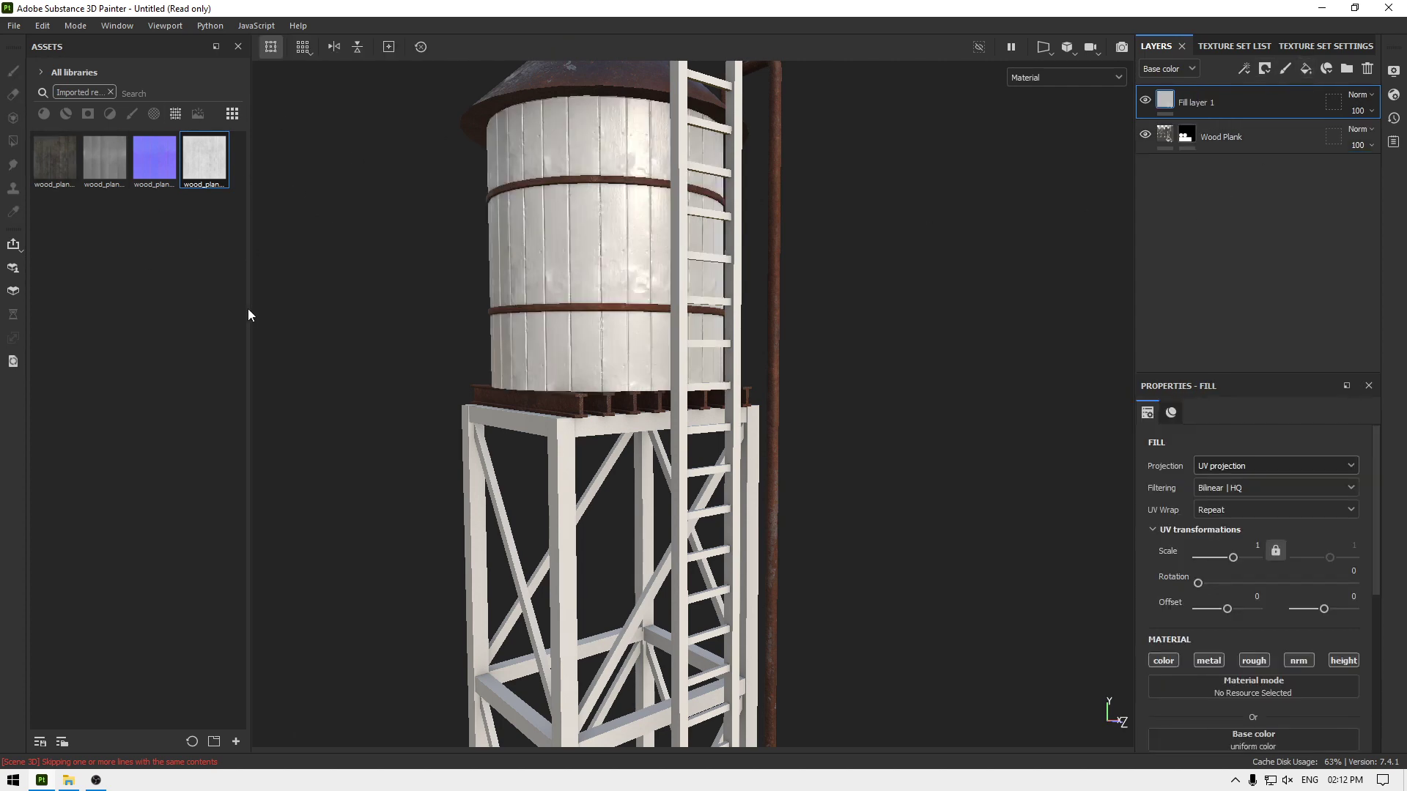
{"action": "scroll", "coordinate": [1302, 611], "scroll_direction": "down", "scroll_amount": 5}
{"action": "left_click", "coordinate": [63, 171]}
{"action": "left_click_drag", "start_coordinate": [54, 167], "coordinate": [1255, 528]}
{"action": "left_click_drag", "start_coordinate": [200, 172], "coordinate": [1216, 625]}
{"action": "left_click_drag", "start_coordinate": [154, 158], "coordinate": [1260, 664]}
{"action": "left_click_drag", "start_coordinate": [105, 160], "coordinate": [1255, 702]}
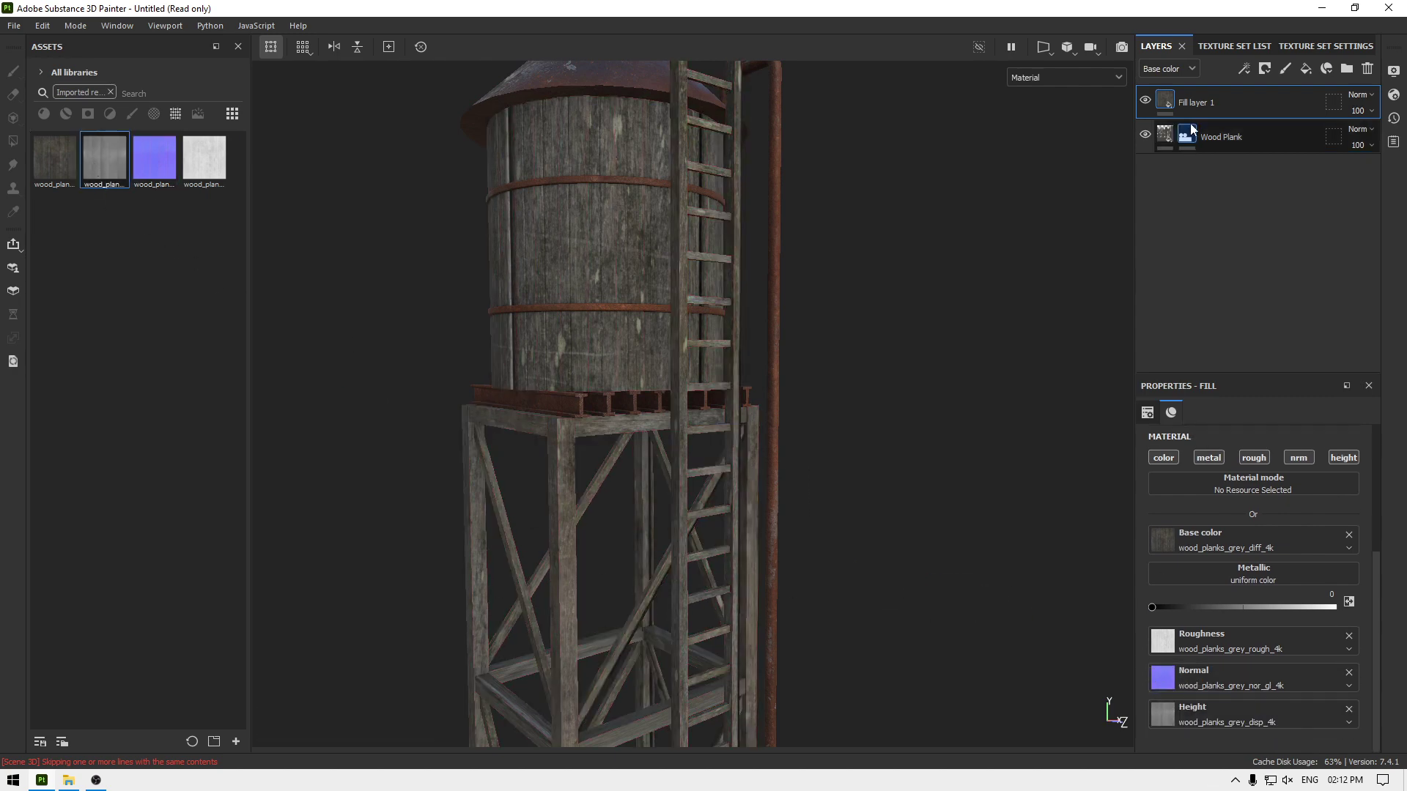
{"action": "left_click", "coordinate": [110, 92]}
{"action": "left_click_drag", "start_coordinate": [659, 555], "coordinate": [692, 453], "text": "alt"}
Step: Give Fill layer 1 a black mask and polygon-fill it across the whole tower mesh
{"action": "right_click", "coordinate": [1202, 110]}
{"action": "left_click", "coordinate": [1239, 134]}
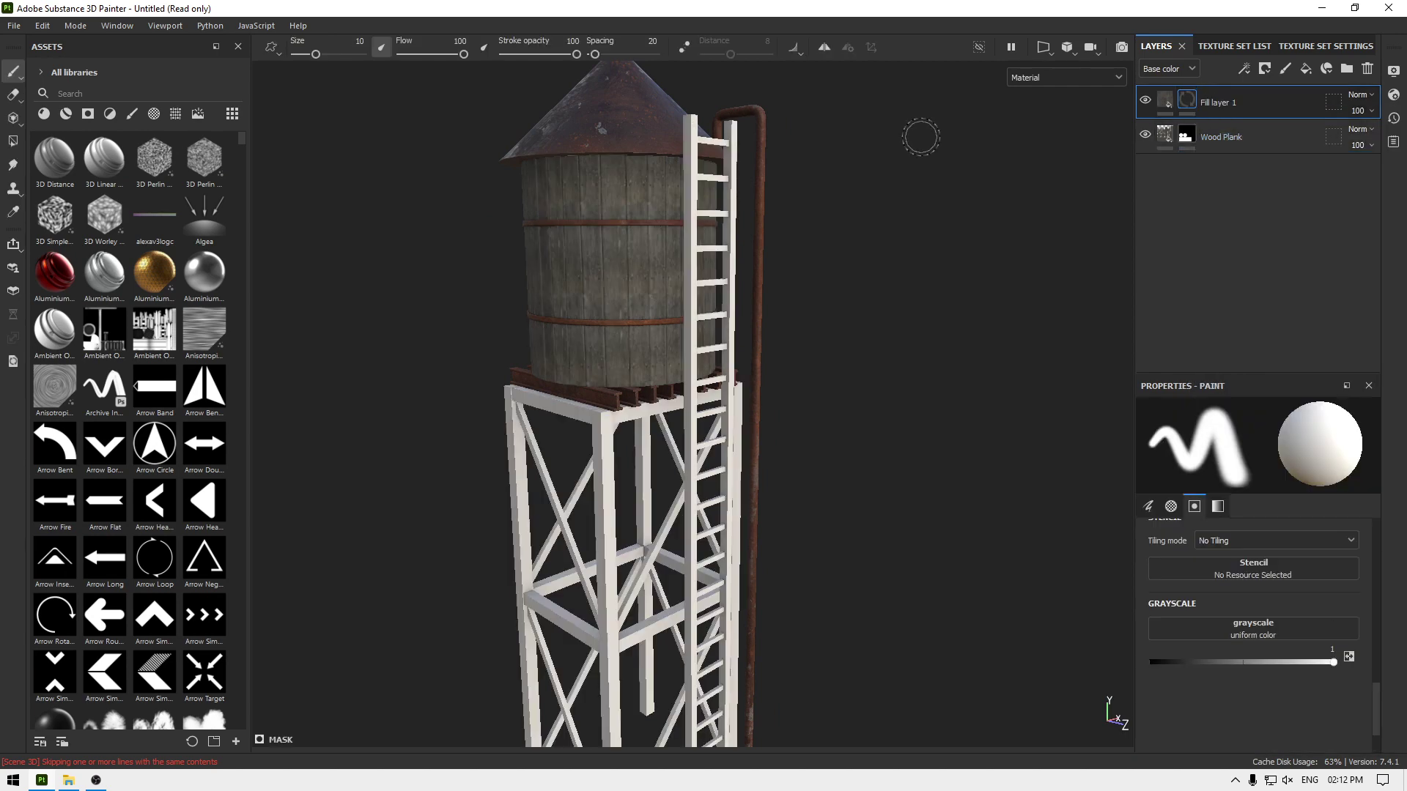
{"action": "left_click", "coordinate": [13, 142]}
{"action": "scroll", "coordinate": [766, 491], "scroll_direction": "down", "scroll_amount": 5}
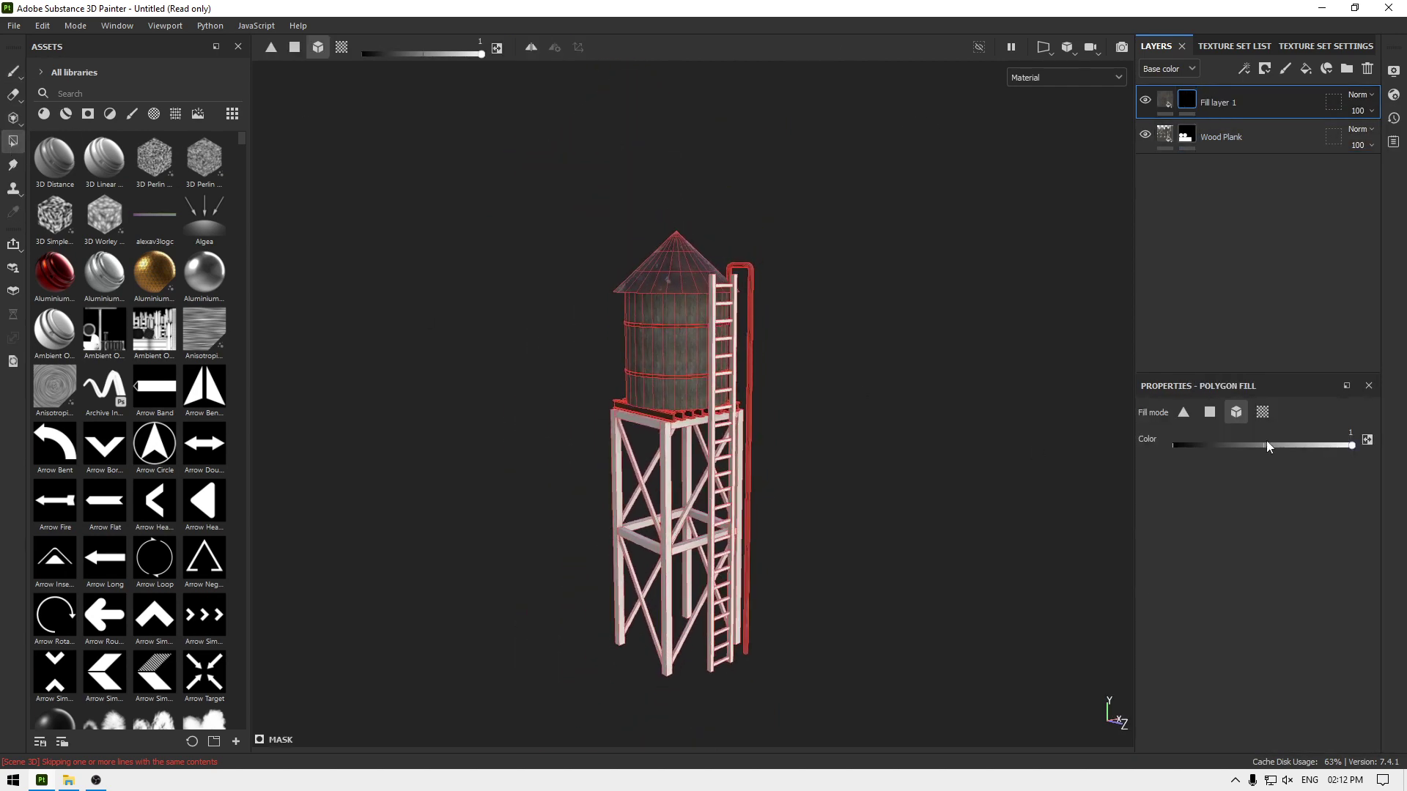
{"action": "scroll", "coordinate": [431, 396], "scroll_direction": "up", "scroll_amount": 2}
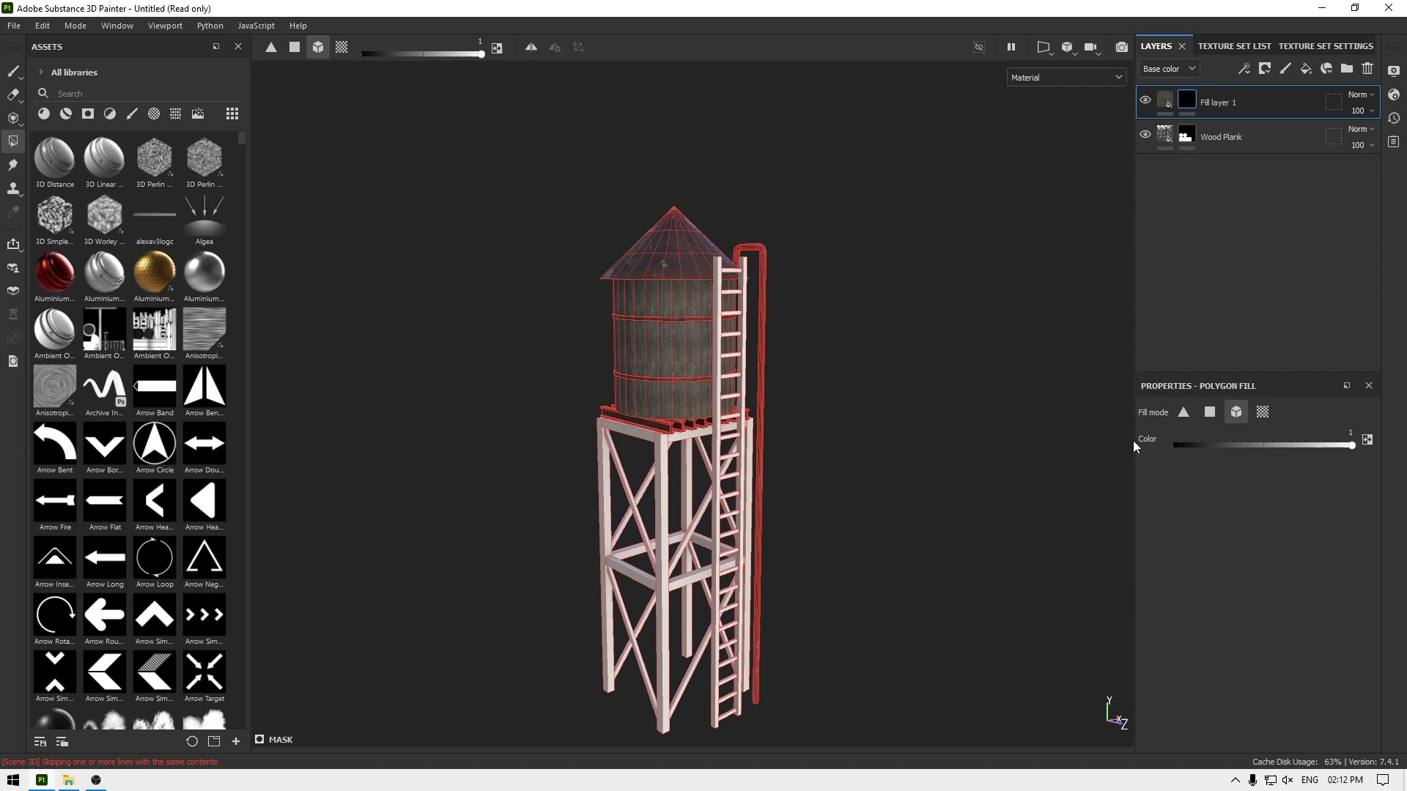
{"action": "left_click_drag", "start_coordinate": [920, 163], "coordinate": [345, 749]}
{"action": "scroll", "coordinate": [677, 346], "scroll_direction": "up", "scroll_amount": 4}
{"action": "left_click", "coordinate": [1177, 445]}
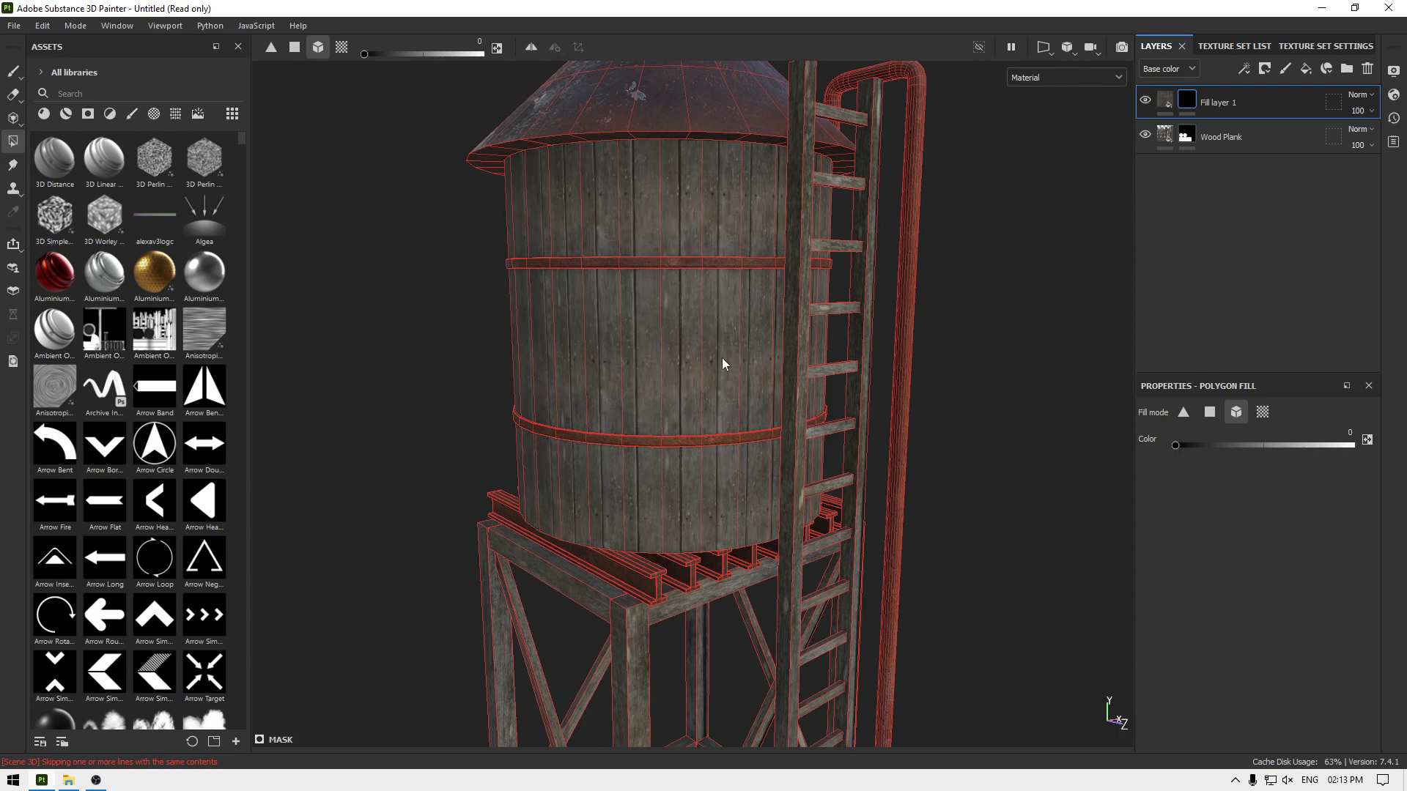
{"action": "scroll", "coordinate": [648, 345], "scroll_direction": "down", "scroll_amount": 3}
Step: Return to painting mode and orbit to check the wood on the frame and ladder
{"action": "key", "text": "1"}
{"action": "left_click_drag", "start_coordinate": [817, 418], "coordinate": [856, 370], "text": "alt"}
{"action": "left_click_drag", "start_coordinate": [832, 442], "coordinate": [800, 438], "text": "alt"}
{"action": "right_click_drag", "start_coordinate": [800, 438], "coordinate": [682, 400], "text": "alt"}
{"action": "left_click_drag", "start_coordinate": [681, 399], "coordinate": [625, 418], "text": "alt"}
{"action": "right_click_drag", "start_coordinate": [625, 418], "coordinate": [796, 528], "text": "alt"}
{"action": "left_click_drag", "start_coordinate": [797, 528], "coordinate": [867, 355], "text": "alt"}
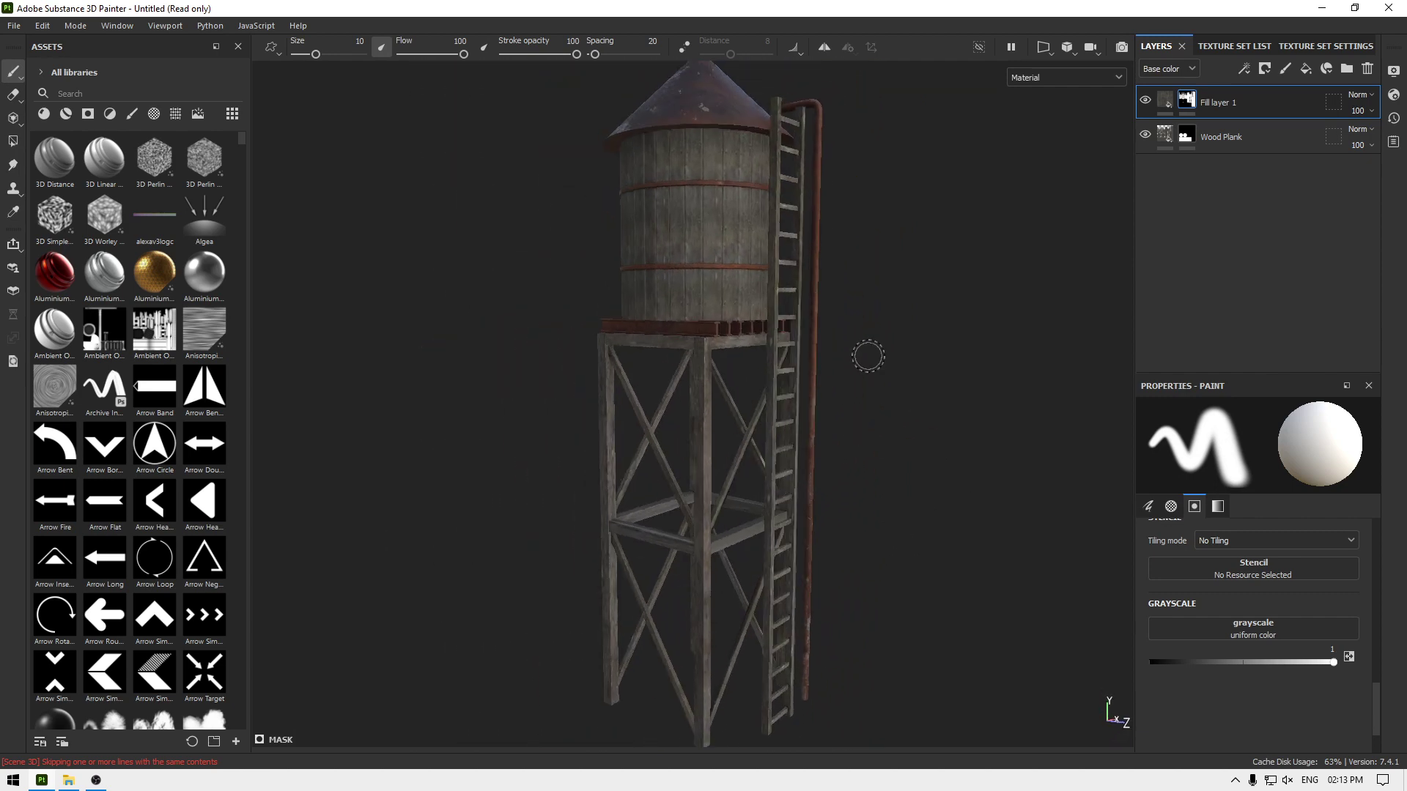
{"action": "right_click_drag", "start_coordinate": [867, 355], "coordinate": [867, 514], "text": "alt"}
{"action": "left_click_drag", "start_coordinate": [867, 515], "coordinate": [810, 478], "text": "alt"}
{"action": "middle_click_drag", "start_coordinate": [811, 477], "coordinate": [828, 574], "text": "alt"}
{"action": "left_click_drag", "start_coordinate": [777, 431], "coordinate": [739, 442], "text": "alt"}
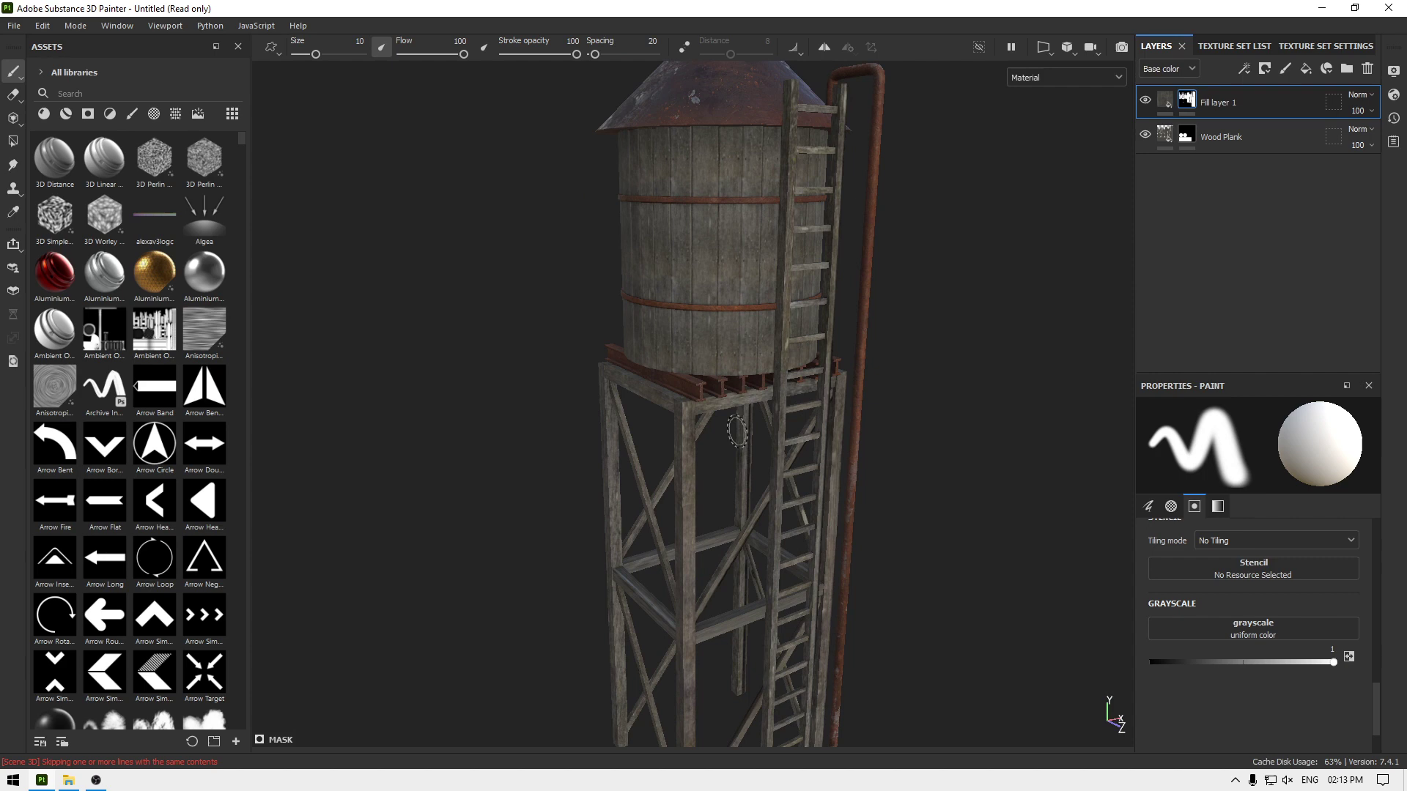
{"action": "left_click", "coordinate": [1166, 101]}
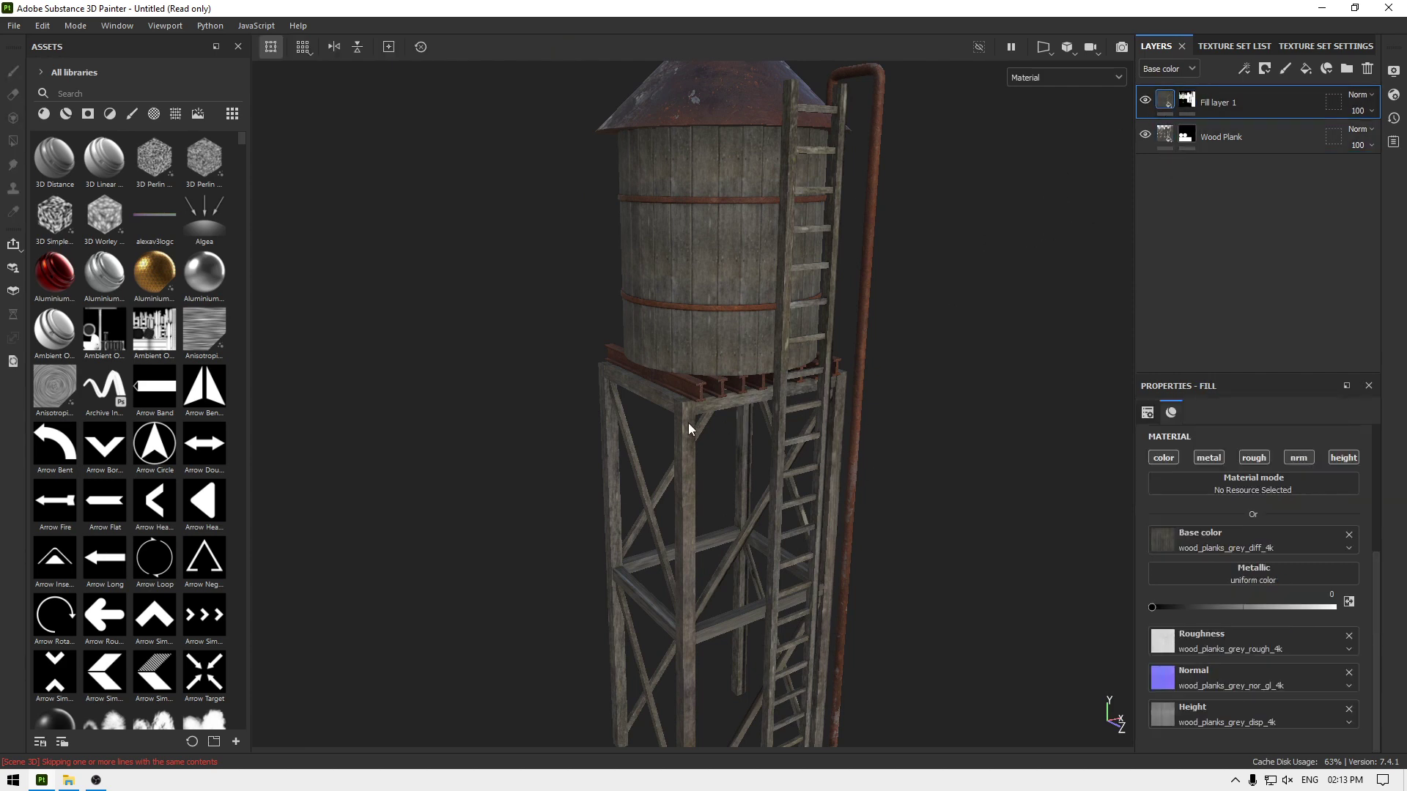
Step: Add an HSL Perceptive filter to Fill layer 1 with Hue 1 and Saturation 0.634
{"action": "right_click", "coordinate": [1169, 104]}
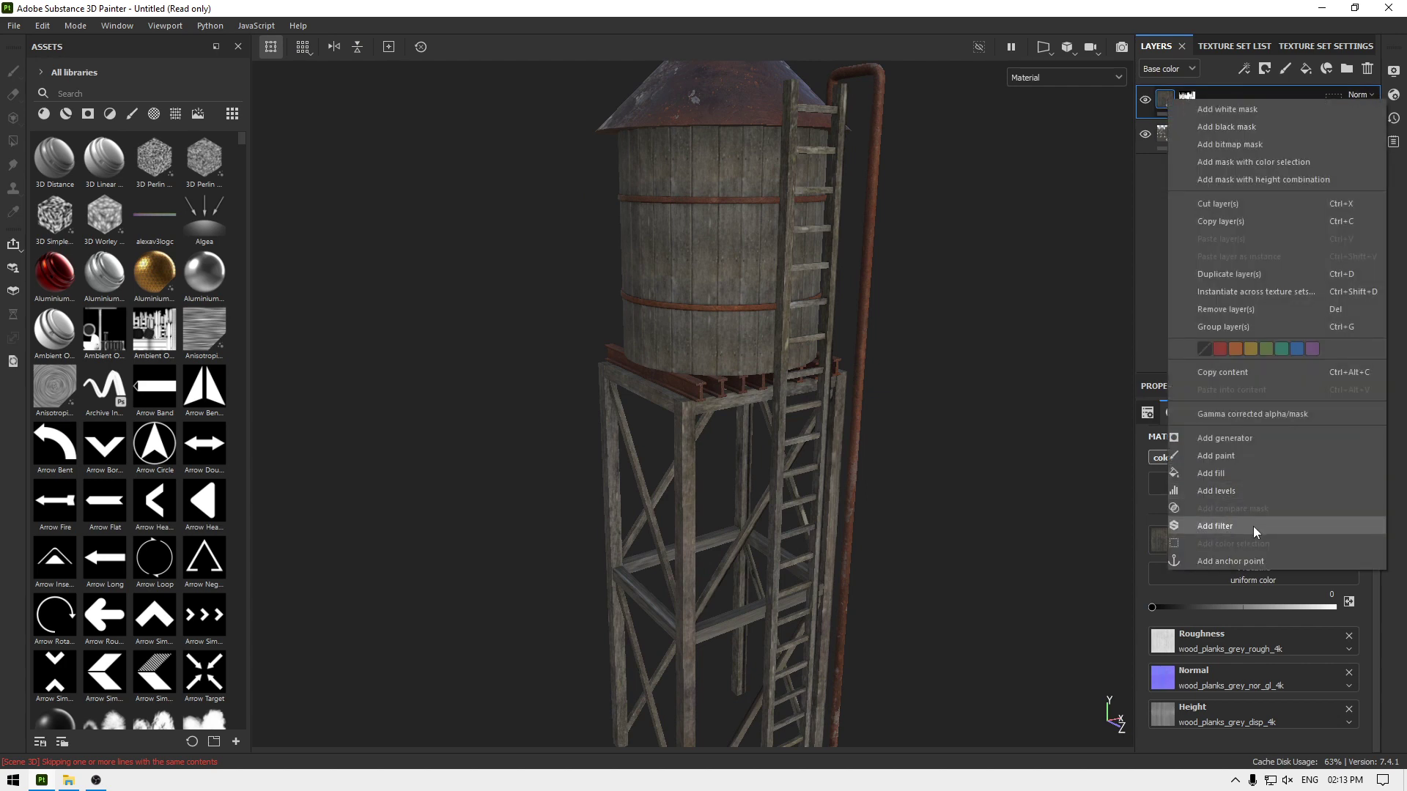
{"action": "left_click", "coordinate": [1253, 525]}
{"action": "left_click", "coordinate": [1242, 450]}
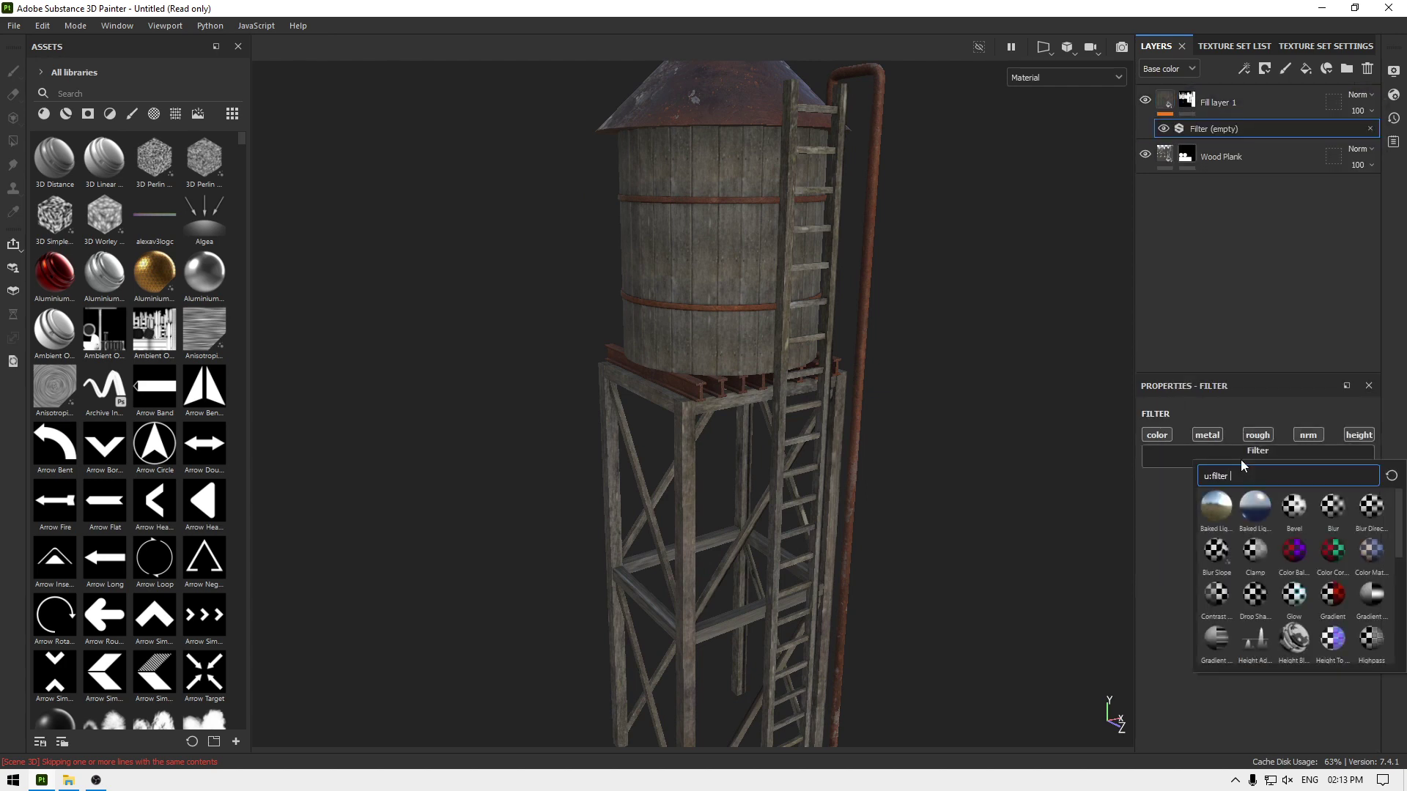
{"action": "type", "text": "hsl"}
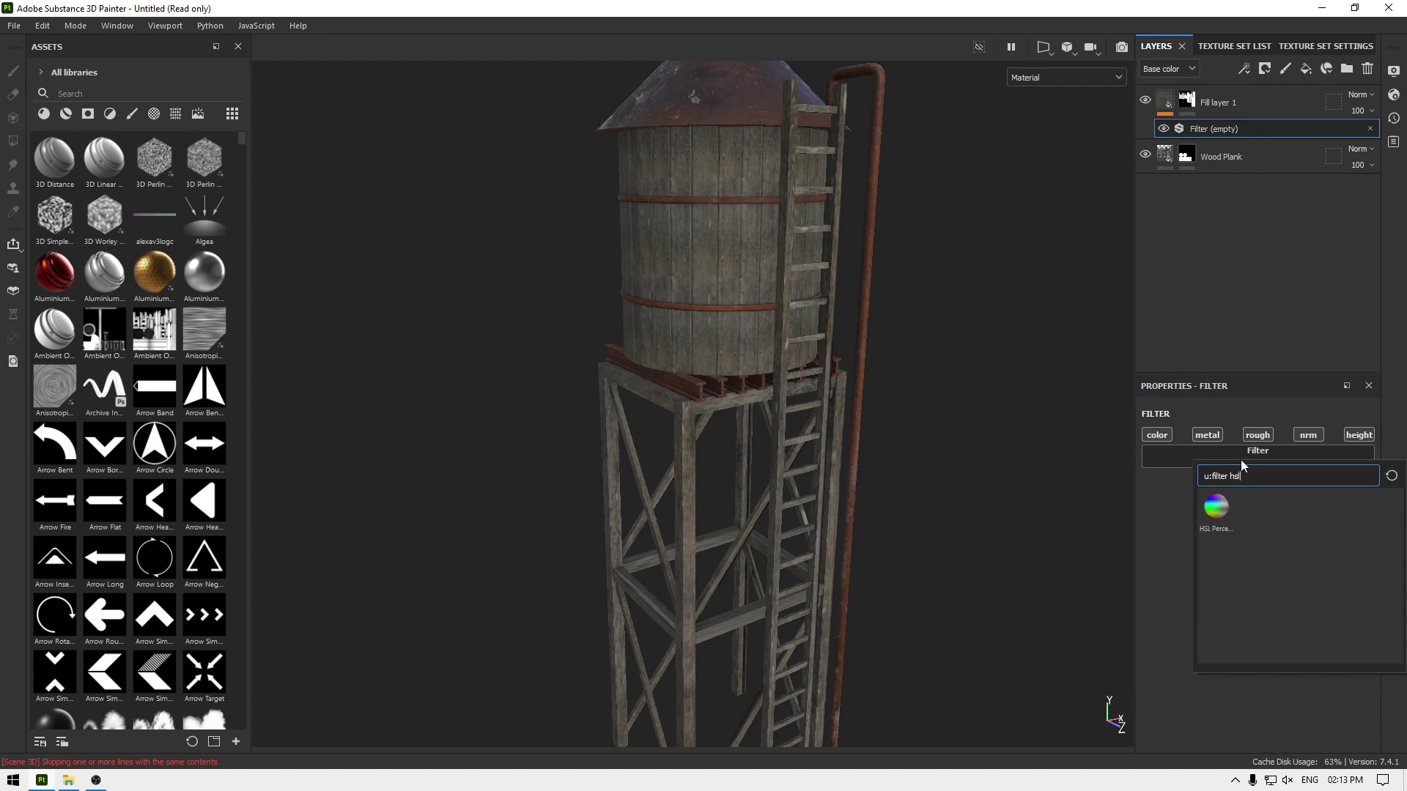
{"action": "left_click", "coordinate": [1213, 529]}
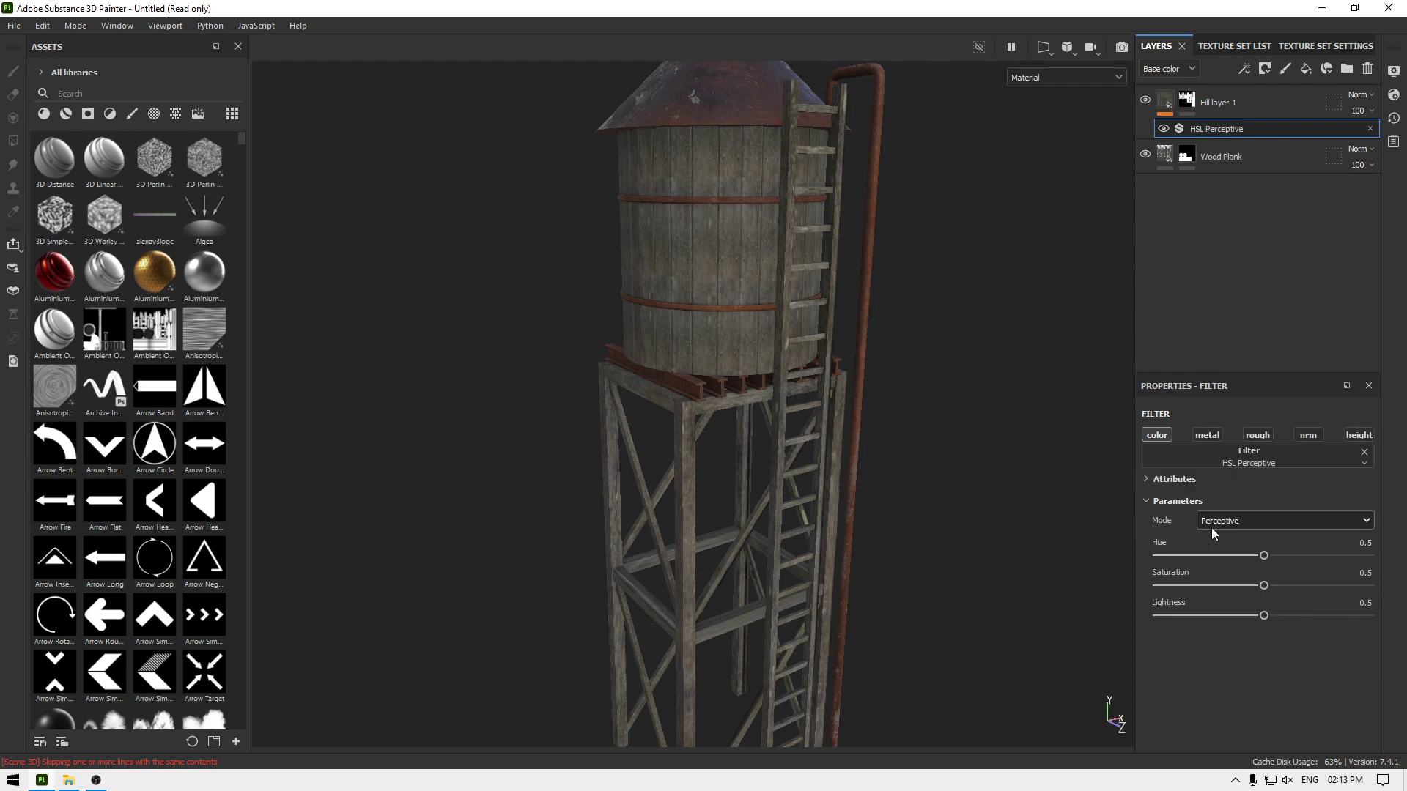
{"action": "left_click_drag", "start_coordinate": [1264, 557], "coordinate": [1396, 565]}
{"action": "left_click_drag", "start_coordinate": [1264, 585], "coordinate": [1264, 621]}
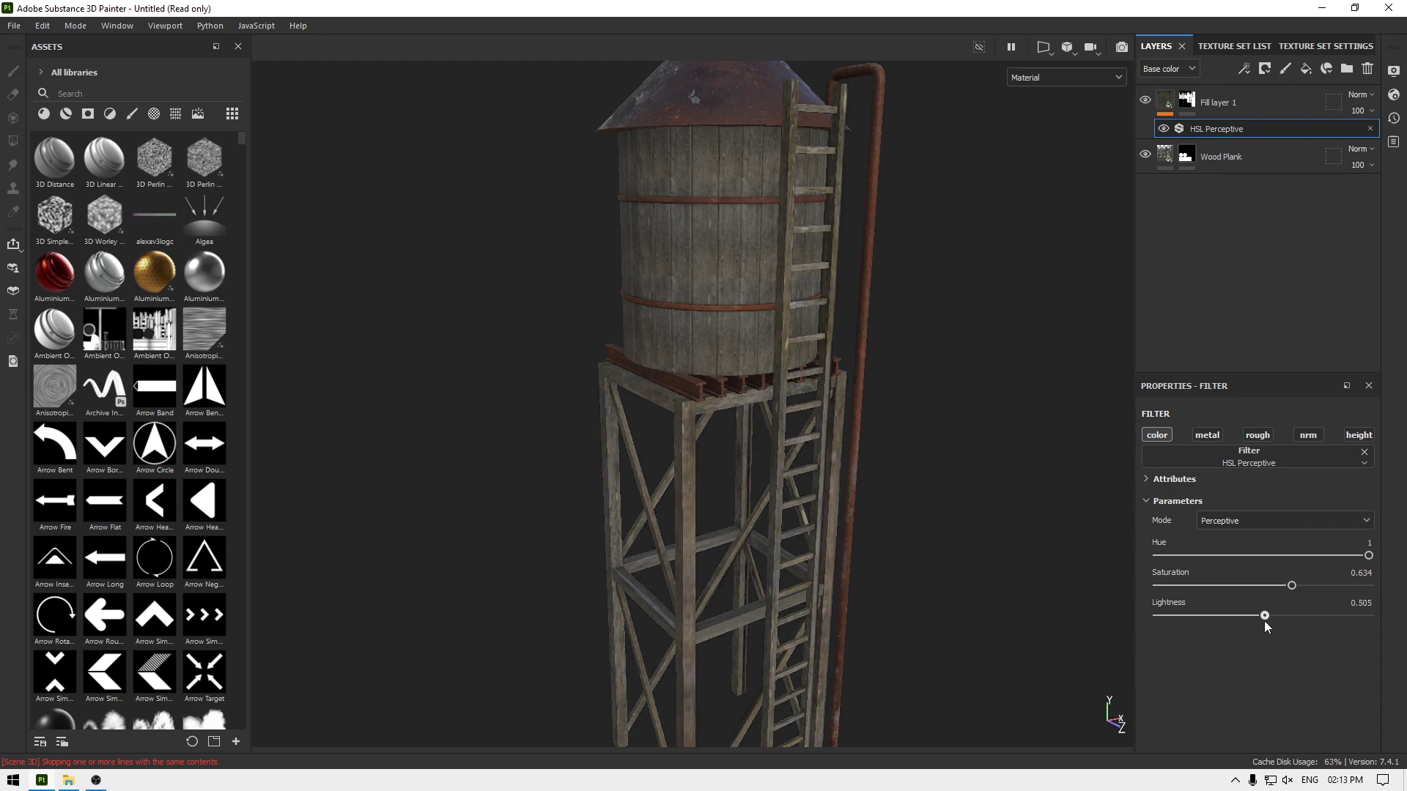
{"action": "left_click_drag", "start_coordinate": [636, 504], "coordinate": [578, 323], "text": "alt"}
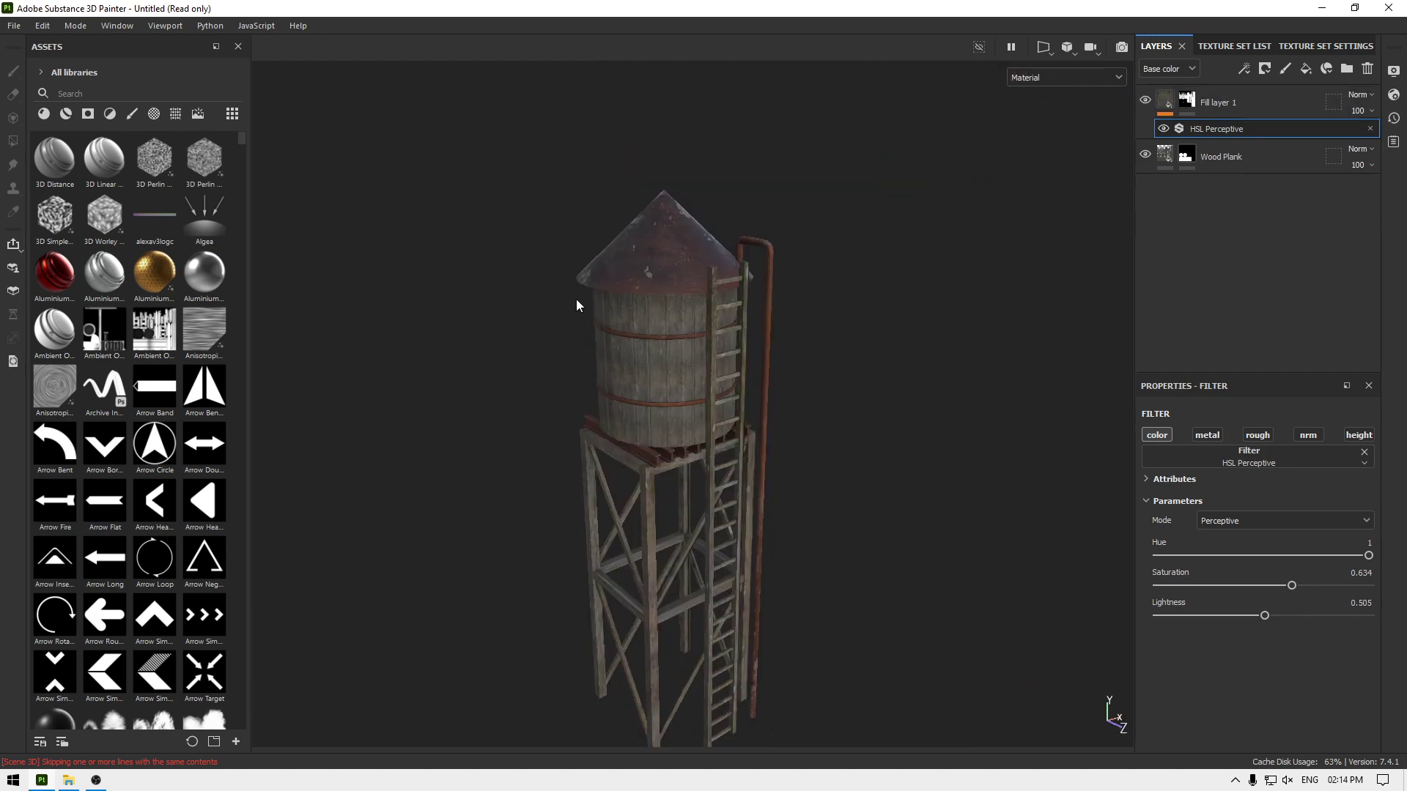
{"action": "right_click_drag", "start_coordinate": [576, 299], "coordinate": [813, 617], "text": "alt"}
{"action": "left_click_drag", "start_coordinate": [814, 619], "coordinate": [794, 625], "text": "alt"}
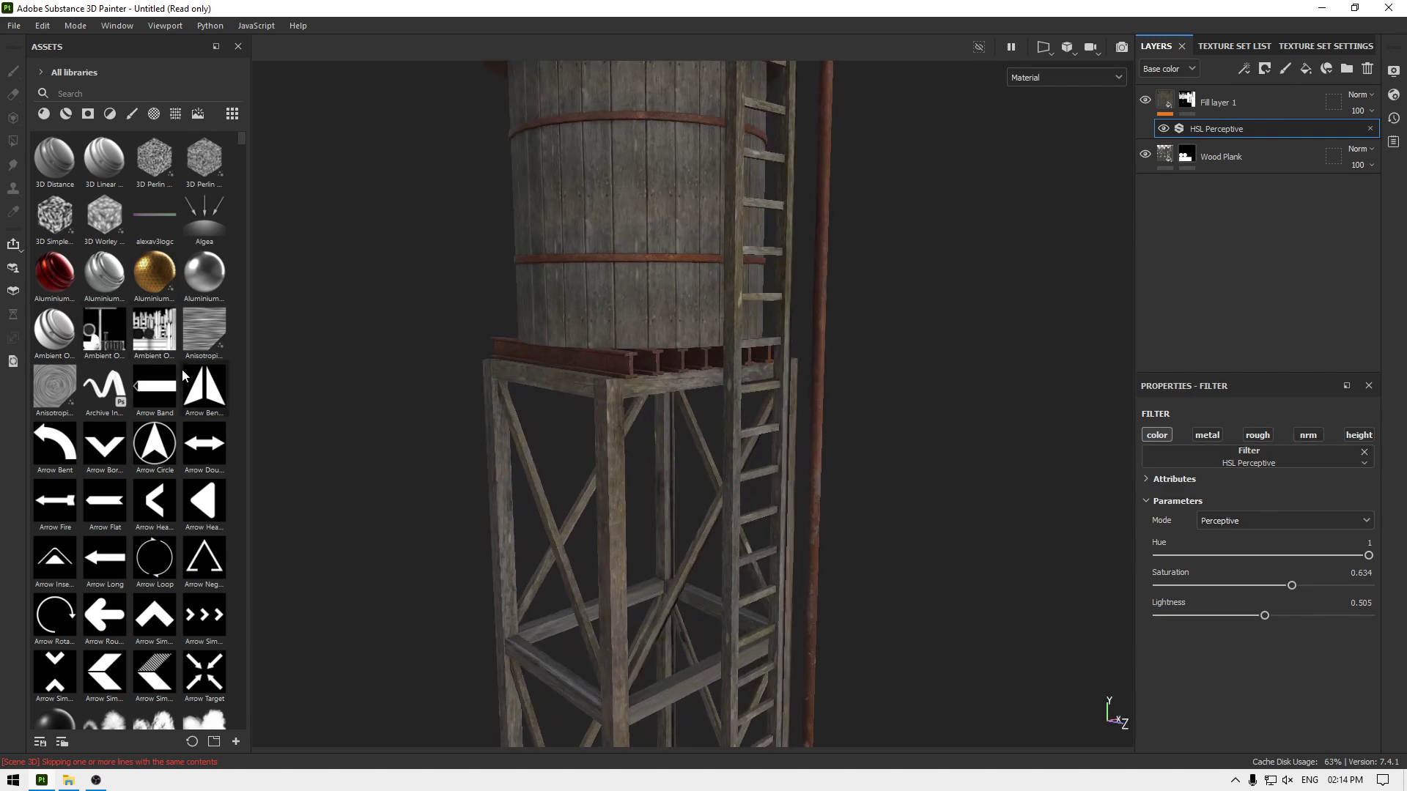
Step: Filter the assets to Materials and add Wood Rough as a new top layer
{"action": "left_click", "coordinate": [44, 115]}
{"action": "scroll", "coordinate": [76, 639], "scroll_direction": "down", "scroll_amount": 10}
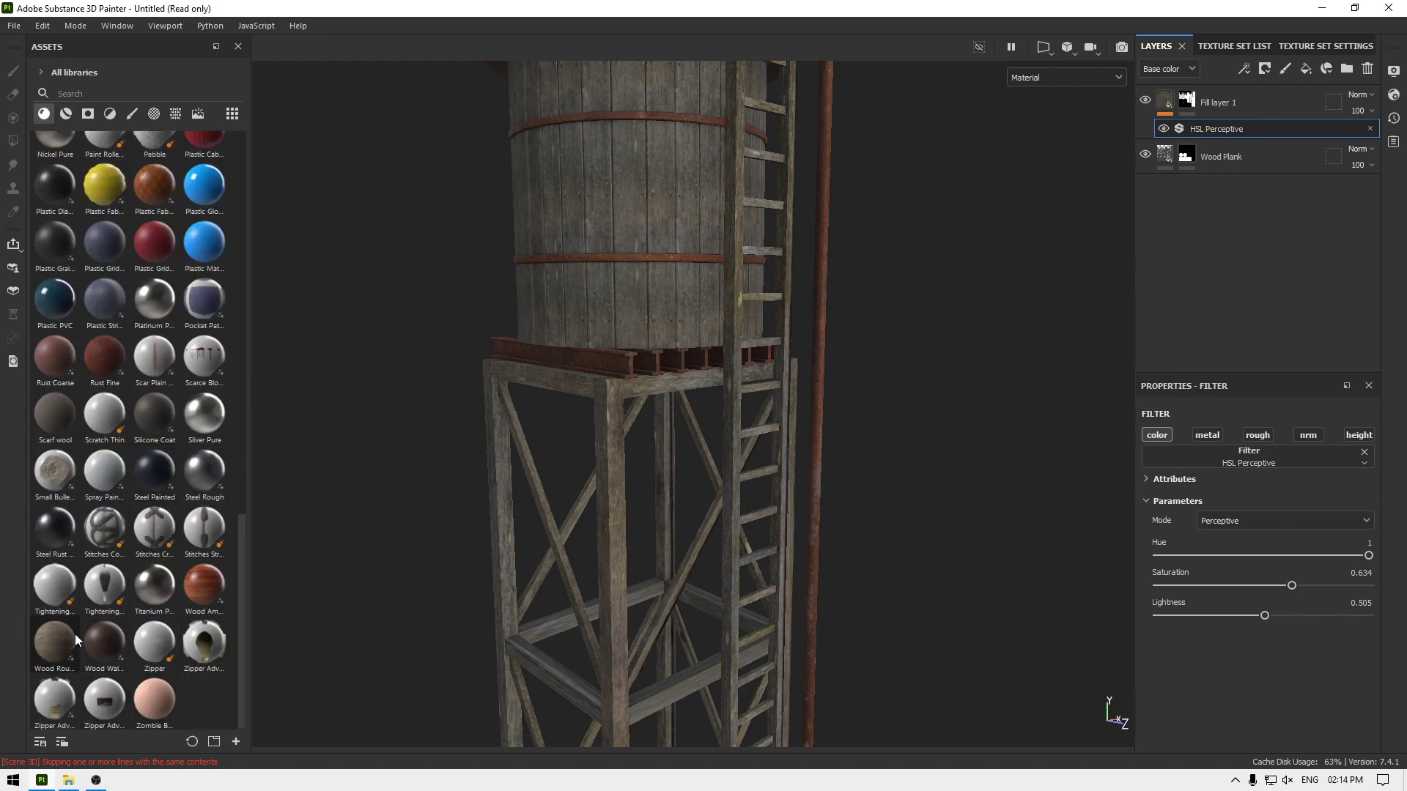
{"action": "left_click_drag", "start_coordinate": [65, 636], "coordinate": [1236, 86]}
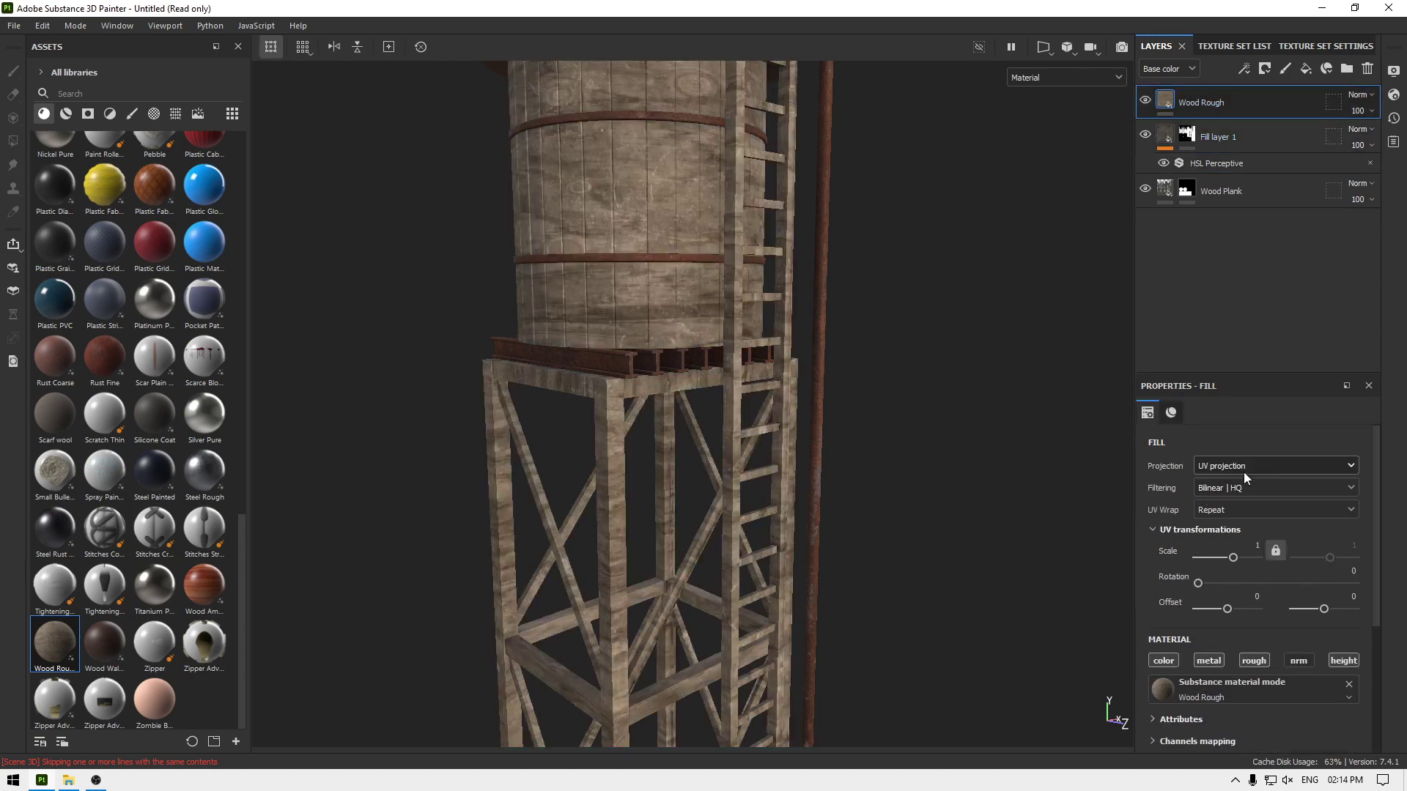
Step: Set the Wood Rough fill to tri-planar projection with a 90-degree texture rotation
{"action": "left_click", "coordinate": [1243, 467]}
{"action": "left_click", "coordinate": [1242, 514]}
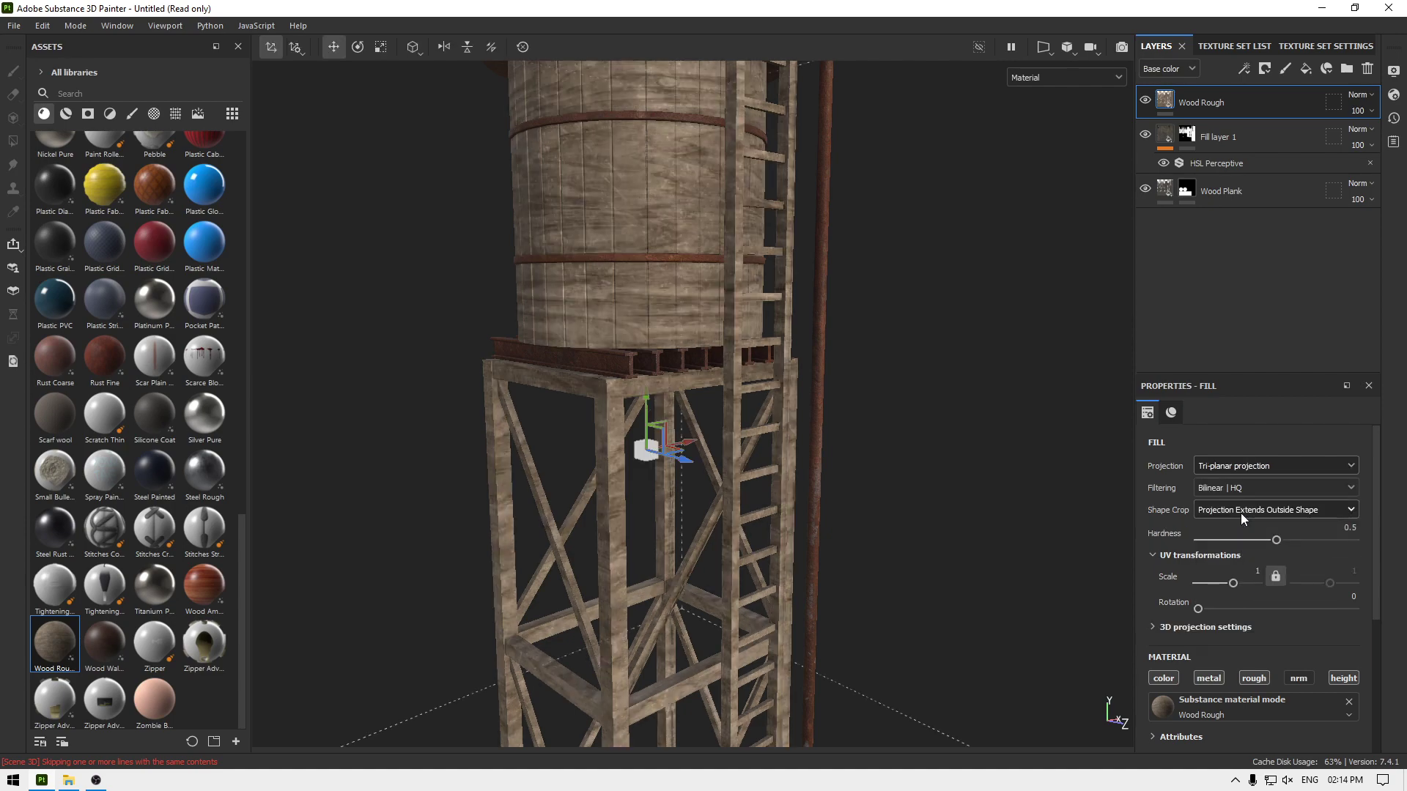
{"action": "left_click_drag", "start_coordinate": [1202, 612], "coordinate": [1233, 612]}
{"action": "left_click", "coordinate": [1340, 592]}
{"action": "type", "text": "90"}
{"action": "key", "text": "Return"}
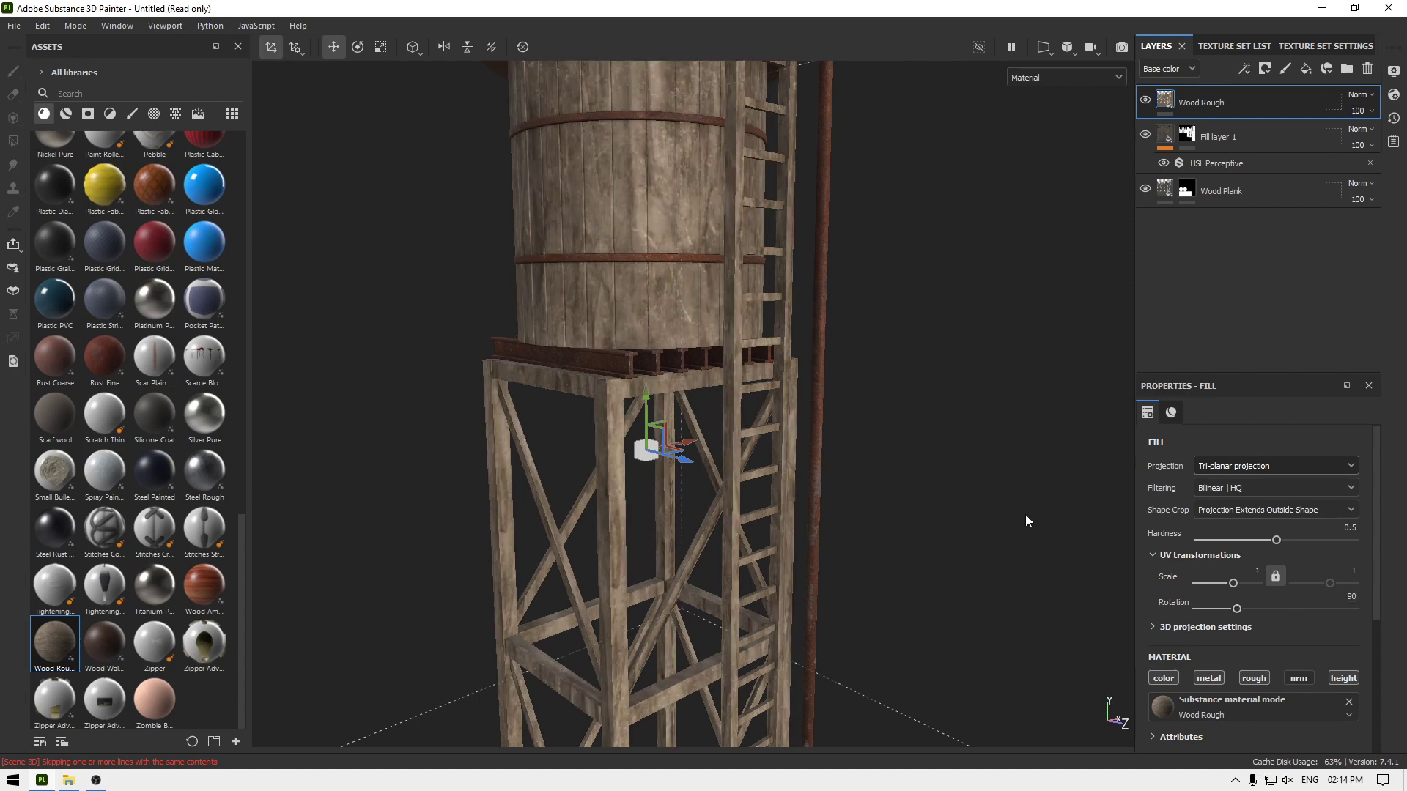
{"action": "scroll", "coordinate": [772, 356], "scroll_direction": "down", "scroll_amount": 5}
{"action": "left_click_drag", "start_coordinate": [772, 356], "coordinate": [683, 512], "text": "alt"}
{"action": "scroll", "coordinate": [685, 572], "scroll_direction": "up", "scroll_amount": 4}
{"action": "left_click_drag", "start_coordinate": [689, 616], "coordinate": [845, 600], "text": "alt"}
{"action": "scroll", "coordinate": [845, 601], "scroll_direction": "up", "scroll_amount": 2}
{"action": "left_click_drag", "start_coordinate": [754, 622], "coordinate": [741, 469], "text": "alt"}
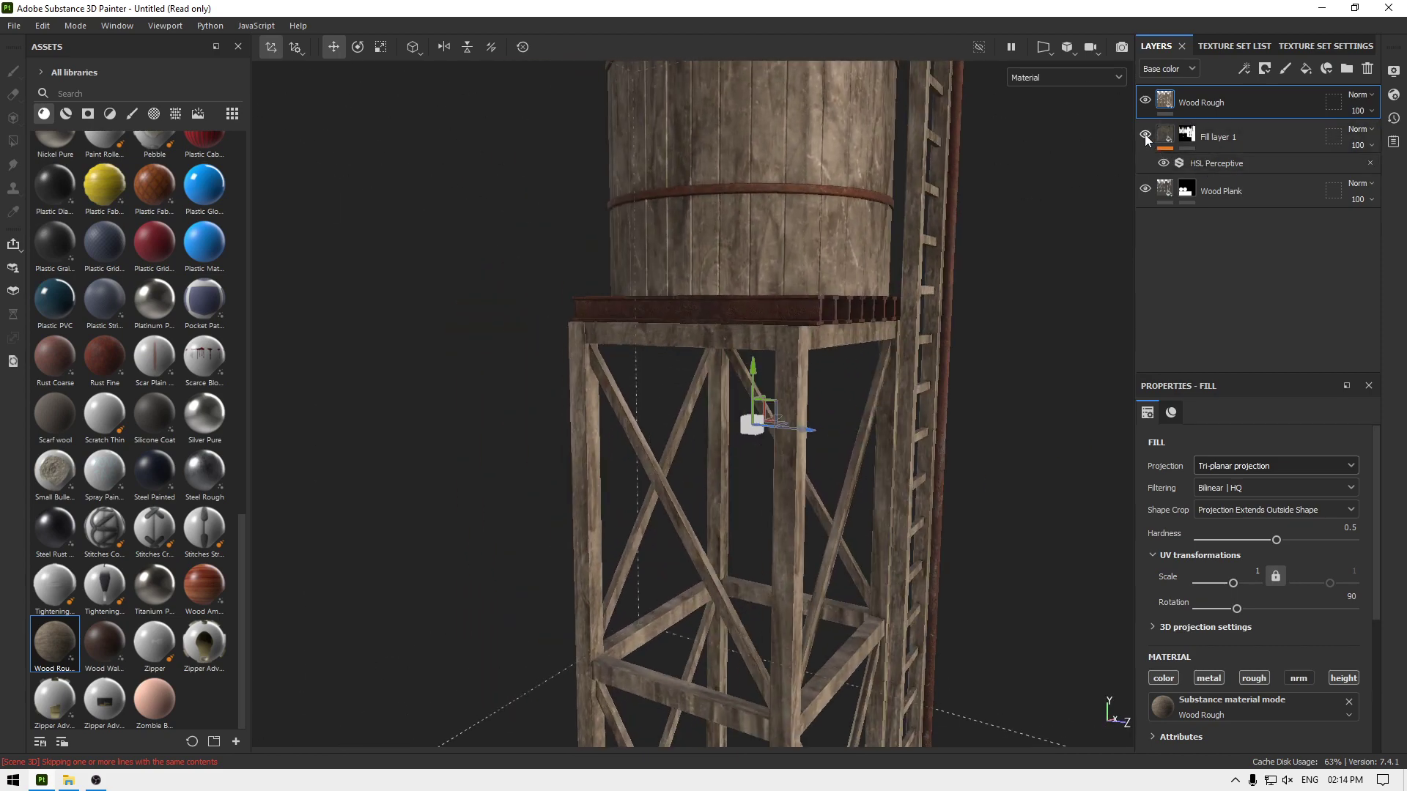
{"action": "left_click_drag", "start_coordinate": [1009, 295], "coordinate": [917, 321], "text": "alt"}
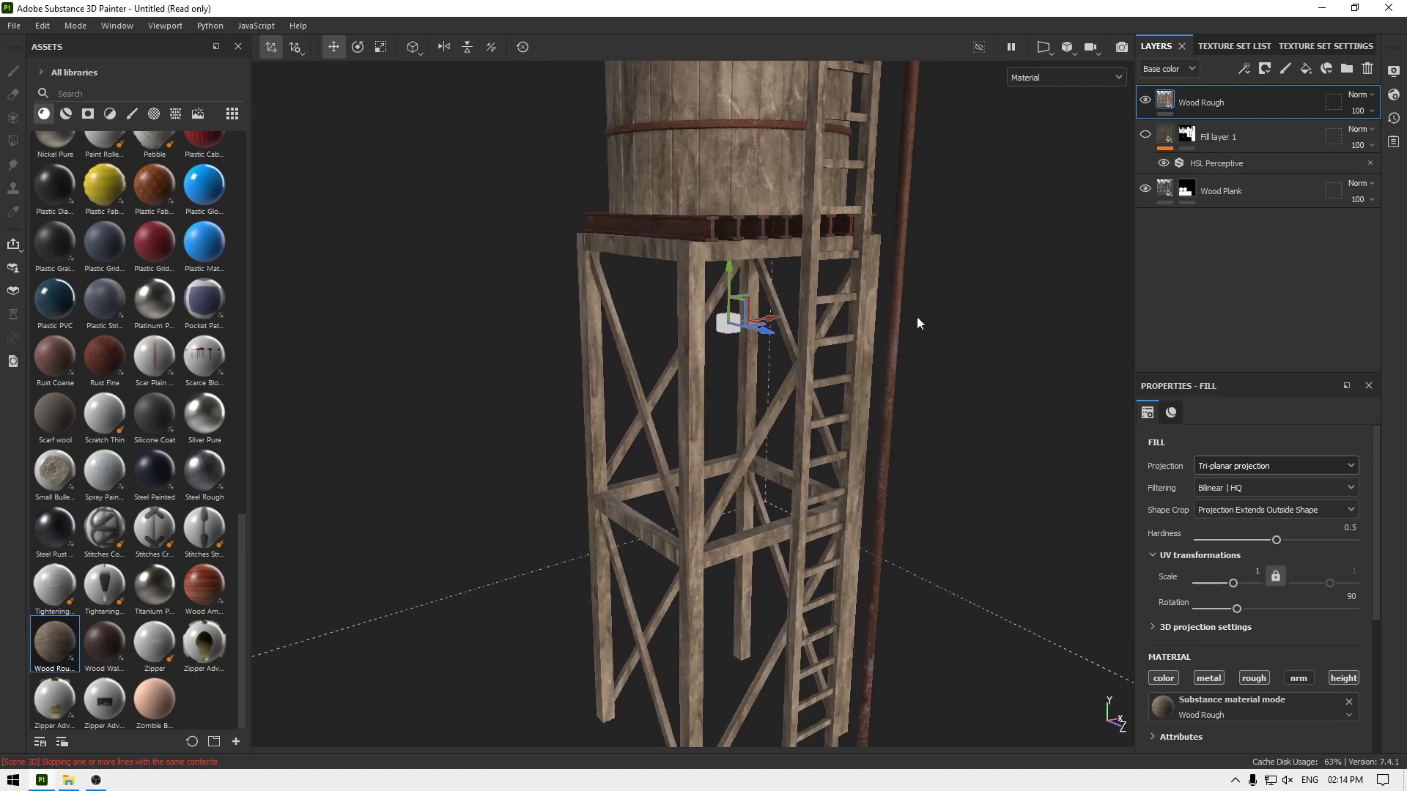
Step: Add a black mask to the Wood Rough layer and switch to Polygon Fill
{"action": "right_click", "coordinate": [1202, 102]}
{"action": "left_click", "coordinate": [1234, 126]}
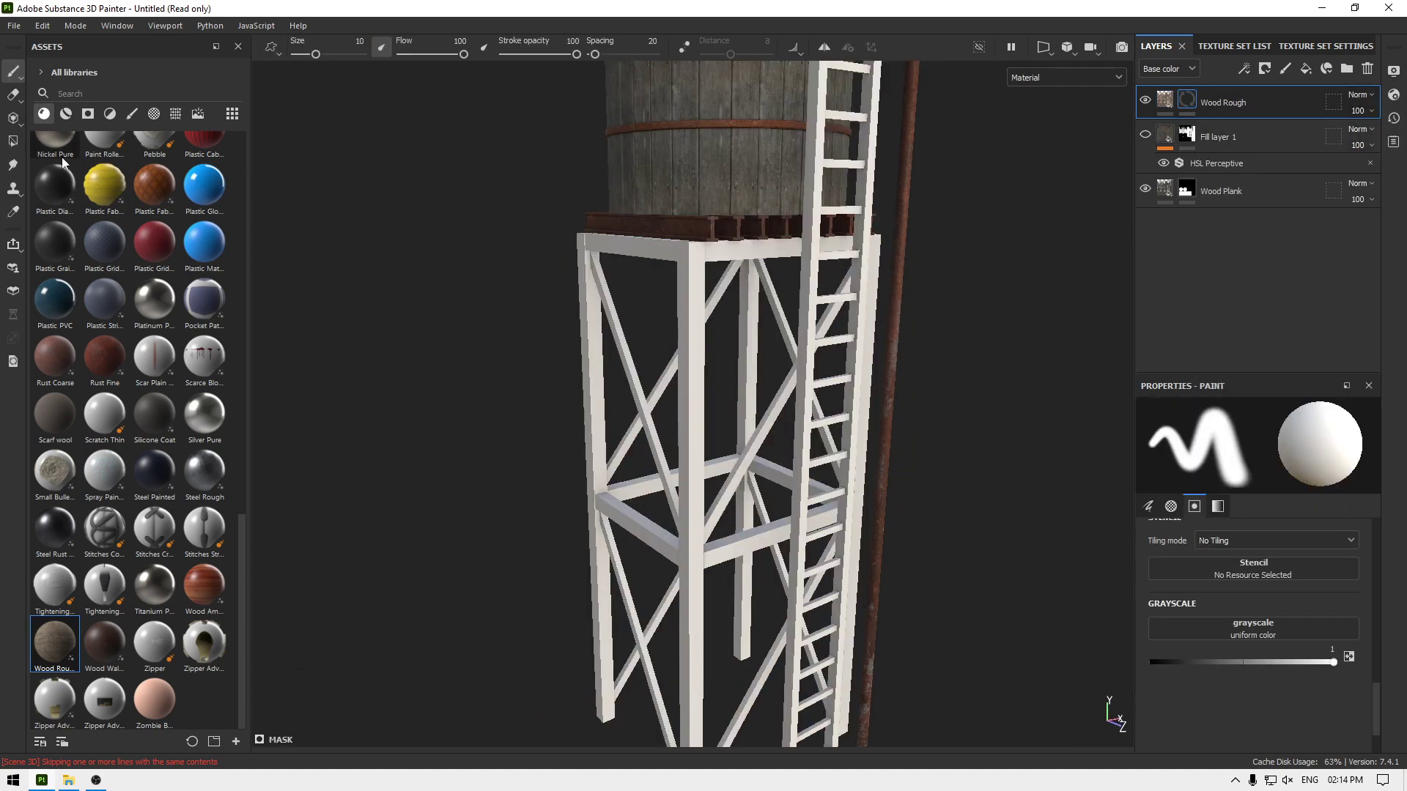
{"action": "left_click", "coordinate": [8, 143]}
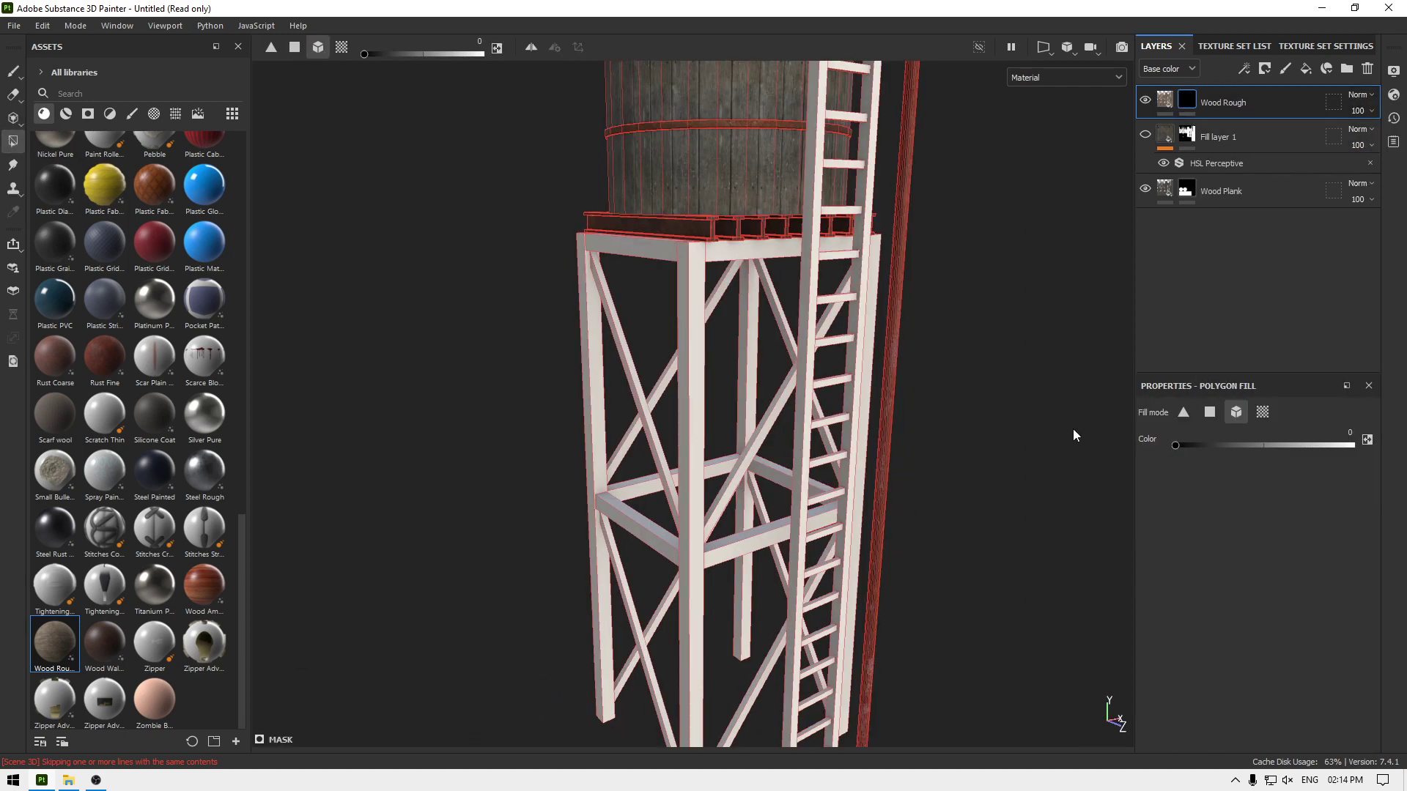
{"action": "right_click_drag", "start_coordinate": [957, 603], "coordinate": [752, 214], "text": "alt"}
{"action": "middle_click_drag", "start_coordinate": [969, 392], "coordinate": [941, 485], "text": "alt"}
Step: Polygon-fill the frame and ladder white in the Wood Rough mask
{"action": "left_click_drag", "start_coordinate": [960, 664], "coordinate": [376, 41]}
{"action": "right_click_drag", "start_coordinate": [801, 359], "coordinate": [911, 548], "text": "alt"}
{"action": "key", "text": "x"}
{"action": "left_click_drag", "start_coordinate": [974, 702], "coordinate": [505, 200]}
Step: Fill the tank black in the mask so it keeps its grey planks
{"action": "scroll", "coordinate": [870, 211], "scroll_direction": "up", "scroll_amount": 4}
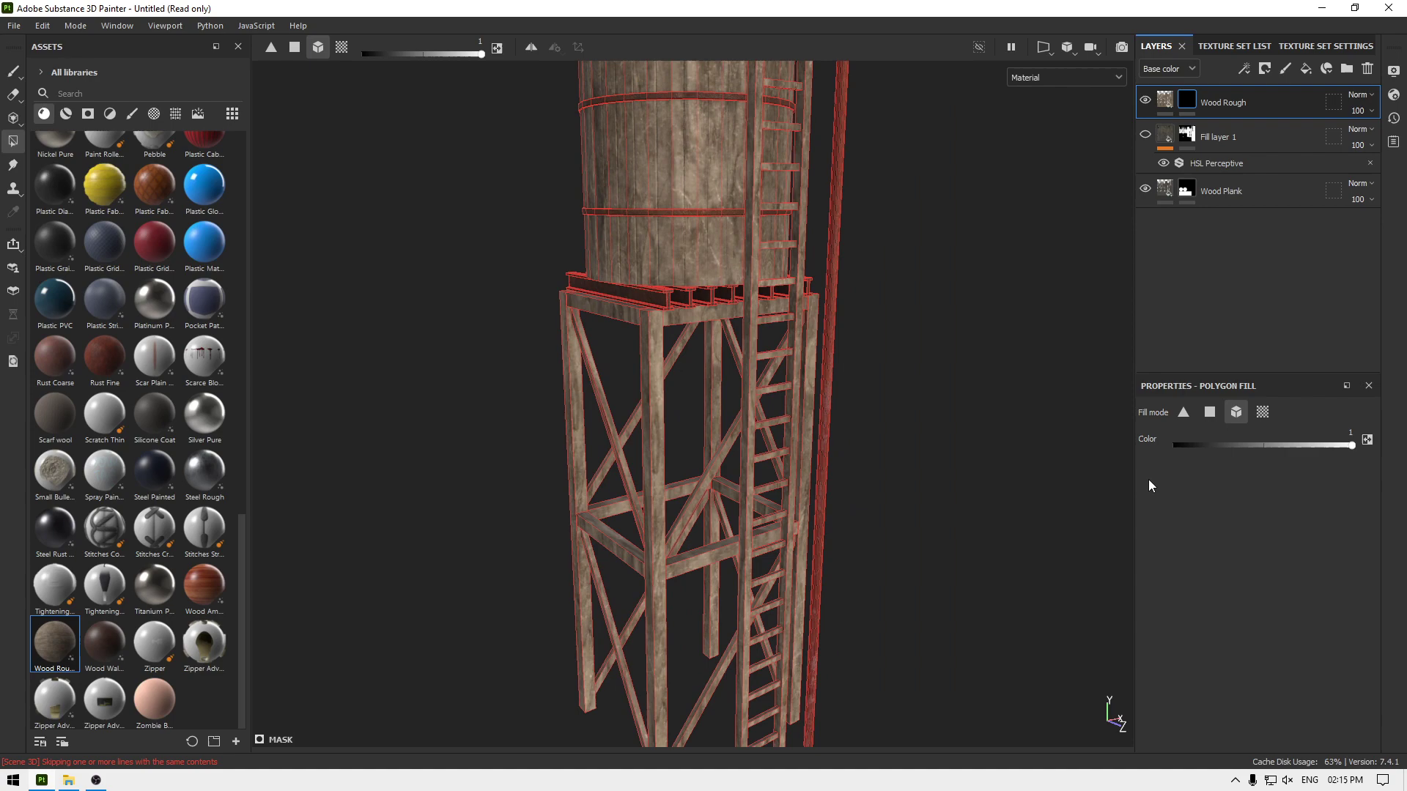
{"action": "middle_click_drag", "start_coordinate": [811, 324], "coordinate": [831, 528], "text": "alt"}
{"action": "scroll", "coordinate": [855, 675], "scroll_direction": "up", "scroll_amount": 2}
{"action": "scroll", "coordinate": [831, 535], "scroll_direction": "up", "scroll_amount": 2}
{"action": "left_click_drag", "start_coordinate": [605, 368], "coordinate": [796, 378]}
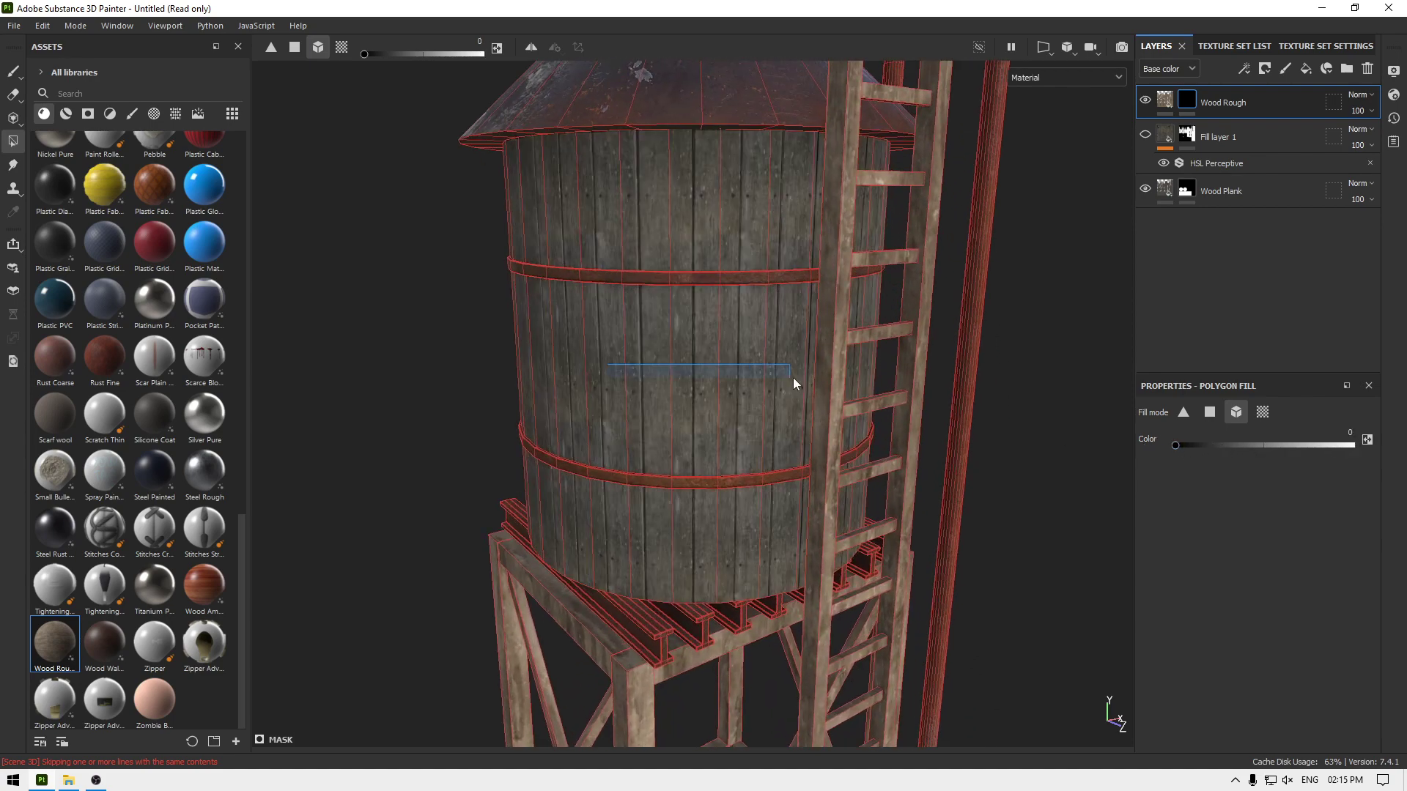
{"action": "left_click", "coordinate": [13, 72]}
{"action": "left_click_drag", "start_coordinate": [733, 432], "coordinate": [752, 324], "text": "alt"}
{"action": "right_click_drag", "start_coordinate": [751, 325], "coordinate": [1242, 275], "text": "alt"}
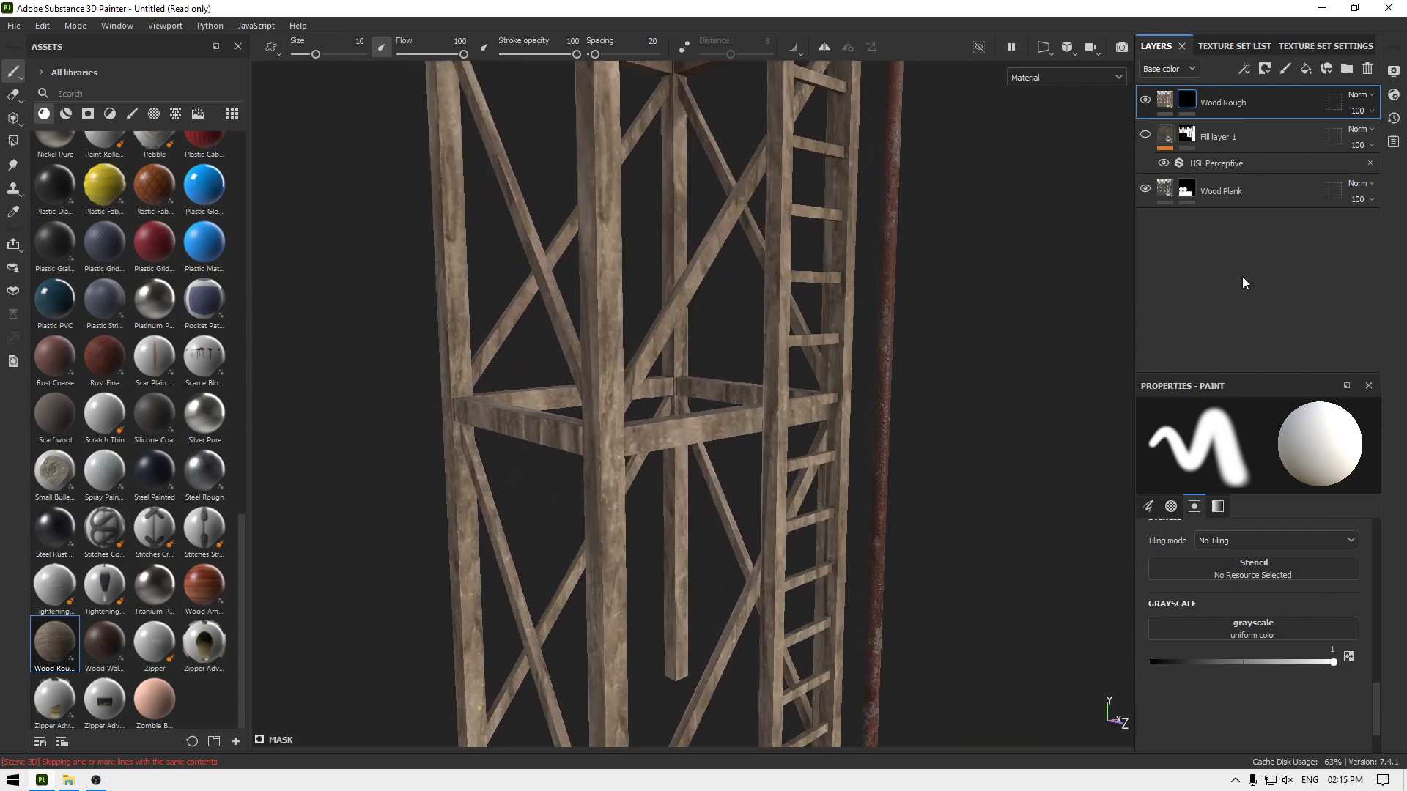
Step: Open the Wood Rough colour and darken it toward a more saturated brown
{"action": "left_click", "coordinate": [1164, 100]}
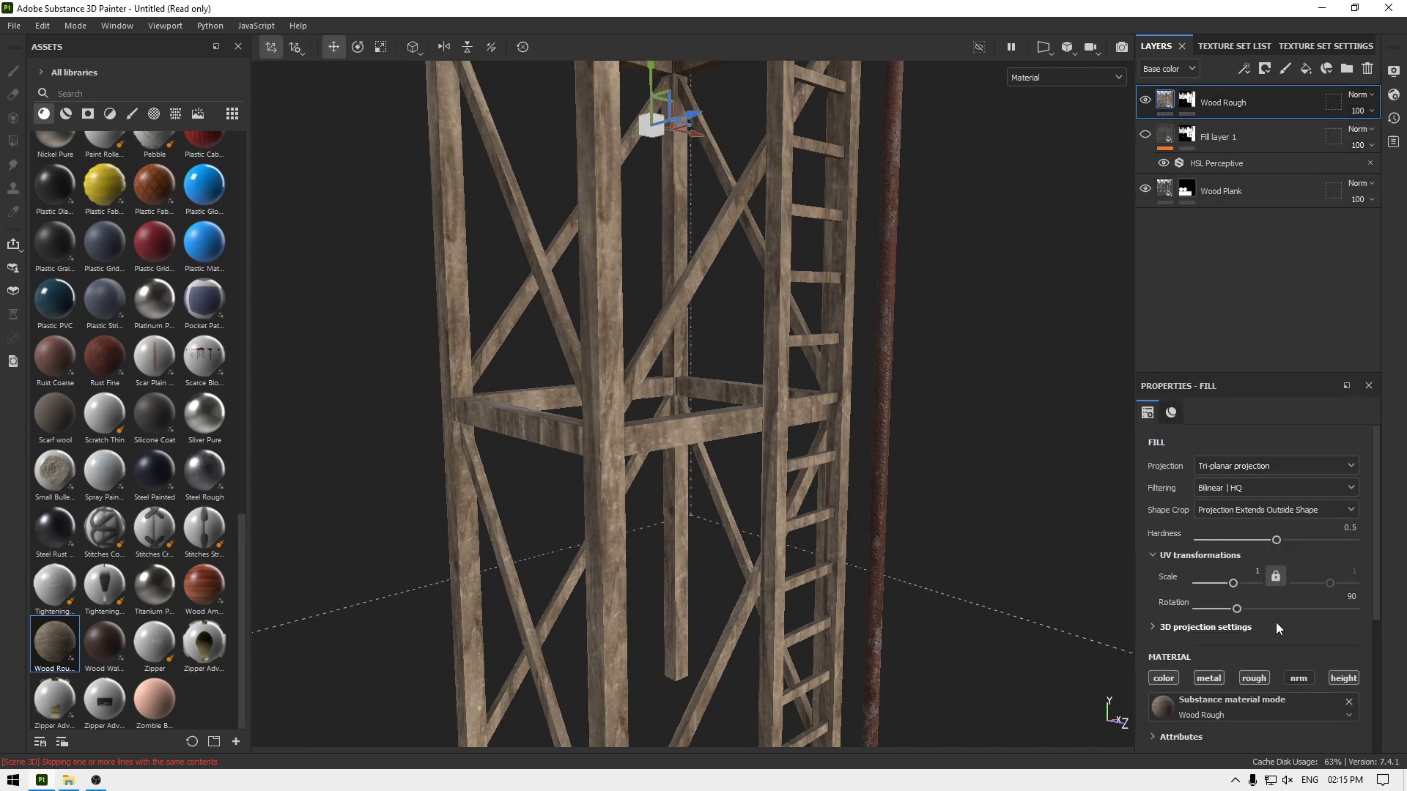
{"action": "scroll", "coordinate": [1277, 623], "scroll_direction": "down", "scroll_amount": 5}
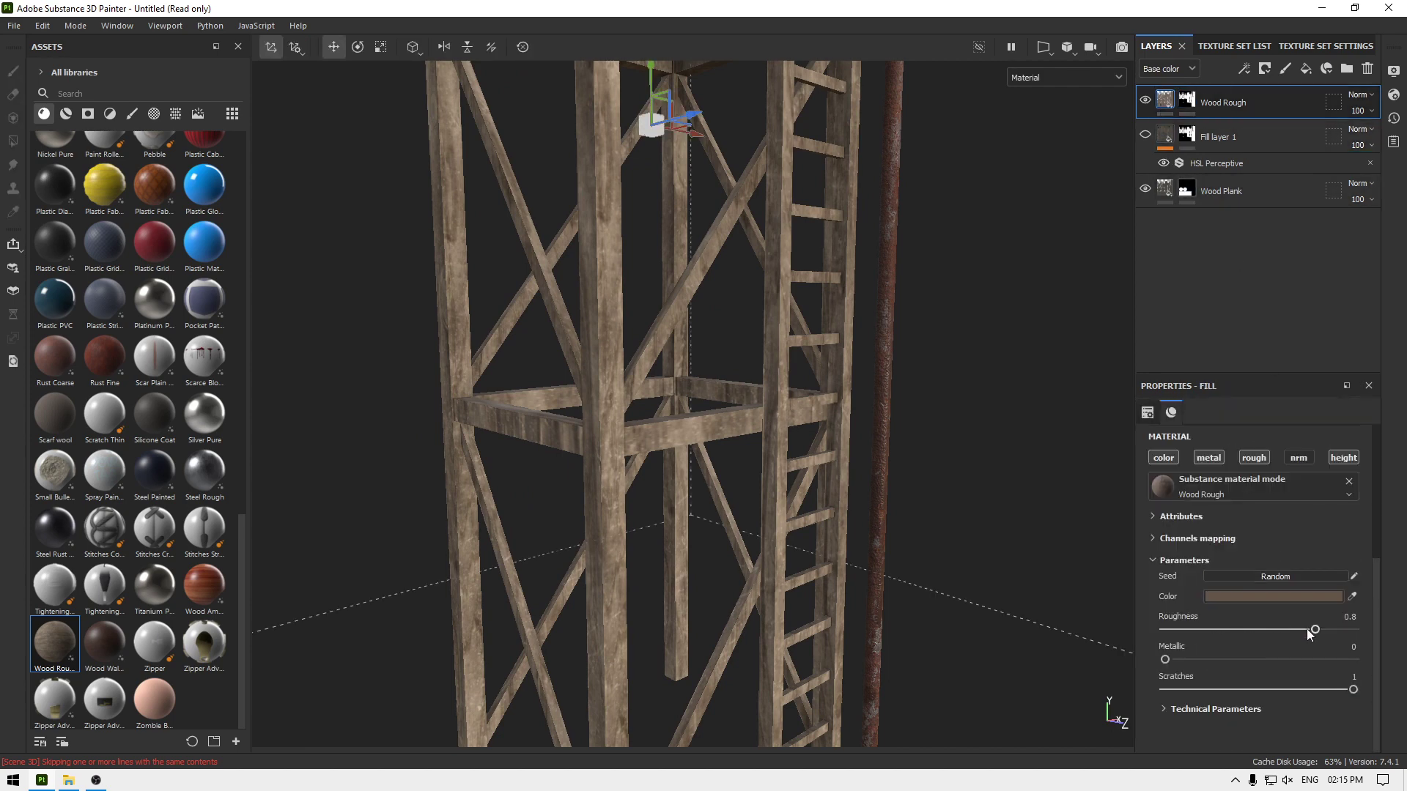
{"action": "left_click", "coordinate": [1263, 595]}
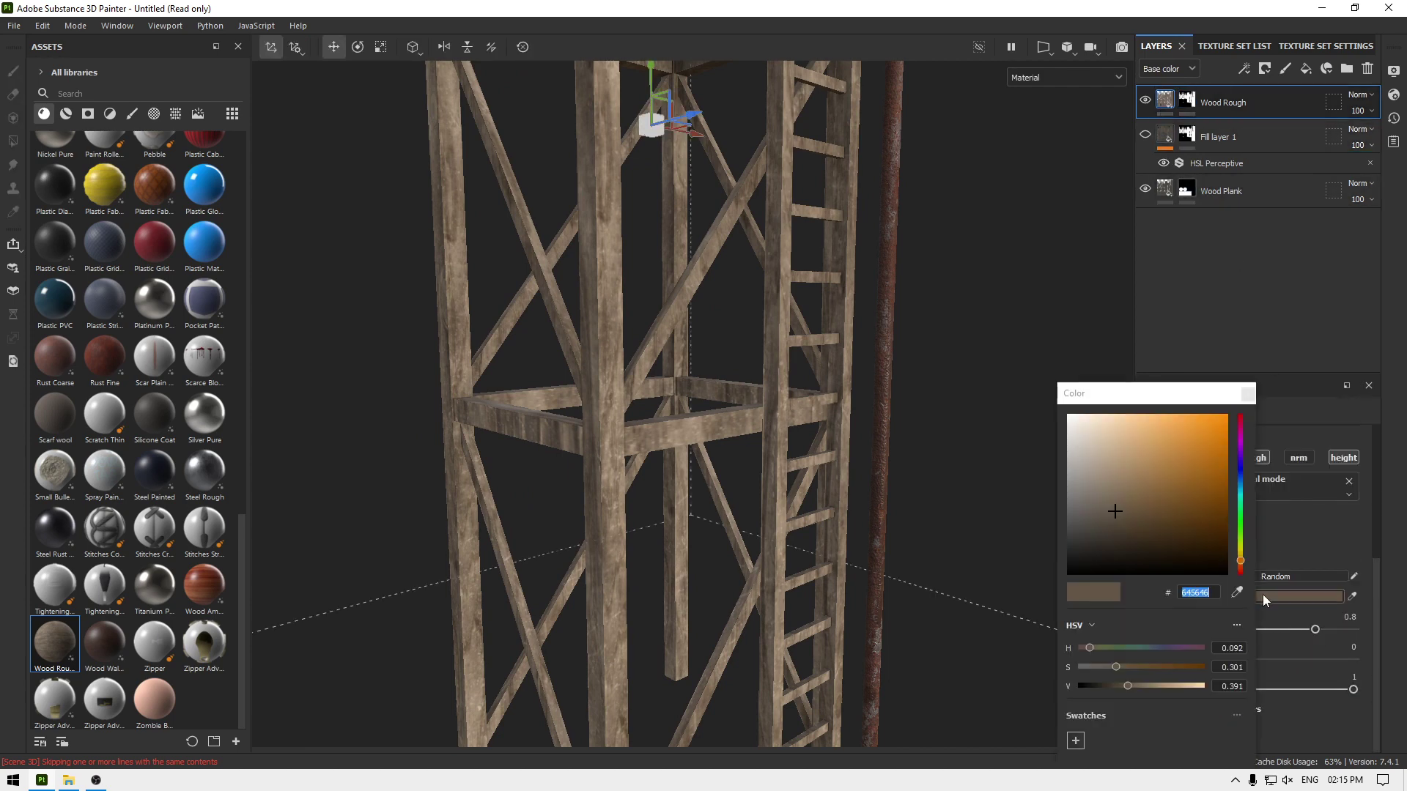
{"action": "left_click", "coordinate": [1116, 518]}
{"action": "left_click_drag", "start_coordinate": [1123, 518], "coordinate": [1129, 513]}
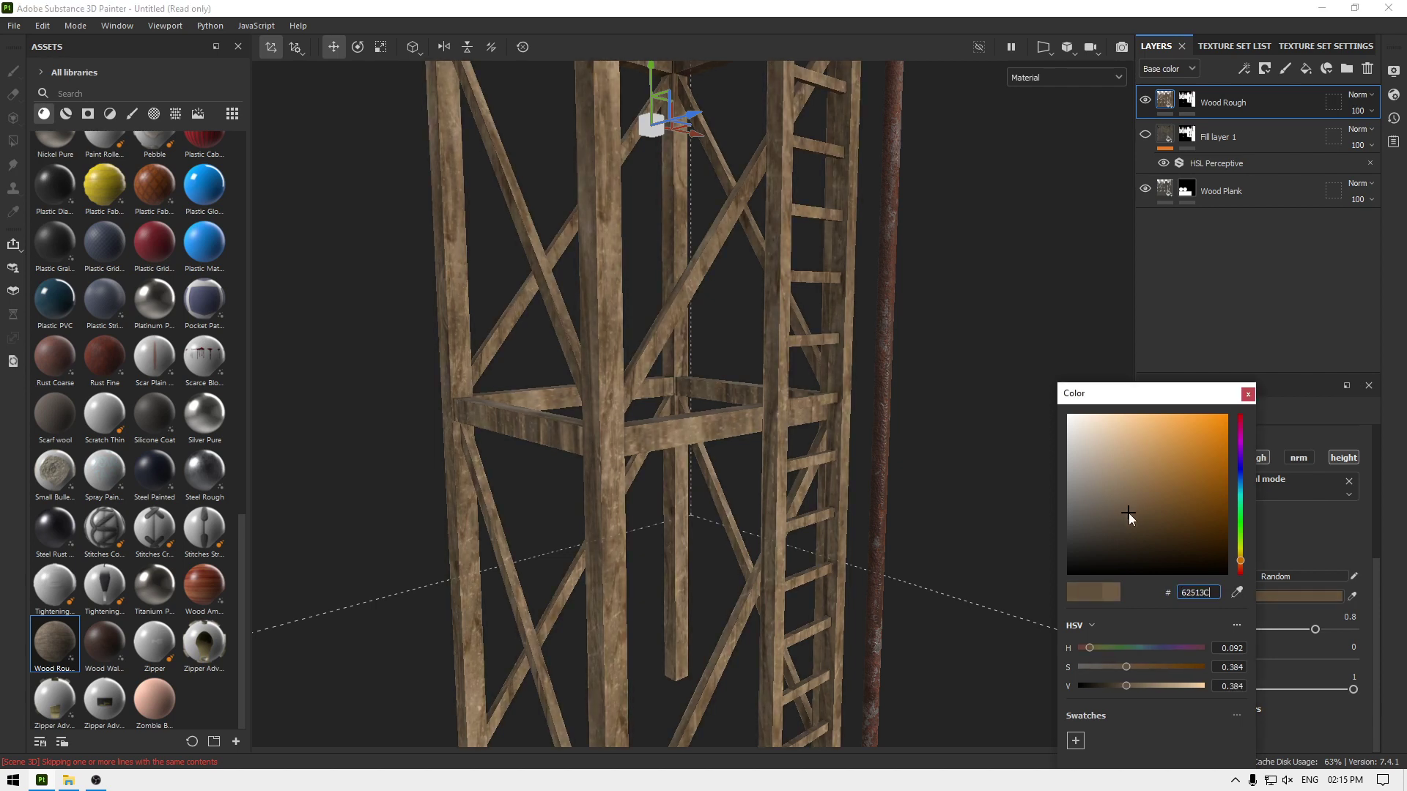
{"action": "right_click_drag", "start_coordinate": [832, 590], "coordinate": [640, 264], "text": "alt"}
{"action": "left_click_drag", "start_coordinate": [641, 263], "coordinate": [637, 339], "text": "alt"}
Step: Fine-tune the wood tint's brightness and saturation to a muted brown, 5B4E40
{"action": "left_click_drag", "start_coordinate": [1127, 515], "coordinate": [1114, 523]}
{"action": "left_click_drag", "start_coordinate": [879, 469], "coordinate": [760, 422], "text": "alt"}
{"action": "scroll", "coordinate": [774, 421], "scroll_direction": "up", "scroll_amount": 2}
{"action": "left_click", "coordinate": [1115, 518]}
{"action": "mouse_move", "coordinate": [1117, 519]}
{"action": "left_mouse_down"}
{"action": "mouse_move", "coordinate": [1130, 526]}
{"action": "mouse_move", "coordinate": [1111, 517]}
{"action": "left_mouse_up"}
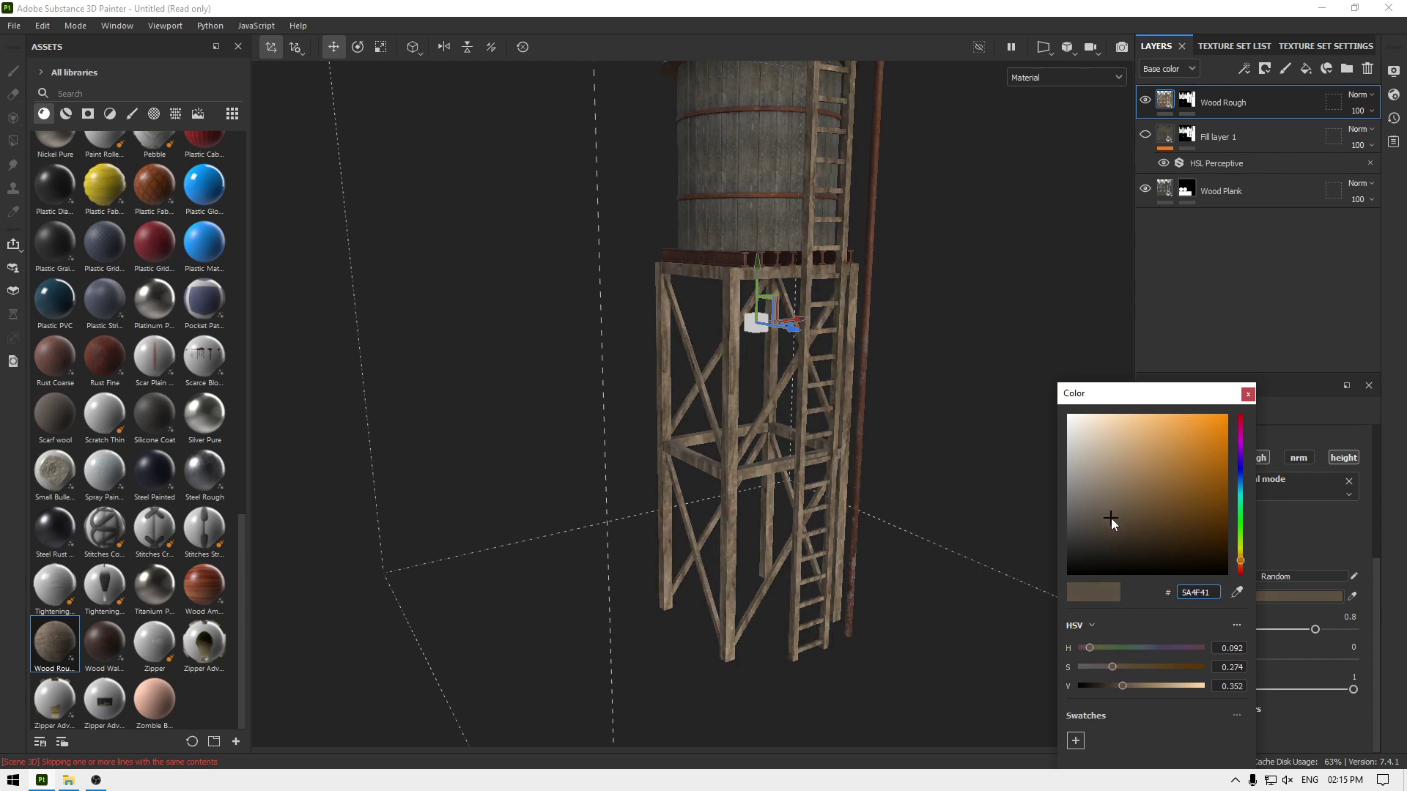
{"action": "left_click", "coordinate": [1247, 394]}
{"action": "scroll", "coordinate": [1265, 544], "scroll_direction": "up", "scroll_amount": 3}
{"action": "scroll", "coordinate": [1265, 544], "scroll_direction": "up", "scroll_amount": 2}
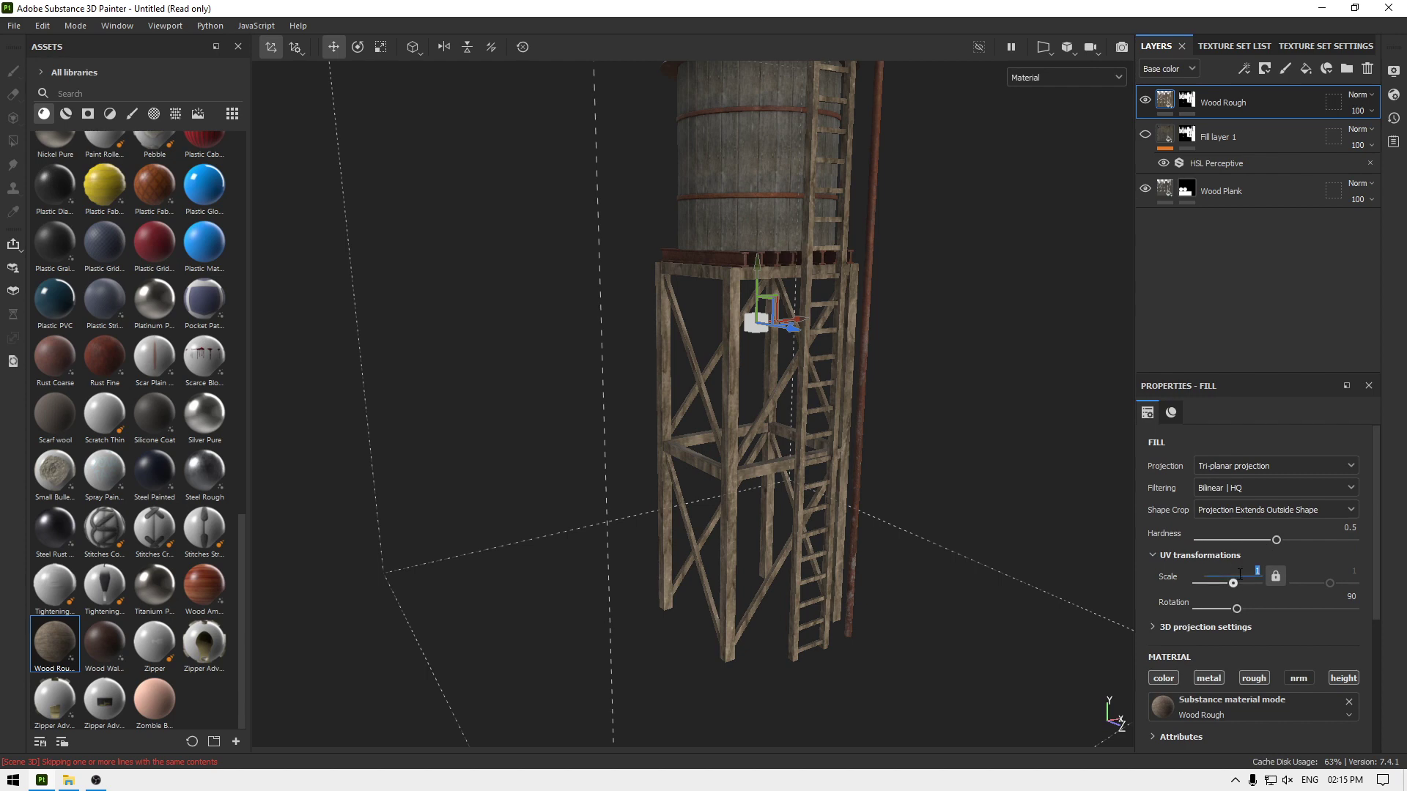
Step: Set the Wood Rough fill's UV scale to 10
{"action": "left_click", "coordinate": [1290, 629]}
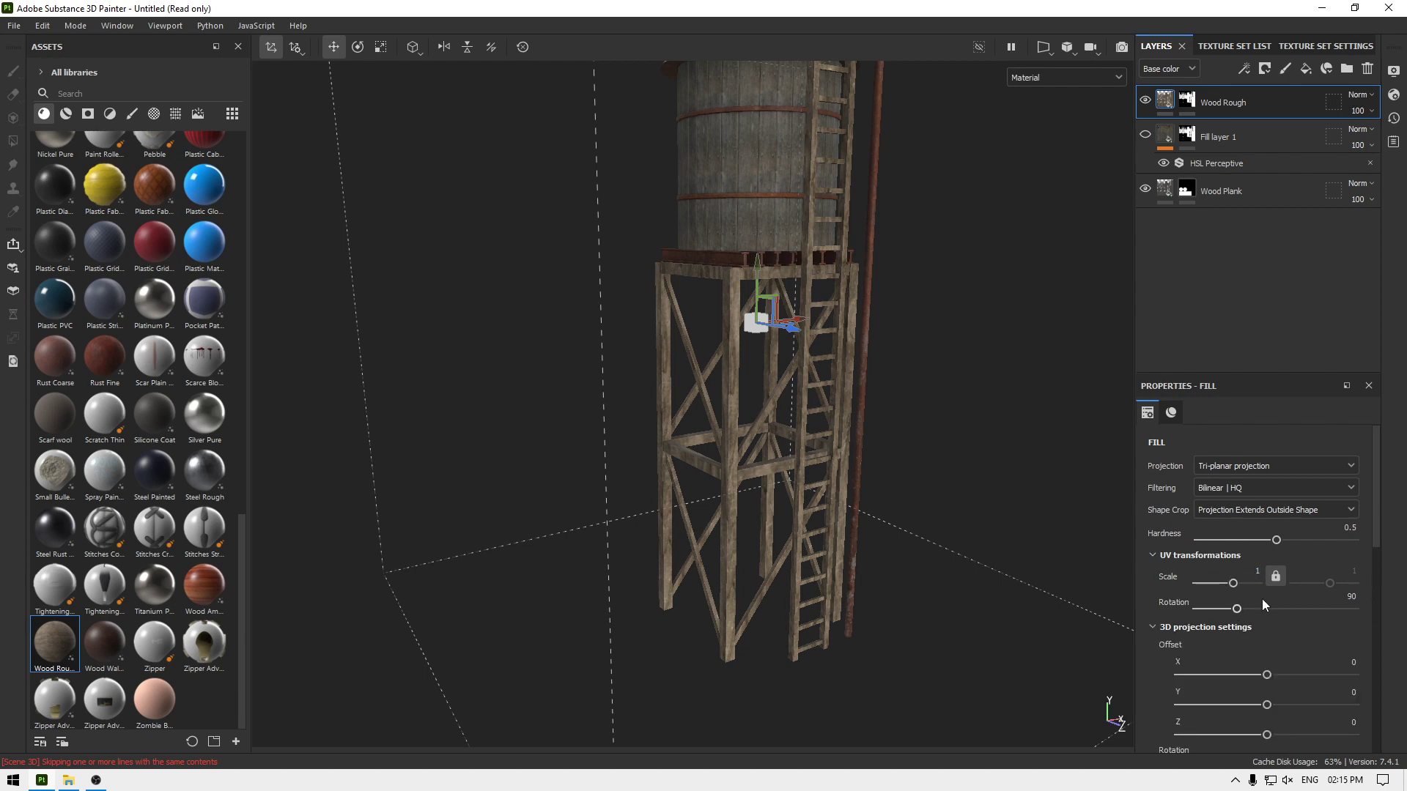
{"action": "left_click", "coordinate": [1221, 628]}
{"action": "left_click_drag", "start_coordinate": [1241, 584], "coordinate": [1243, 584]}
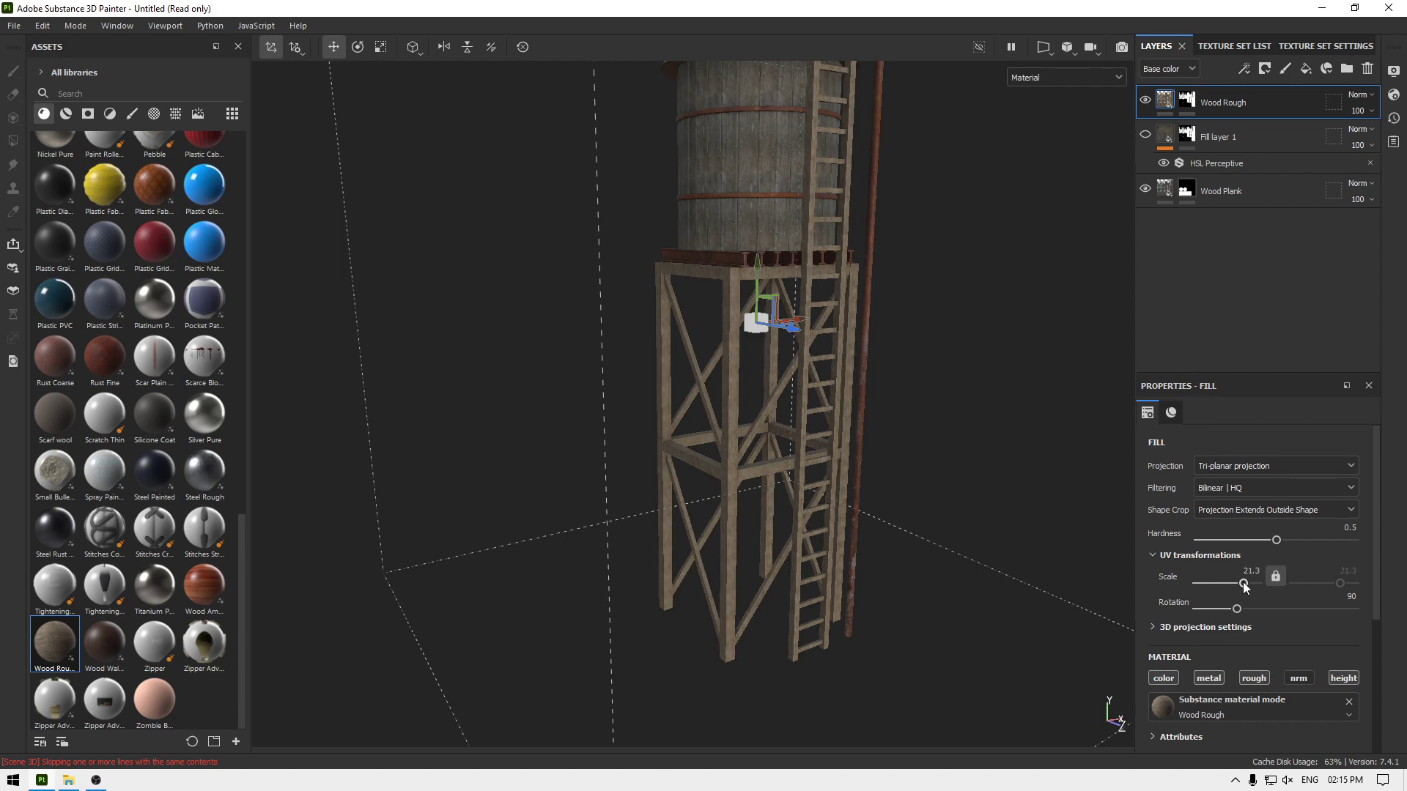
{"action": "scroll", "coordinate": [871, 429], "scroll_direction": "up", "scroll_amount": 5}
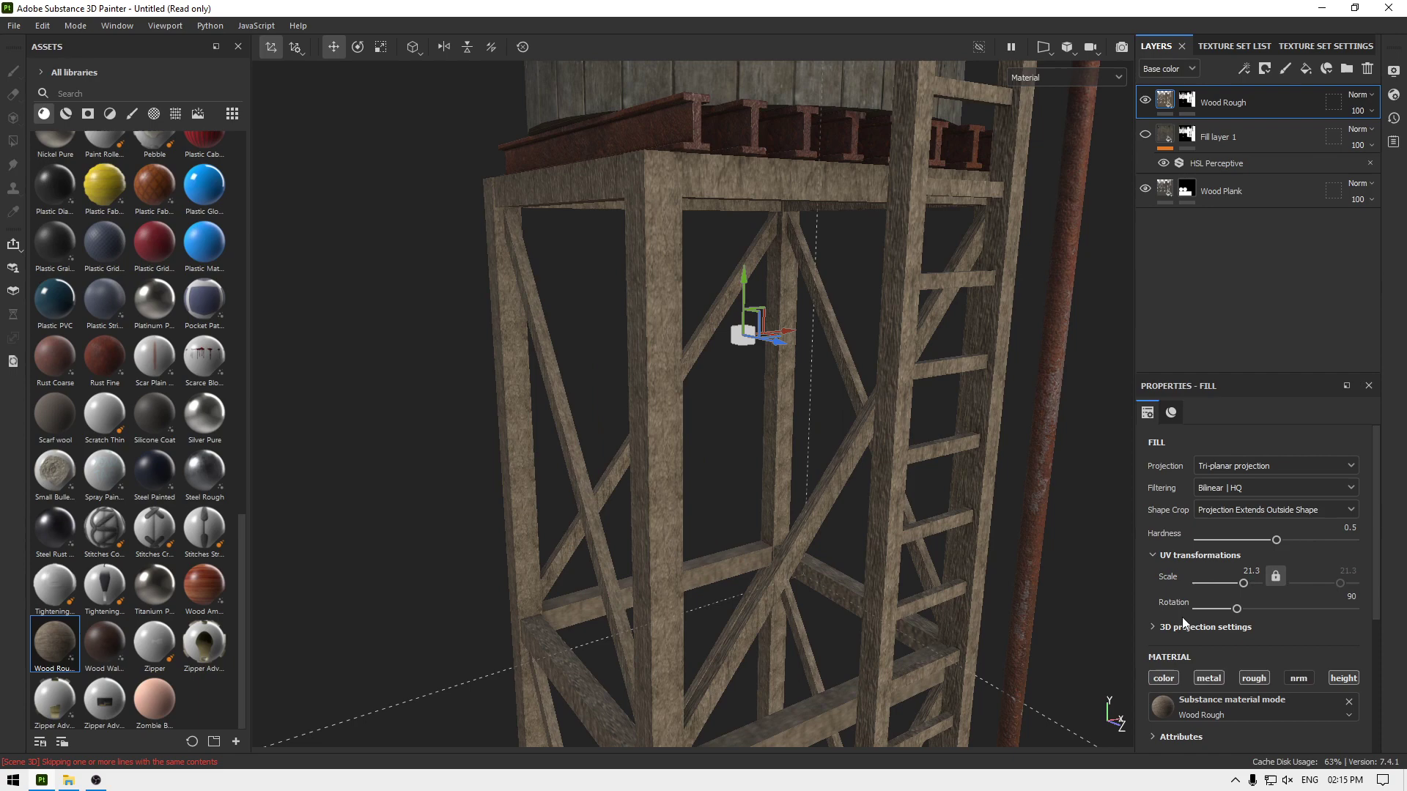
{"action": "left_click", "coordinate": [1241, 572]}
{"action": "key", "text": "Return"}
Step: Orbit and zoom around the tower to inspect the tighter wood grain on frame and tank
{"action": "scroll", "coordinate": [792, 396], "scroll_direction": "down", "scroll_amount": 5}
{"action": "left_click_drag", "start_coordinate": [645, 344], "coordinate": [622, 292], "text": "alt"}
{"action": "left_click_drag", "start_coordinate": [735, 517], "coordinate": [697, 386], "text": "alt"}
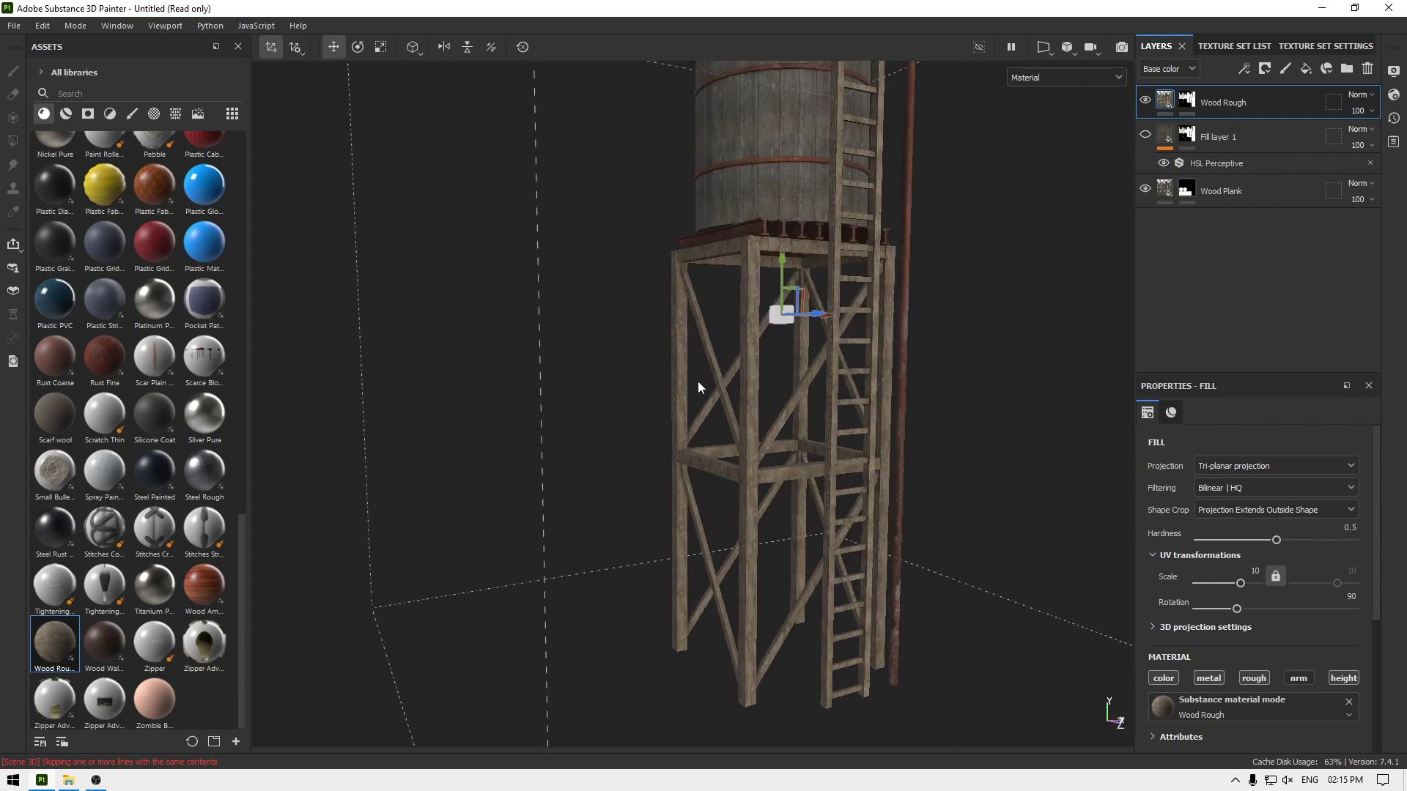
{"action": "scroll", "coordinate": [749, 575], "scroll_direction": "up", "scroll_amount": 5}
{"action": "left_click_drag", "start_coordinate": [749, 576], "coordinate": [926, 551], "text": "alt"}
{"action": "right_click_drag", "start_coordinate": [970, 611], "coordinate": [649, 176], "text": "alt"}
{"action": "middle_click_drag", "start_coordinate": [648, 176], "coordinate": [779, 256], "text": "alt"}
{"action": "left_click_drag", "start_coordinate": [776, 255], "coordinate": [750, 295], "text": "alt"}
{"action": "middle_click_drag", "start_coordinate": [749, 295], "coordinate": [614, 429], "text": "alt"}
{"action": "right_click_drag", "start_coordinate": [614, 429], "coordinate": [777, 656], "text": "alt"}
{"action": "right_click_drag", "start_coordinate": [774, 431], "coordinate": [785, 550], "text": "alt"}
{"action": "left_click_drag", "start_coordinate": [785, 550], "coordinate": [817, 528], "text": "alt"}
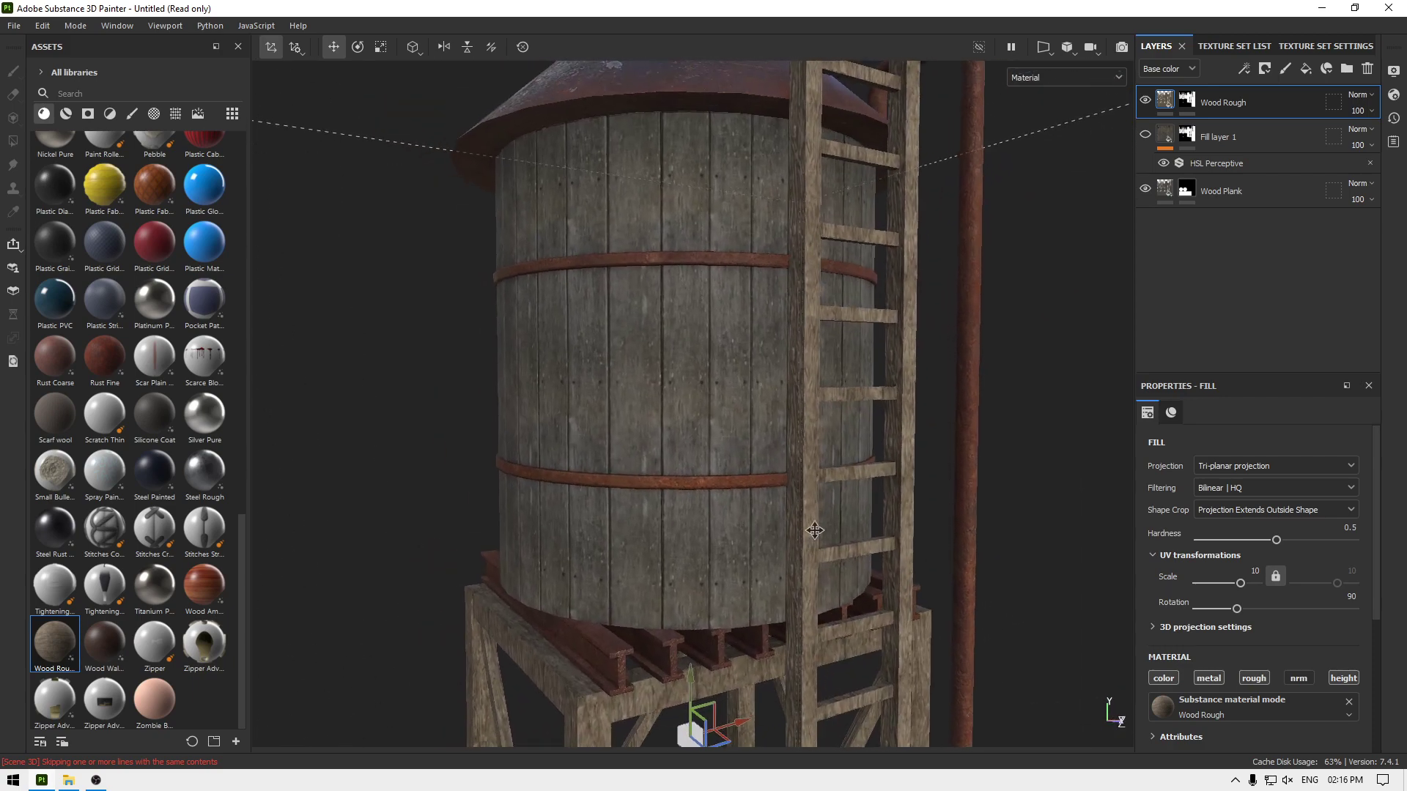
{"action": "middle_click_drag", "start_coordinate": [817, 529], "coordinate": [833, 479], "text": "alt"}
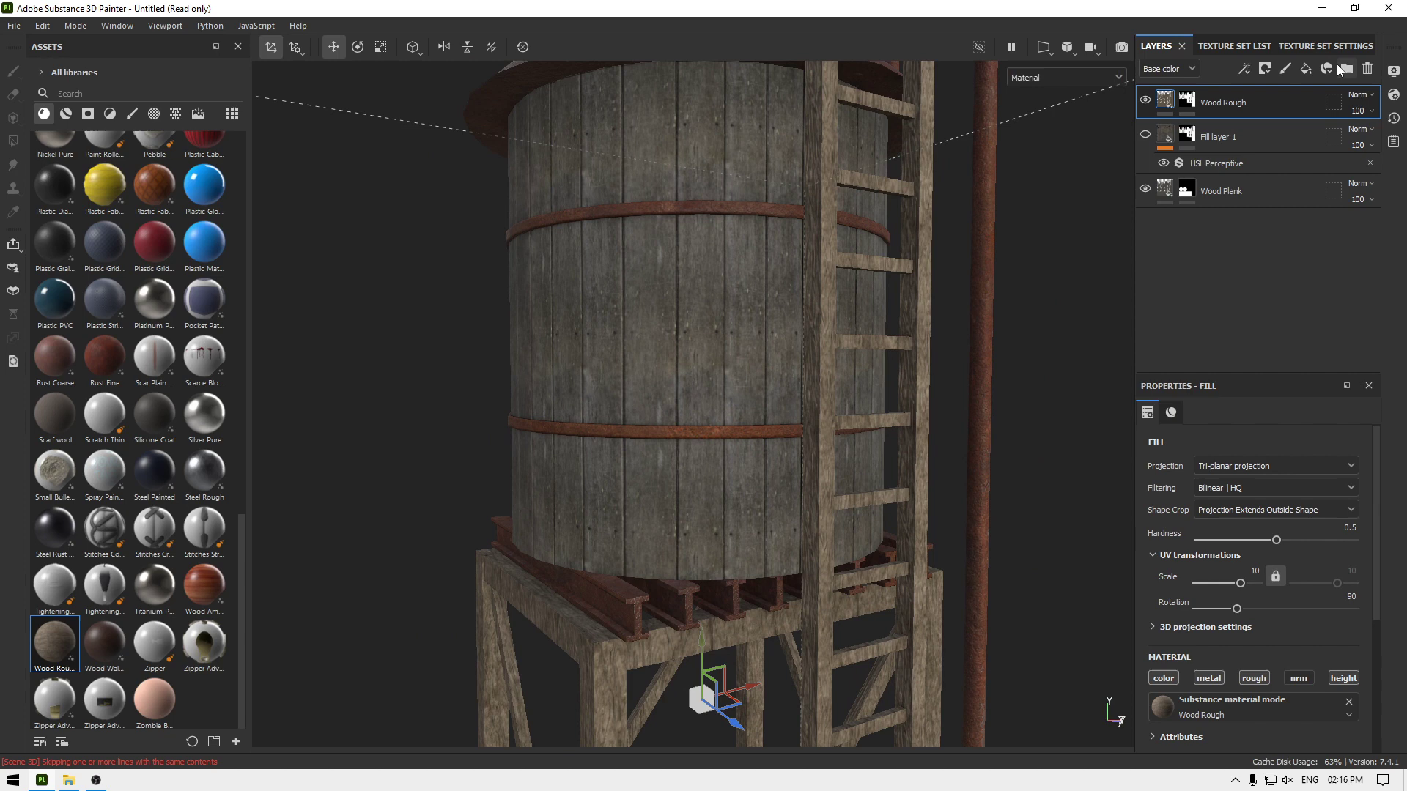
Step: Delete Fill layer 1 and add an HSL Perceptive filter to the Wood Plank layer
{"action": "left_click", "coordinate": [1246, 137]}
{"action": "left_click", "coordinate": [1368, 70]}
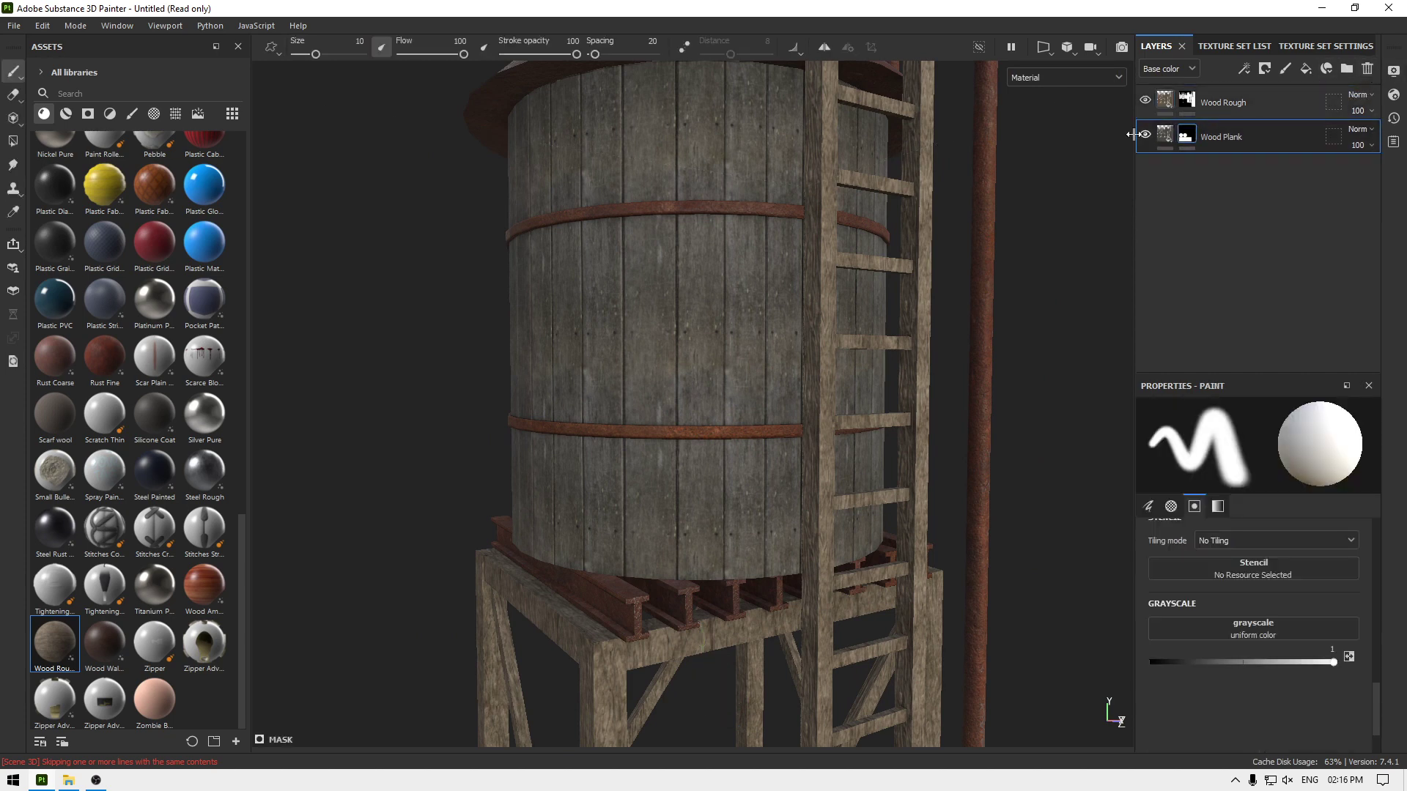
{"action": "left_click", "coordinate": [1171, 140]}
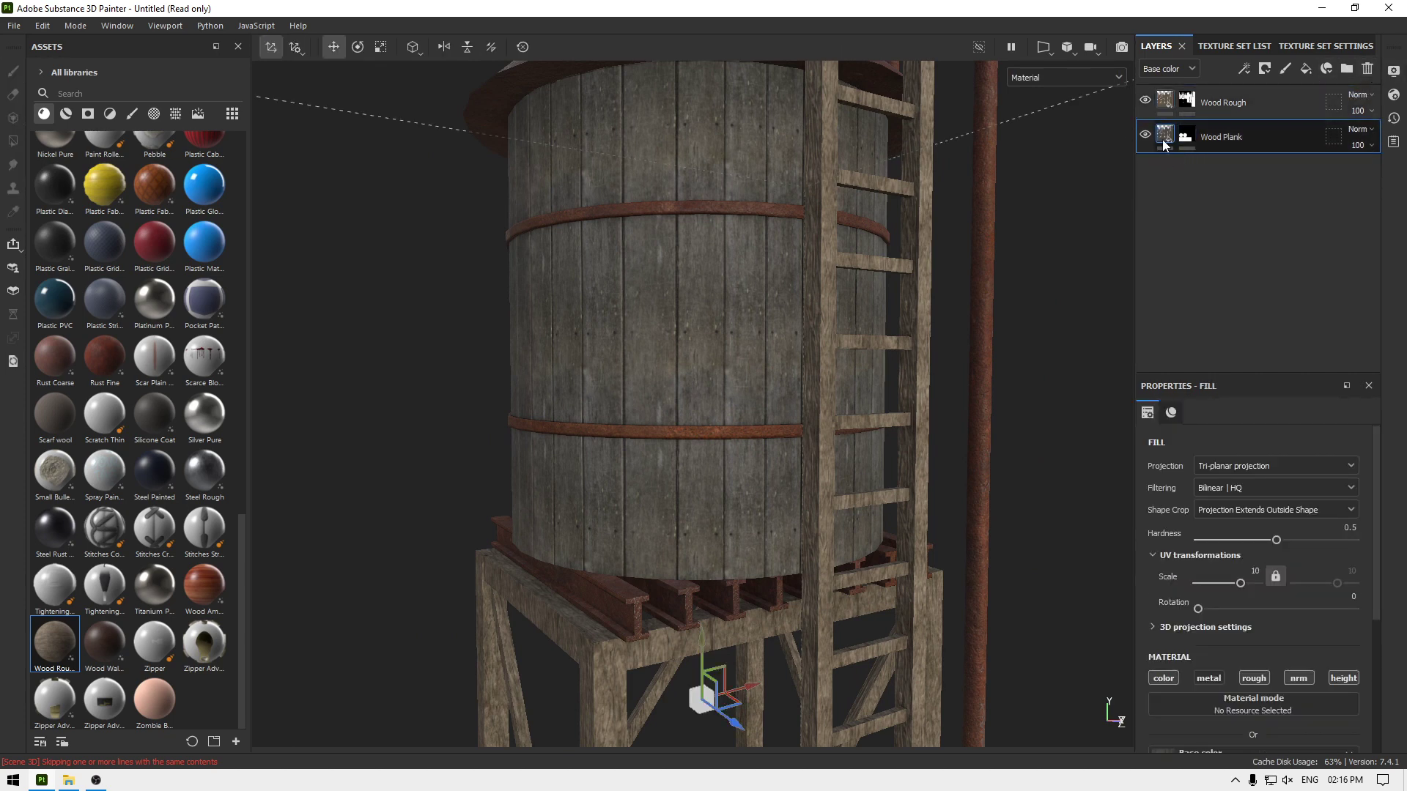
{"action": "right_click", "coordinate": [1162, 139]}
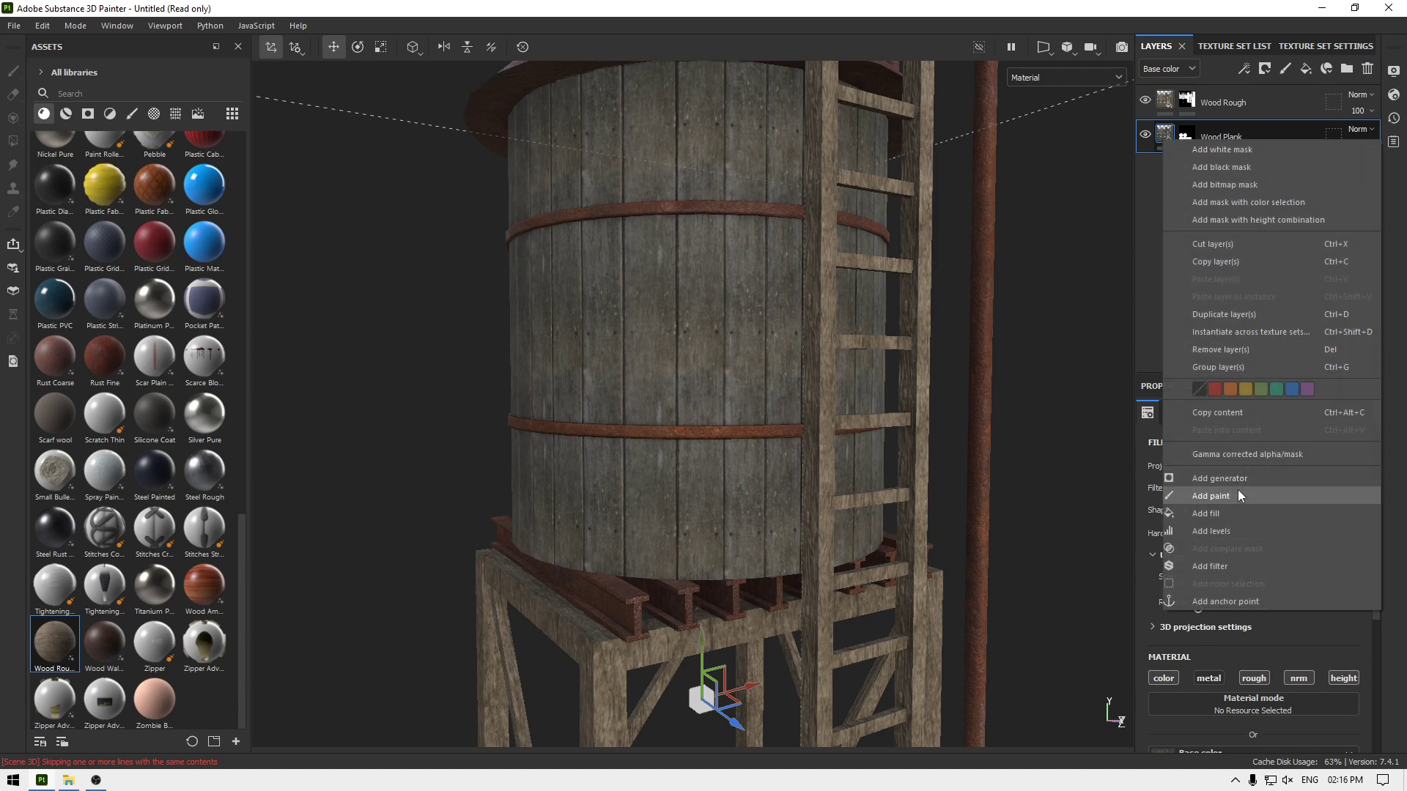
{"action": "left_click", "coordinate": [1233, 567]}
{"action": "left_click", "coordinate": [1248, 461]}
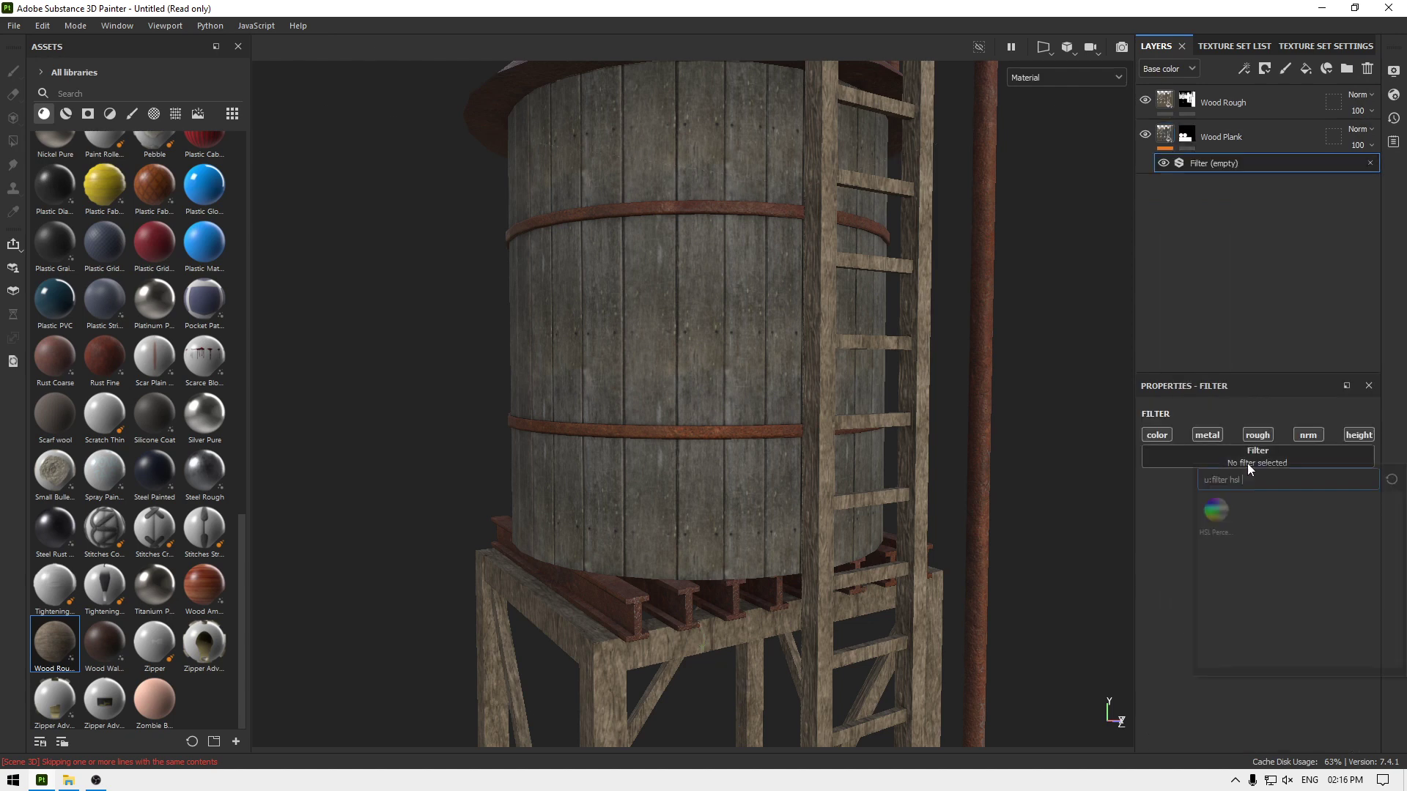
{"action": "left_click", "coordinate": [1217, 514]}
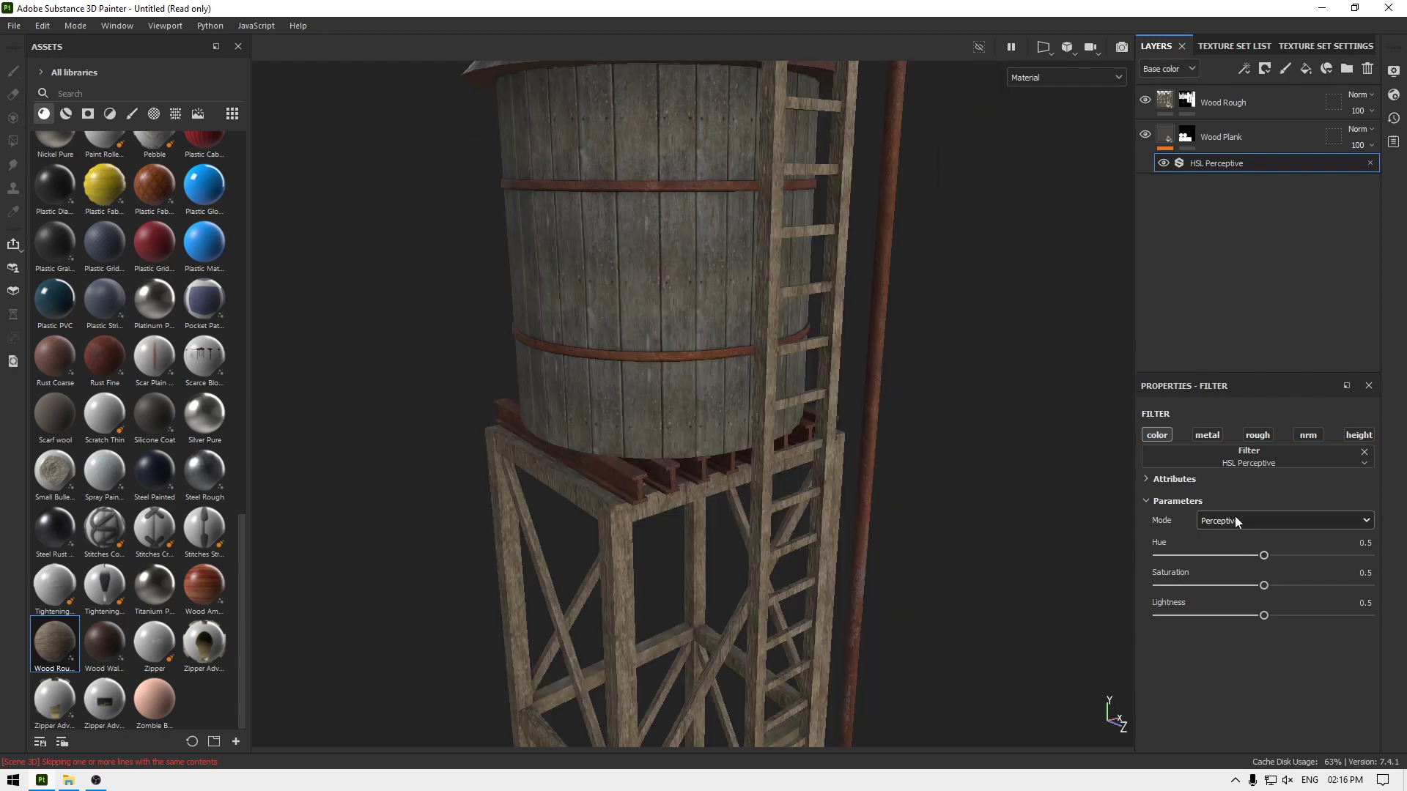
Step: Set the HSL filter to Regular mode with hue 1, saturation 0.554, lightness 0.481
{"action": "left_click_drag", "start_coordinate": [1265, 587], "coordinate": [1163, 558]}
{"action": "left_click_drag", "start_coordinate": [1262, 617], "coordinate": [1266, 616]}
{"action": "left_click", "coordinate": [1219, 520]}
{"action": "left_click", "coordinate": [1234, 544]}
{"action": "left_click_drag", "start_coordinate": [1162, 555], "coordinate": [1320, 557]}
{"action": "left_click_drag", "start_coordinate": [1274, 592], "coordinate": [1281, 592]}
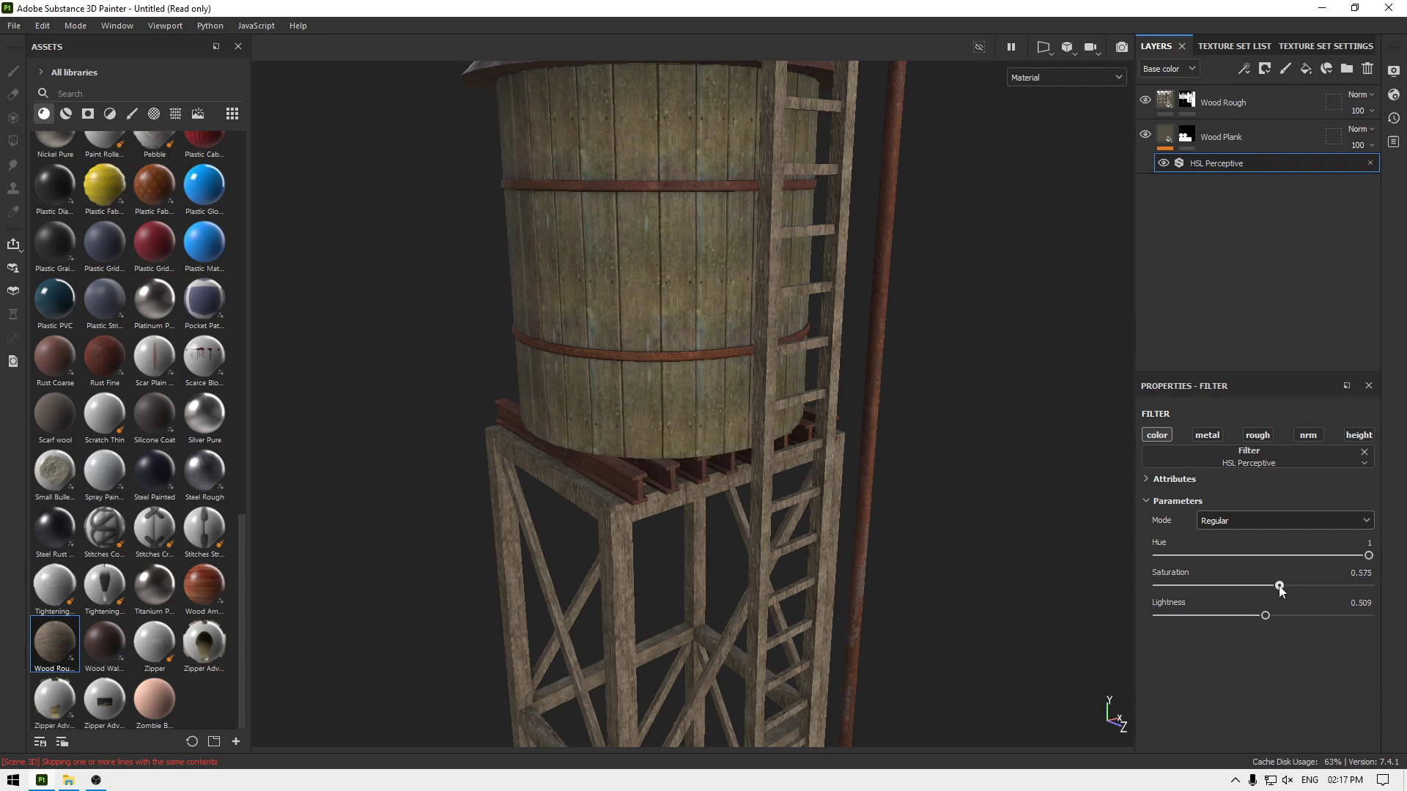
{"action": "left_click_drag", "start_coordinate": [1262, 618], "coordinate": [1272, 590]}
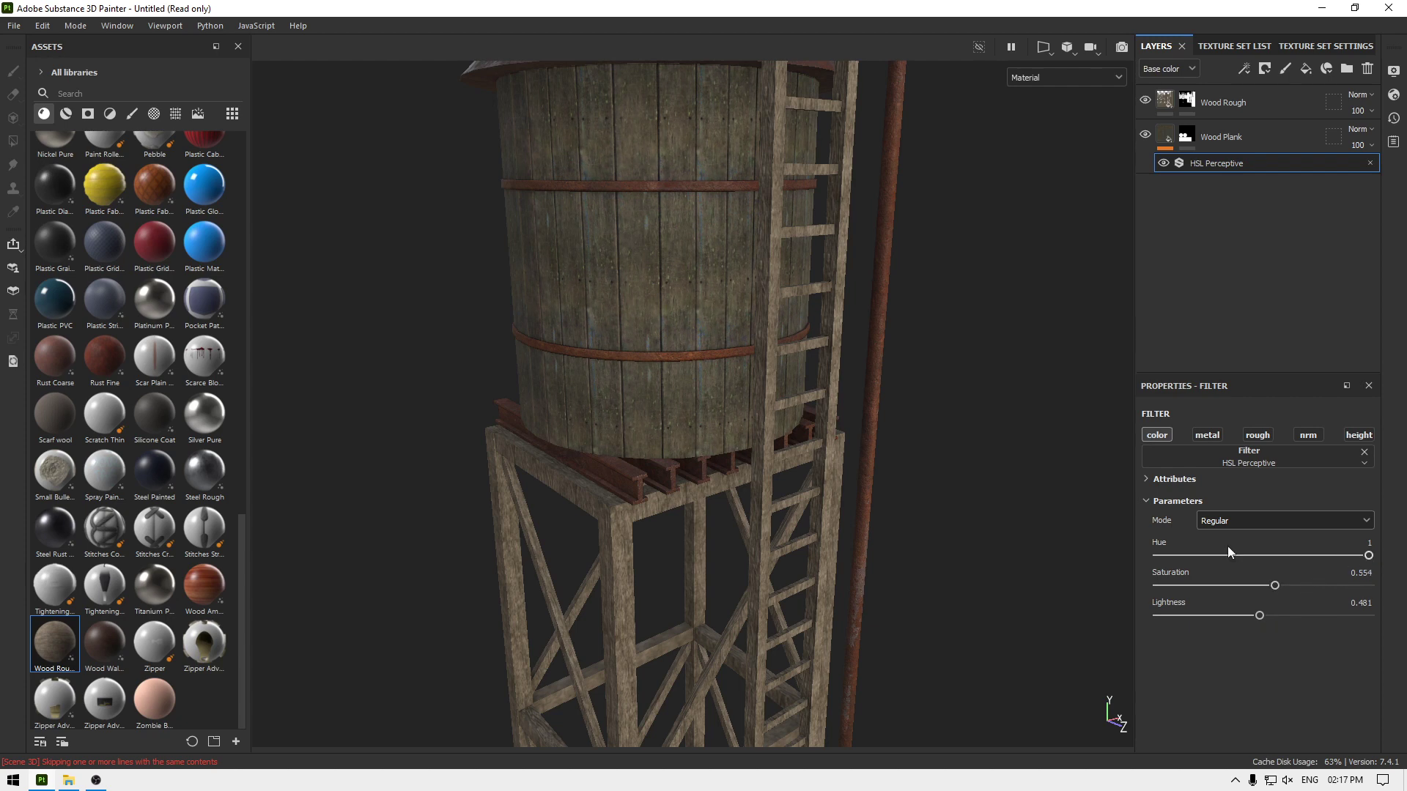
{"action": "right_click_drag", "start_coordinate": [724, 507], "coordinate": [663, 333], "text": "alt"}
{"action": "left_click_drag", "start_coordinate": [663, 333], "coordinate": [691, 399], "text": "alt"}
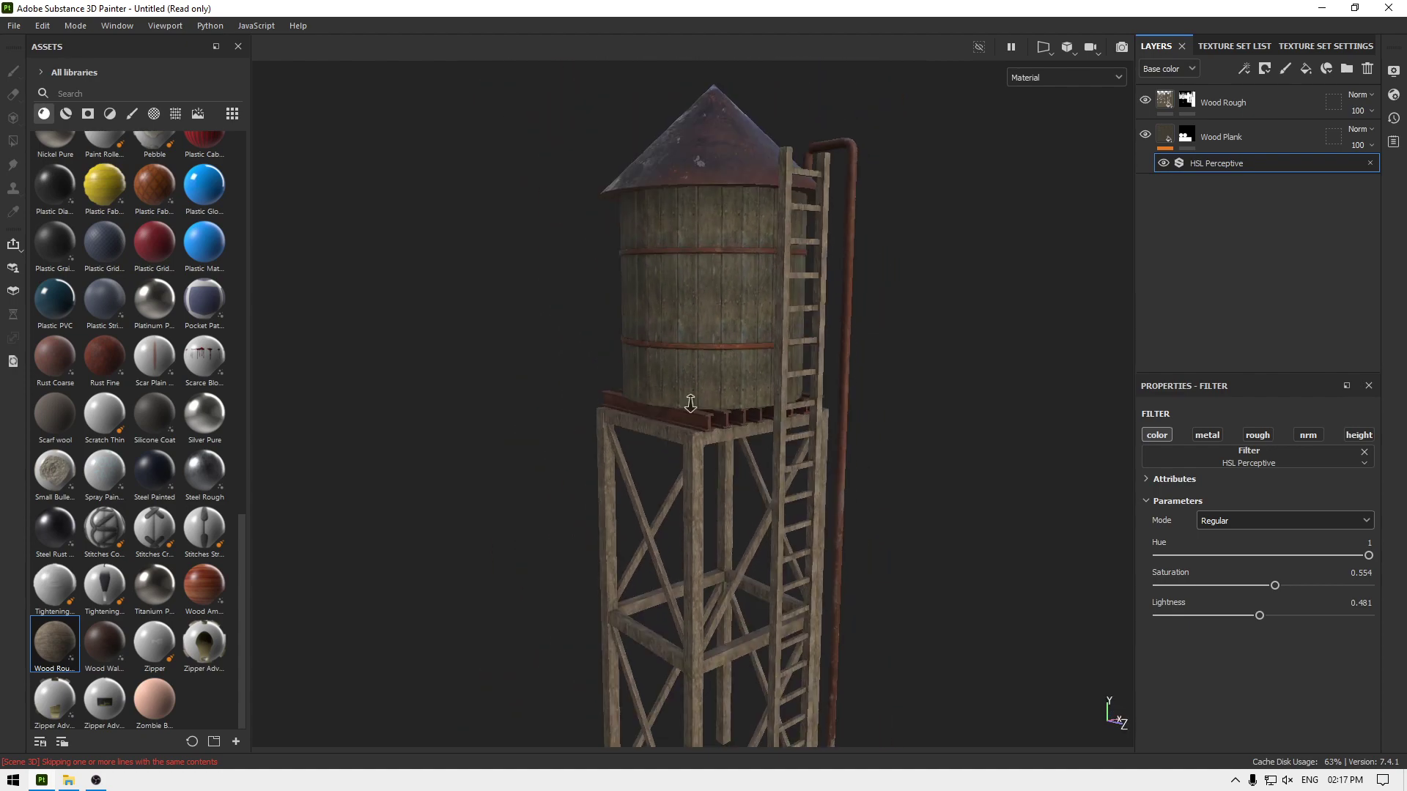
{"action": "right_click_drag", "start_coordinate": [691, 399], "coordinate": [722, 382], "text": "alt"}
Step: Eyedropper the Wood Rough tint from the tower, giving a darker olive-brown, 4E473A
{"action": "left_click", "coordinate": [1162, 104]}
{"action": "scroll", "coordinate": [1182, 600], "scroll_direction": "down", "scroll_amount": 3}
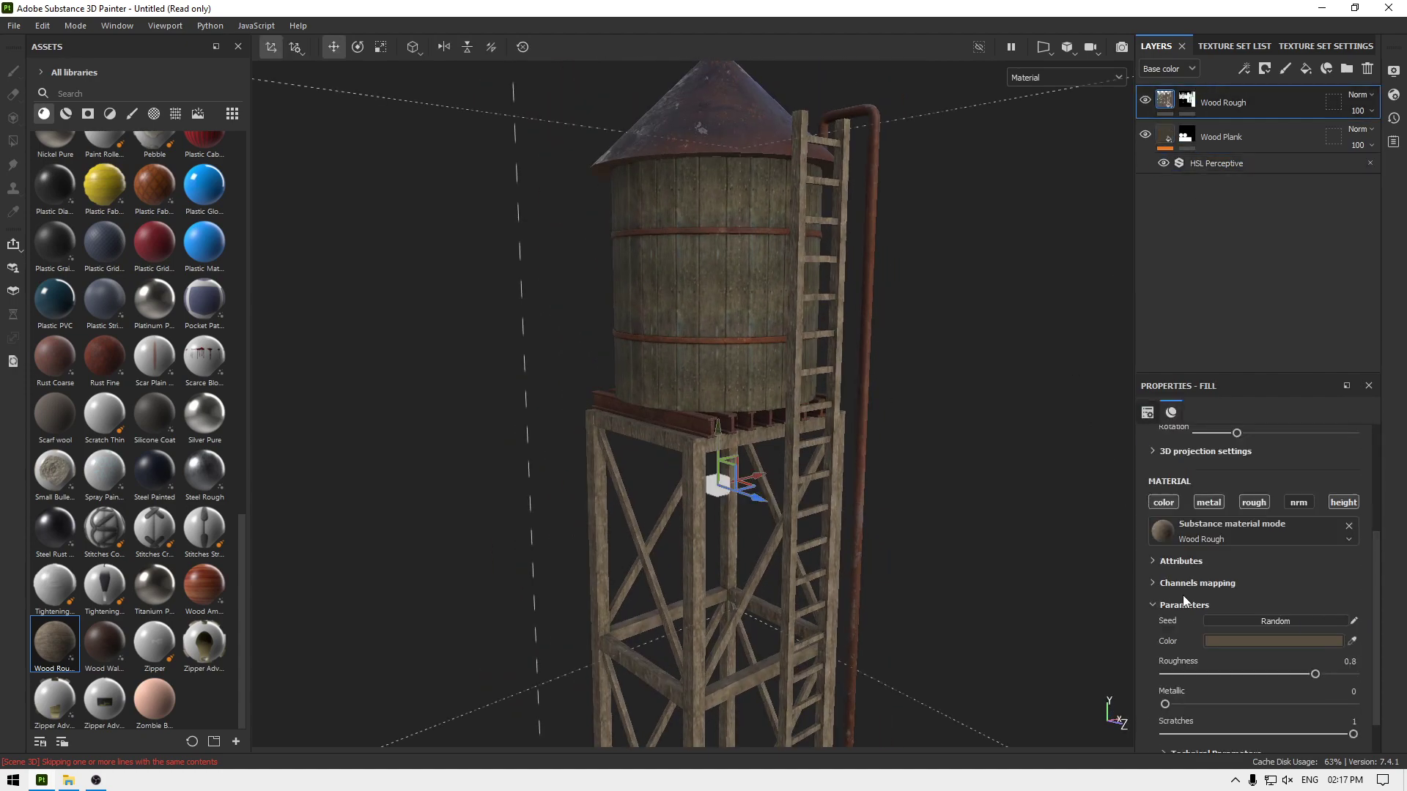
{"action": "left_click", "coordinate": [1223, 636]}
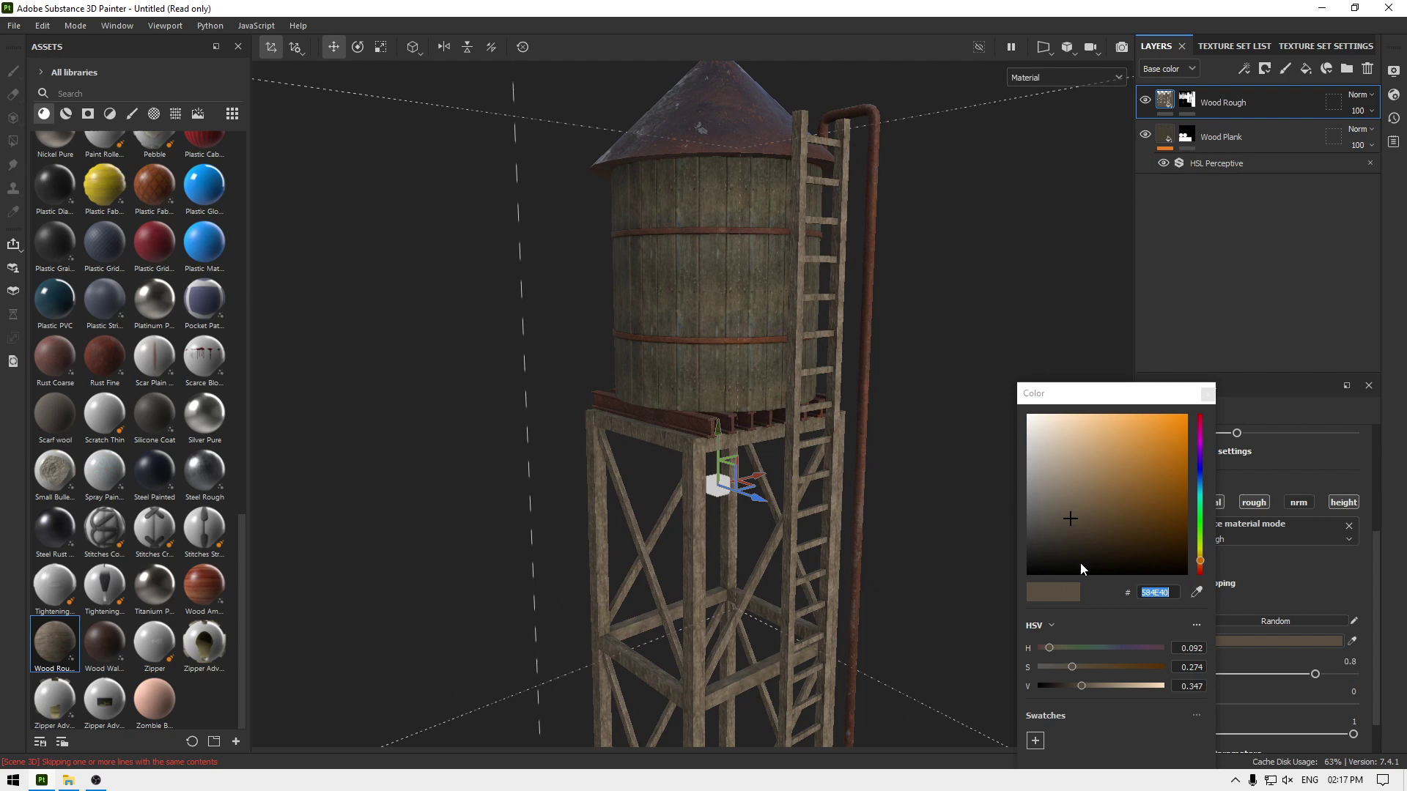
{"action": "left_click", "coordinate": [1196, 593]}
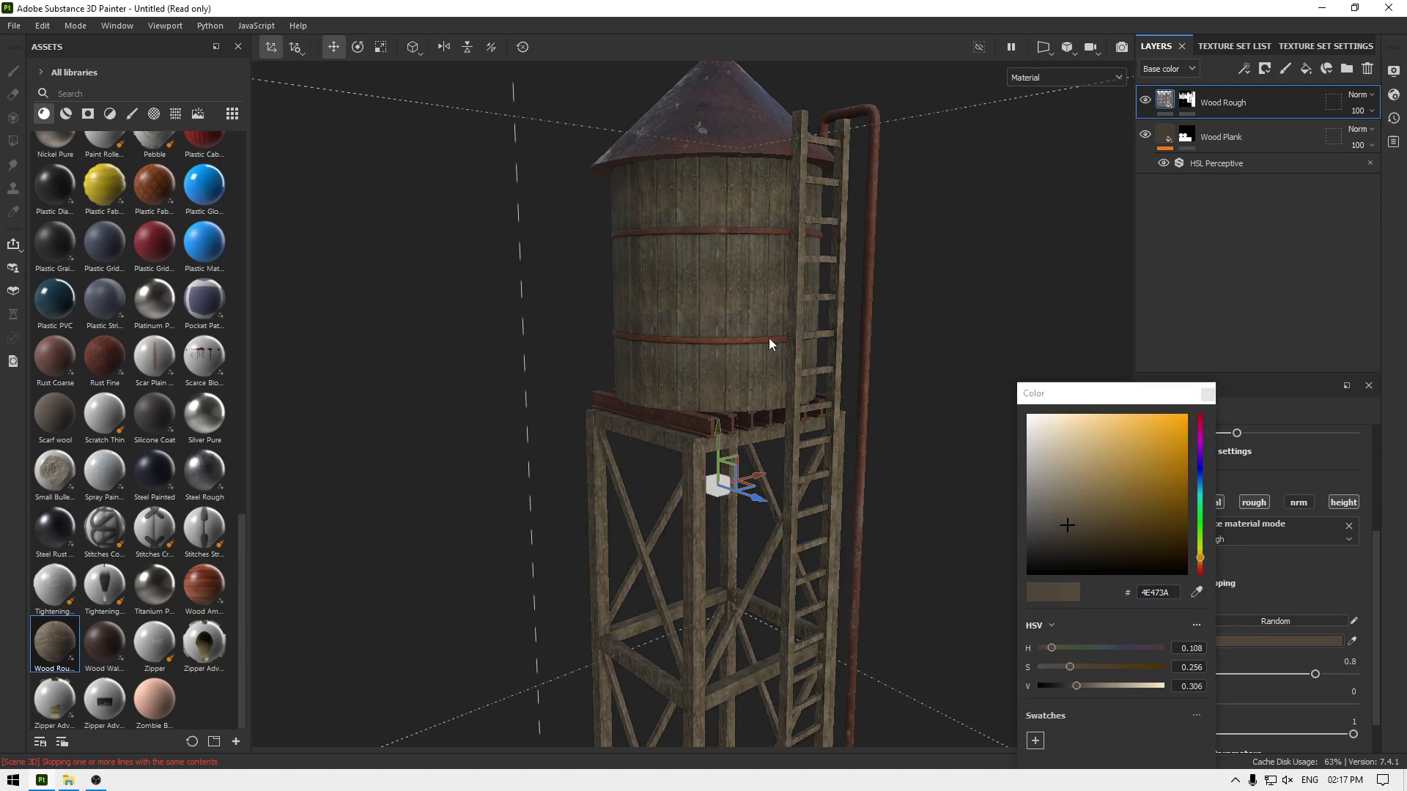
{"action": "left_click_drag", "start_coordinate": [708, 342], "coordinate": [649, 331], "text": "alt"}
{"action": "scroll", "coordinate": [776, 487], "scroll_direction": "up", "scroll_amount": 2}
{"action": "left_click_drag", "start_coordinate": [776, 486], "coordinate": [821, 513], "text": "alt"}
{"action": "left_click", "coordinate": [1207, 395]}
{"action": "left_click_drag", "start_coordinate": [777, 359], "coordinate": [516, 397], "text": "alt"}
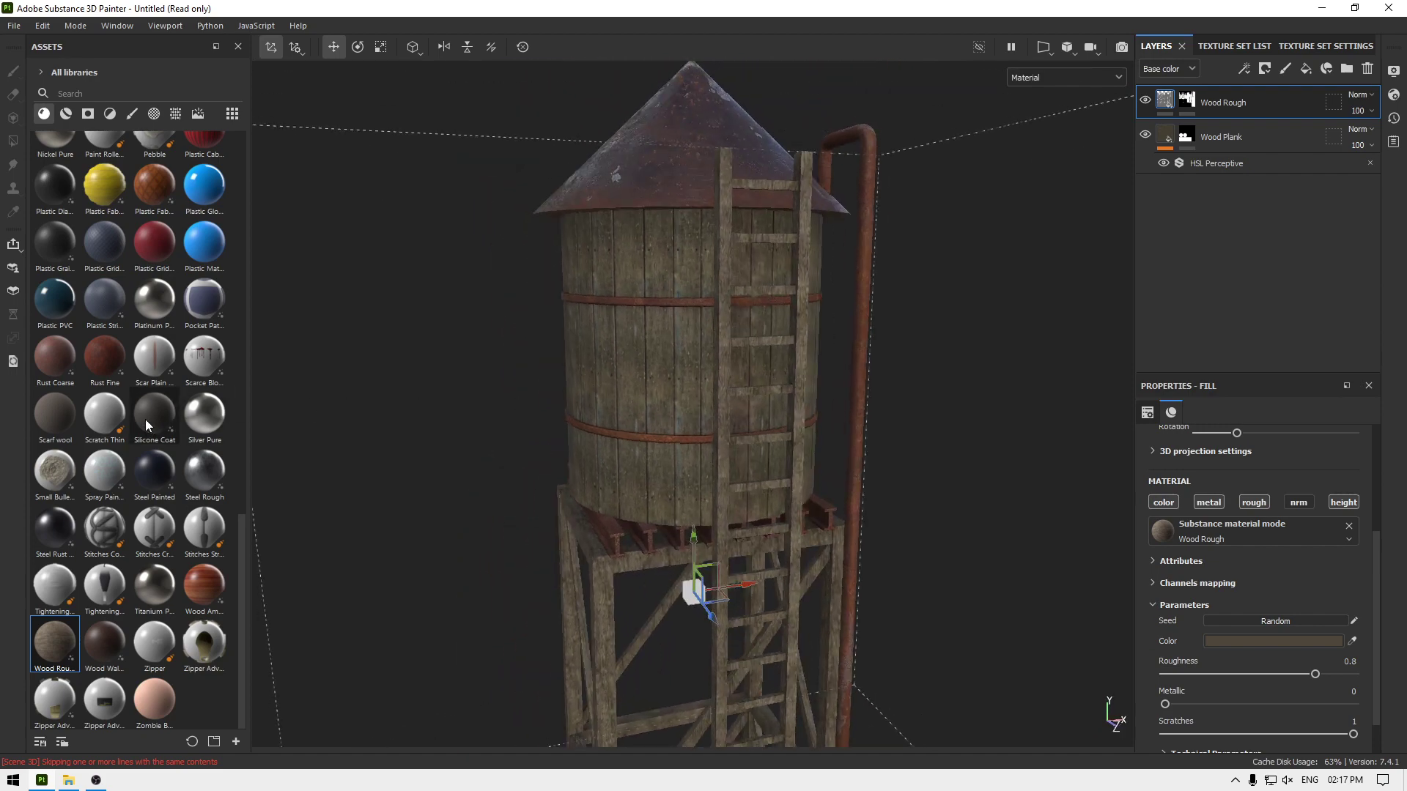
Step: Add Large Rust Leaks from Assets as the new top layer
{"action": "scroll", "coordinate": [148, 473], "scroll_direction": "up", "scroll_amount": 5}
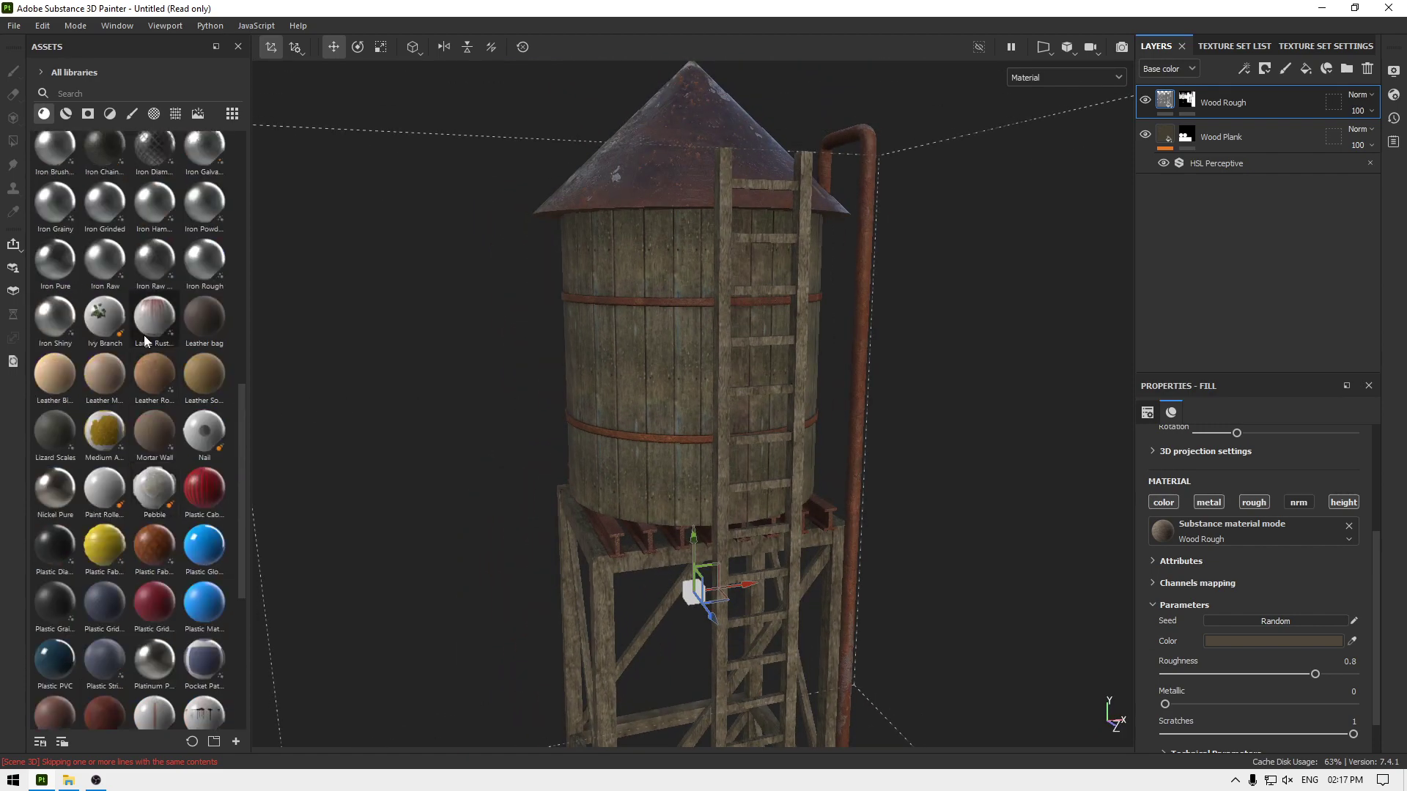
{"action": "mouse_move", "coordinate": [145, 341]}
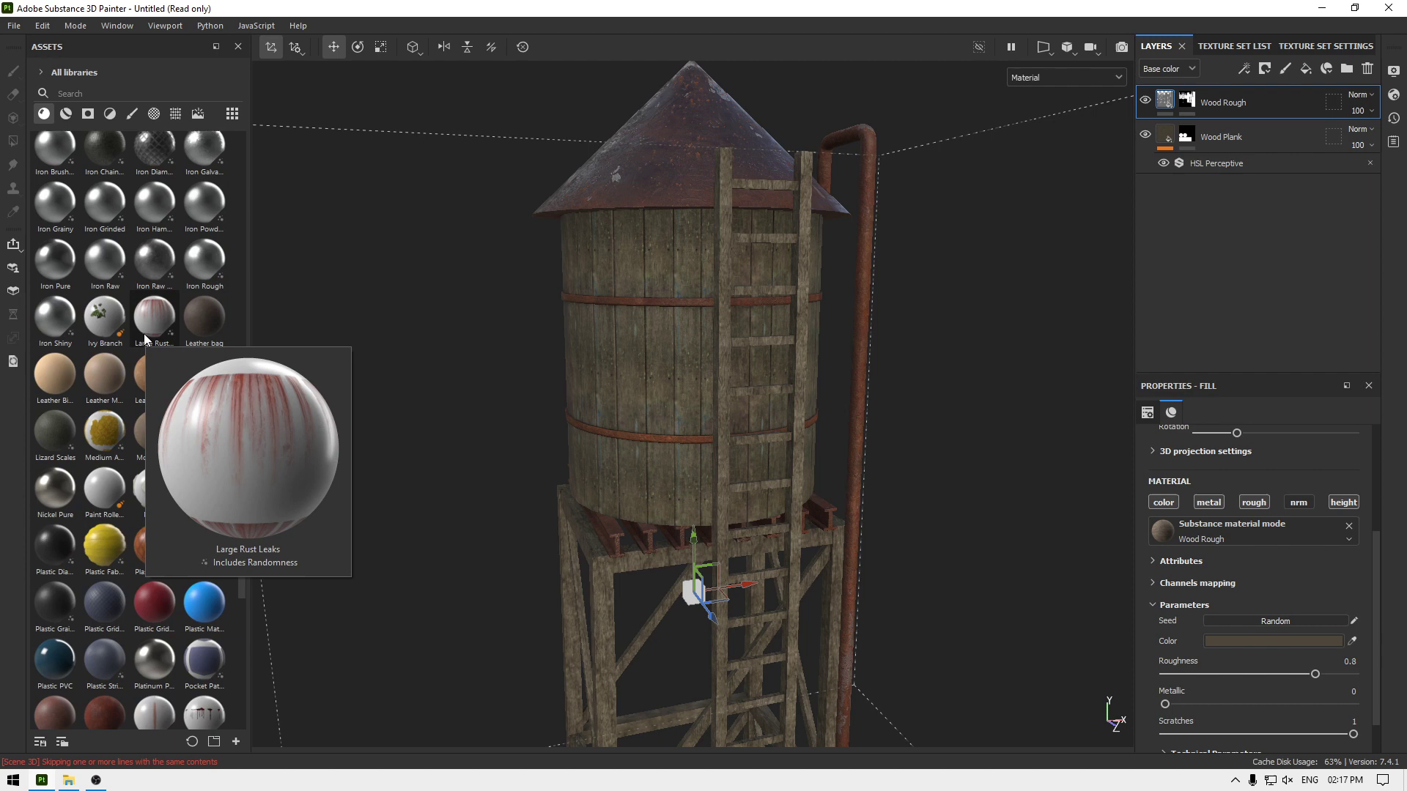
{"action": "left_click_drag", "start_coordinate": [148, 335], "coordinate": [1247, 89]}
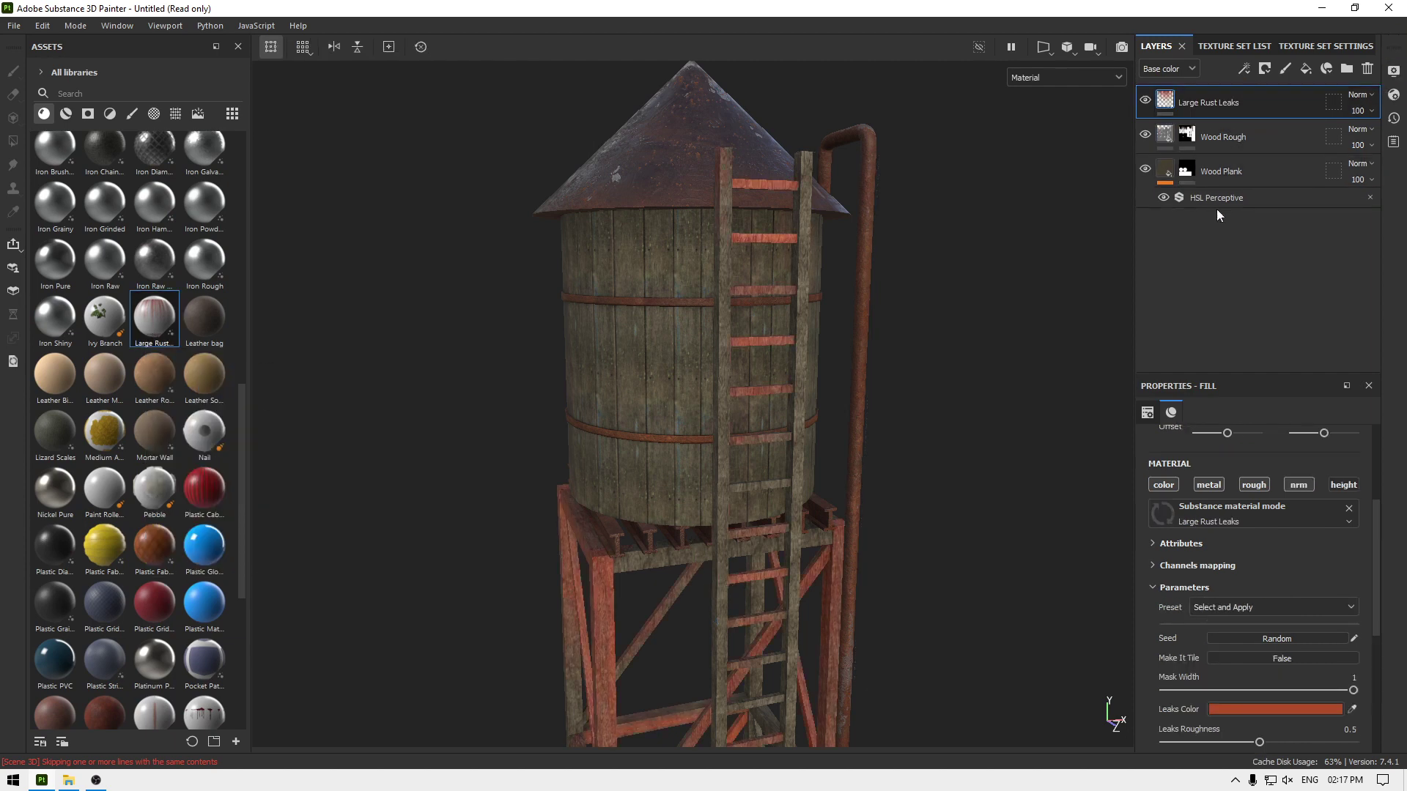
{"action": "scroll", "coordinate": [1269, 561], "scroll_direction": "up", "scroll_amount": 3}
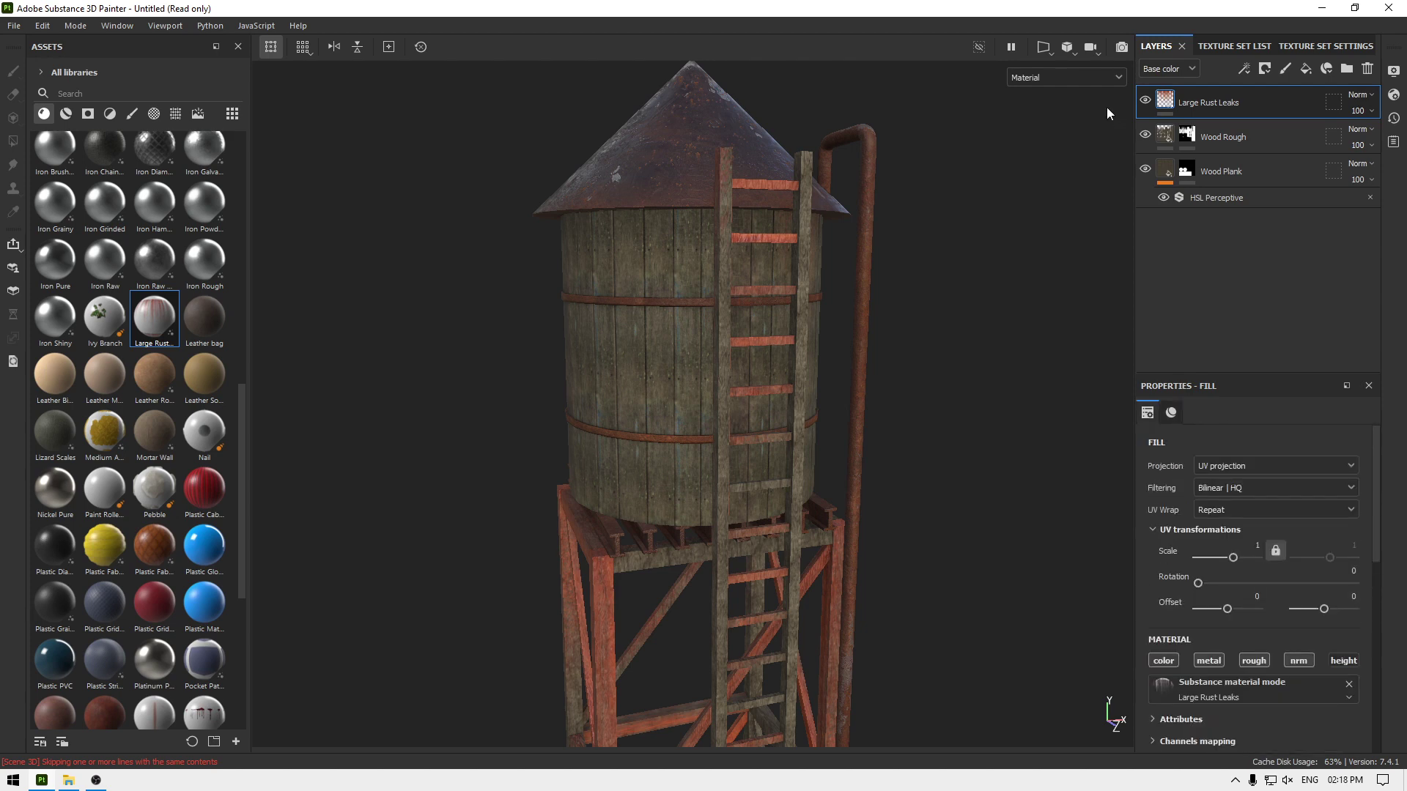
{"action": "left_click", "coordinate": [1053, 53]}
Step: Show the 3D/2D views and scale the rust UV box to about 2.39 by 10.88
{"action": "left_click", "coordinate": [1062, 68]}
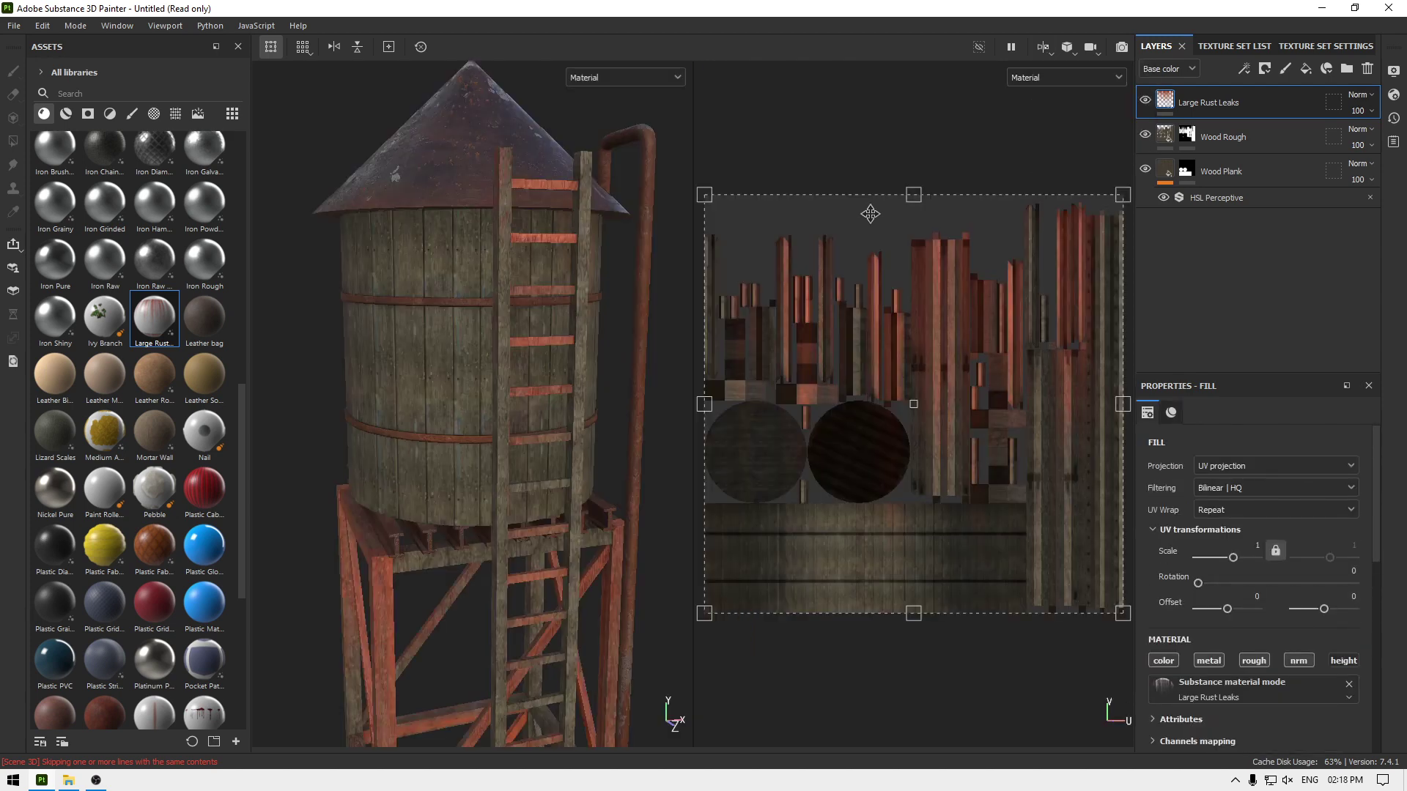
{"action": "middle_click_drag", "start_coordinate": [888, 367], "coordinate": [869, 228]}
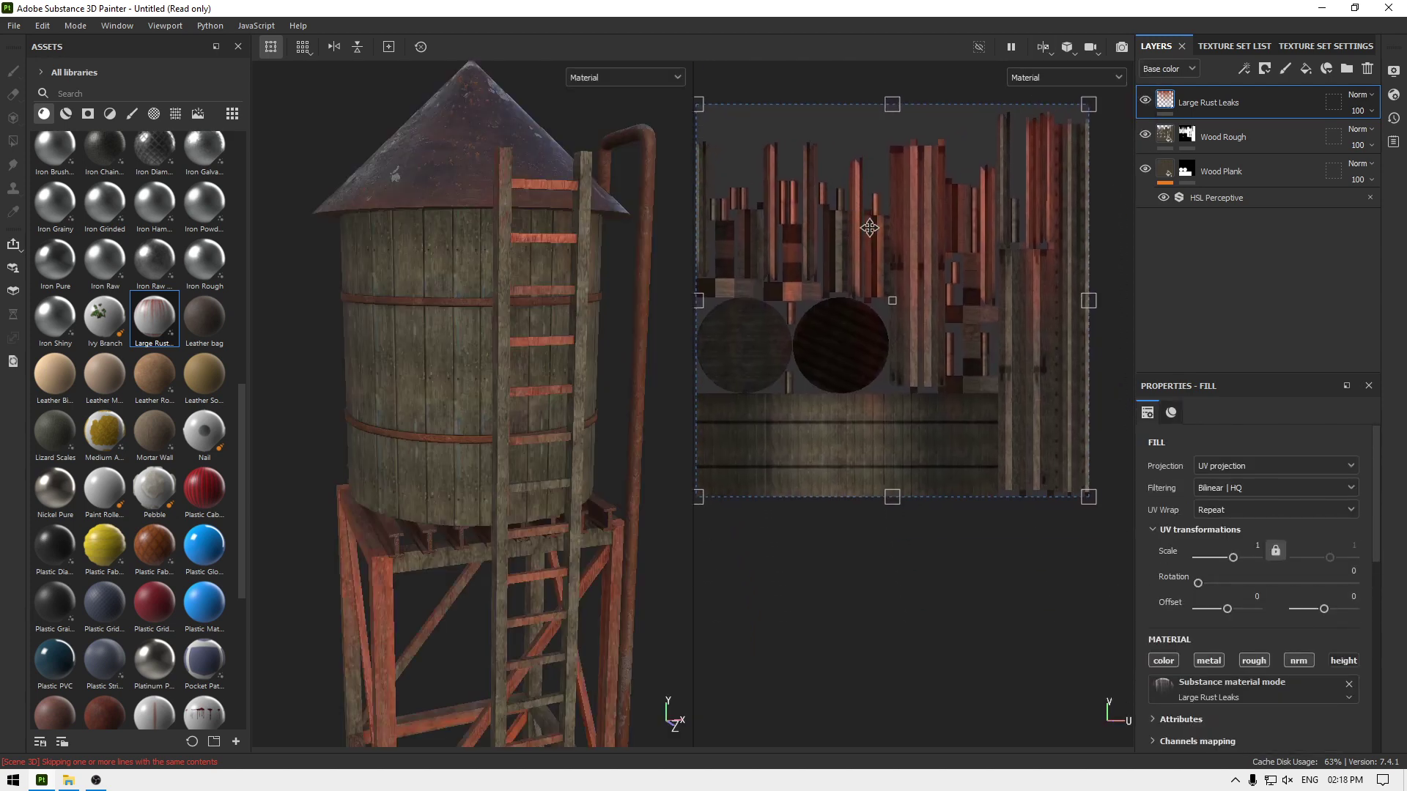
{"action": "left_click_drag", "start_coordinate": [1088, 498], "coordinate": [888, 443]}
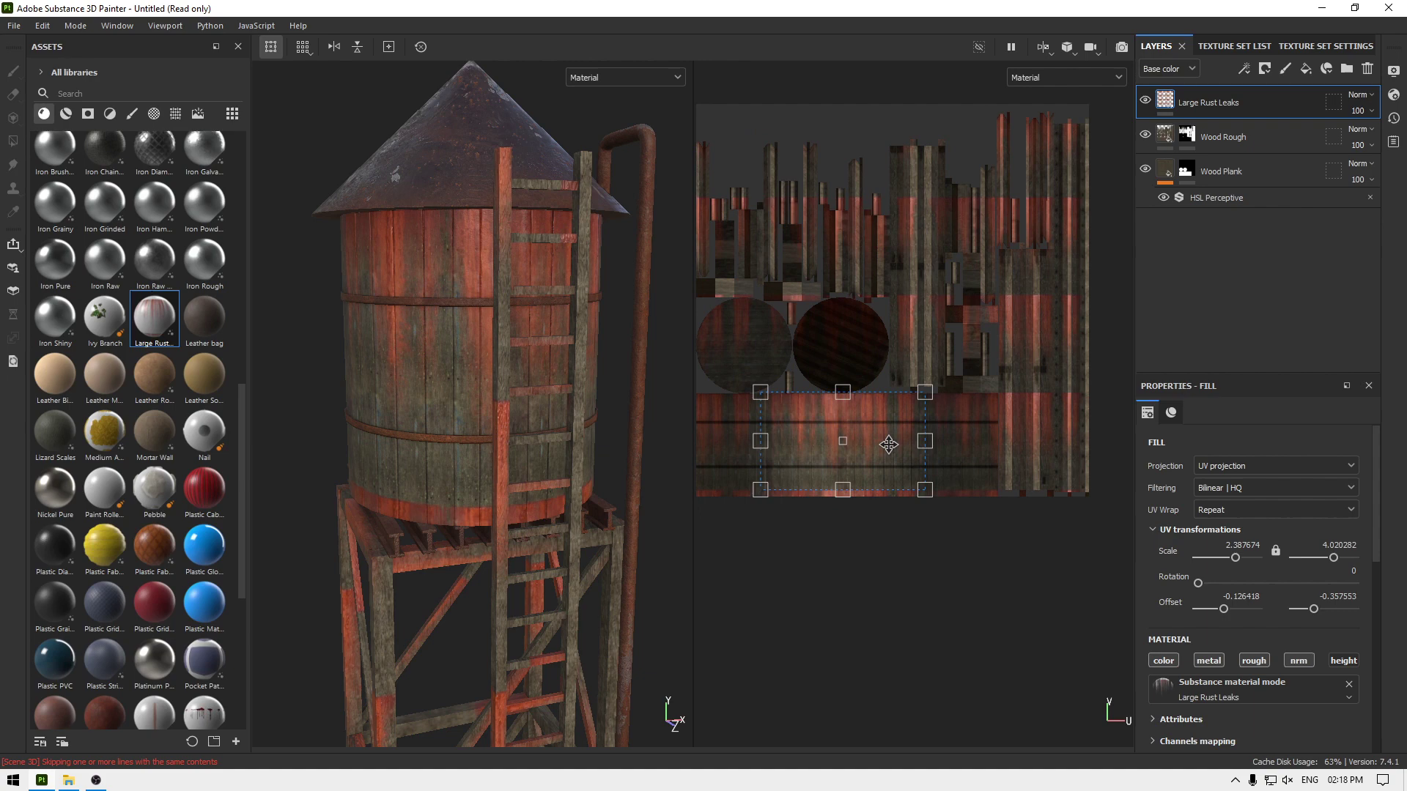
{"action": "scroll", "coordinate": [850, 417], "scroll_direction": "up", "scroll_amount": 1}
{"action": "scroll", "coordinate": [565, 393], "scroll_direction": "up", "scroll_amount": 5}
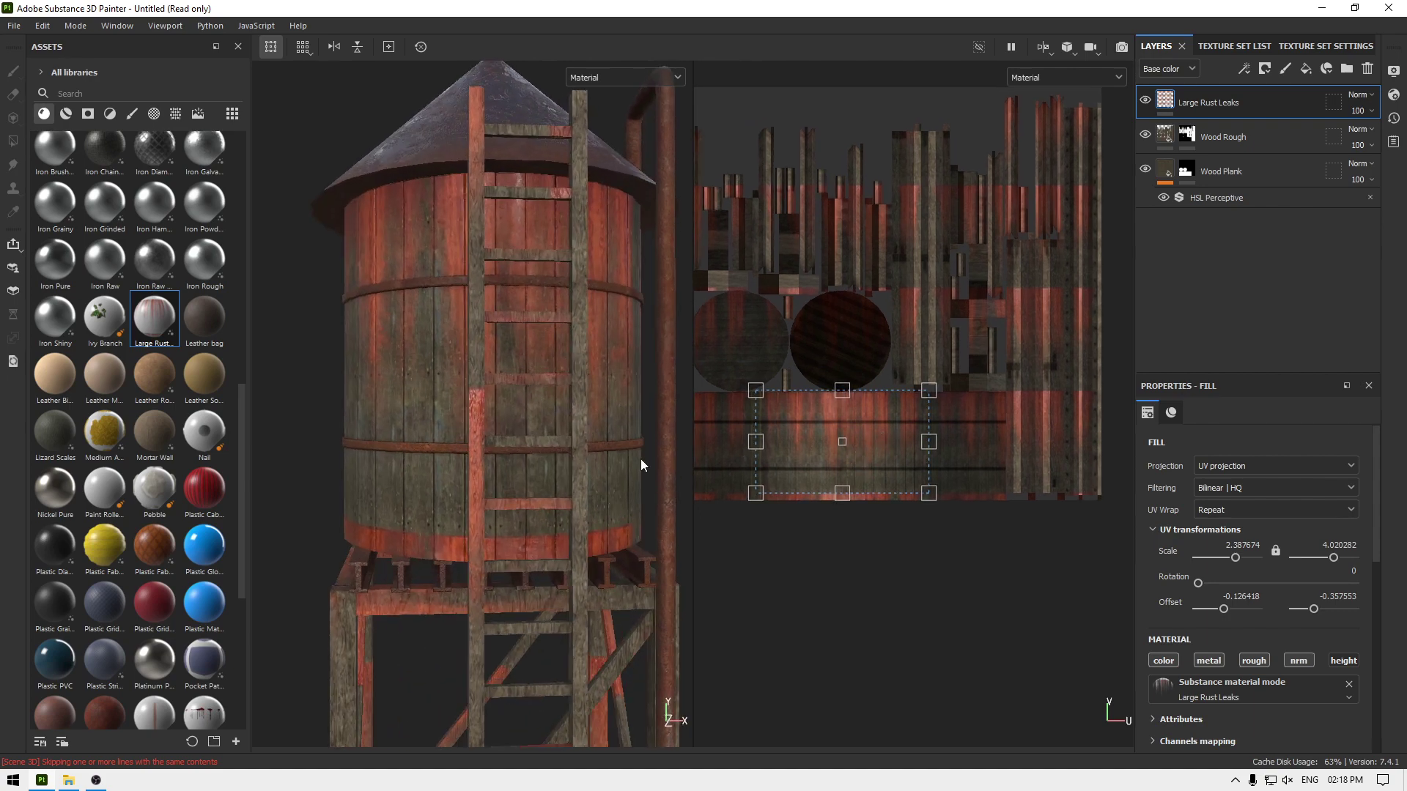
{"action": "left_click_drag", "start_coordinate": [844, 488], "coordinate": [873, 414]}
Step: Offset the rust texture to -0.171, -0.263 so red streaks band the tank planks
{"action": "left_click_drag", "start_coordinate": [315, 490], "coordinate": [399, 402], "text": "alt"}
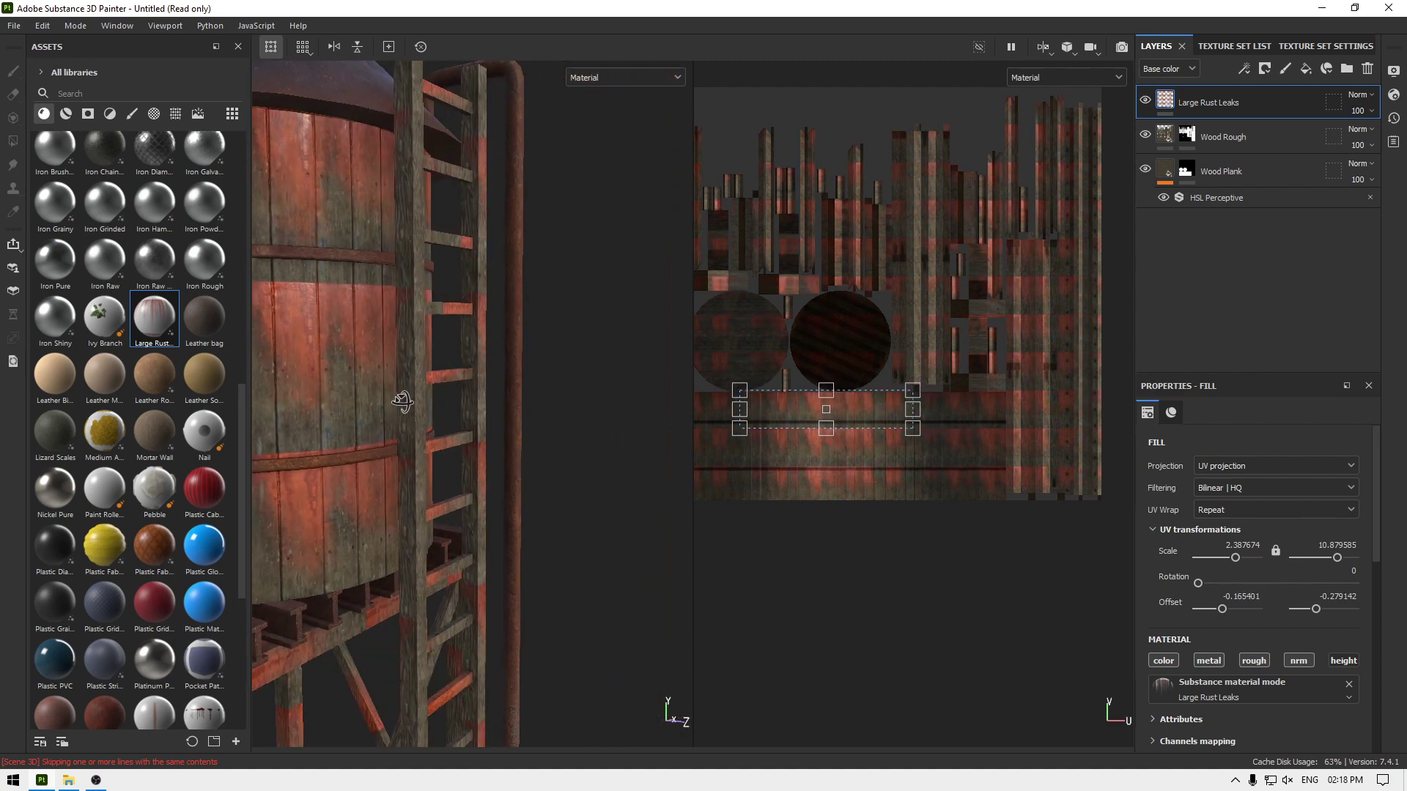
{"action": "right_click_drag", "start_coordinate": [399, 402], "coordinate": [389, 393], "text": "alt"}
{"action": "middle_click_drag", "start_coordinate": [389, 393], "coordinate": [485, 437], "text": "alt"}
{"action": "left_click_drag", "start_coordinate": [485, 436], "coordinate": [706, 473], "text": "alt"}
{"action": "left_click_drag", "start_coordinate": [853, 411], "coordinate": [855, 404]}
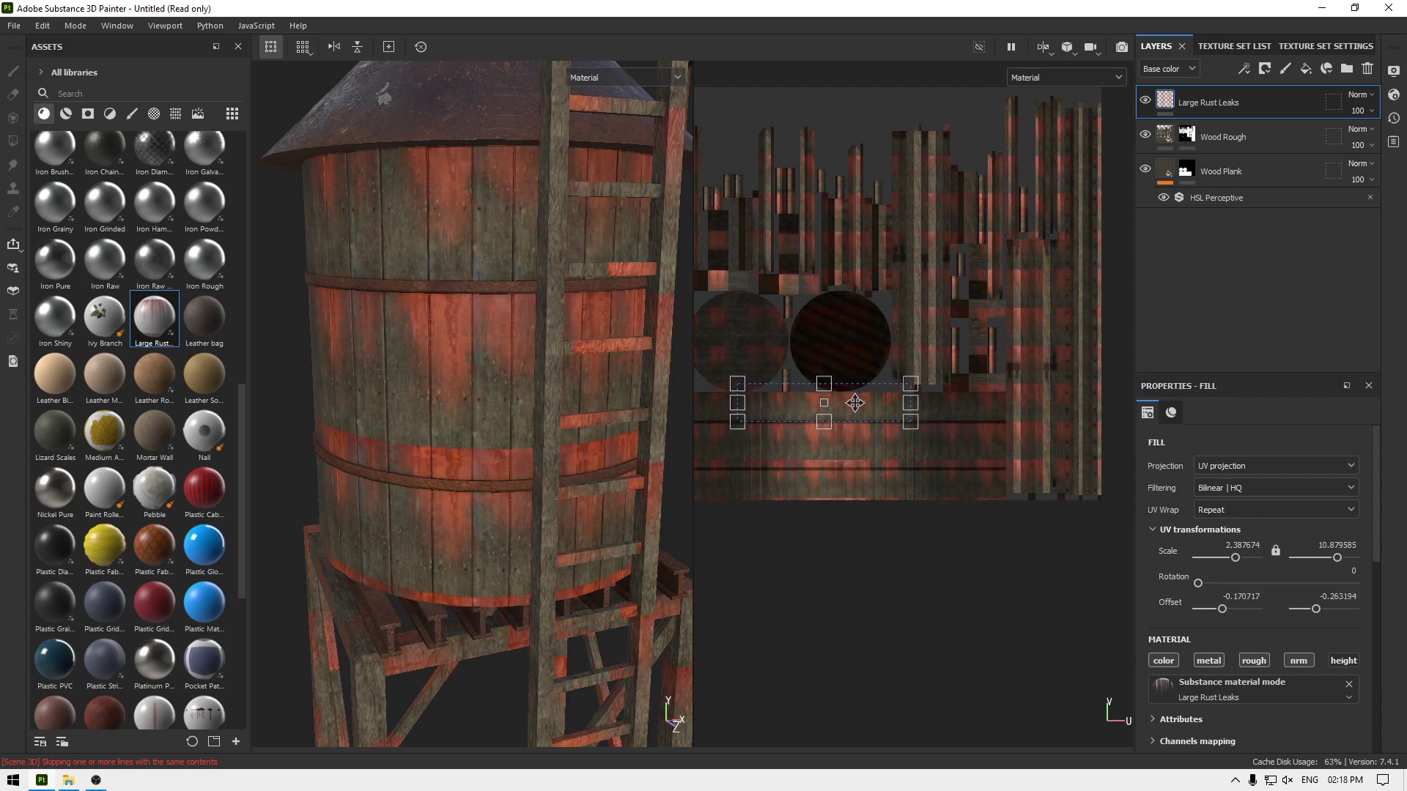
{"action": "left_click_drag", "start_coordinate": [645, 456], "coordinate": [670, 468], "text": "alt"}
{"action": "scroll", "coordinate": [1076, 466], "scroll_direction": "up", "scroll_amount": 1}
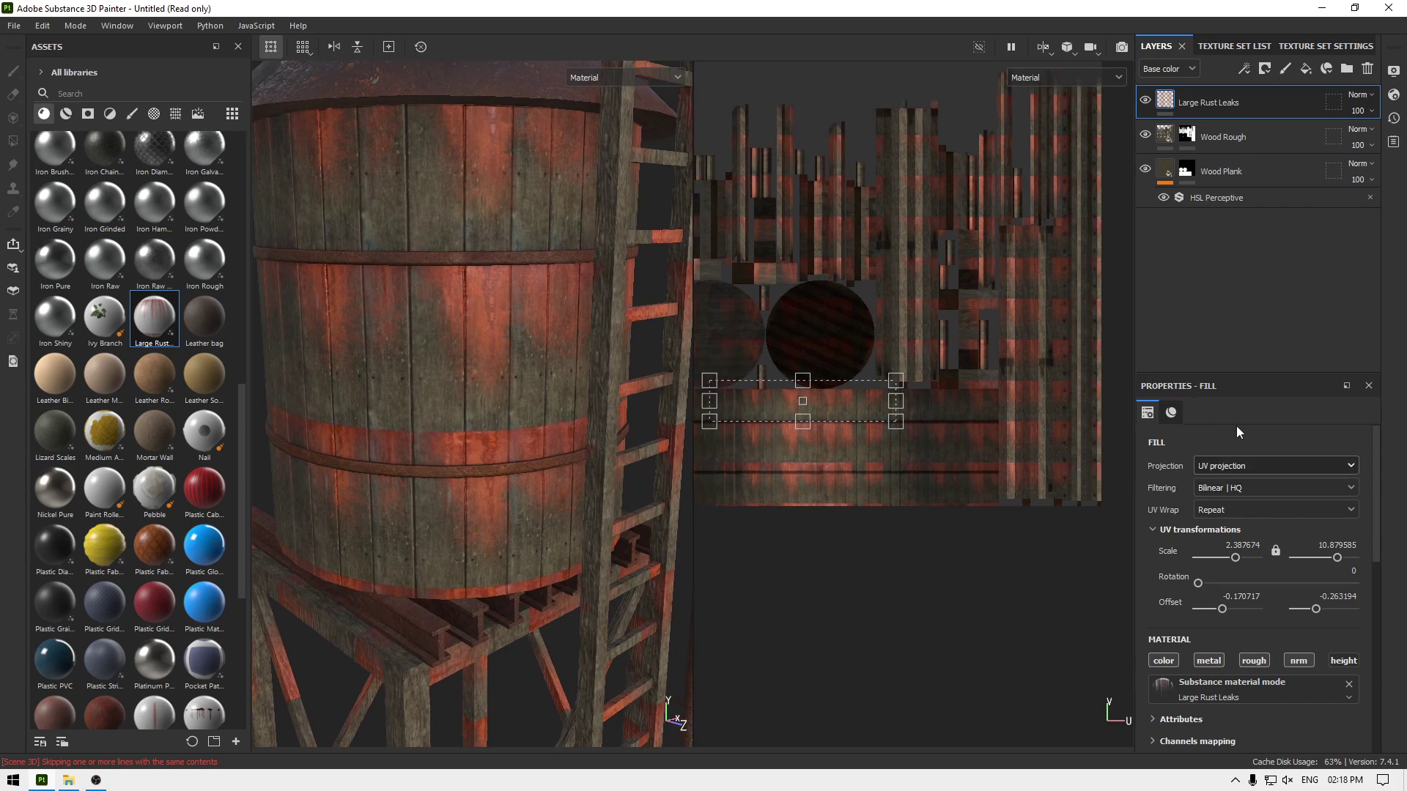
Step: Hide Large Rust Leaks under a black mask with a paint effect, then show brushes in Assets
{"action": "right_click", "coordinate": [1243, 107]}
{"action": "left_click", "coordinate": [1253, 130]}
{"action": "right_click", "coordinate": [1223, 107]}
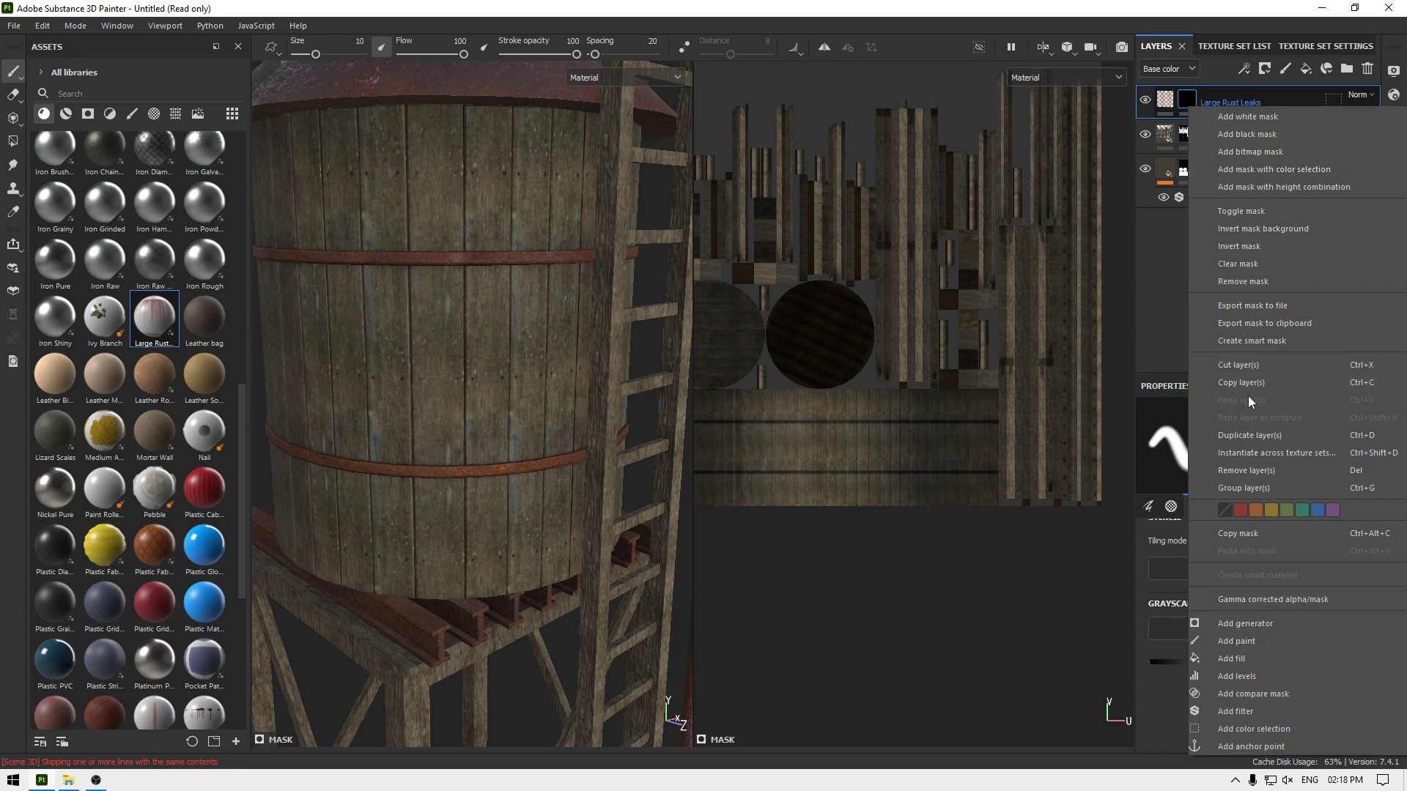
{"action": "left_click", "coordinate": [1257, 642]}
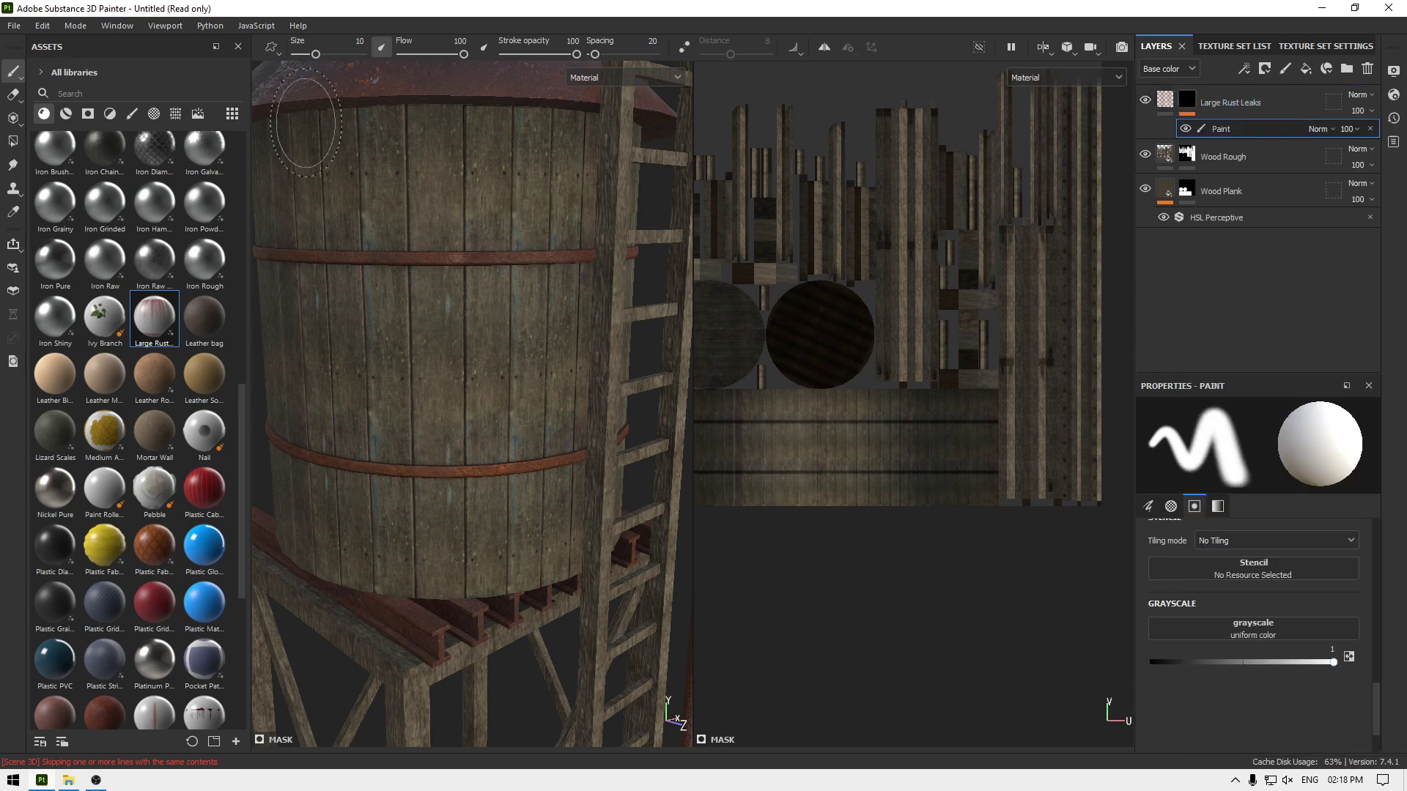
{"action": "left_click", "coordinate": [129, 116]}
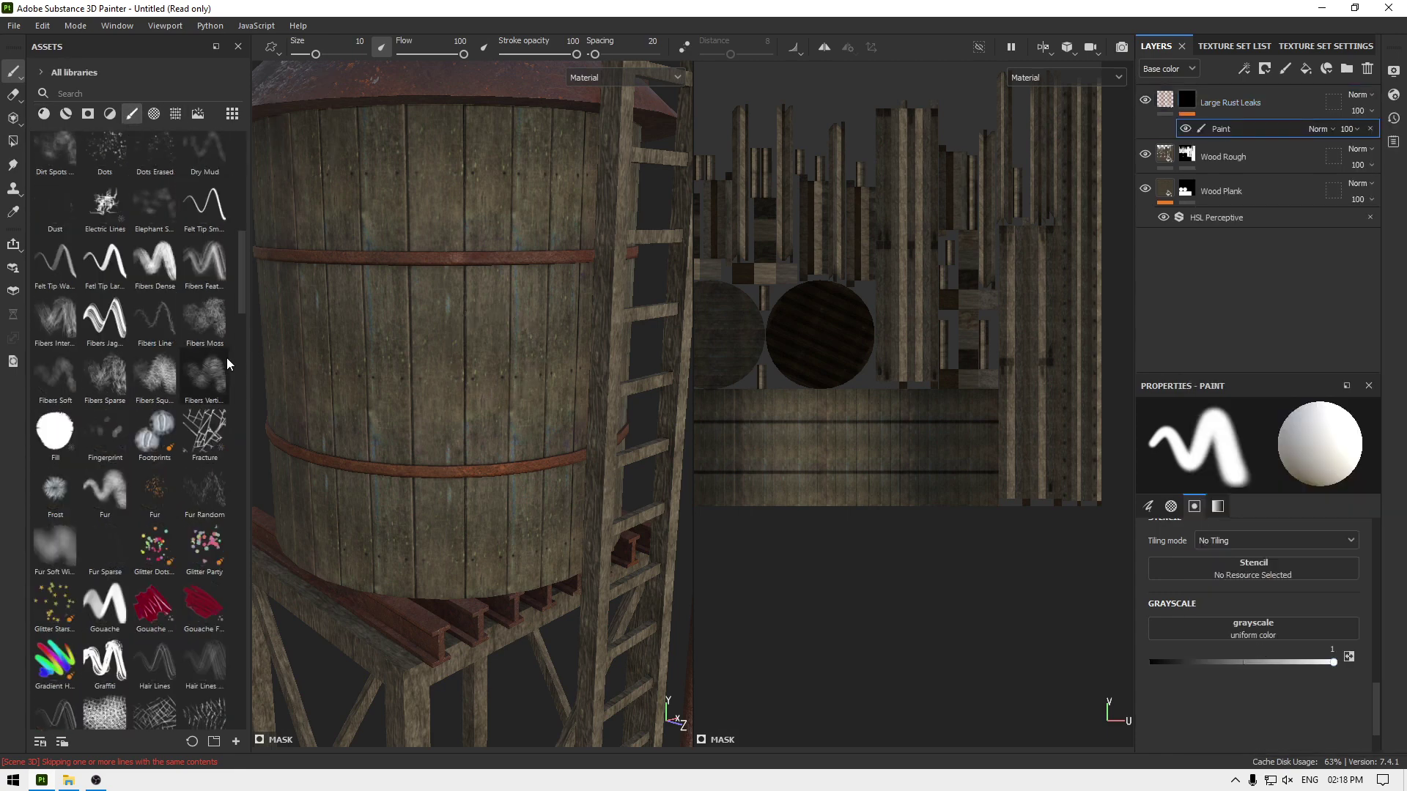
{"action": "scroll", "coordinate": [194, 287], "scroll_direction": "up", "scroll_amount": 5}
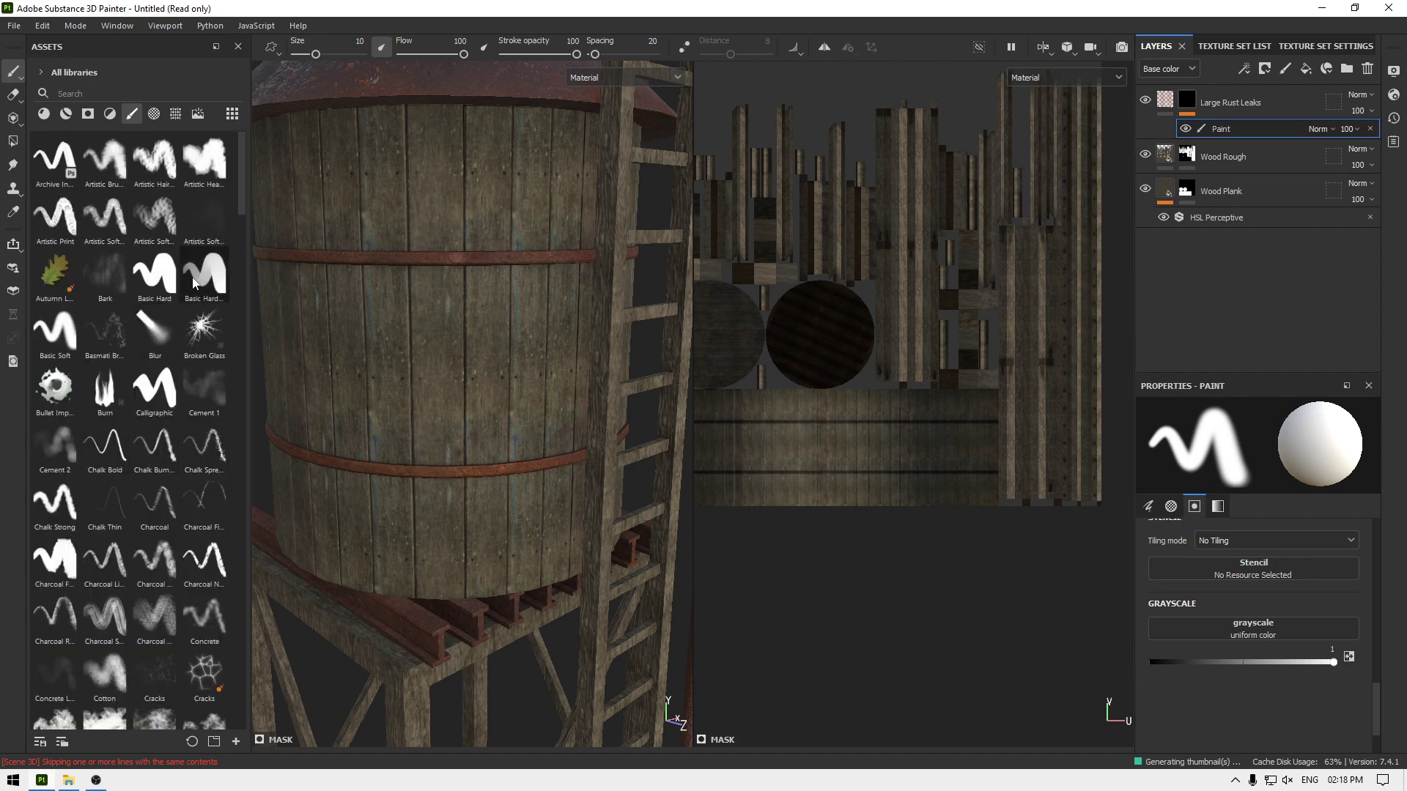
Step: Select the Basic Hard brush with spacing 5 and size 19
{"action": "left_click", "coordinate": [169, 286]}
{"action": "scroll", "coordinate": [334, 92], "scroll_direction": "up", "scroll_amount": 1}
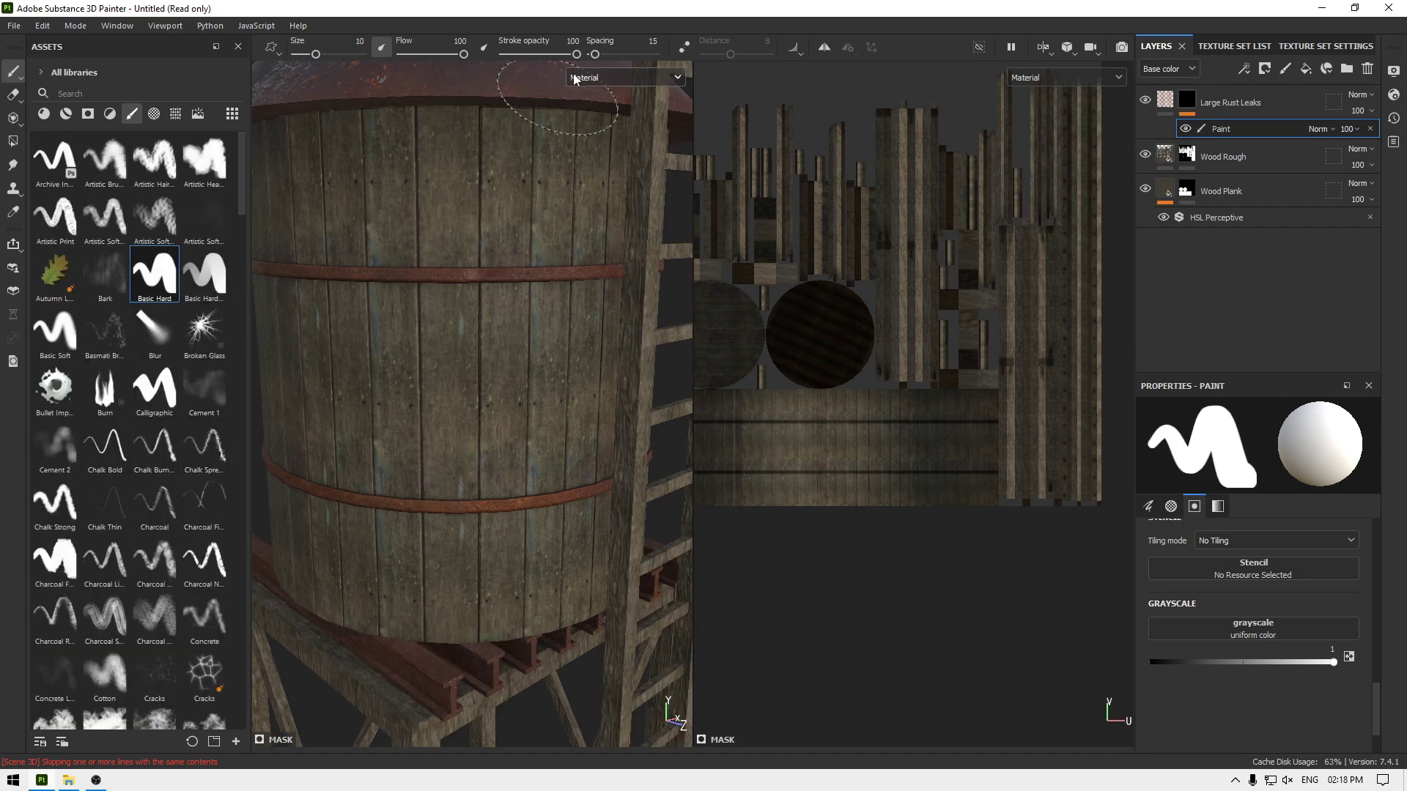
{"action": "left_click_drag", "start_coordinate": [592, 59], "coordinate": [586, 55]}
{"action": "scroll", "coordinate": [1337, 605], "scroll_direction": "up", "scroll_amount": 5}
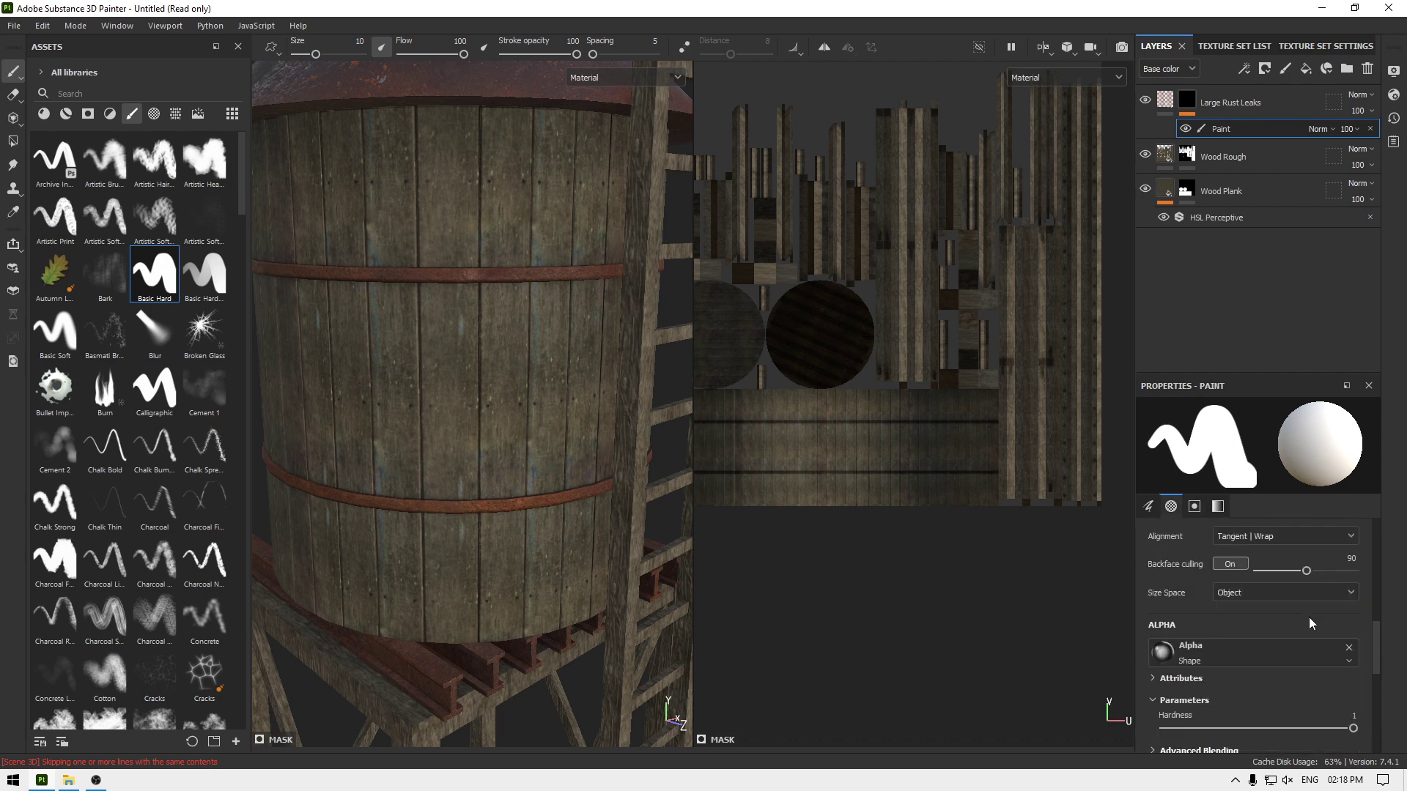
{"action": "scroll", "coordinate": [758, 416], "scroll_direction": "up", "scroll_amount": 3}
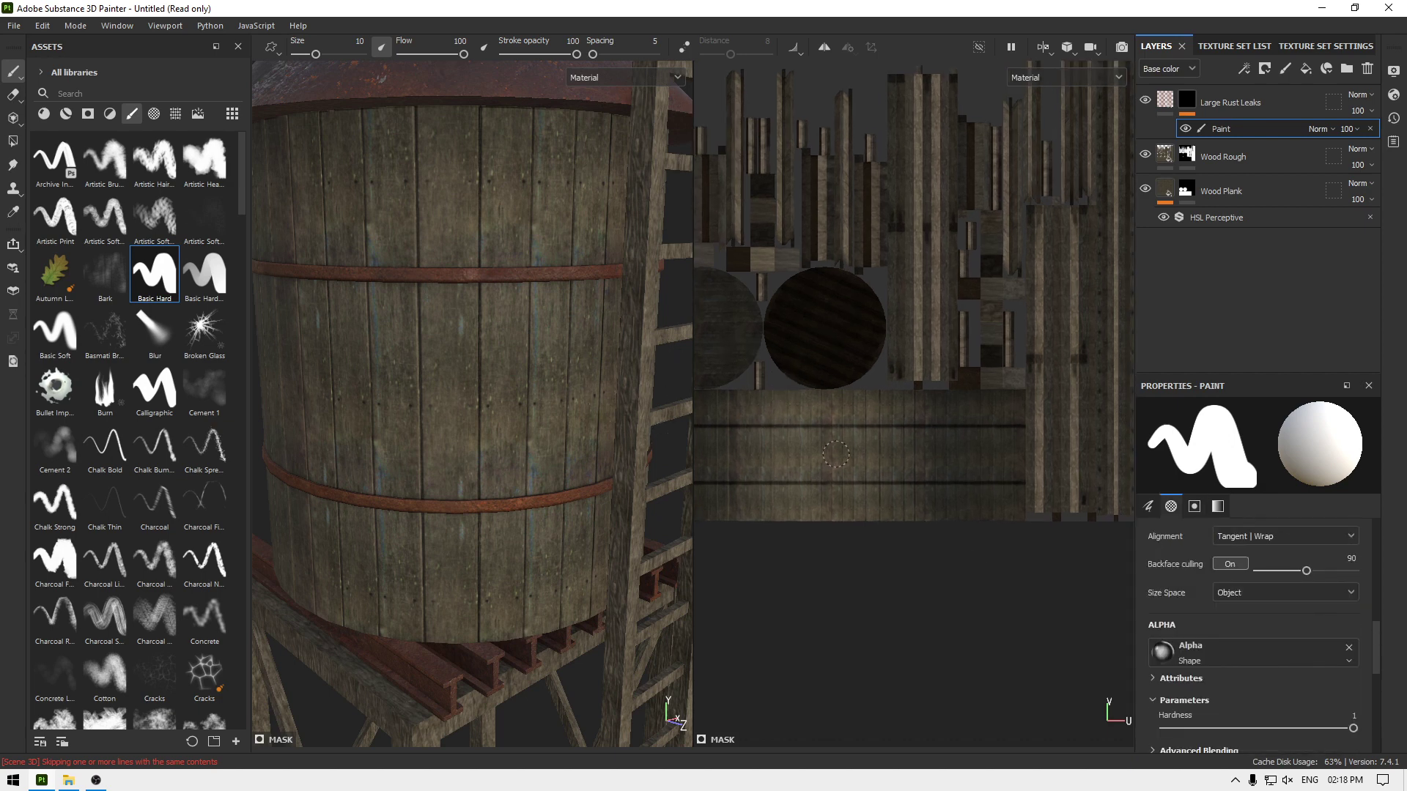
{"action": "key", "text": "bracketright"}
{"action": "key", "text": "bracketright"}
{"action": "key", "text": "bracketright"}
{"action": "key", "text": "bracketright"}
{"action": "key", "text": "bracketright"}
{"action": "key", "text": "bracketright"}
{"action": "key", "text": "bracketright"}
{"action": "key", "text": "bracketright"}
{"action": "key", "text": "bracketright"}
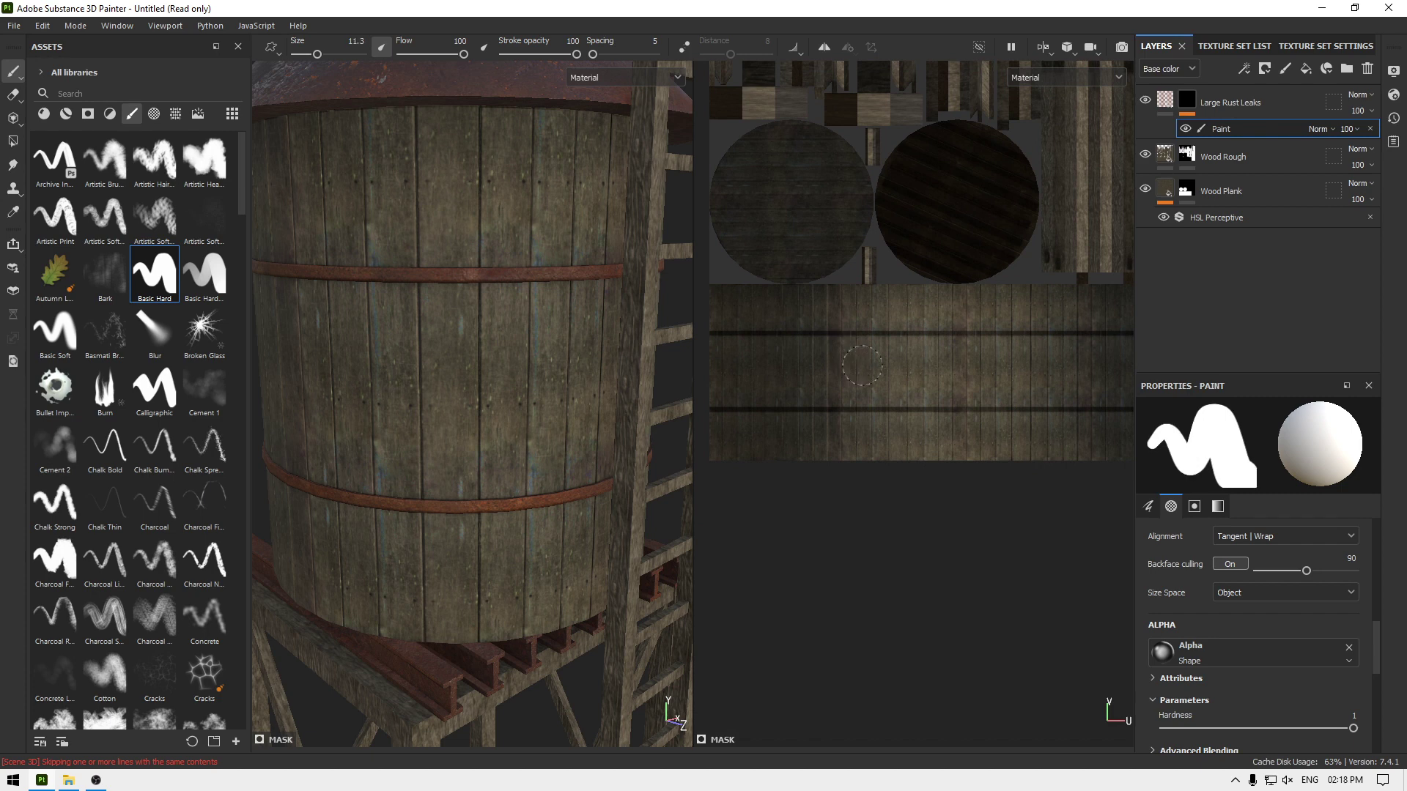
Step: Paint rust strokes along the plank island's edges and plank bands in the 2D view
{"action": "mouse_move", "coordinate": [895, 363]}
{"action": "middle_mouse_down", "text": "alt"}
{"action": "mouse_move", "coordinate": [895, 345]}
{"action": "mouse_move", "coordinate": [924, 340]}
{"action": "middle_mouse_up", "text": "alt"}
{"action": "right_click_drag", "start_coordinate": [923, 340], "coordinate": [908, 301], "text": "alt"}
{"action": "left_click", "coordinate": [755, 295]}
{"action": "left_click_drag", "start_coordinate": [754, 295], "coordinate": [1007, 294]}
{"action": "middle_click_drag", "start_coordinate": [1007, 294], "coordinate": [822, 329]}
{"action": "left_click_drag", "start_coordinate": [821, 328], "coordinate": [1027, 328]}
{"action": "middle_click_drag", "start_coordinate": [1026, 361], "coordinate": [1086, 329]}
Step: Add rust across the barrel's middle and lower bands, then reduce the brush to 11.3
{"action": "left_click_drag", "start_coordinate": [1086, 329], "coordinate": [707, 329]}
{"action": "scroll", "coordinate": [870, 284], "scroll_direction": "down", "scroll_amount": 2}
{"action": "middle_click_drag", "start_coordinate": [870, 284], "coordinate": [872, 271], "text": "alt"}
{"action": "scroll", "coordinate": [871, 272], "scroll_direction": "down", "scroll_amount": 2}
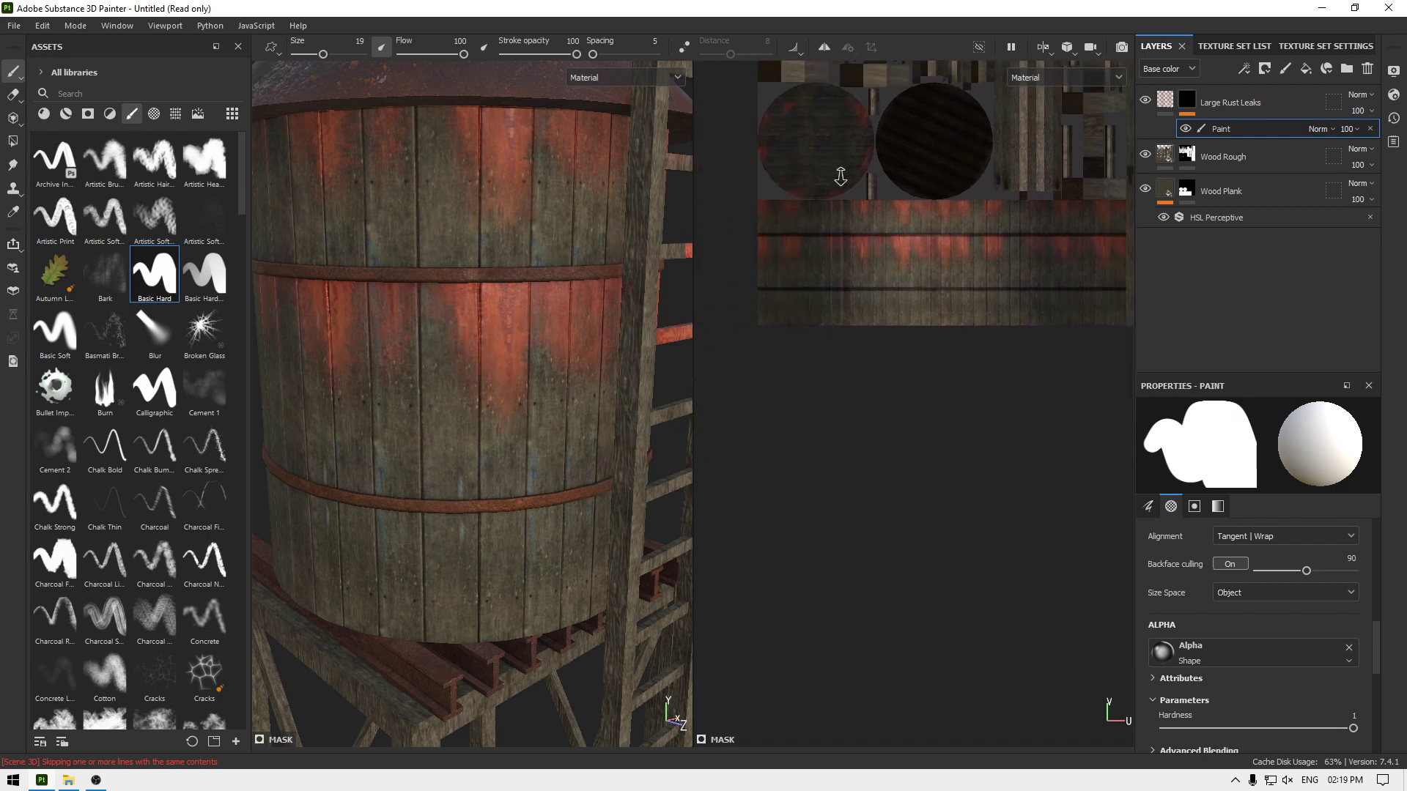
{"action": "left_click_drag", "start_coordinate": [746, 279], "coordinate": [1105, 291]}
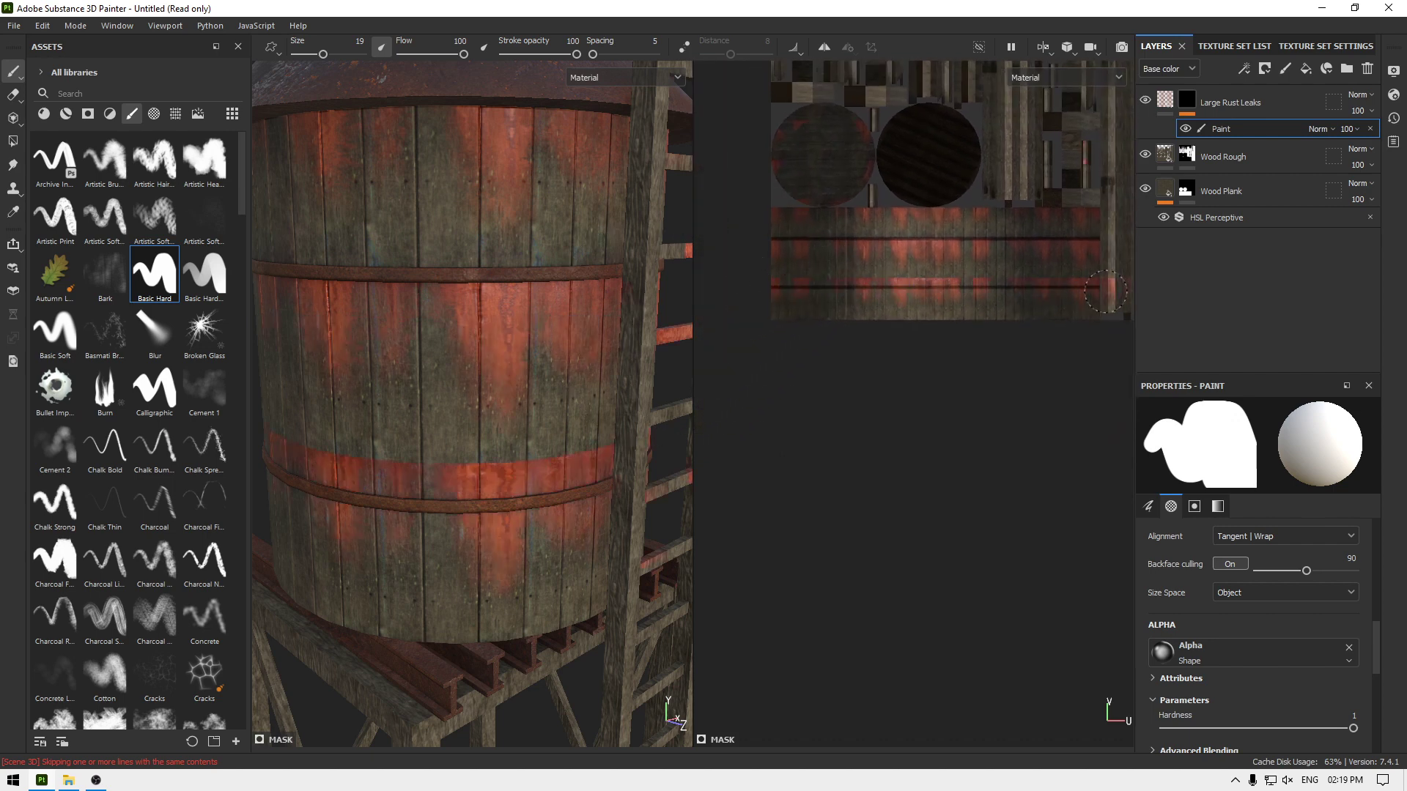
{"action": "middle_click_drag", "start_coordinate": [1026, 274], "coordinate": [958, 245], "text": "alt"}
{"action": "scroll", "coordinate": [1011, 265], "scroll_direction": "up", "scroll_amount": 2}
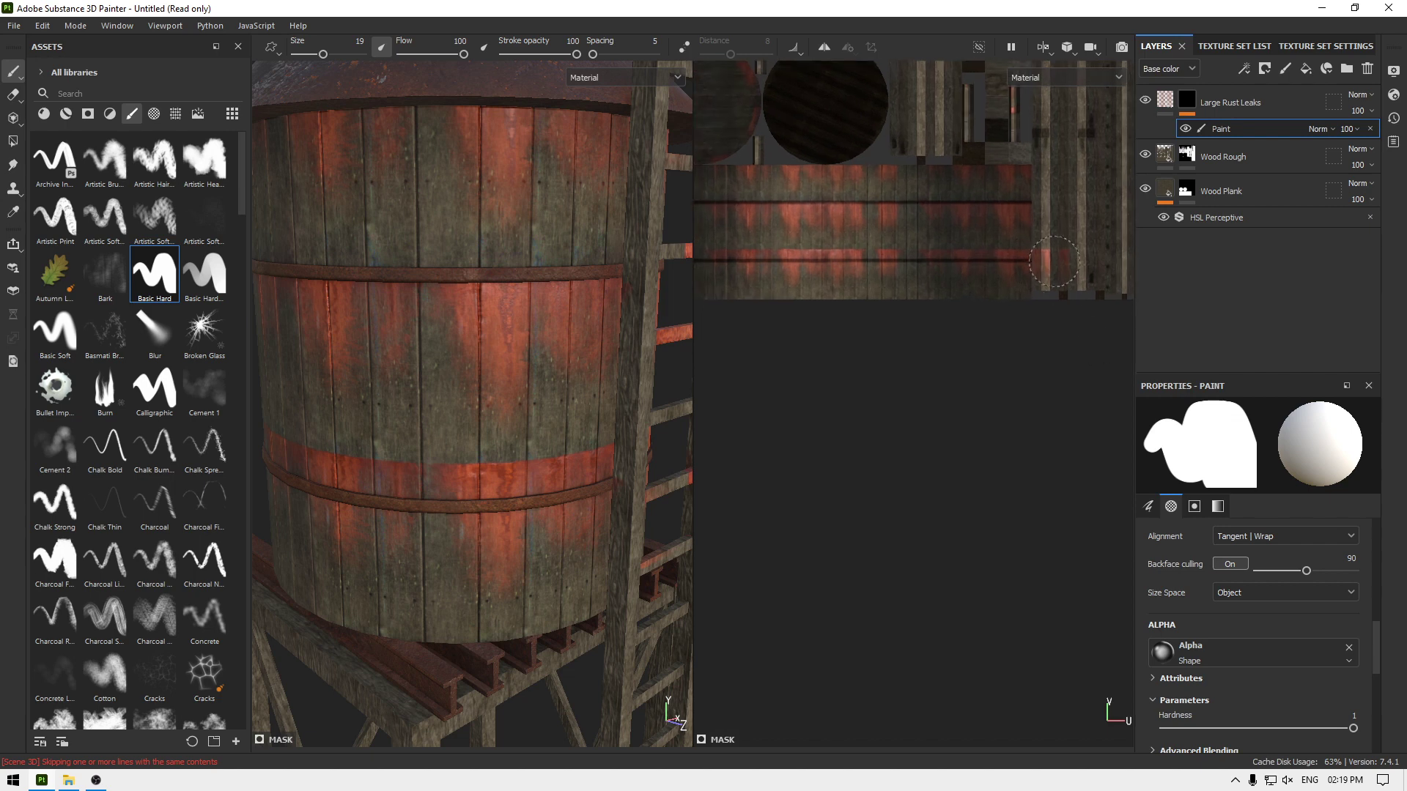
{"action": "middle_click_drag", "start_coordinate": [1063, 250], "coordinate": [1023, 296], "text": "alt"}
{"action": "scroll", "coordinate": [1034, 302], "scroll_direction": "up", "scroll_amount": 3}
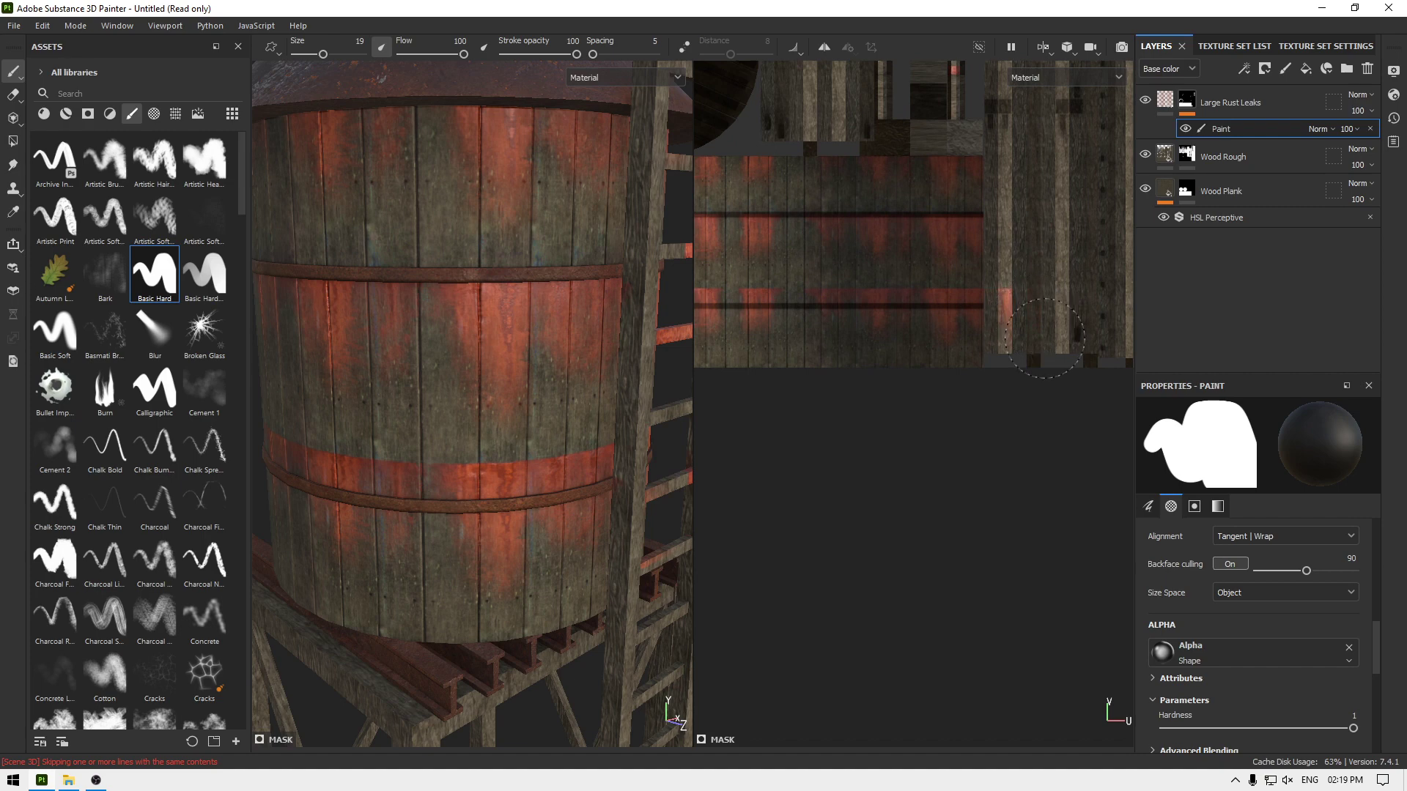
{"action": "scroll", "coordinate": [1028, 297], "scroll_direction": "up", "scroll_amount": 4}
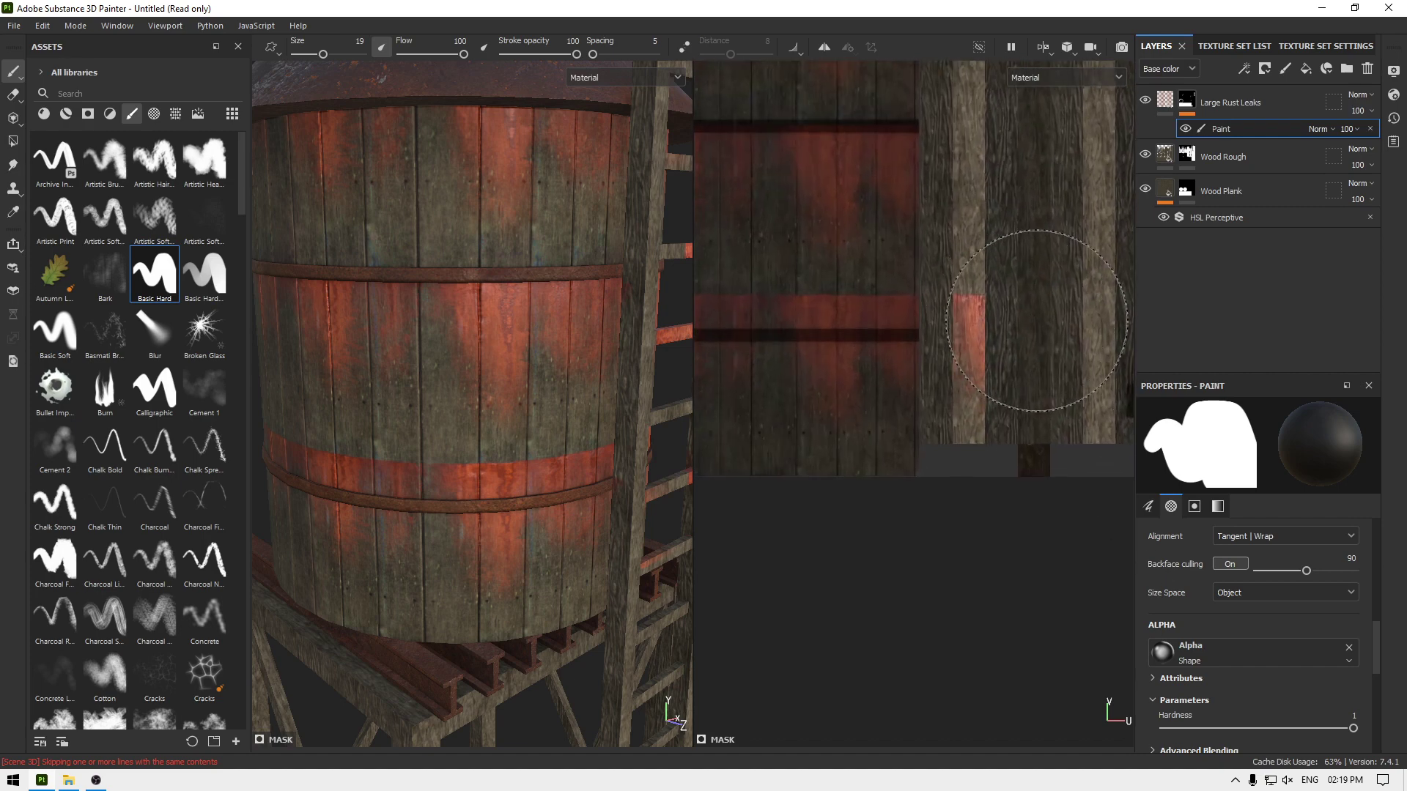
{"action": "right_click_drag", "start_coordinate": [1015, 337], "coordinate": [979, 338], "text": "ctrl"}
Step: Shrink the brush to 7.63 and frame the tank's top edge in the UV view
{"action": "middle_click_drag", "start_coordinate": [945, 293], "coordinate": [1174, 371], "text": "alt"}
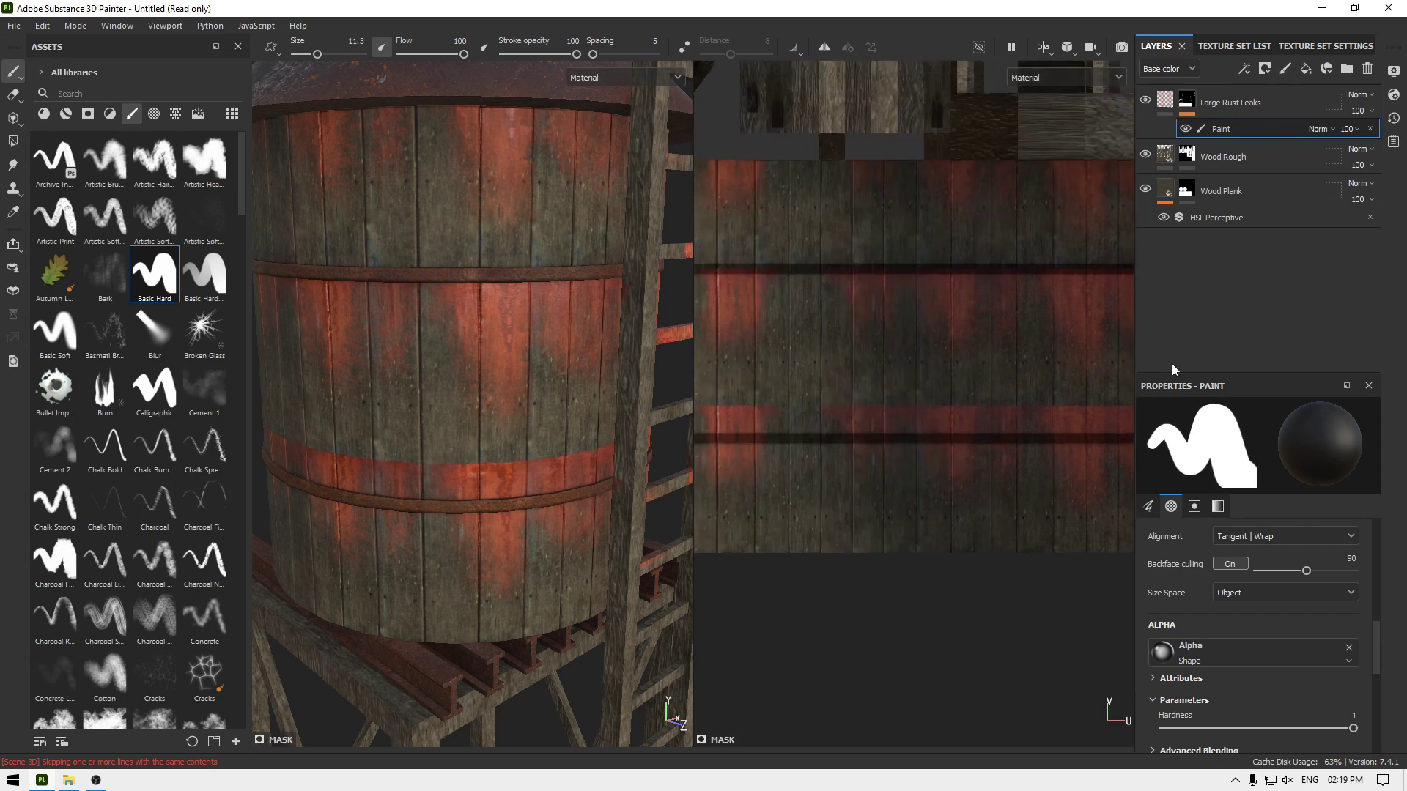
{"action": "scroll", "coordinate": [982, 349], "scroll_direction": "down", "scroll_amount": 4}
{"action": "middle_click_drag", "start_coordinate": [1055, 392], "coordinate": [920, 226], "text": "alt"}
{"action": "scroll", "coordinate": [1033, 279], "scroll_direction": "down", "scroll_amount": 2}
{"action": "right_click_drag", "start_coordinate": [1032, 283], "coordinate": [1037, 282], "text": "ctrl"}
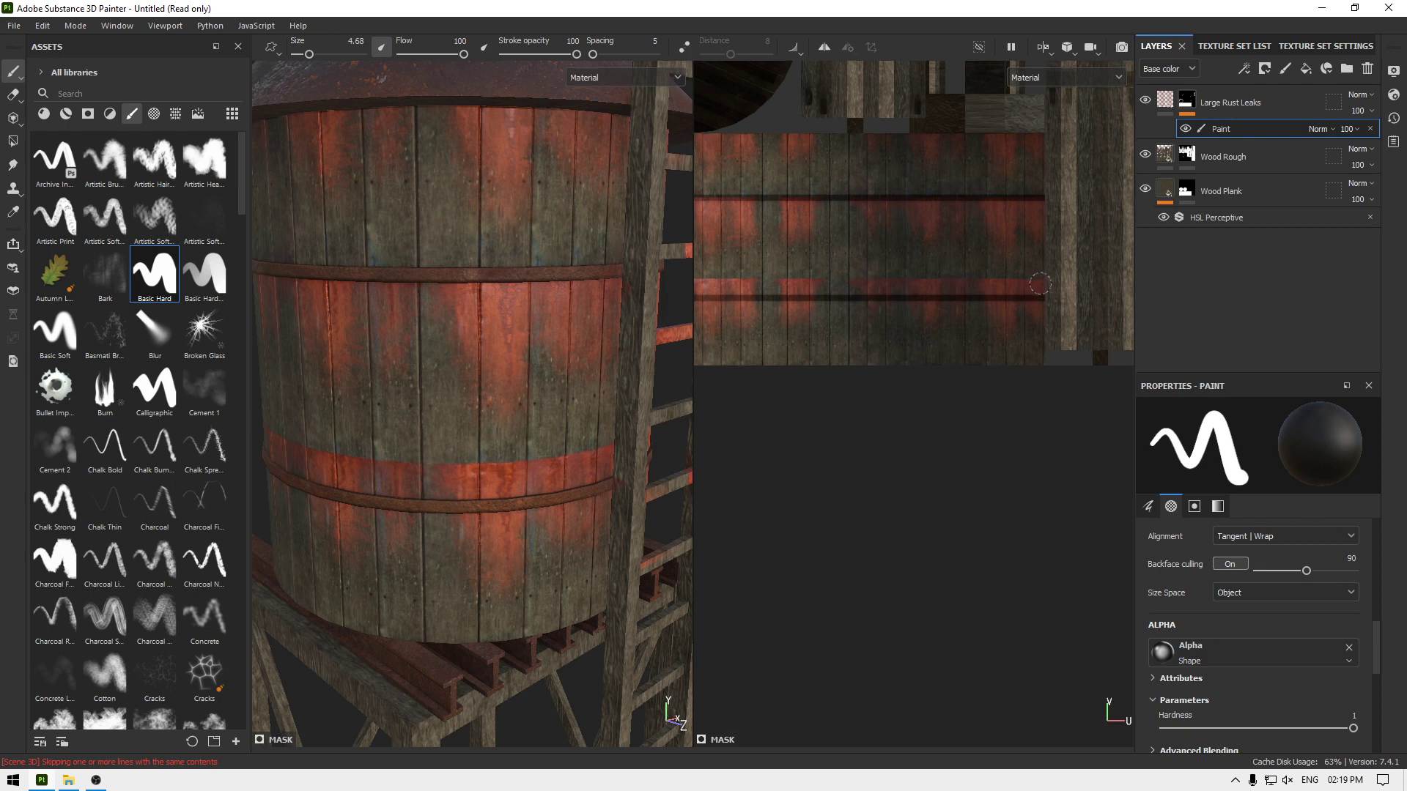
{"action": "scroll", "coordinate": [1040, 283], "scroll_direction": "down", "scroll_amount": 3}
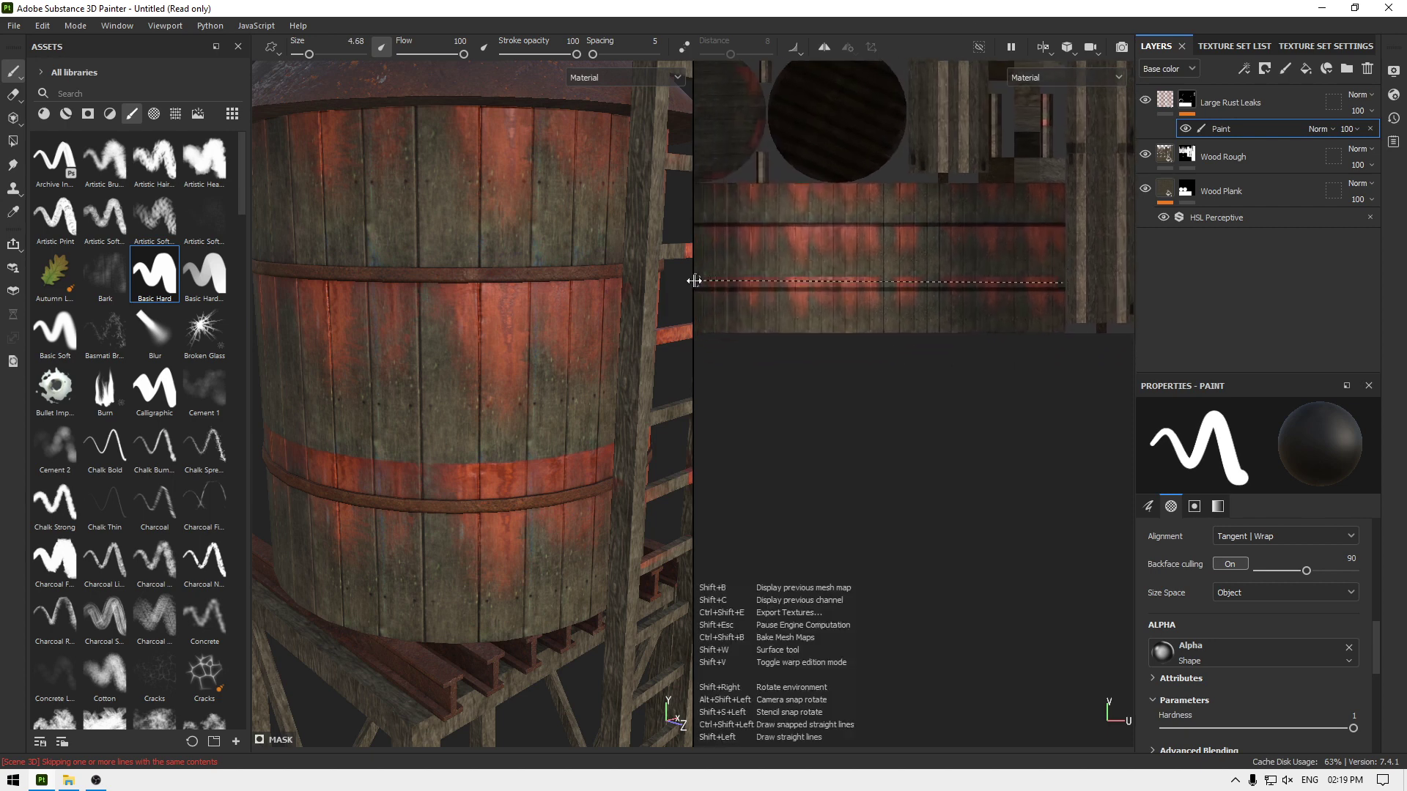
{"action": "middle_click_drag", "start_coordinate": [794, 293], "coordinate": [885, 255]}
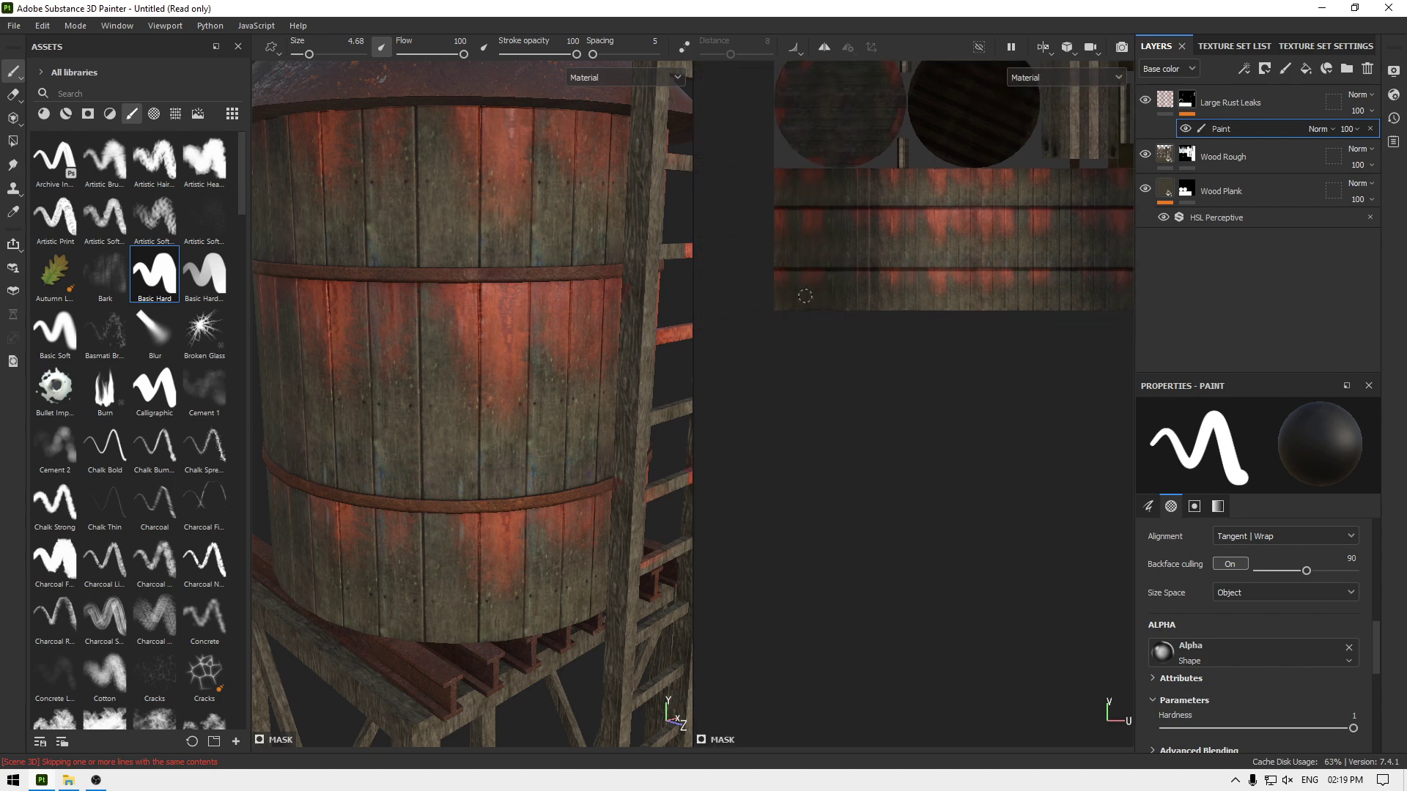
{"action": "scroll", "coordinate": [876, 326], "scroll_direction": "down", "scroll_amount": 1}
{"action": "middle_click_drag", "start_coordinate": [885, 180], "coordinate": [827, 218], "text": "alt"}
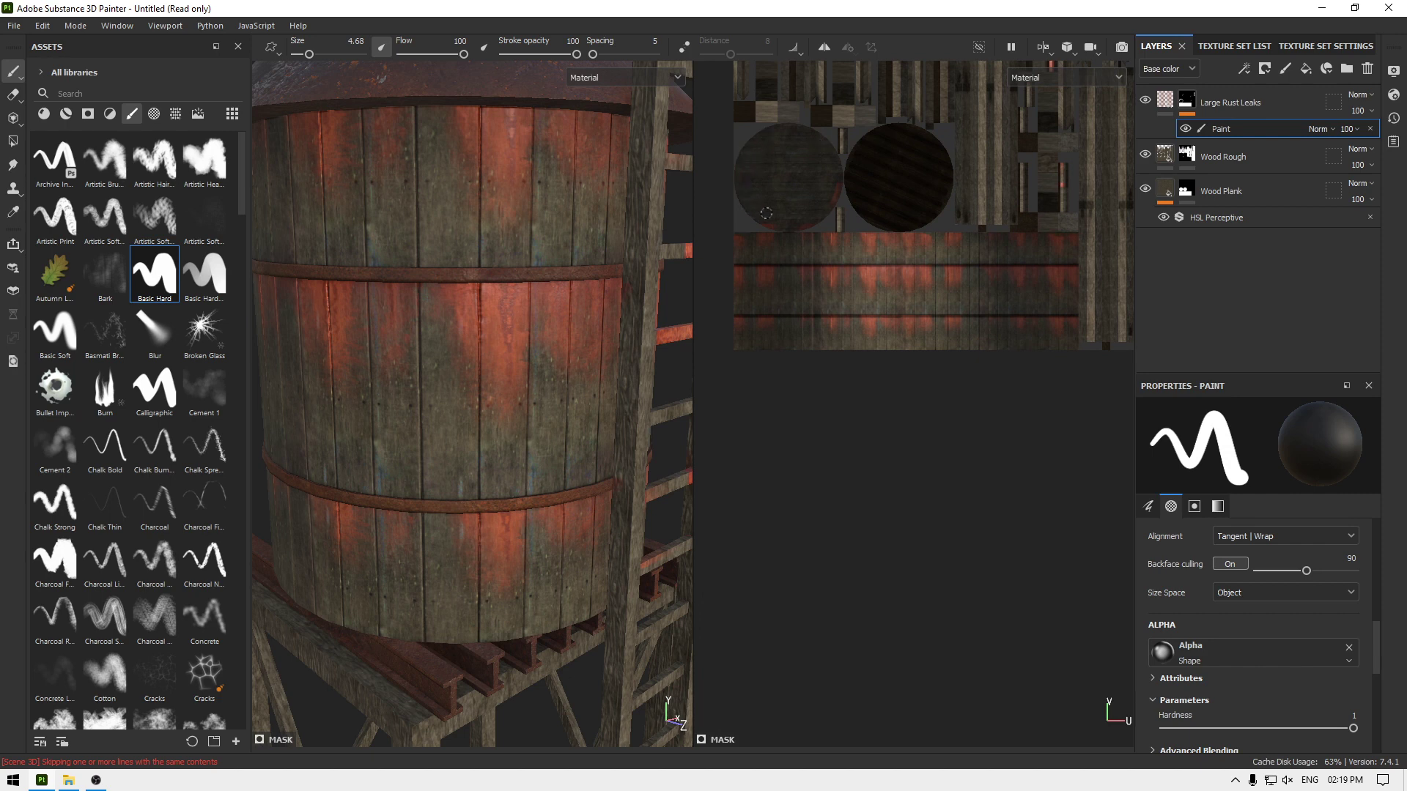
Step: Erase rust along the tank's top edge and paint rust across the top plank row
{"action": "left_click_drag", "start_coordinate": [839, 168], "coordinate": [833, 204]}
{"action": "scroll", "coordinate": [945, 242], "scroll_direction": "up", "scroll_amount": 4}
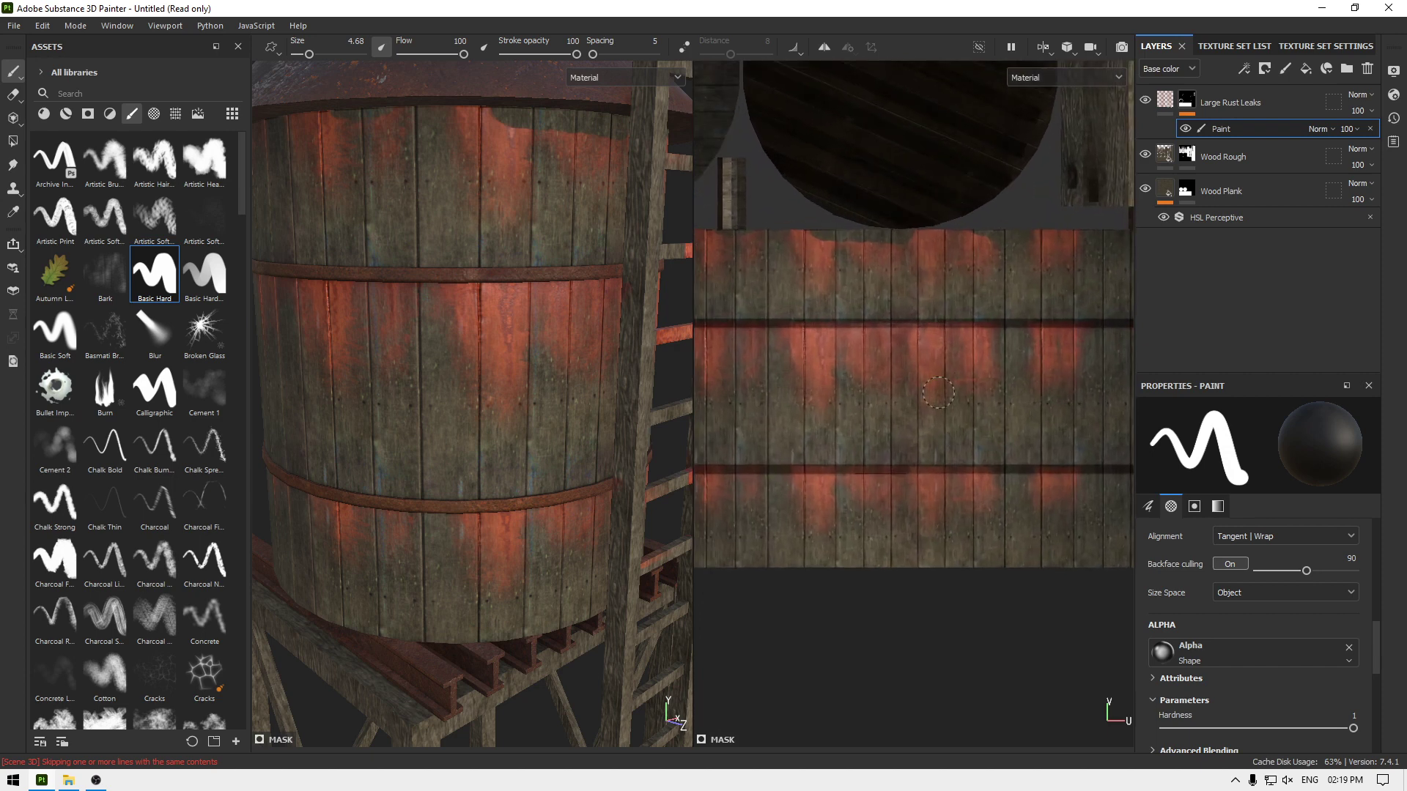
{"action": "left_click_drag", "start_coordinate": [907, 248], "coordinate": [776, 252]}
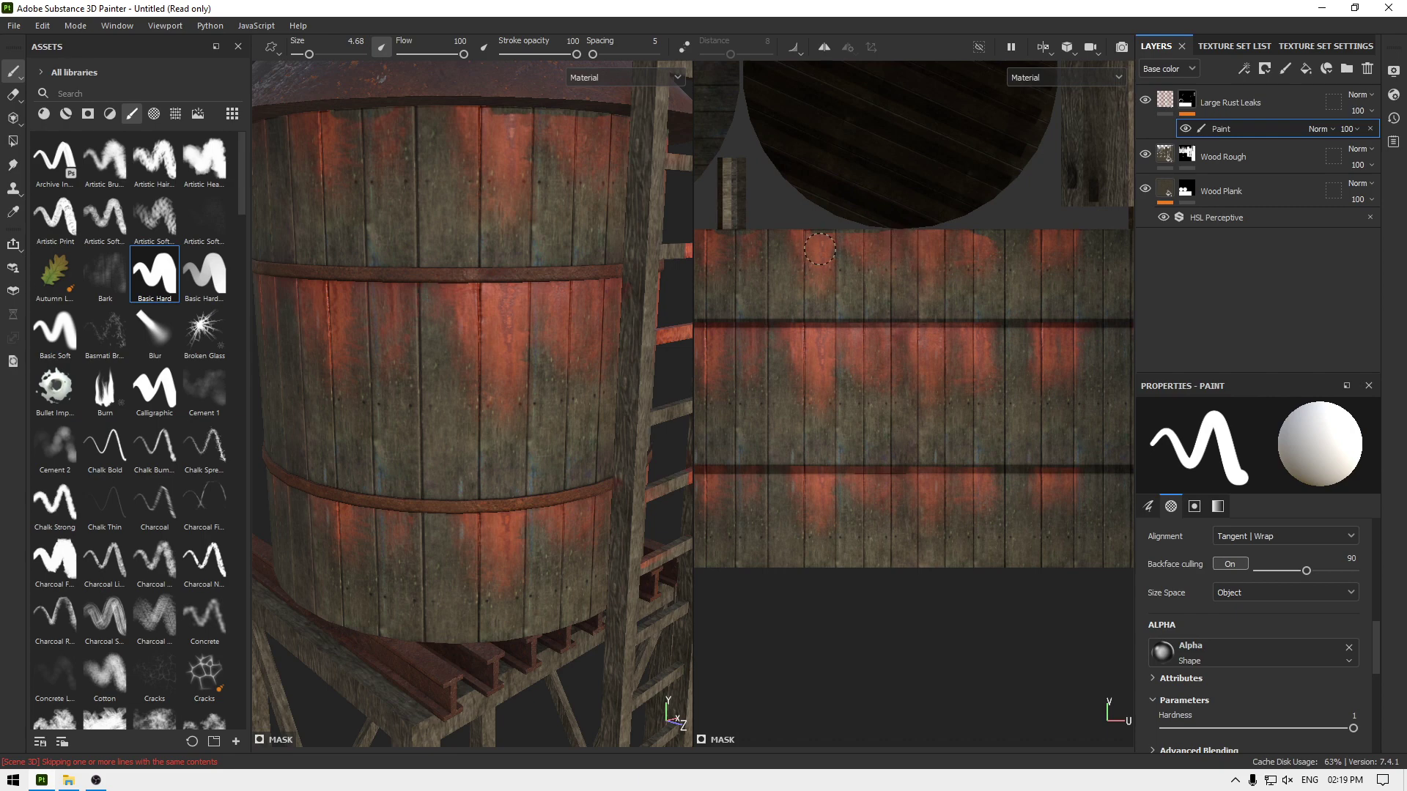
{"action": "scroll", "coordinate": [887, 275], "scroll_direction": "down", "scroll_amount": 4}
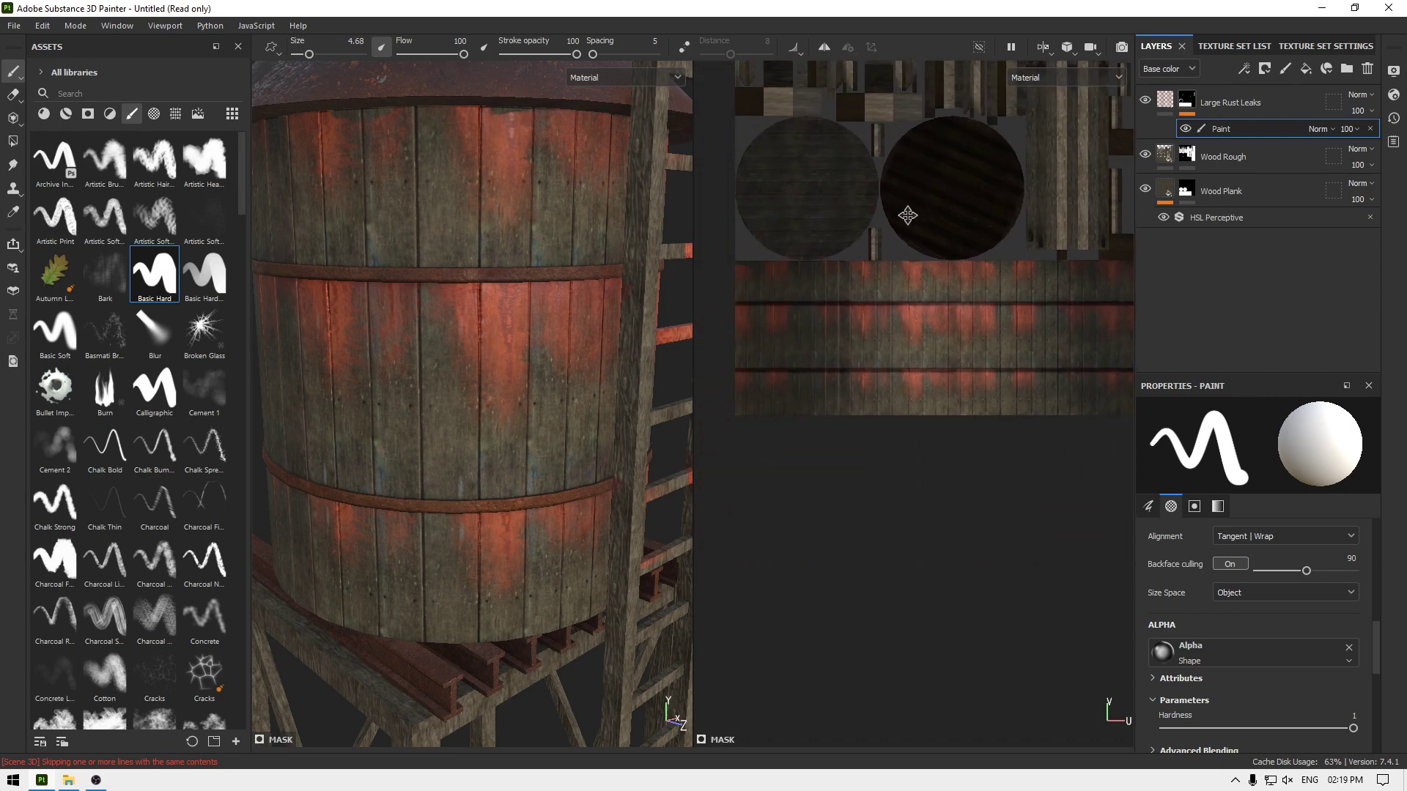
{"action": "scroll", "coordinate": [927, 304], "scroll_direction": "up", "scroll_amount": 4}
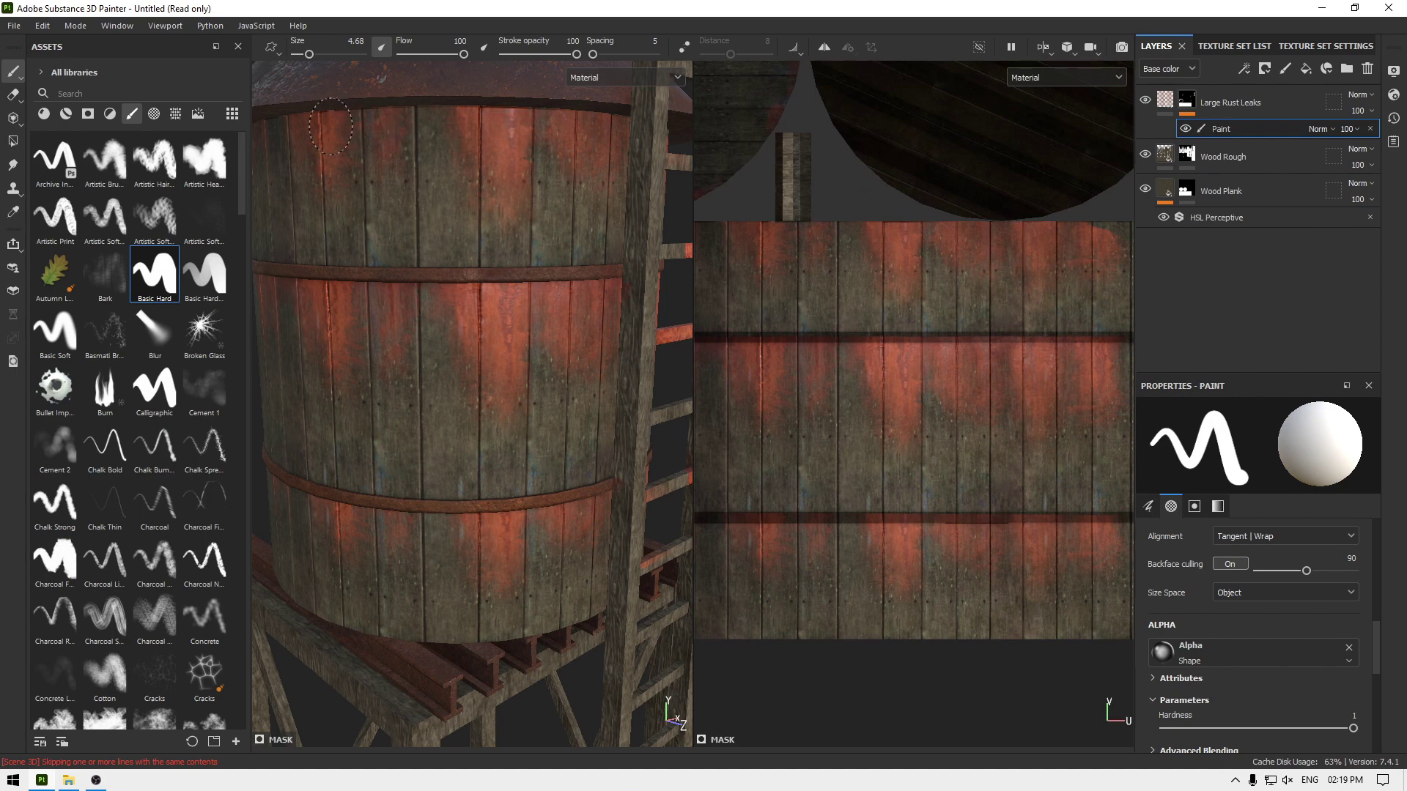
{"action": "scroll", "coordinate": [1041, 418], "scroll_direction": "down", "scroll_amount": 6}
Step: Orbit the tower so the ladder faces forward, show the whole texture sheet, and enlarge the brush to 10.03
{"action": "left_click_drag", "start_coordinate": [601, 411], "coordinate": [323, 425], "text": "alt"}
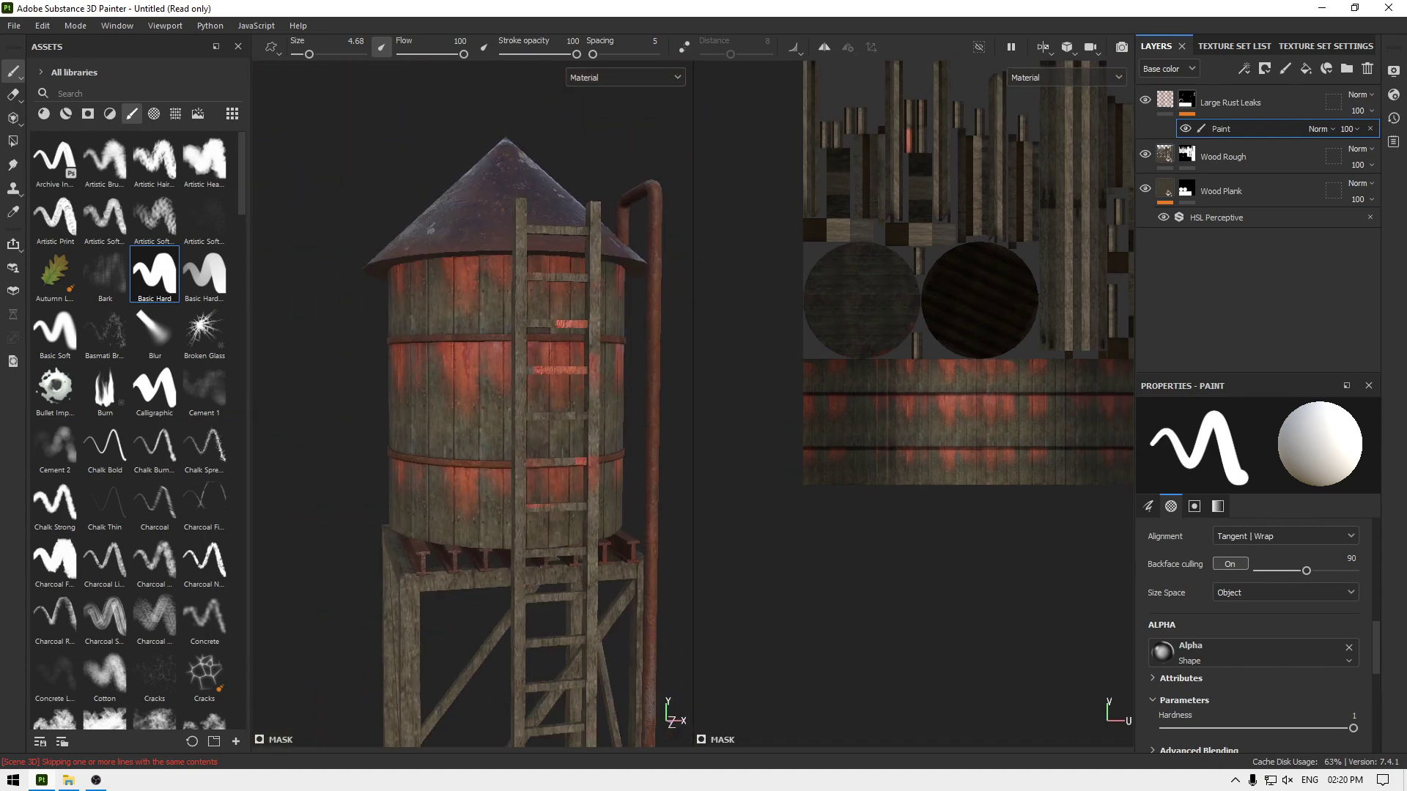
{"action": "right_click_drag", "start_coordinate": [1052, 376], "coordinate": [1048, 307], "text": "alt"}
{"action": "middle_click_drag", "start_coordinate": [1049, 308], "coordinate": [916, 307], "text": "alt"}
{"action": "right_click_drag", "start_coordinate": [1040, 286], "coordinate": [982, 185], "text": "alt"}
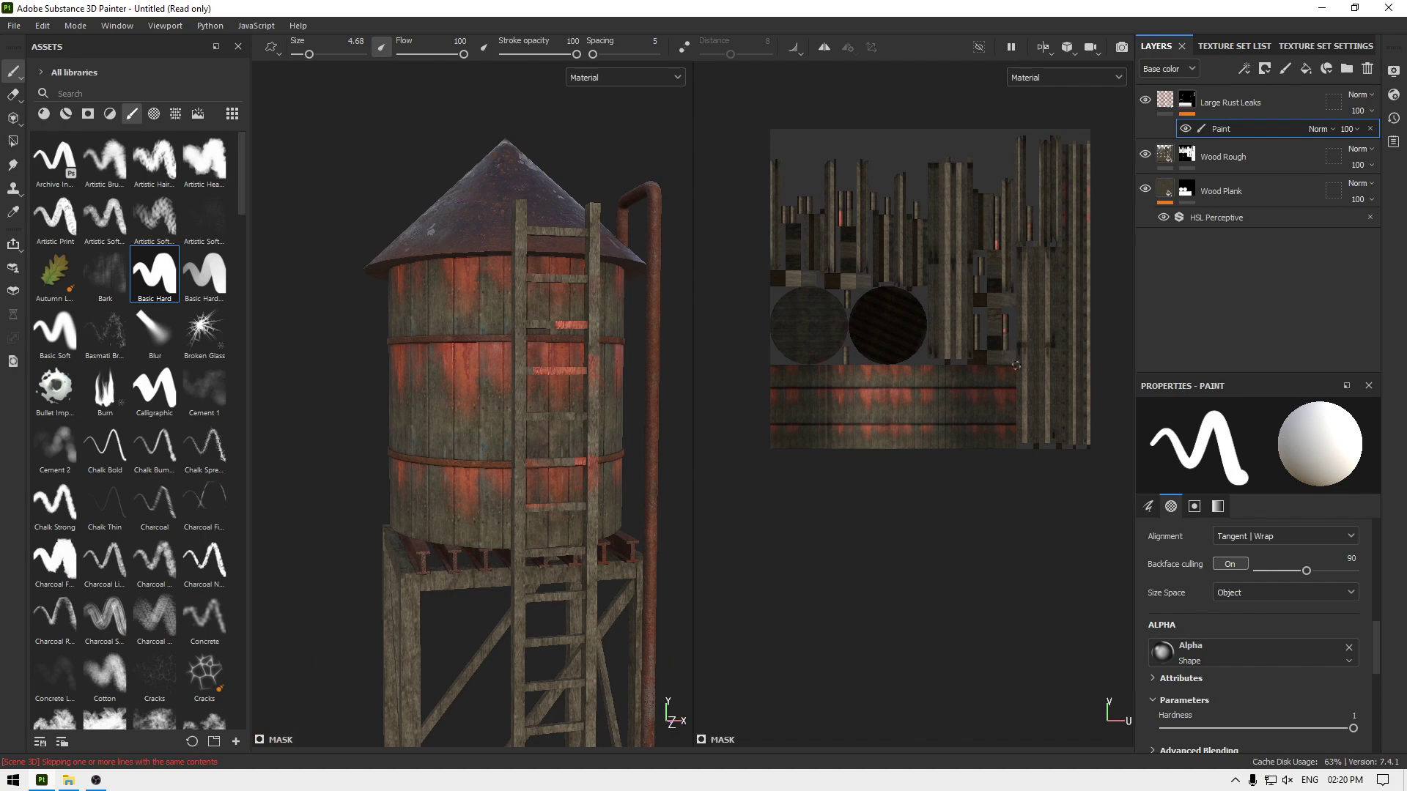
{"action": "scroll", "coordinate": [598, 419], "scroll_direction": "up", "scroll_amount": 5}
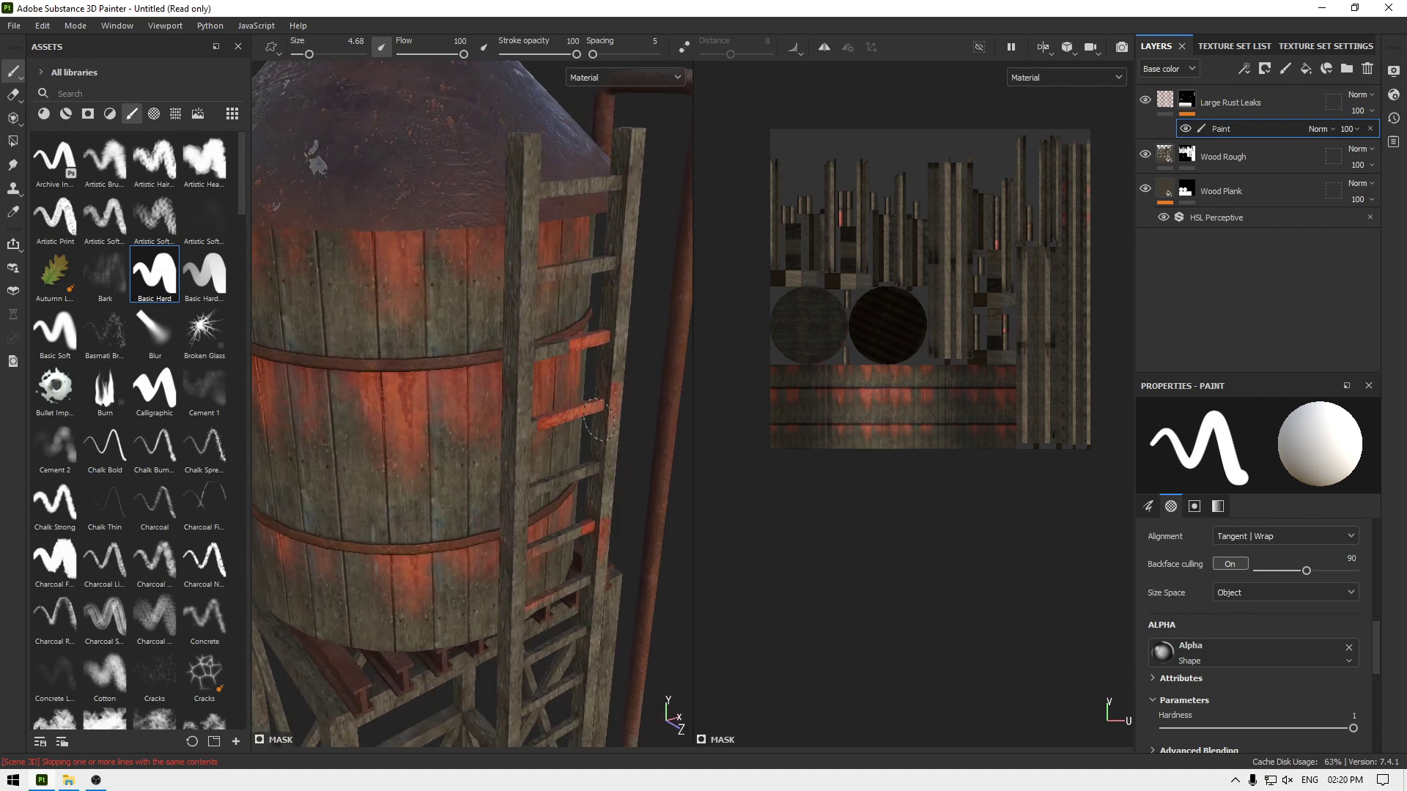
{"action": "left_click_drag", "start_coordinate": [599, 419], "coordinate": [613, 410], "text": "alt"}
{"action": "right_click_drag", "start_coordinate": [991, 255], "coordinate": [990, 255], "text": "ctrl"}
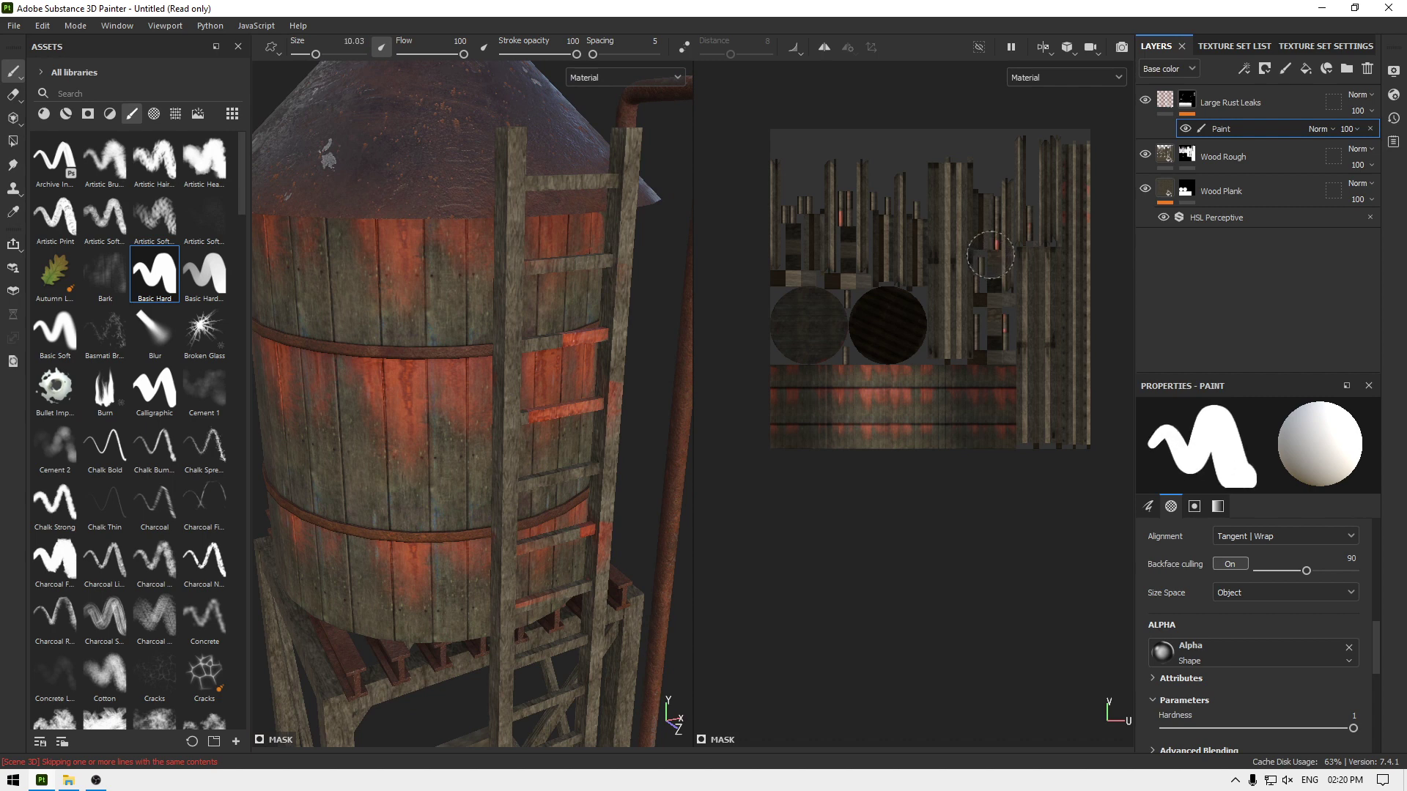
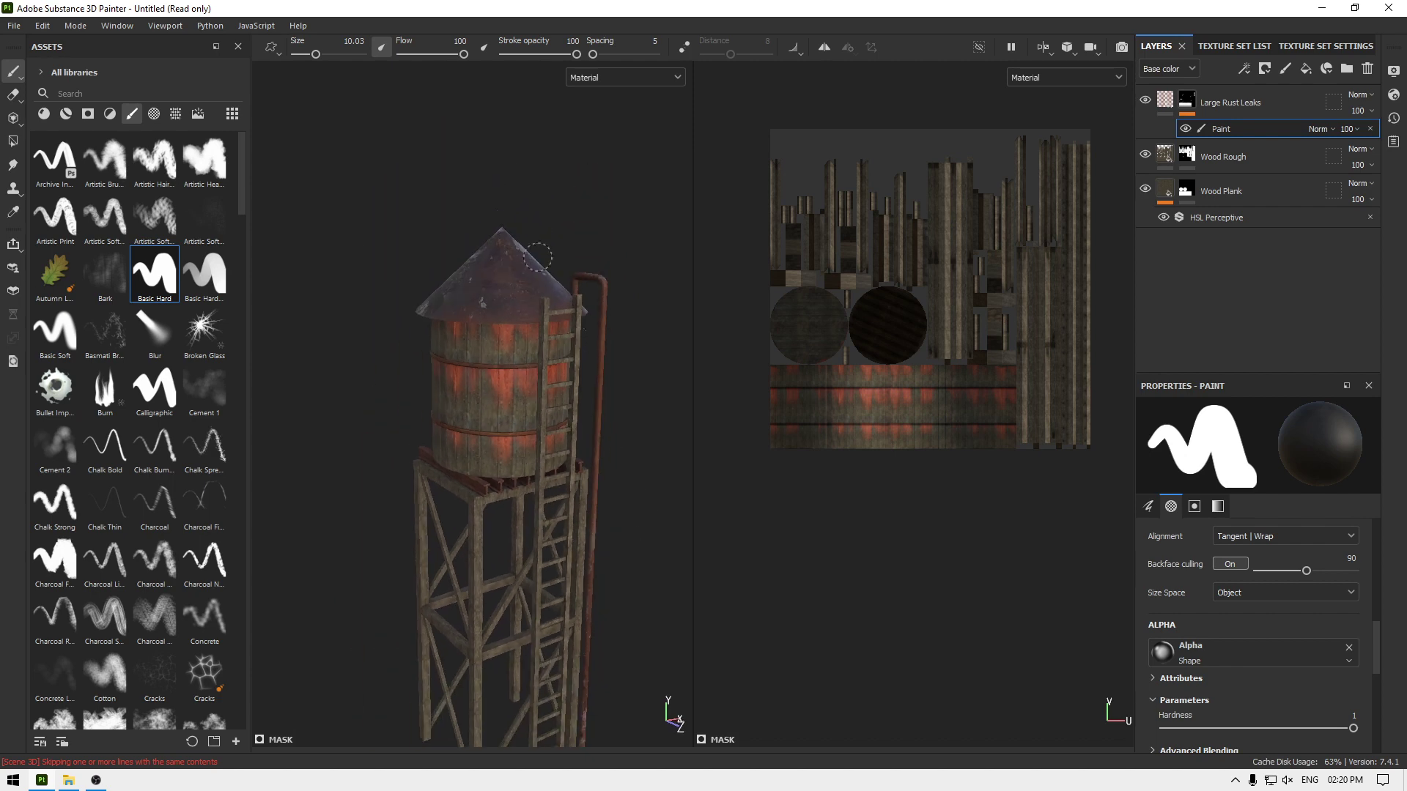
Step: Orbit to look down on the rust-streaked tank and select the Large Rust Leaks layer
{"action": "middle_click_drag", "start_coordinate": [604, 469], "coordinate": [584, 283], "text": "alt"}
{"action": "left_click_drag", "start_coordinate": [584, 283], "coordinate": [562, 355], "text": "alt"}
{"action": "scroll", "coordinate": [562, 355], "scroll_direction": "up", "scroll_amount": 3}
{"action": "middle_click_drag", "start_coordinate": [562, 355], "coordinate": [562, 542], "text": "alt"}
{"action": "left_click_drag", "start_coordinate": [560, 542], "coordinate": [586, 535], "text": "alt"}
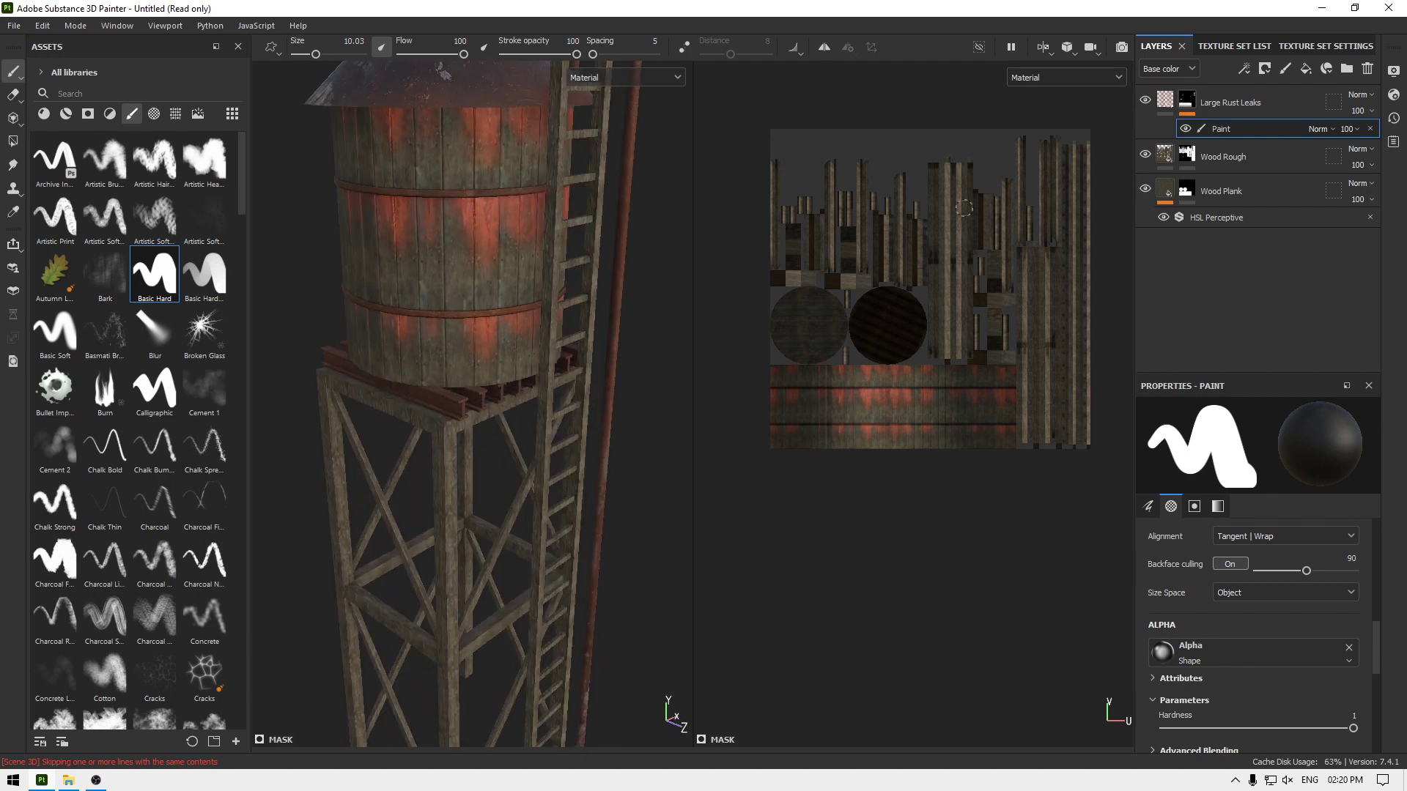
{"action": "left_click", "coordinate": [1239, 102]}
{"action": "scroll", "coordinate": [1272, 528], "scroll_direction": "down", "scroll_amount": 5}
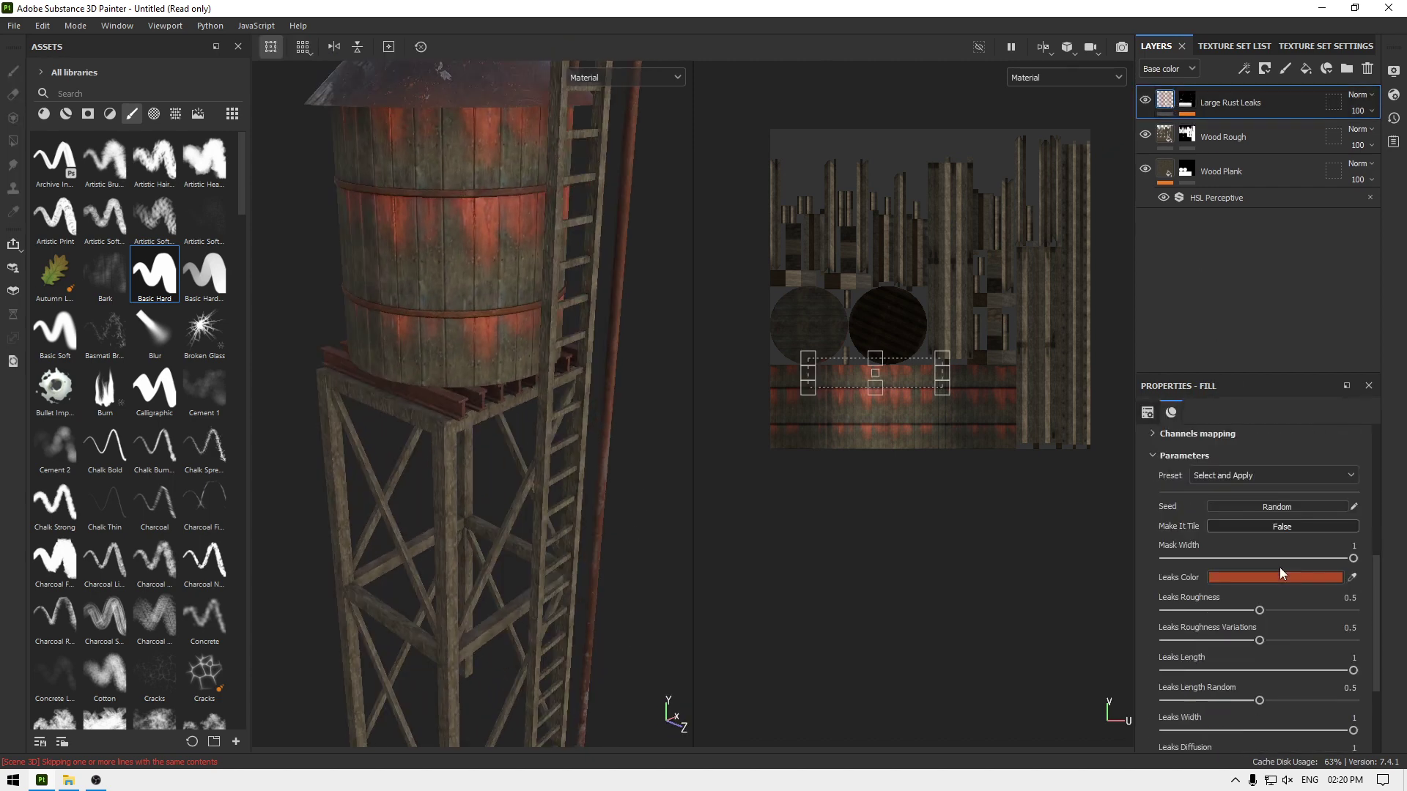
Step: Choose a duller dark brown as the Leaks Color and switch the viewport to 3D only
{"action": "left_click", "coordinate": [1261, 578]}
{"action": "left_click_drag", "start_coordinate": [1162, 469], "coordinate": [1115, 494]}
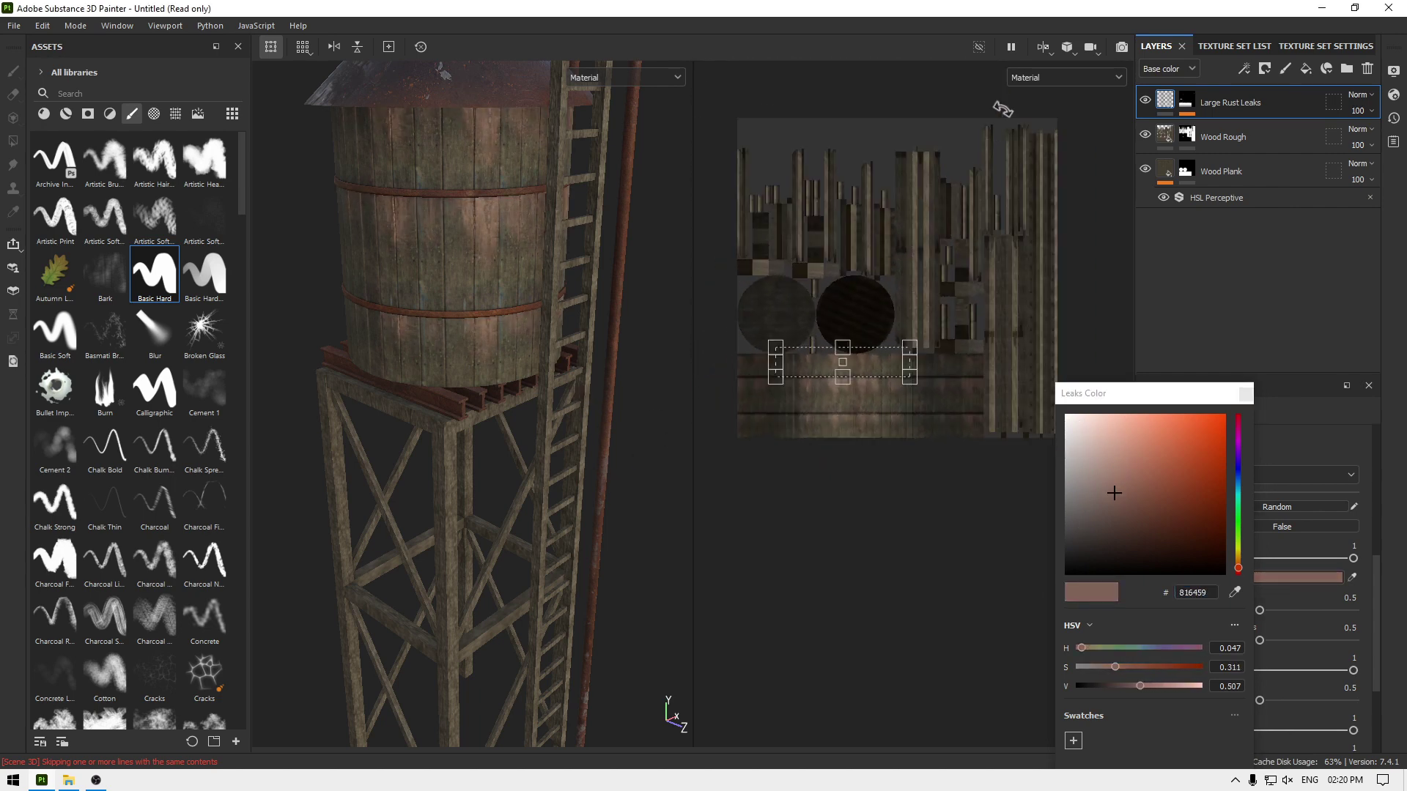
{"action": "left_click", "coordinate": [1044, 49]}
{"action": "left_click", "coordinate": [1060, 86]}
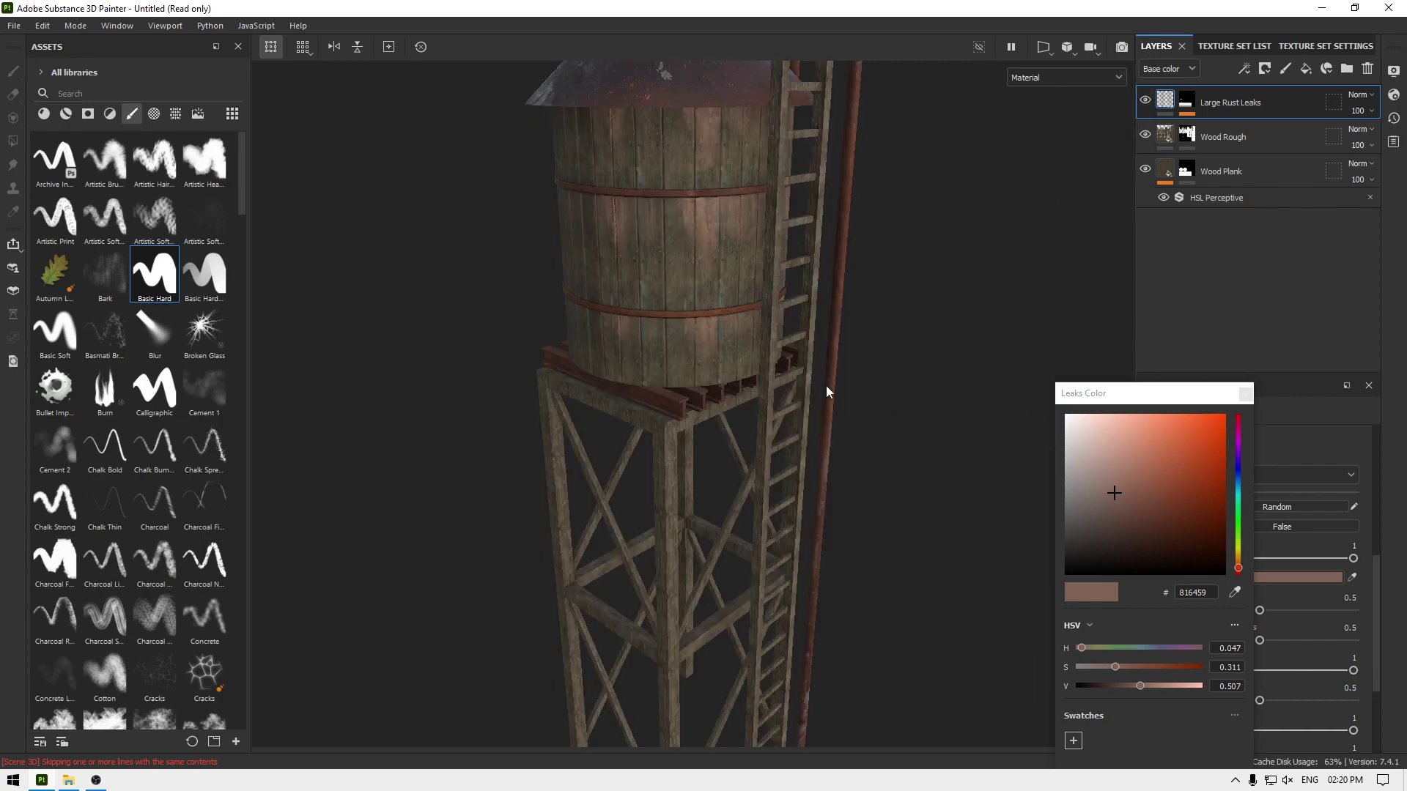
{"action": "left_click_drag", "start_coordinate": [829, 393], "coordinate": [578, 213], "text": "alt"}
{"action": "scroll", "coordinate": [753, 411], "scroll_direction": "up", "scroll_amount": 5}
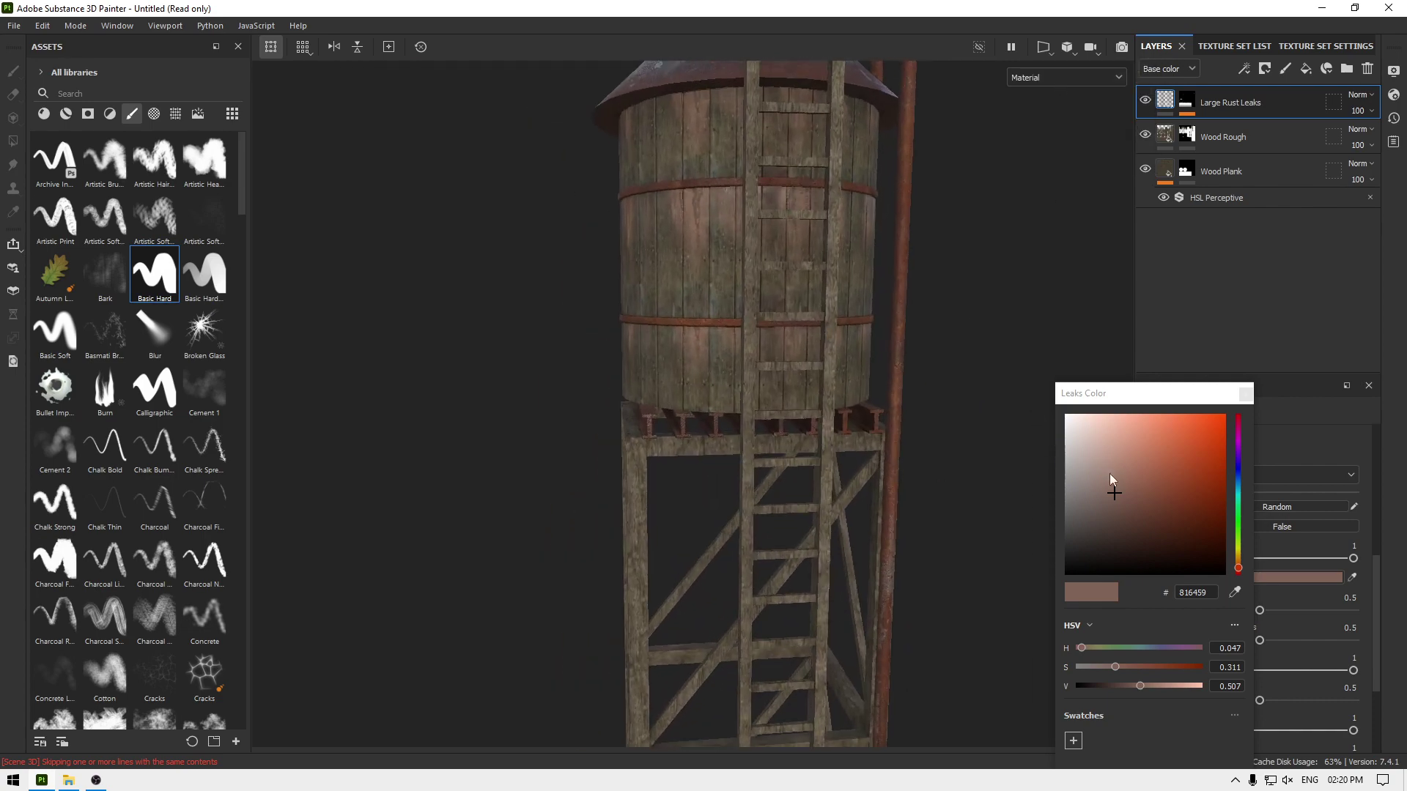
Step: Refine the leaks colour to deep reddish-brown 5C3121 and close the colour picker
{"action": "left_click", "coordinate": [1133, 468]}
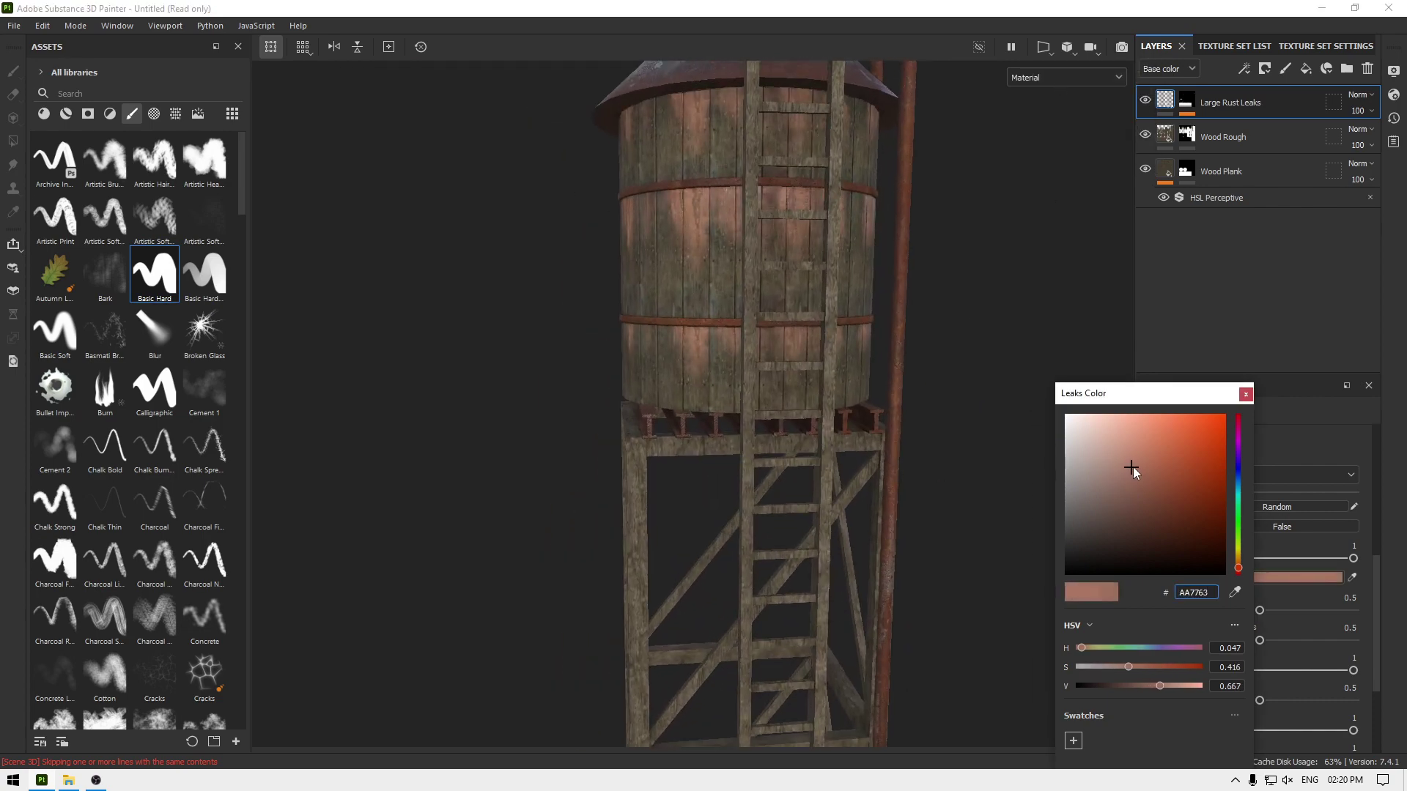
{"action": "left_click_drag", "start_coordinate": [1133, 468], "coordinate": [1168, 517]}
{"action": "left_click_drag", "start_coordinate": [746, 459], "coordinate": [859, 491], "text": "alt"}
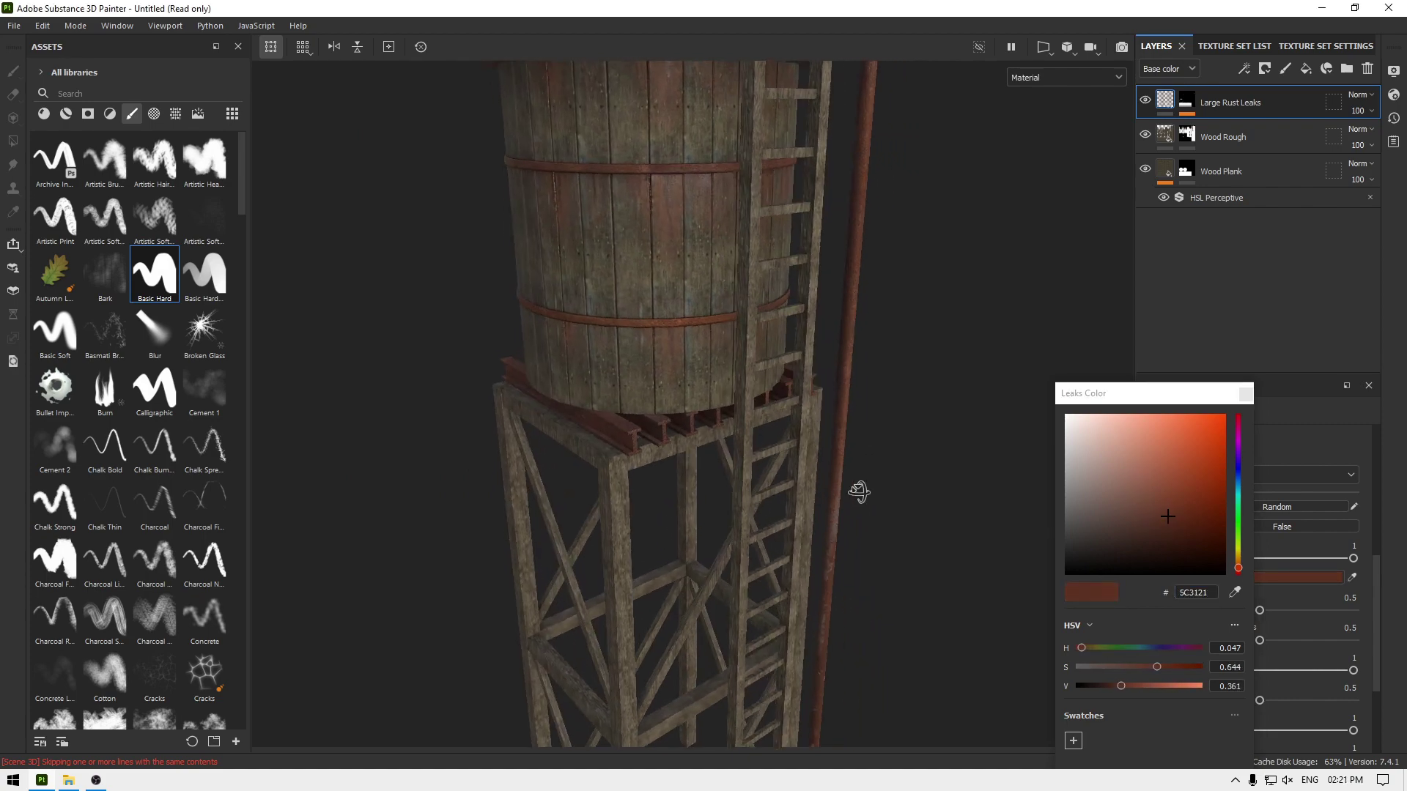
{"action": "scroll", "coordinate": [769, 410], "scroll_direction": "down", "scroll_amount": 5}
{"action": "left_click_drag", "start_coordinate": [679, 333], "coordinate": [701, 289], "text": "alt"}
{"action": "scroll", "coordinate": [714, 312], "scroll_direction": "up", "scroll_amount": 5}
{"action": "left_click_drag", "start_coordinate": [978, 502], "coordinate": [995, 452], "text": "alt"}
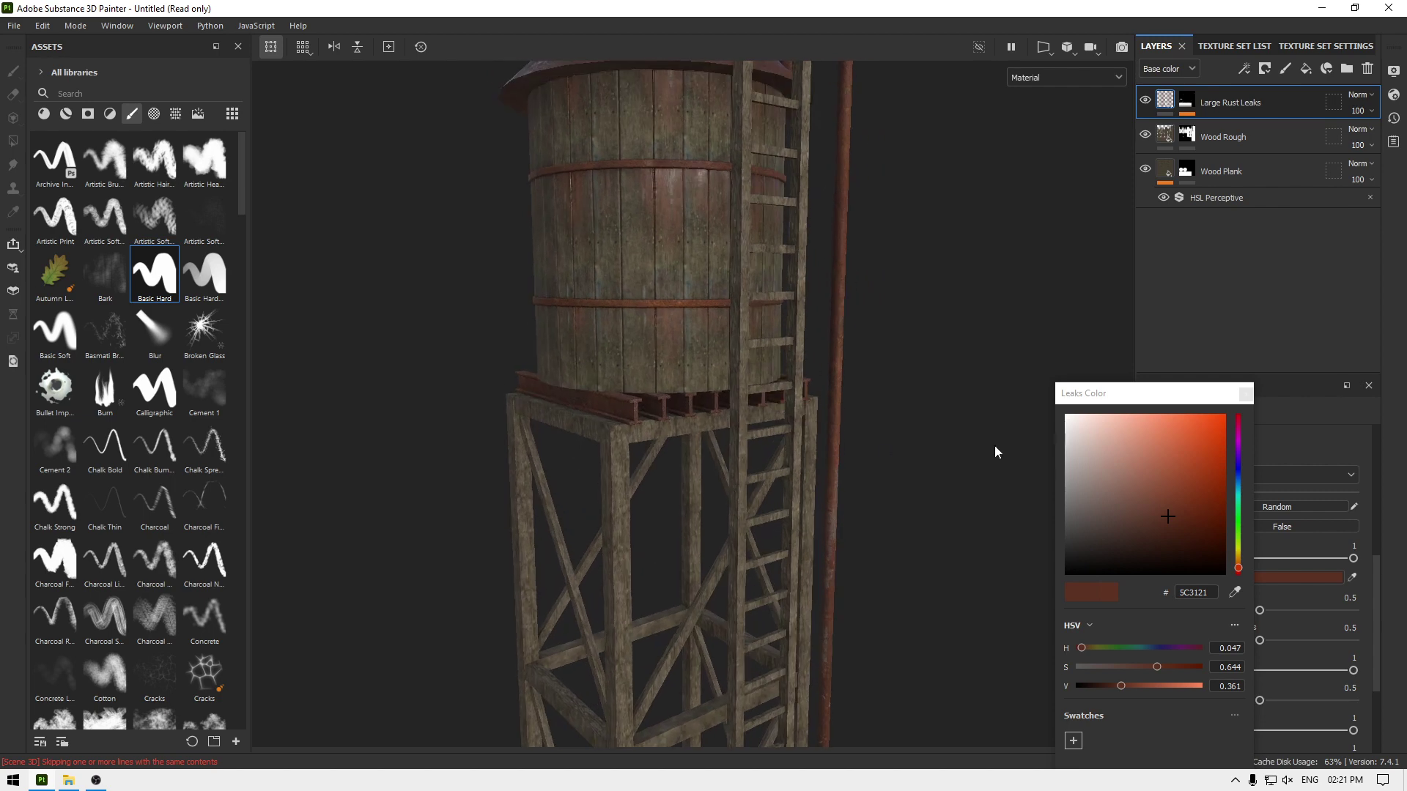
{"action": "left_click", "coordinate": [1246, 395]}
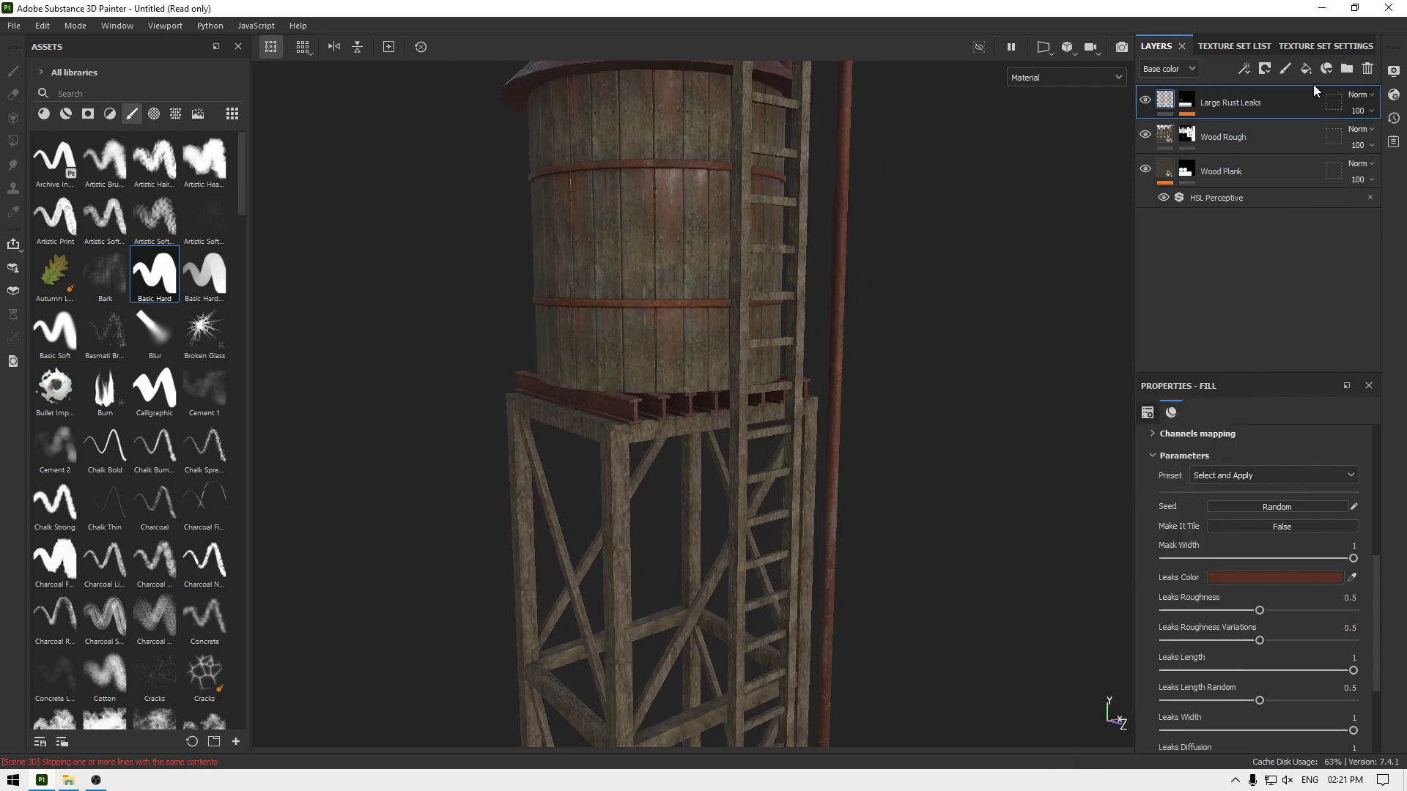
{"action": "left_click", "coordinate": [44, 113]}
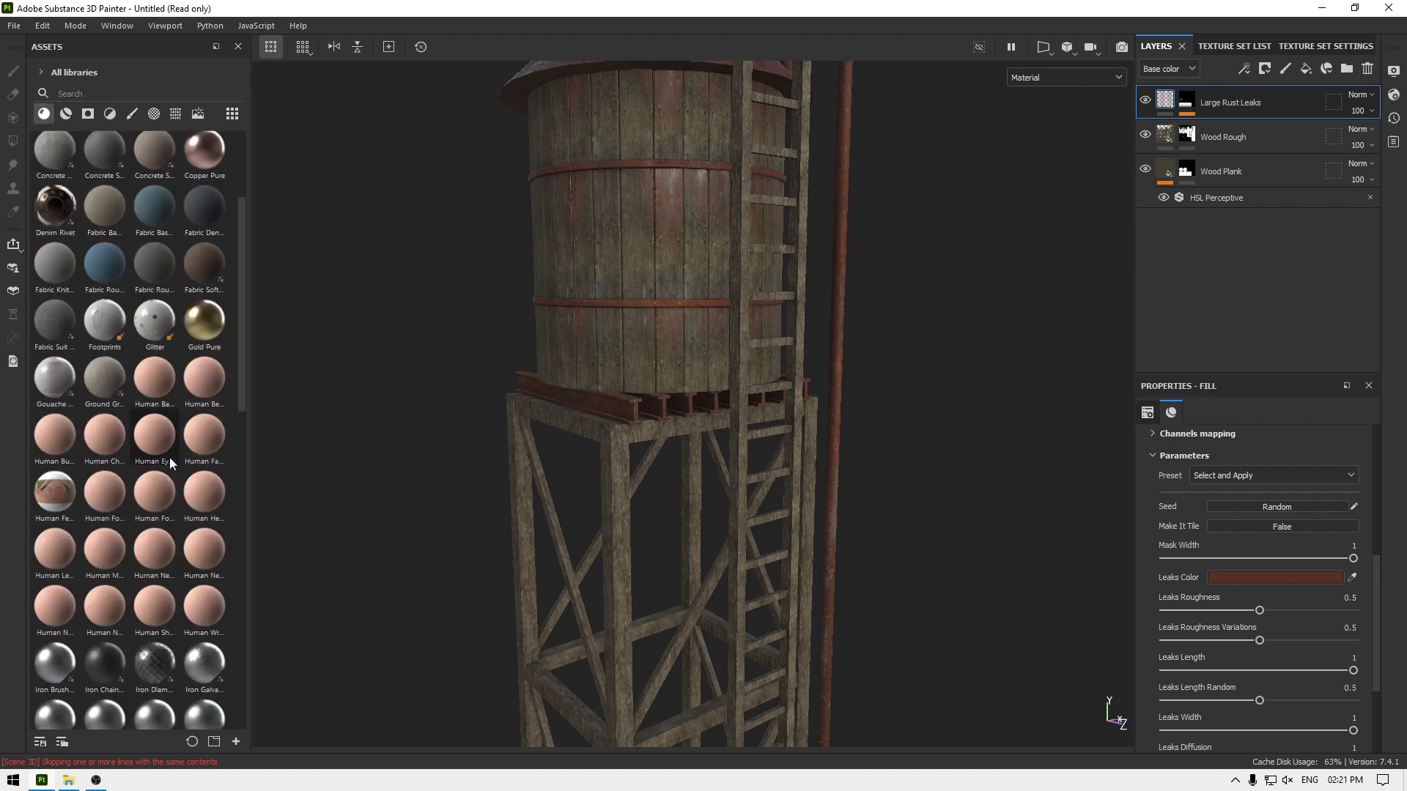
Step: Add Wood Rough as a new layer with Tri-planar projection and rotation 90
{"action": "scroll", "coordinate": [165, 513], "scroll_direction": "down", "scroll_amount": 10}
{"action": "left_click_drag", "start_coordinate": [52, 651], "coordinate": [1241, 122]}
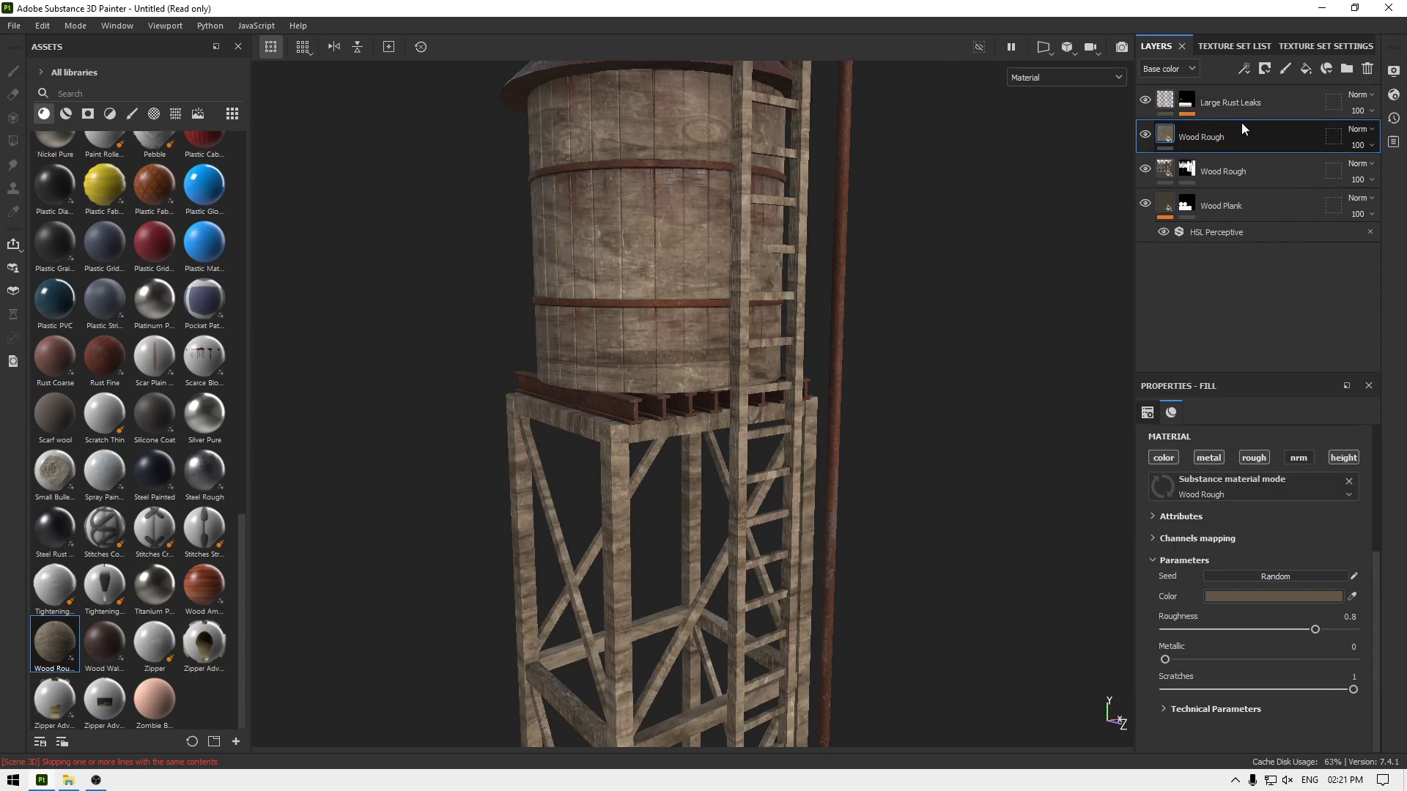
{"action": "scroll", "coordinate": [1266, 469], "scroll_direction": "up", "scroll_amount": 3}
{"action": "left_click", "coordinate": [1265, 468]}
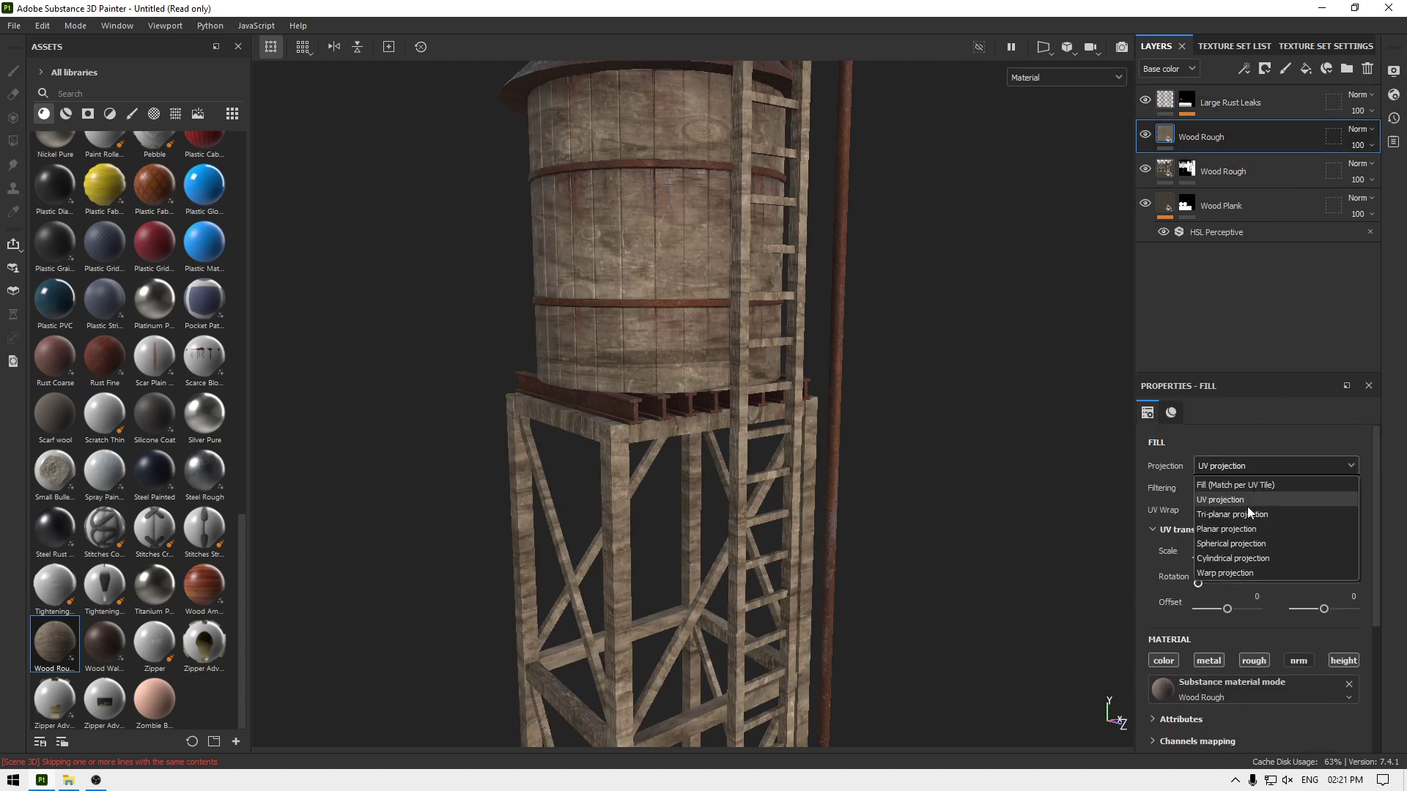
{"action": "left_click", "coordinate": [1241, 516]}
{"action": "scroll", "coordinate": [1245, 531], "scroll_direction": "down", "scroll_amount": 2}
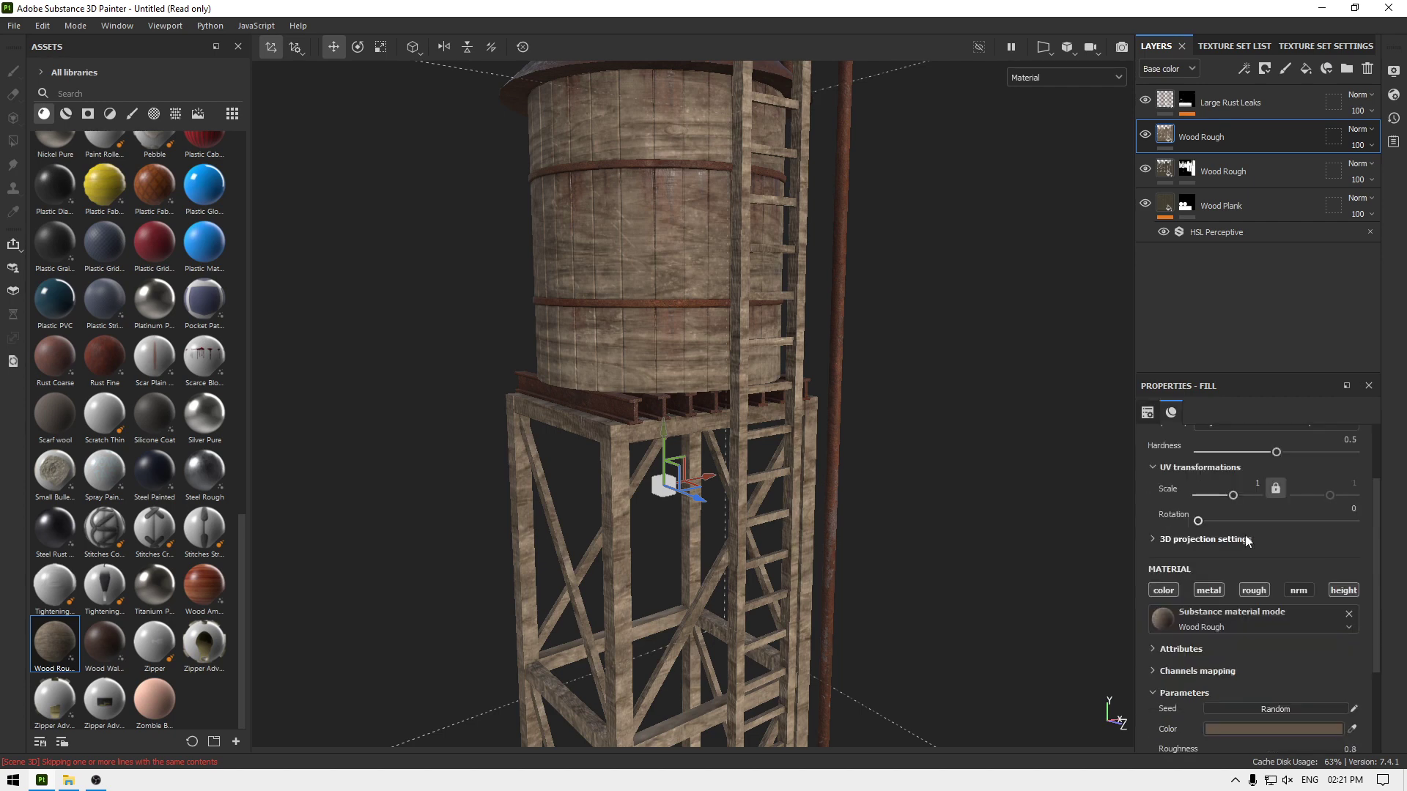
{"action": "left_click_drag", "start_coordinate": [1201, 522], "coordinate": [1243, 521]}
{"action": "left_click", "coordinate": [1345, 508]}
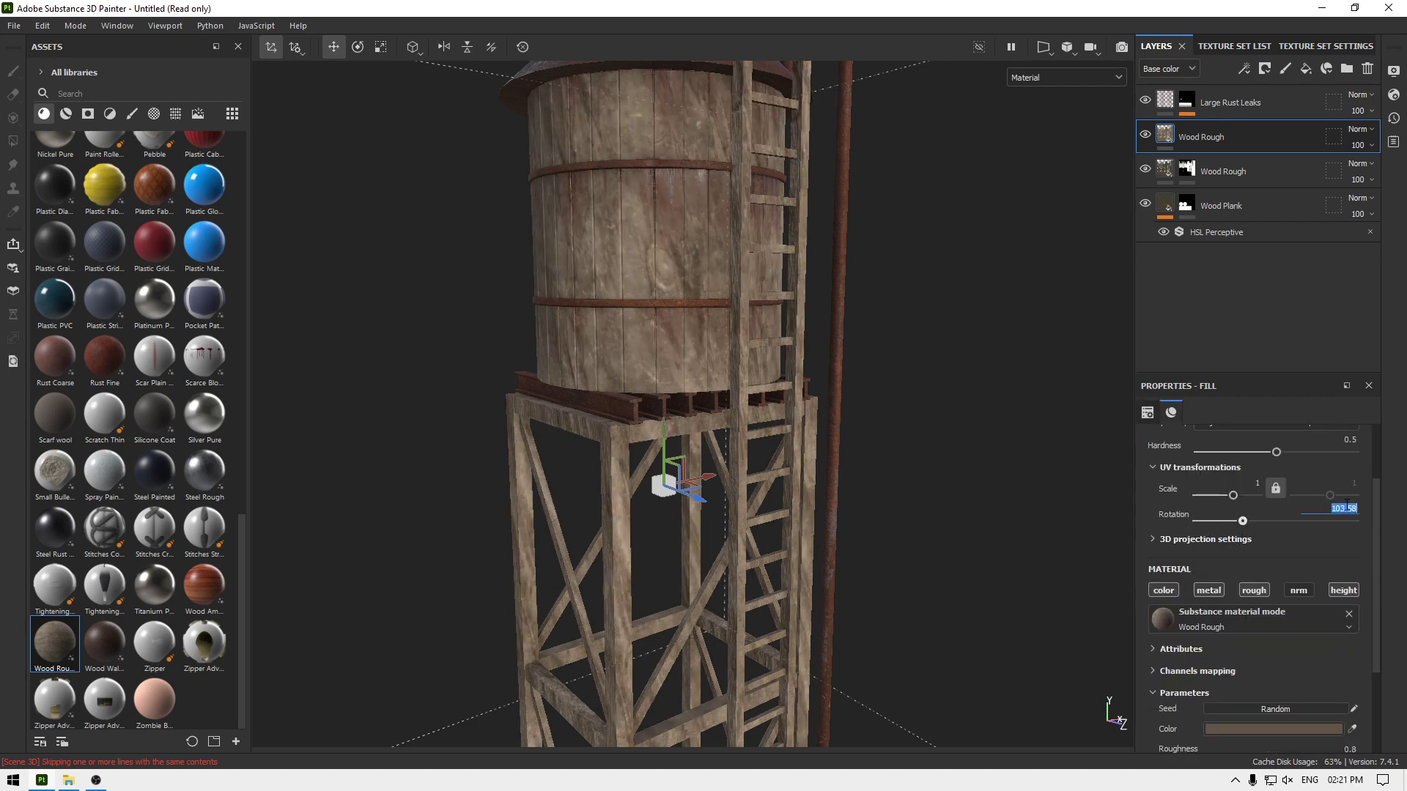
{"action": "type", "text": "90"}
{"action": "key", "text": "Return"}
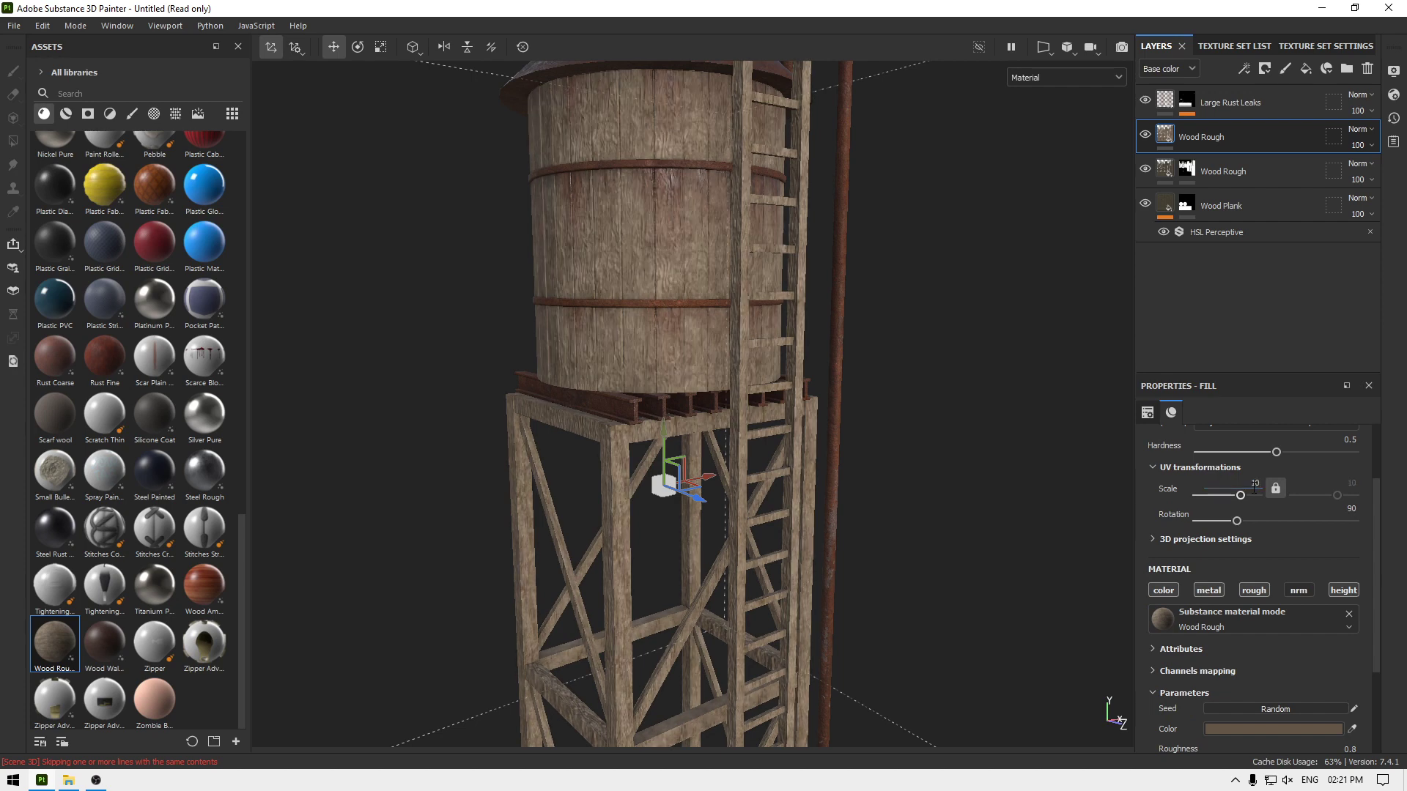
Step: Lighten the Wood Rough colour to greyish-brown 685B4C
{"action": "scroll", "coordinate": [1269, 507], "scroll_direction": "down", "scroll_amount": 3}
{"action": "left_click", "coordinate": [1263, 601]}
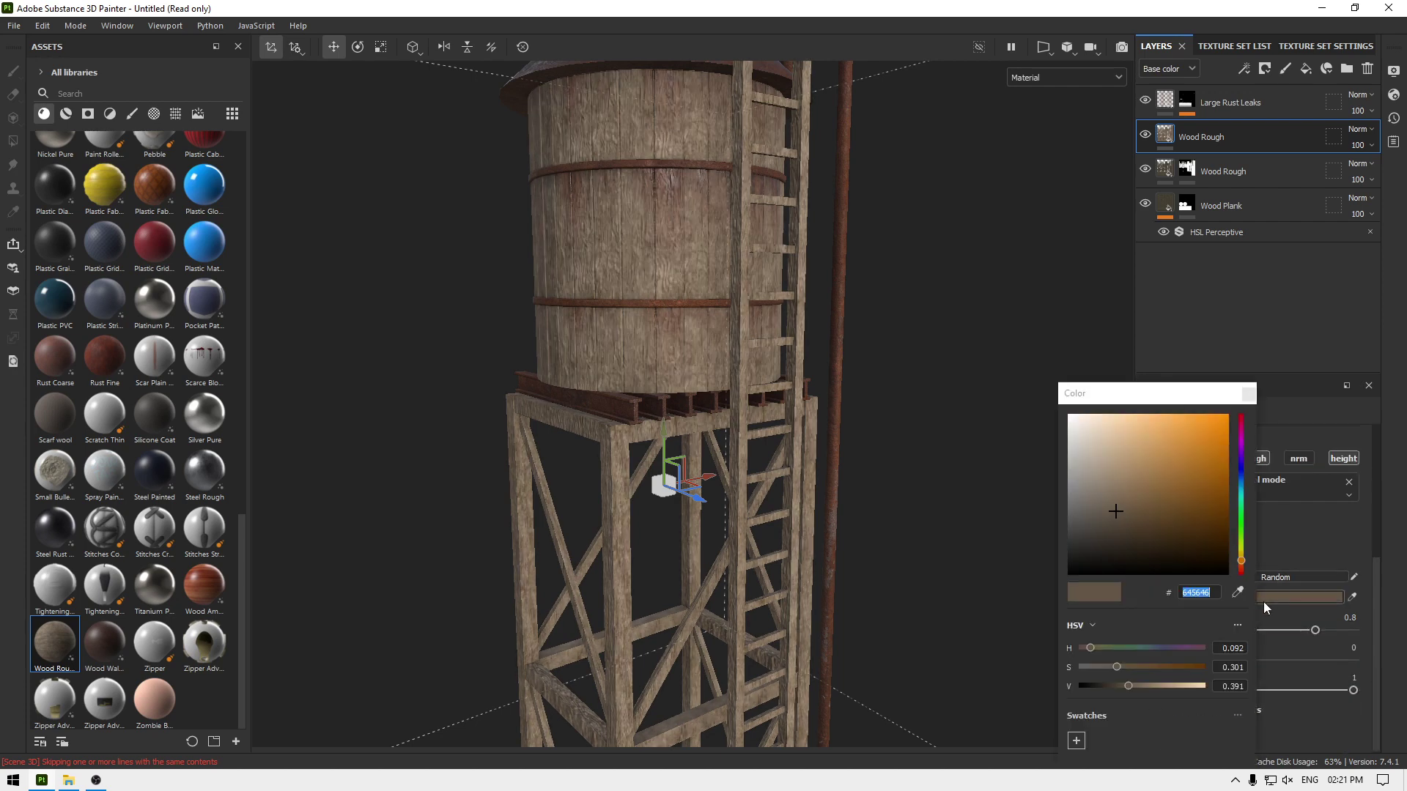
{"action": "mouse_move", "coordinate": [1115, 508]}
{"action": "left_mouse_down"}
{"action": "mouse_move", "coordinate": [1085, 497]}
{"action": "mouse_move", "coordinate": [1110, 508]}
{"action": "left_mouse_up"}
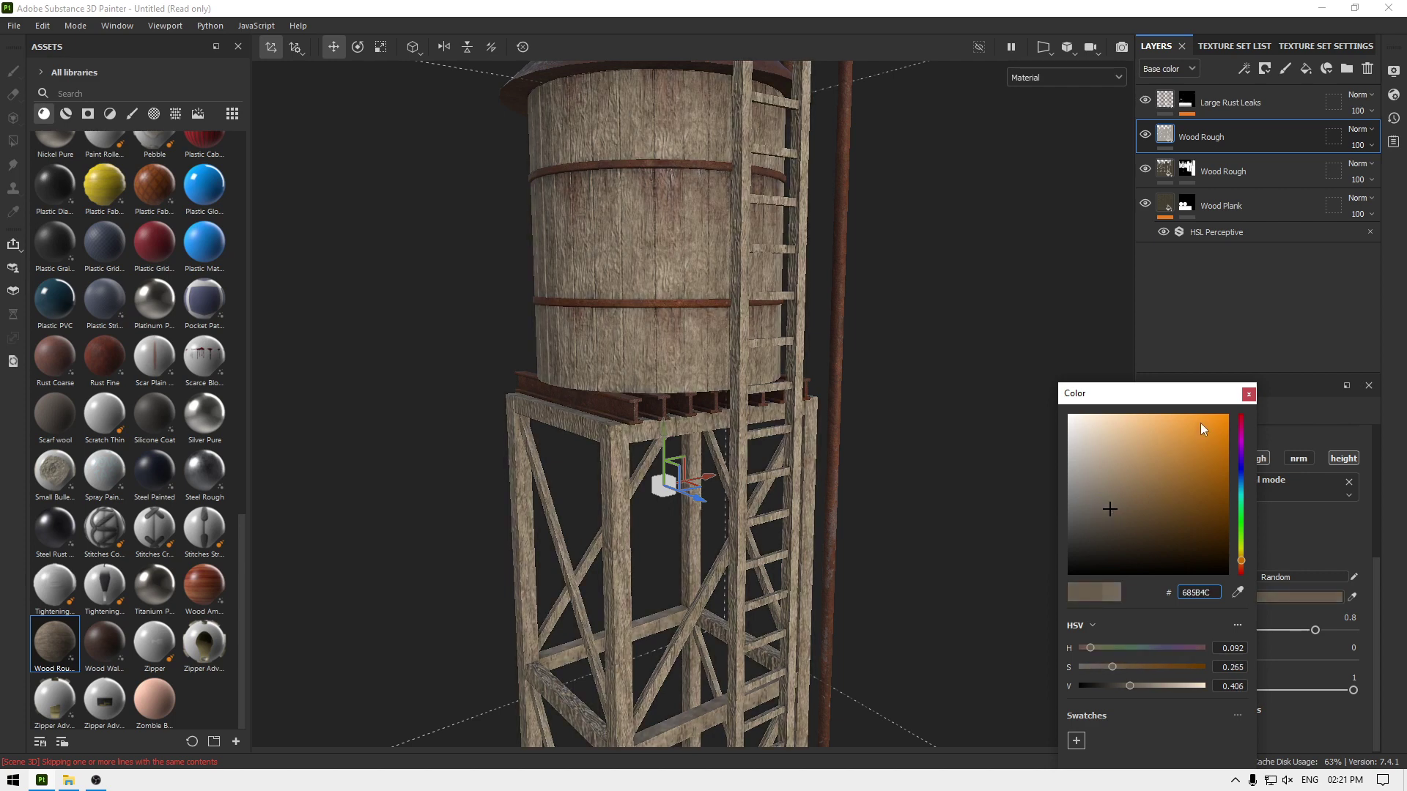
{"action": "left_click", "coordinate": [1249, 395]}
Step: Give the Wood Rough layer a black mask driven by a Metal Edge Wear generator
{"action": "right_click", "coordinate": [1217, 131]}
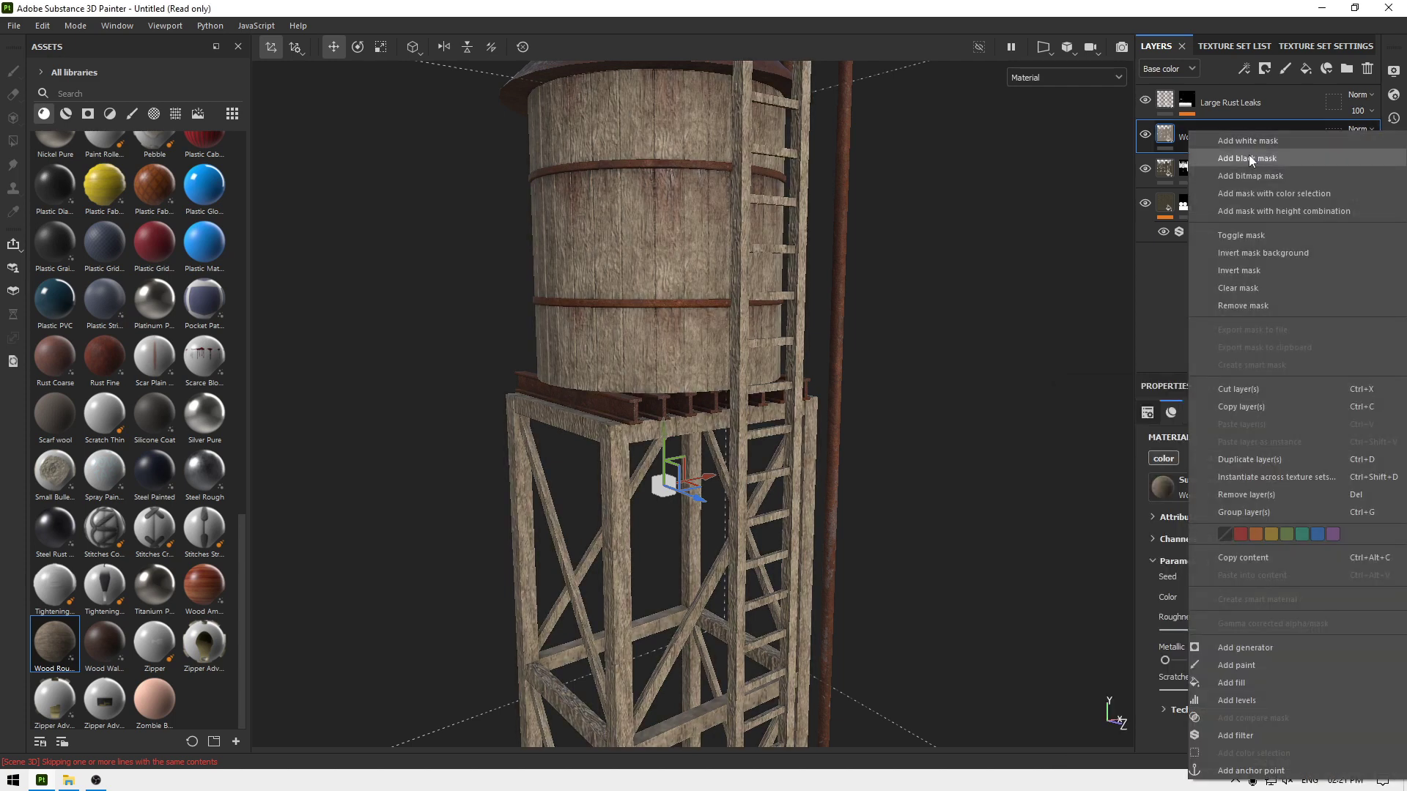
{"action": "left_click", "coordinate": [1249, 156]}
{"action": "right_click", "coordinate": [1238, 139]}
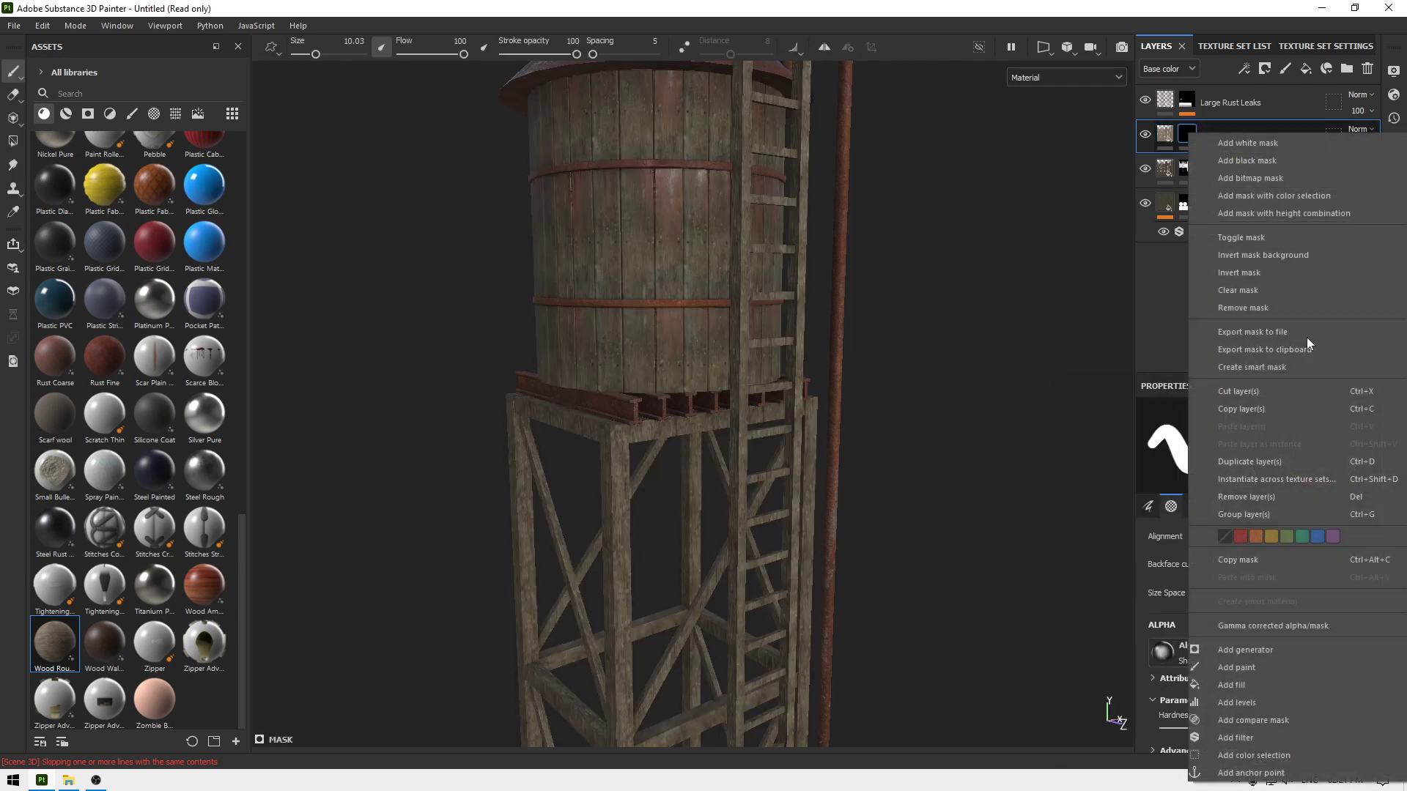
{"action": "left_click", "coordinate": [1264, 649]}
{"action": "left_click", "coordinate": [1257, 439]}
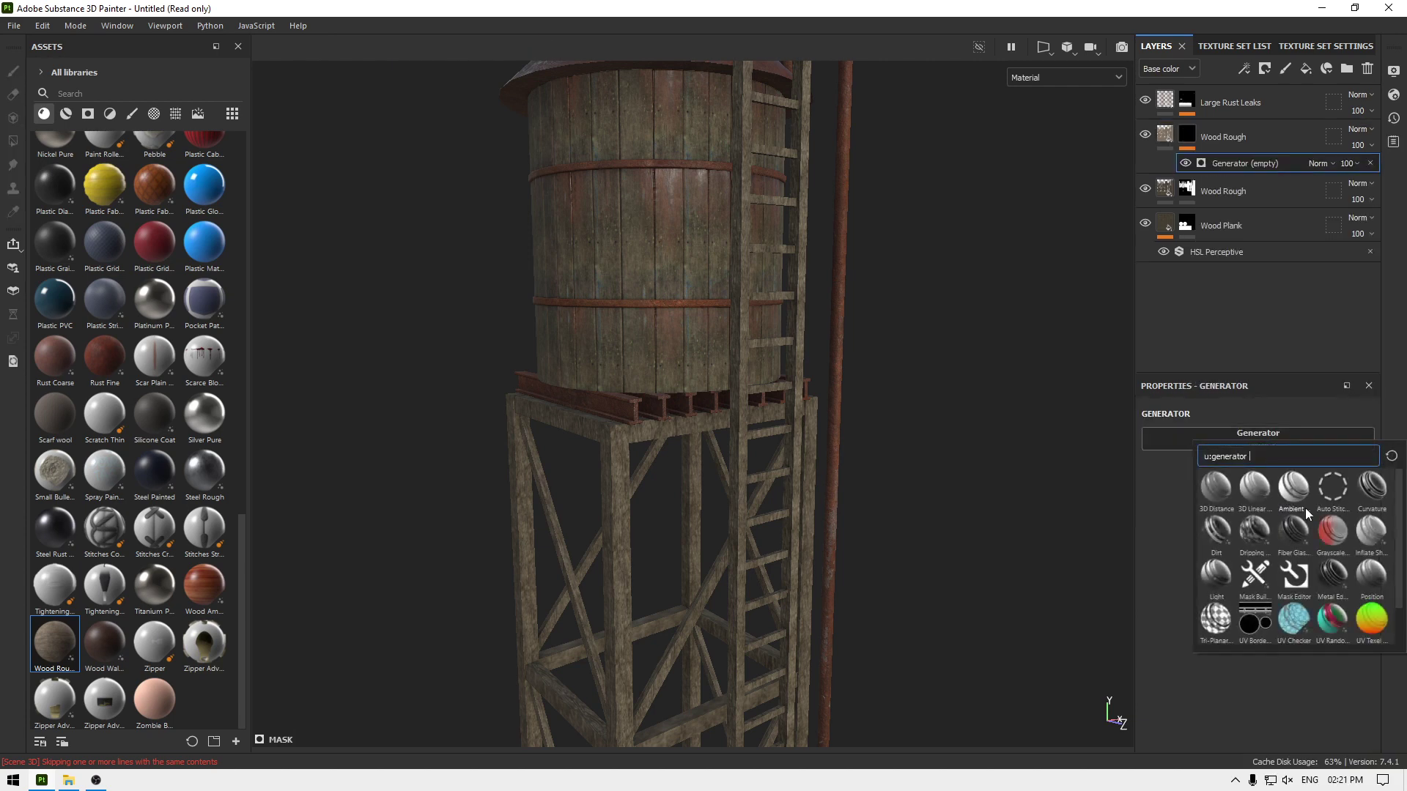
{"action": "left_click", "coordinate": [1331, 574]}
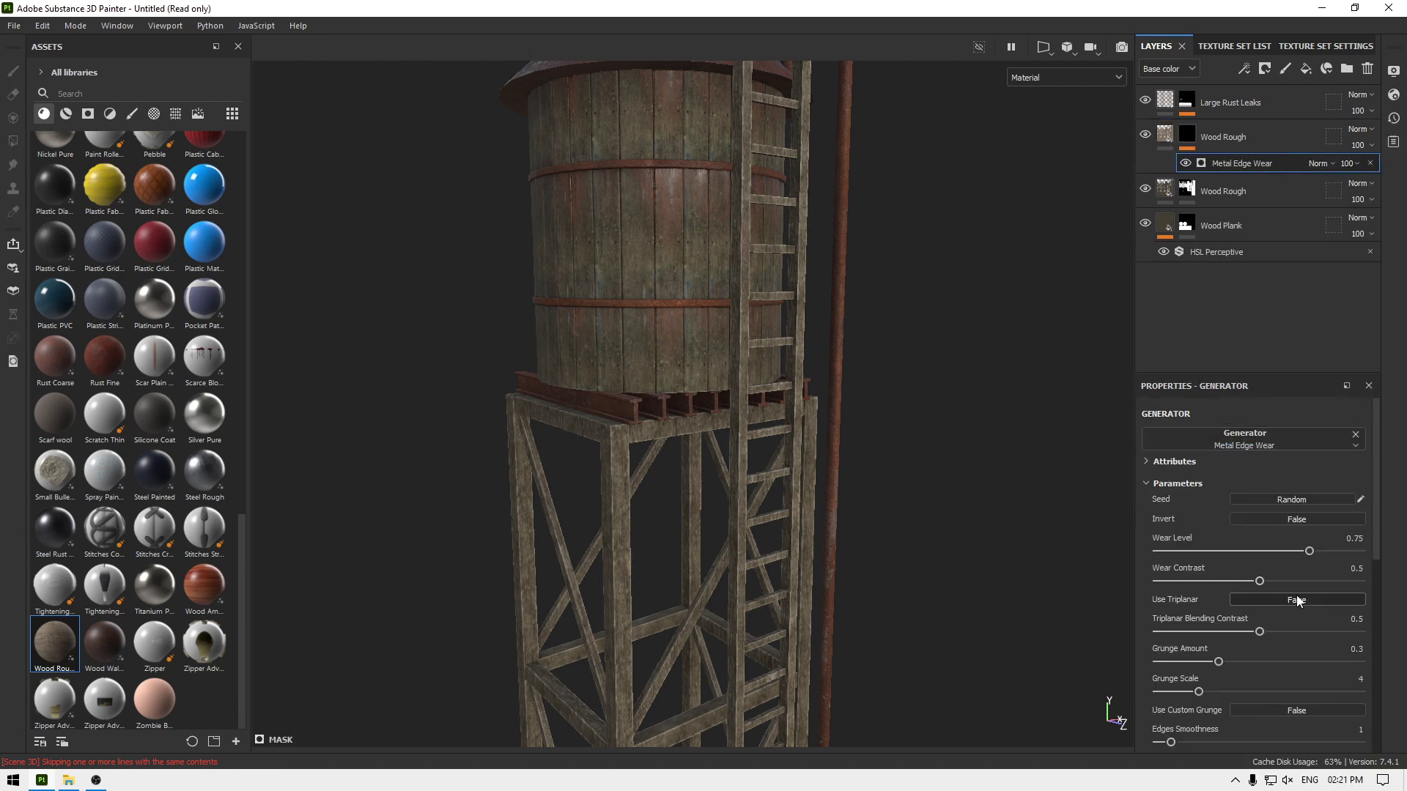
Step: Turn on Use Triplanar for the edge wear, with Wear Level 0.85 and Wear Contrast 0.5
{"action": "left_click_drag", "start_coordinate": [874, 502], "coordinate": [803, 437], "text": "alt"}
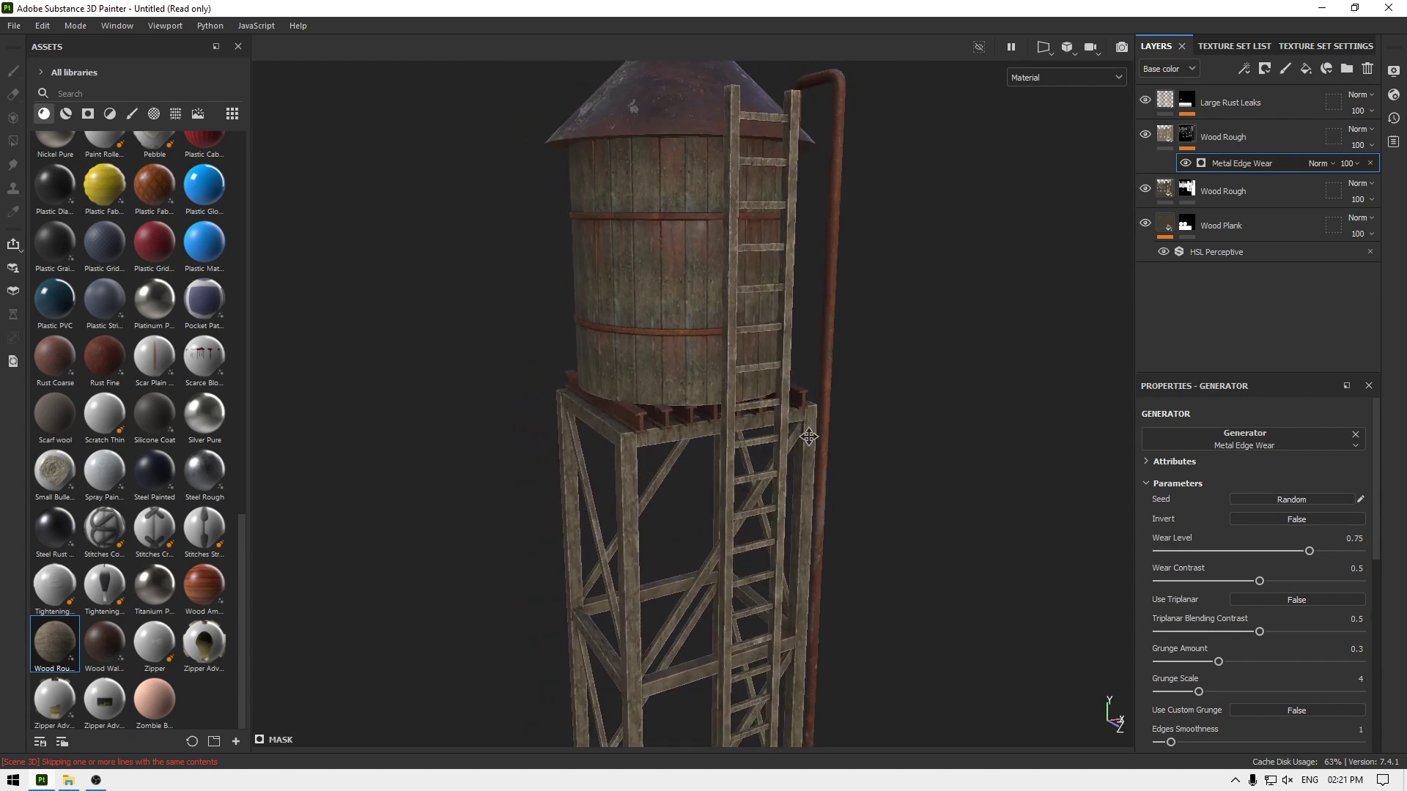
{"action": "middle_click_drag", "start_coordinate": [804, 437], "coordinate": [806, 372], "text": "alt"}
{"action": "right_click_drag", "start_coordinate": [806, 372], "coordinate": [839, 365], "text": "alt"}
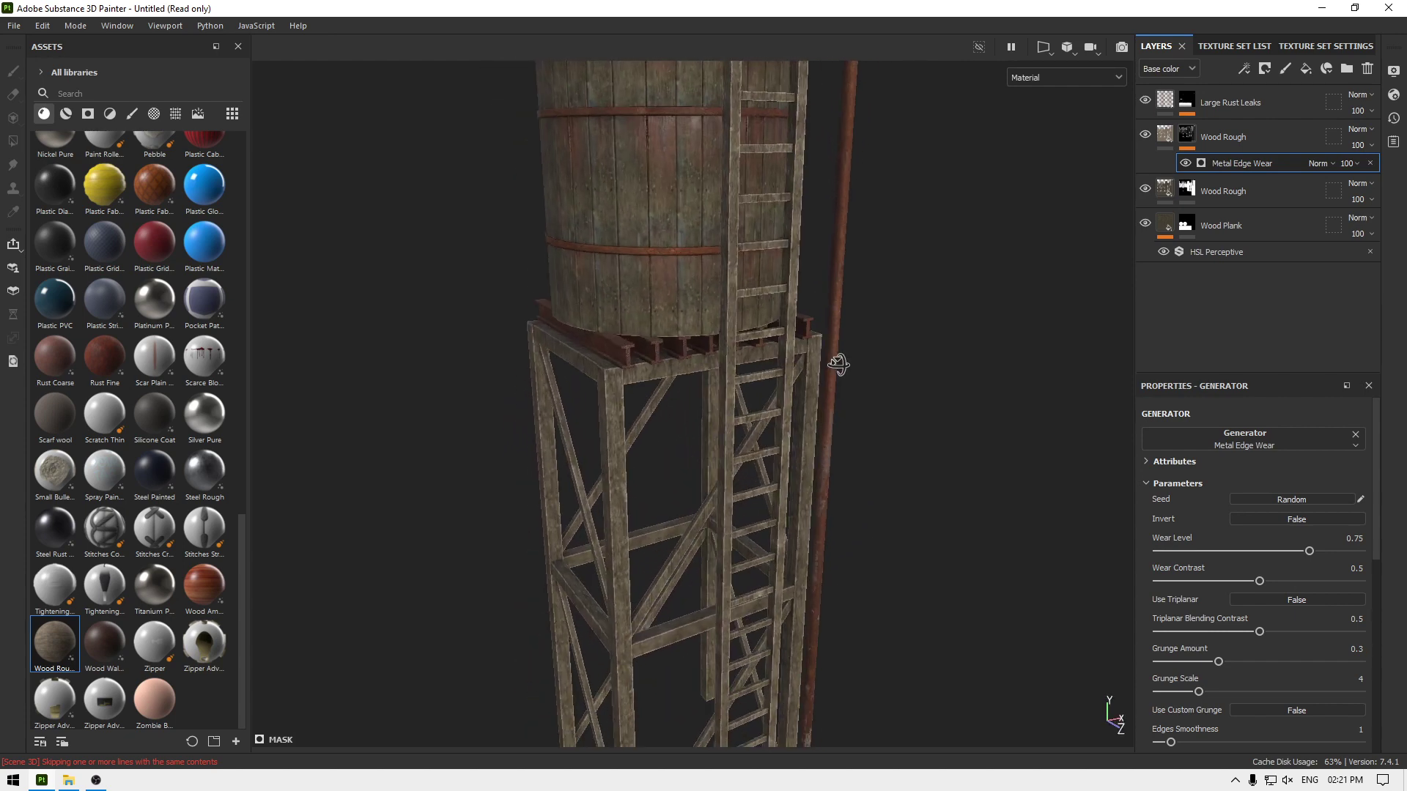
{"action": "left_click", "coordinate": [1299, 600]}
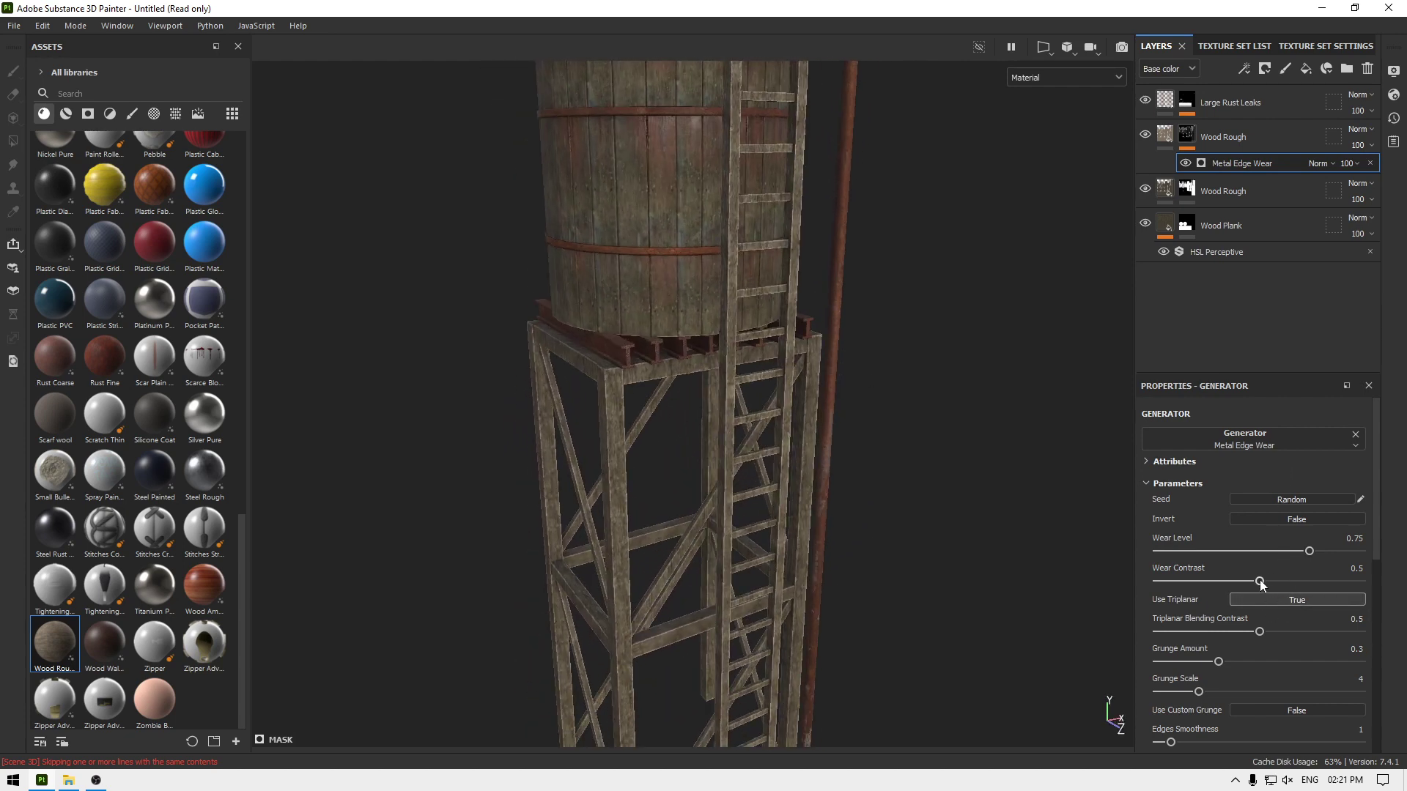
{"action": "left_click_drag", "start_coordinate": [1311, 554], "coordinate": [1345, 553]}
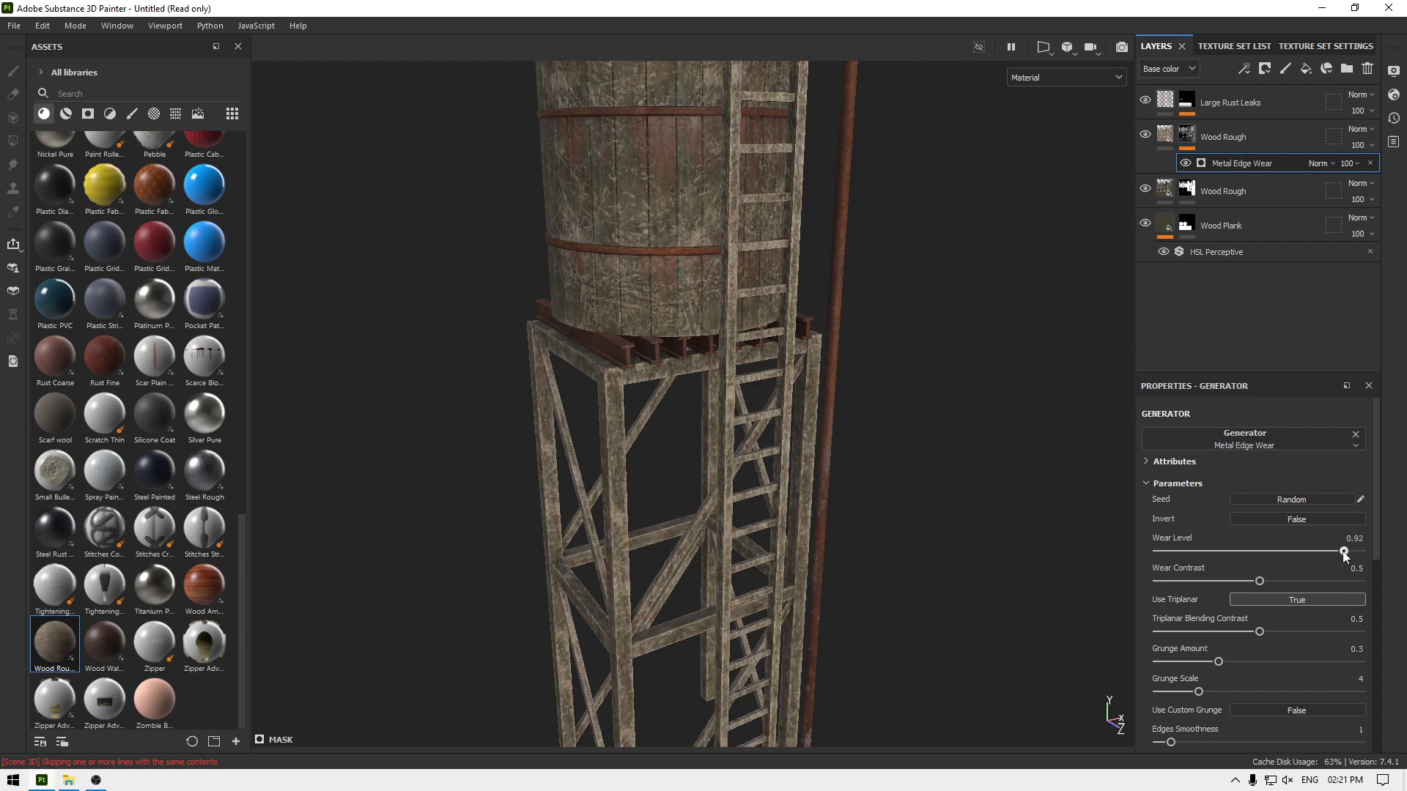
{"action": "left_click_drag", "start_coordinate": [1257, 583], "coordinate": [1228, 582]}
{"action": "left_click", "coordinate": [1353, 536]}
{"action": "type", "text": "0.85"}
{"action": "key", "text": "Return"}
{"action": "left_click", "coordinate": [1355, 569]}
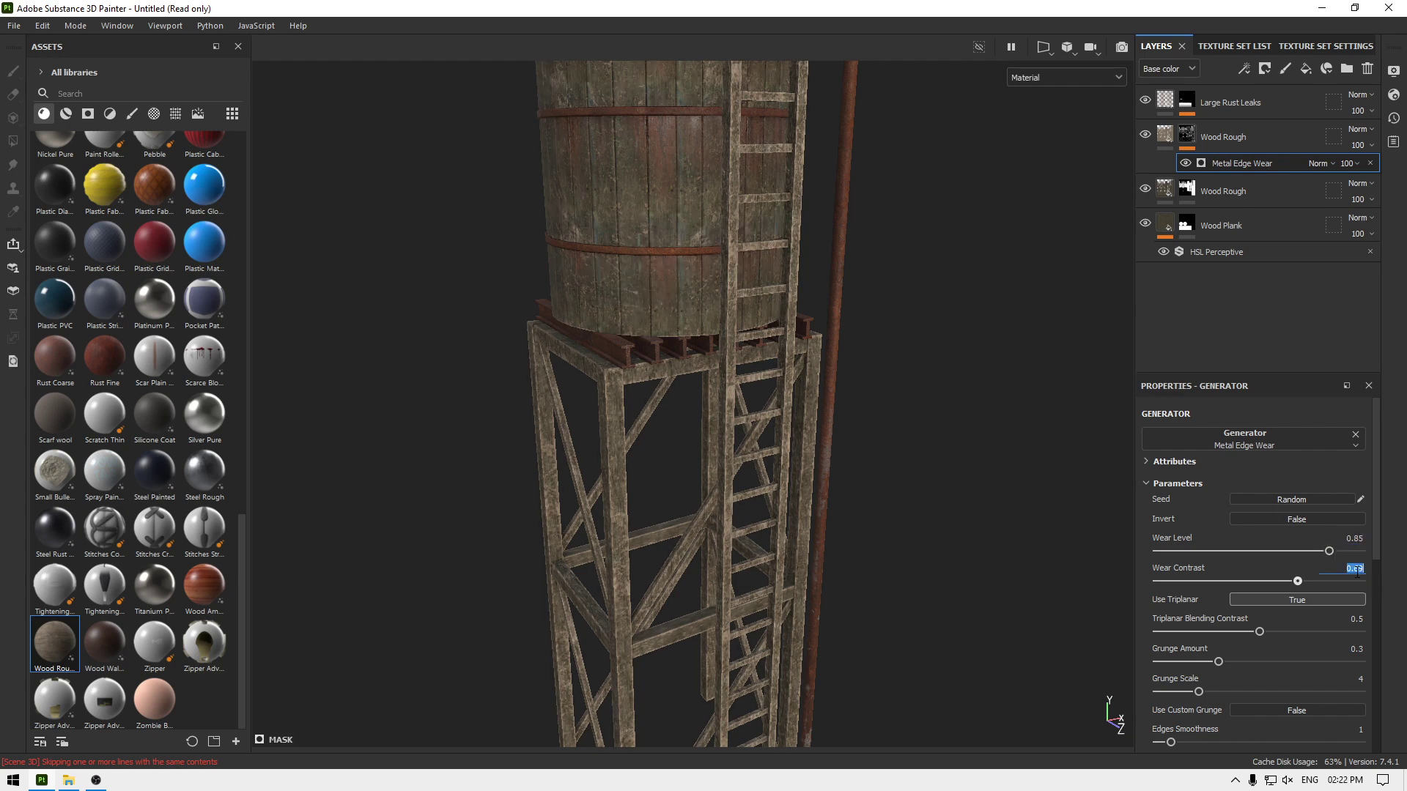
{"action": "key", "text": "Return"}
Step: Zoom and orbit to inspect the edge wear on the legs, crossbeams, ladder and platform
{"action": "right_click_drag", "start_coordinate": [722, 364], "coordinate": [814, 674], "text": "alt"}
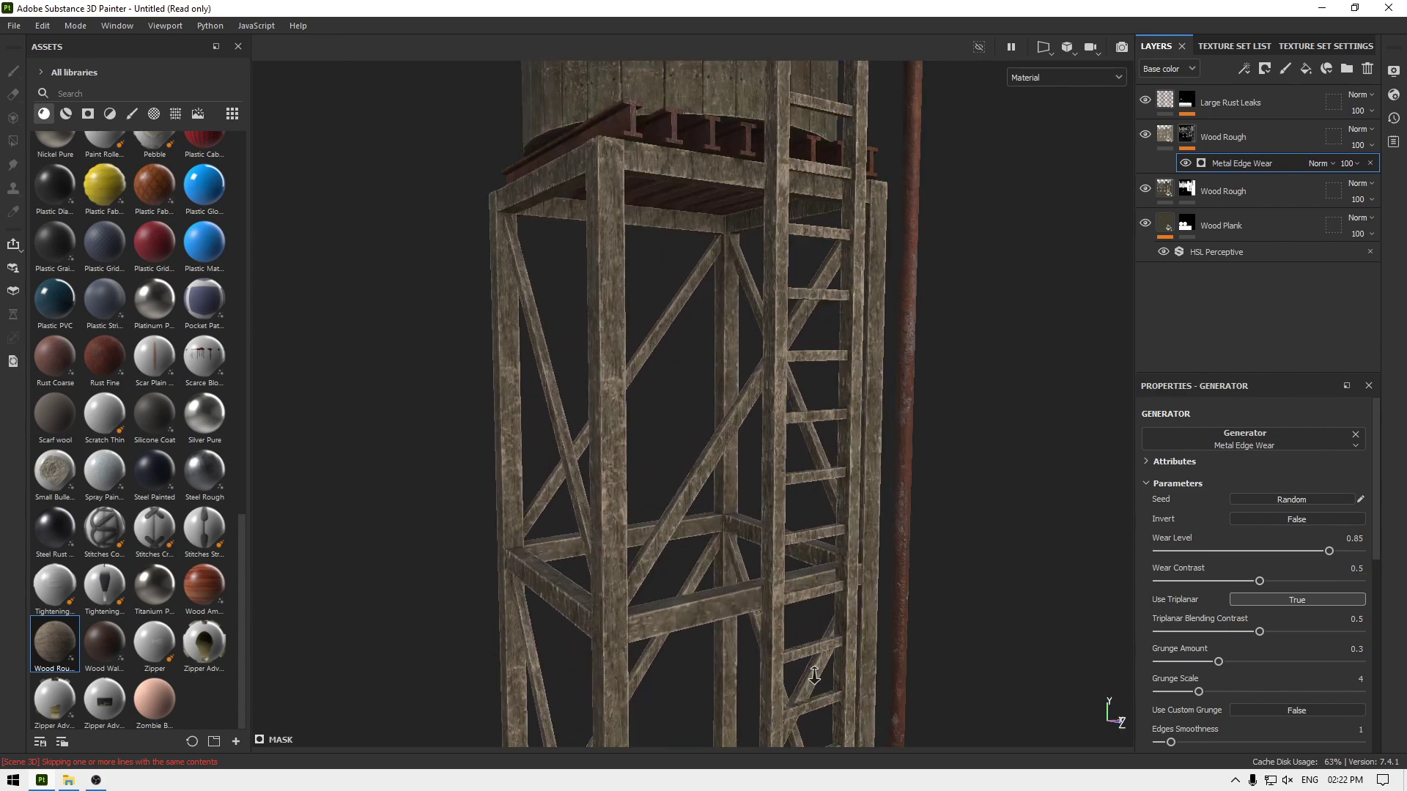
{"action": "left_click_drag", "start_coordinate": [732, 439], "coordinate": [631, 515], "text": "alt"}
{"action": "middle_click_drag", "start_coordinate": [631, 515], "coordinate": [725, 471], "text": "alt"}
{"action": "left_click_drag", "start_coordinate": [725, 472], "coordinate": [695, 467], "text": "alt"}
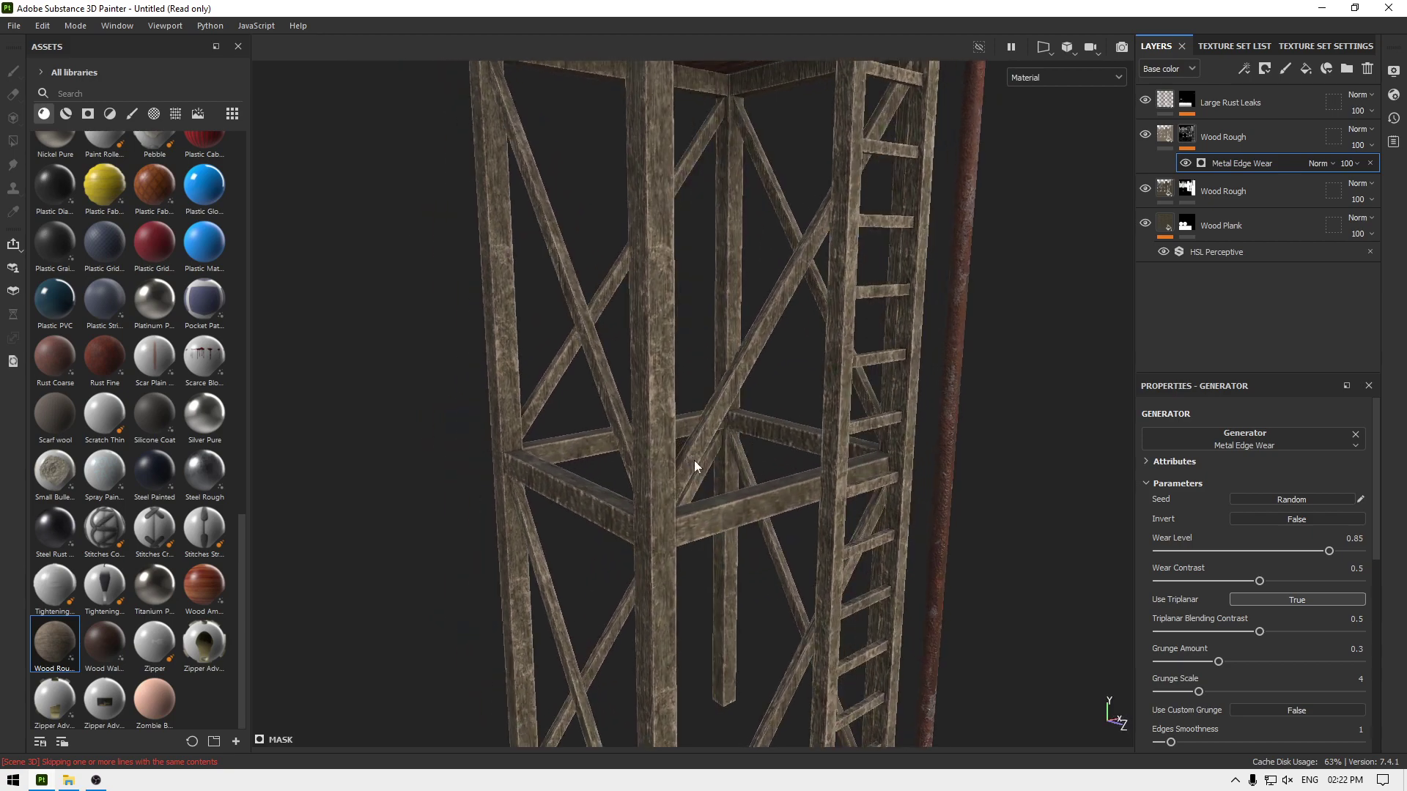
{"action": "mouse_move", "coordinate": [695, 467]}
{"action": "right_mouse_down", "text": "alt"}
{"action": "mouse_move", "coordinate": [754, 615]}
{"action": "mouse_move", "coordinate": [692, 462]}
{"action": "right_mouse_up", "text": "alt"}
{"action": "left_click_drag", "start_coordinate": [692, 462], "coordinate": [781, 390], "text": "alt"}
{"action": "middle_click_drag", "start_coordinate": [782, 390], "coordinate": [787, 476], "text": "alt"}
{"action": "right_click_drag", "start_coordinate": [788, 476], "coordinate": [704, 314], "text": "alt"}
{"action": "middle_click_drag", "start_coordinate": [704, 314], "coordinate": [674, 352], "text": "alt"}
Step: Select the Large Rust Leaks layer and view the tank from above and the side
{"action": "right_click_drag", "start_coordinate": [675, 352], "coordinate": [638, 323], "text": "alt"}
{"action": "left_click", "coordinate": [1165, 99]}
{"action": "left_click_drag", "start_coordinate": [958, 421], "coordinate": [748, 280], "text": "alt"}
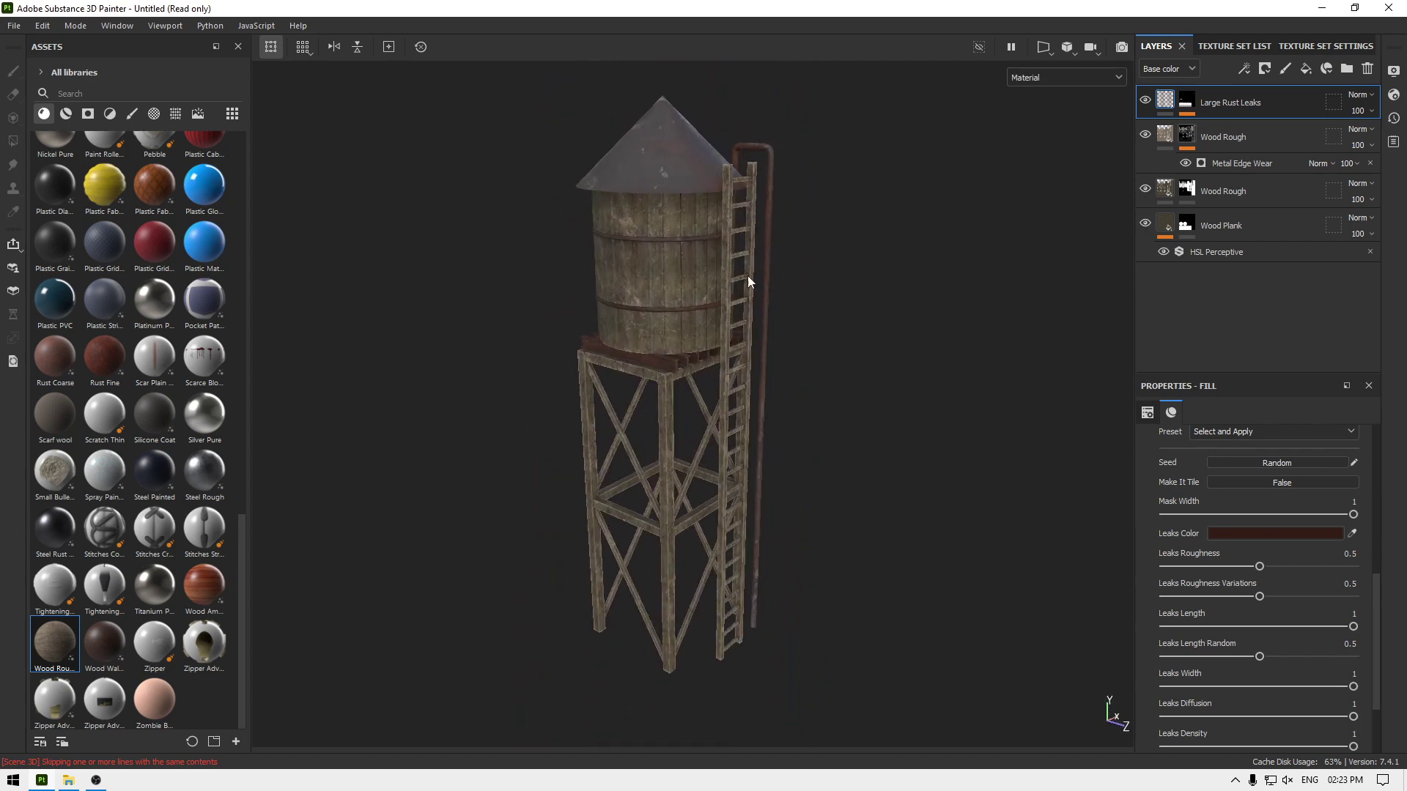
{"action": "right_click_drag", "start_coordinate": [748, 283], "coordinate": [912, 439], "text": "alt"}
{"action": "middle_click_drag", "start_coordinate": [912, 440], "coordinate": [889, 515], "text": "alt"}
{"action": "left_click_drag", "start_coordinate": [889, 515], "coordinate": [878, 608], "text": "alt"}
{"action": "right_click_drag", "start_coordinate": [841, 363], "coordinate": [833, 364], "text": "alt"}
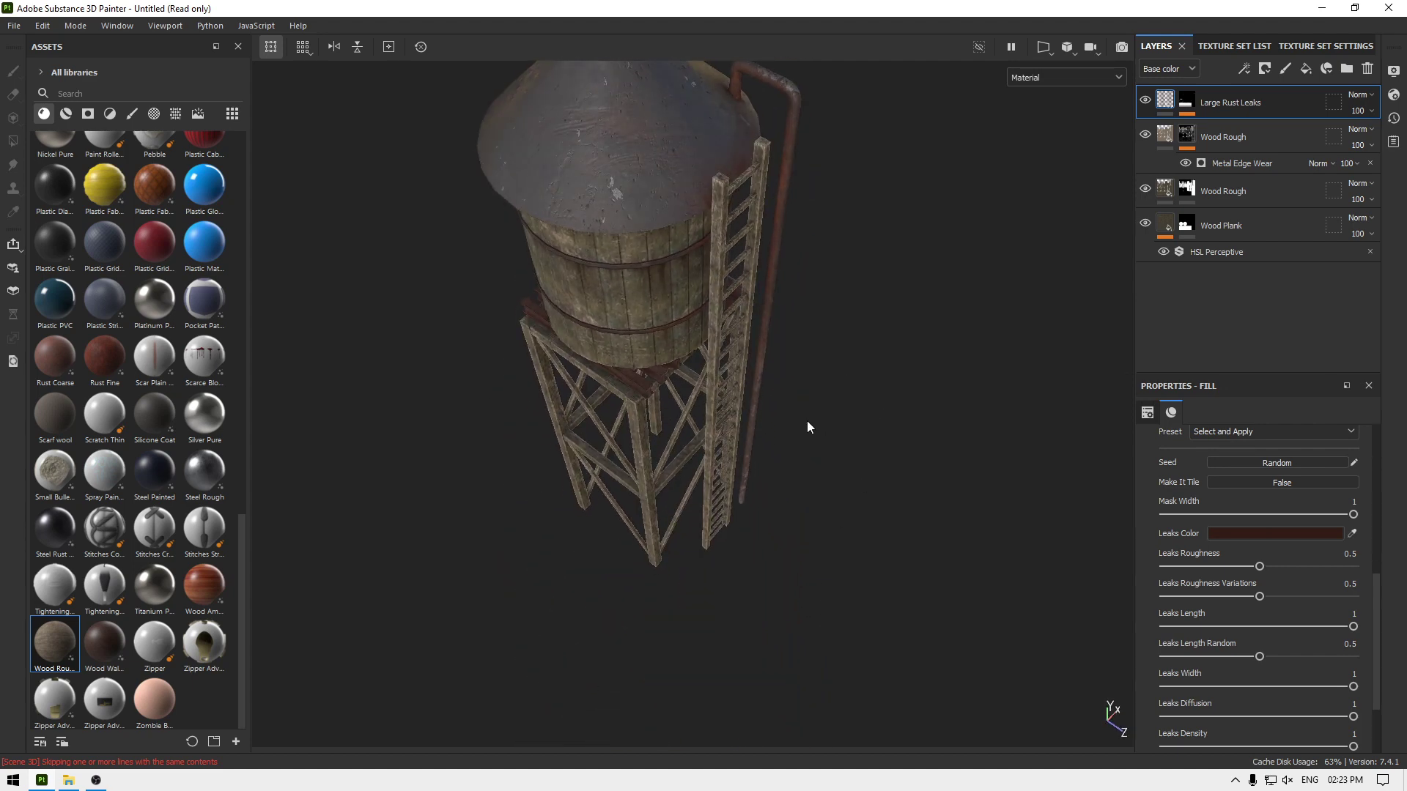
{"action": "left_click_drag", "start_coordinate": [809, 428], "coordinate": [688, 296], "text": "alt"}
Step: In Export Textures, set the output directory to a new textures folder in Water Tower's sourceimages
{"action": "left_click", "coordinate": [13, 24]}
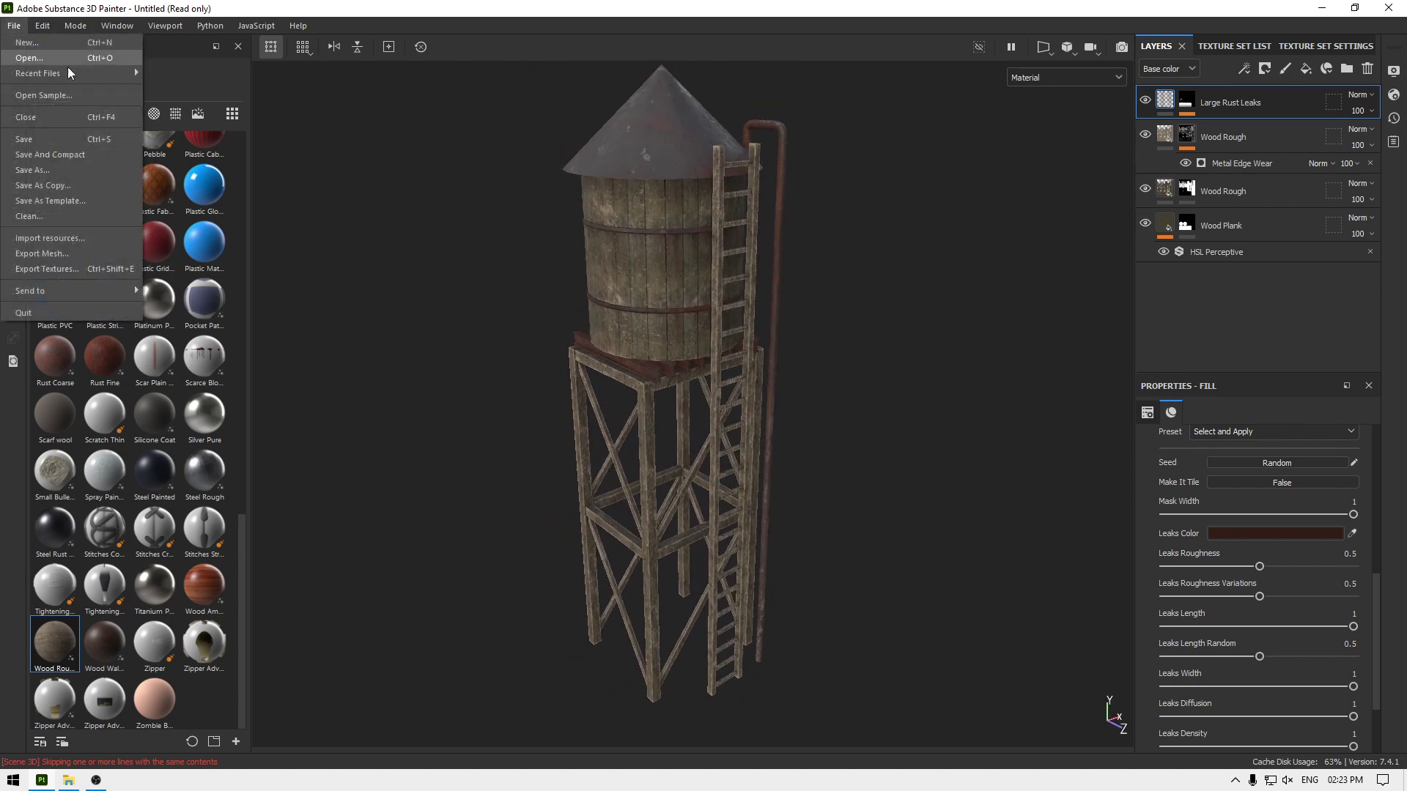
{"action": "left_click", "coordinate": [90, 270]}
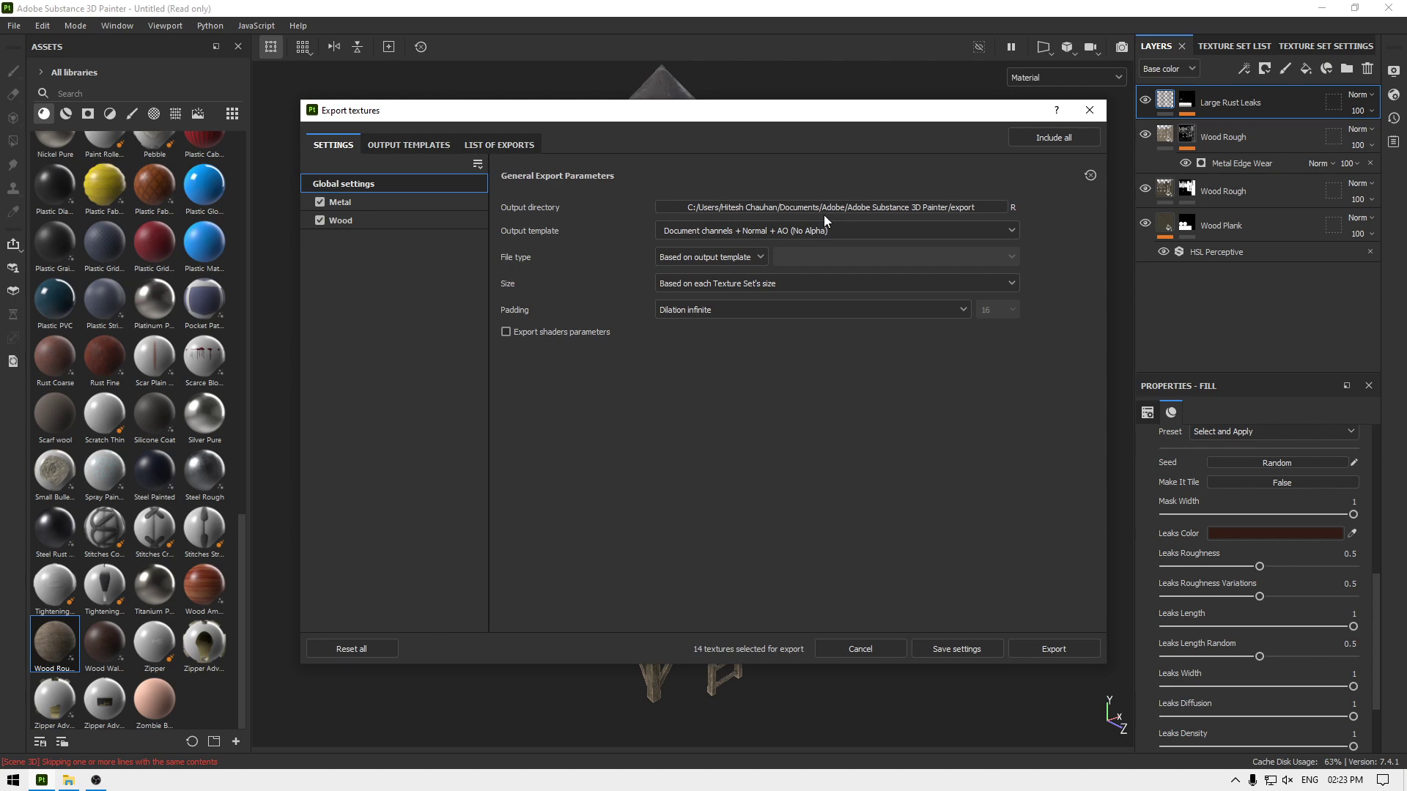
{"action": "left_click", "coordinate": [823, 212]}
{"action": "left_click", "coordinate": [373, 431]}
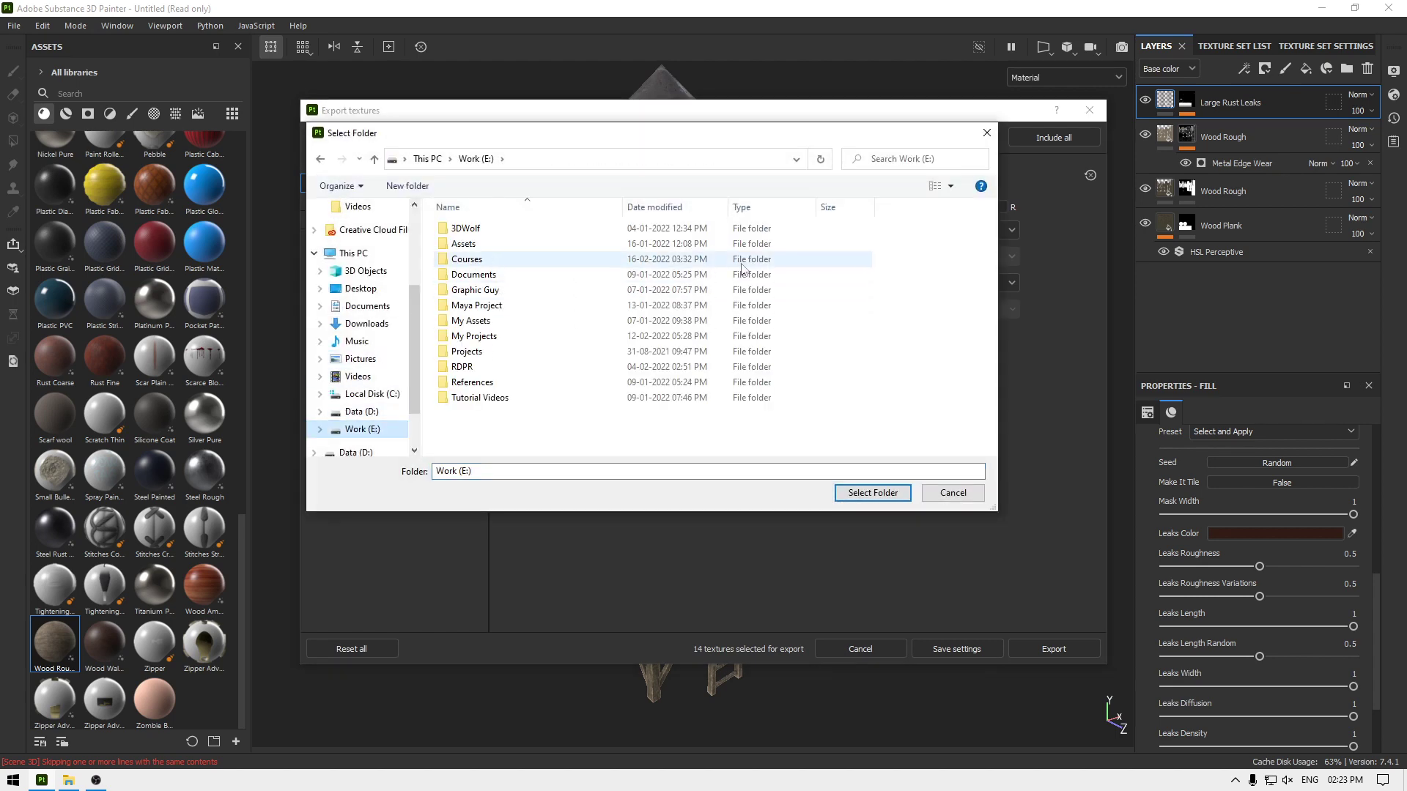
{"action": "double_click", "coordinate": [516, 336]}
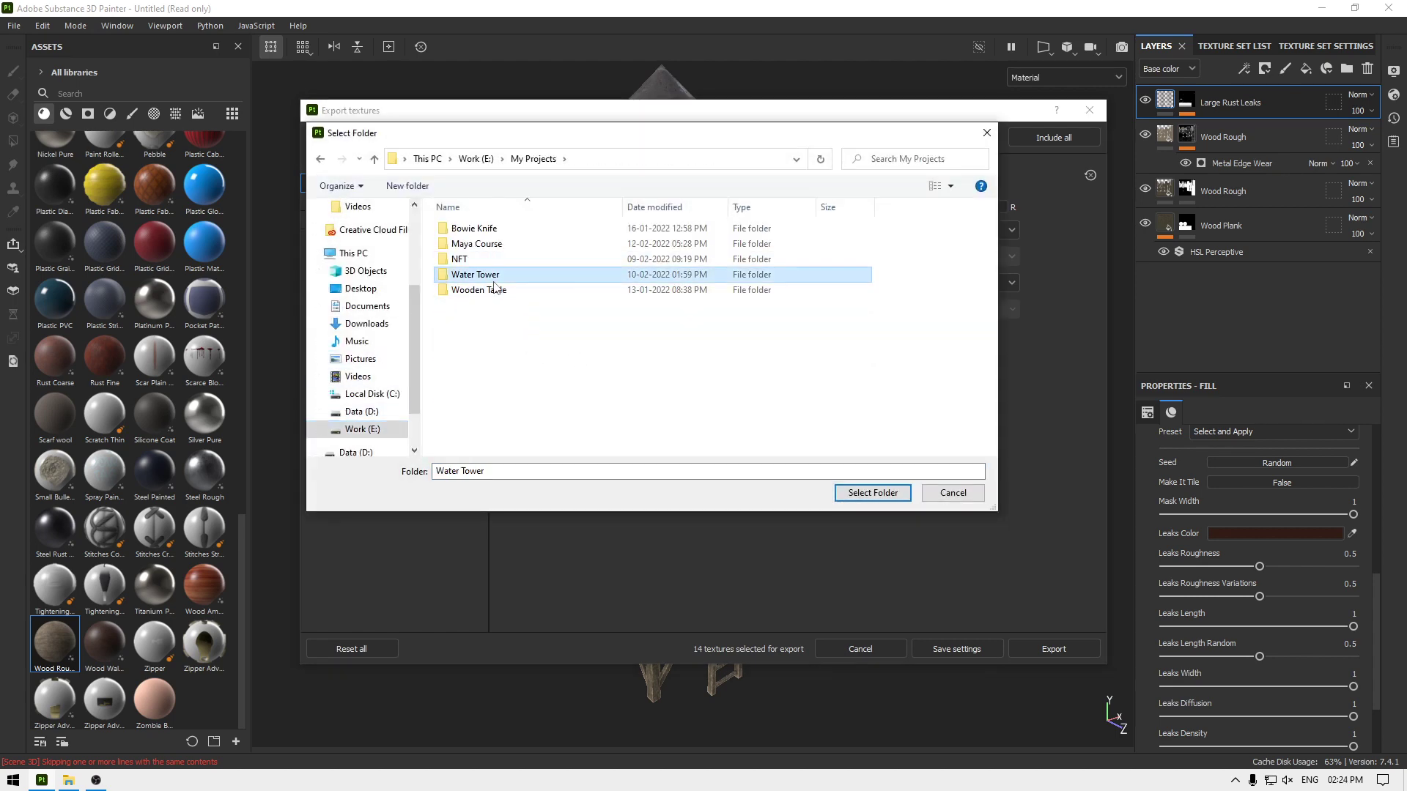
{"action": "double_click", "coordinate": [484, 275]}
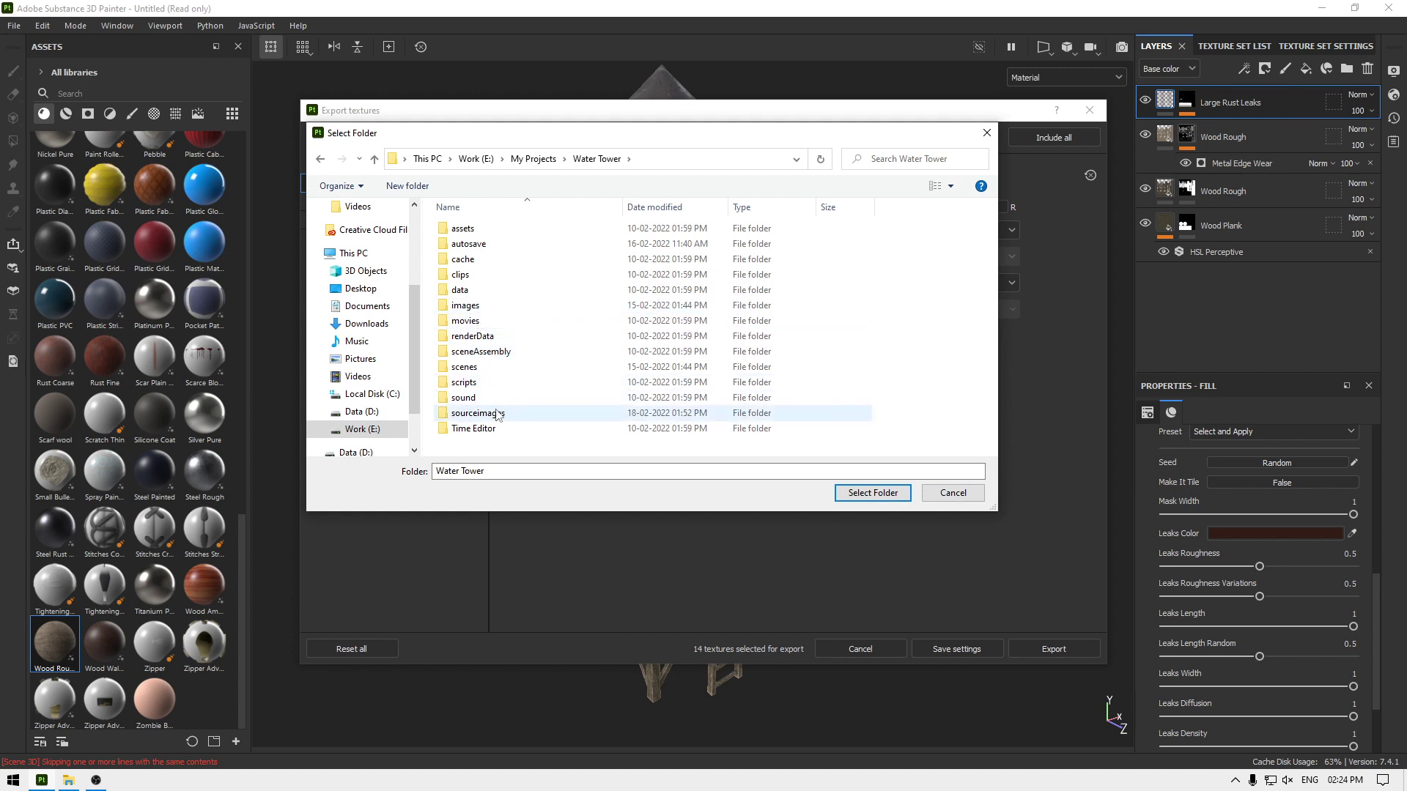
{"action": "double_click", "coordinate": [469, 413]}
{"action": "right_click", "coordinate": [818, 401]}
{"action": "type", "text": "wf"}
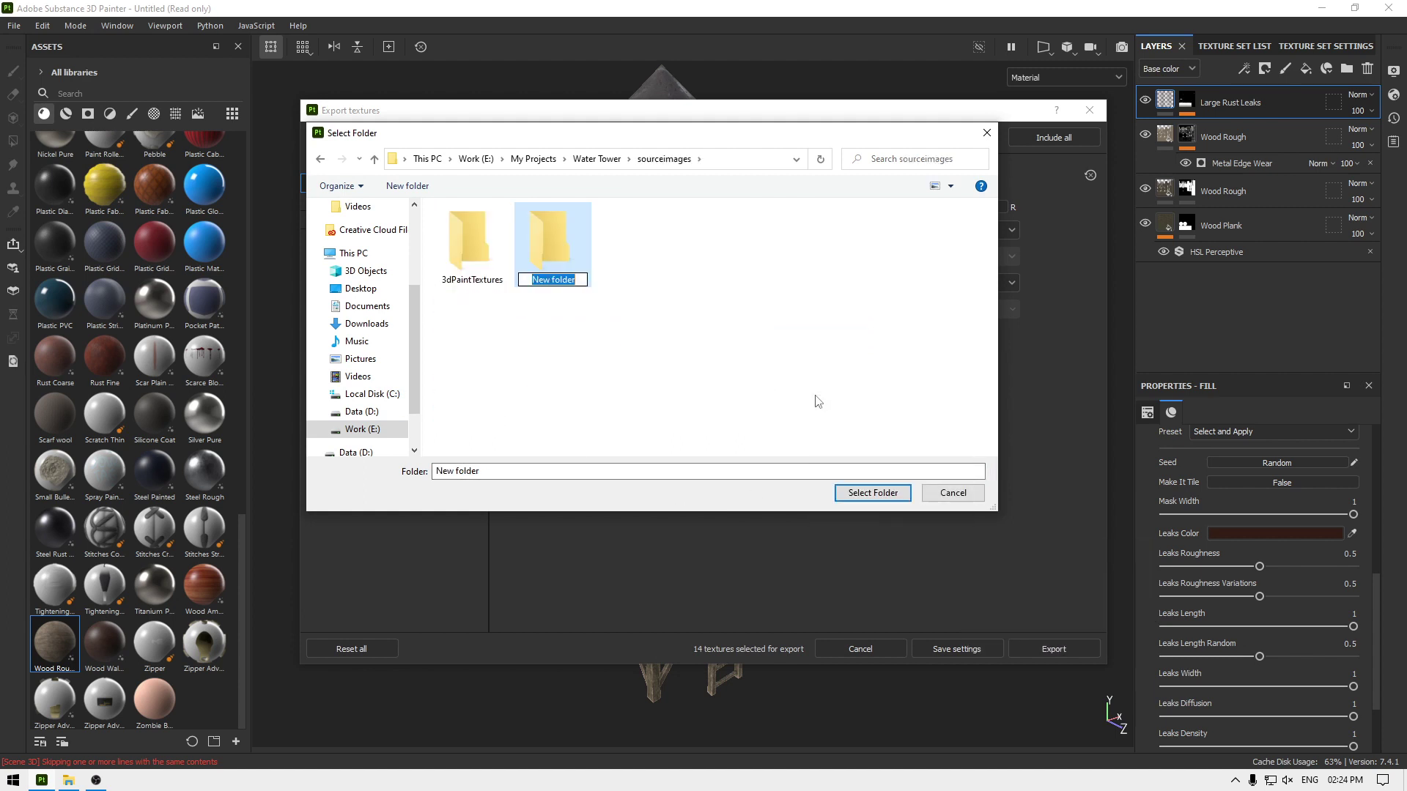
{"action": "type", "text": "textures"}
{"action": "key", "text": "Return"}
{"action": "left_click", "coordinate": [864, 492]}
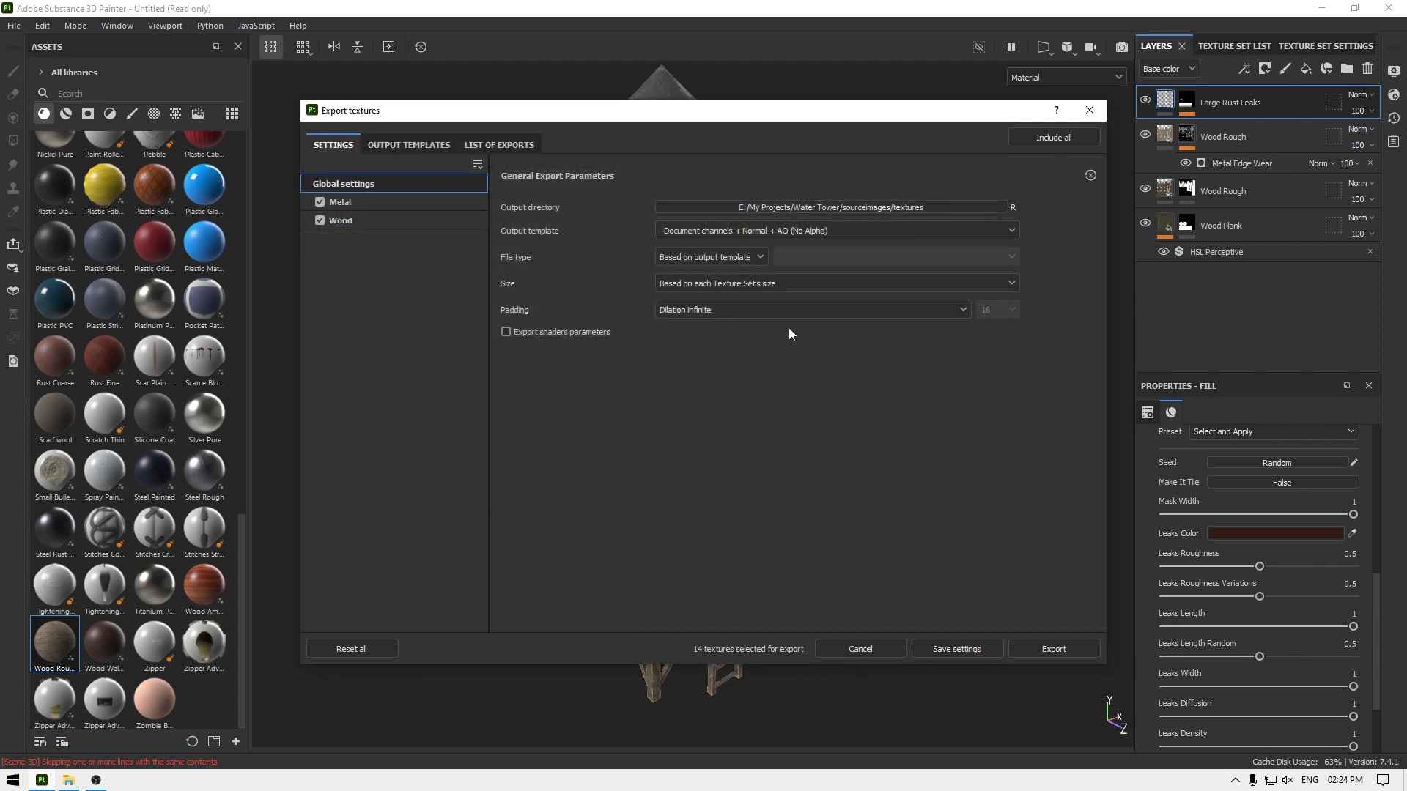
Step: Keep the current template and export the textures as 4096 PNGs, then close the window
{"action": "left_click", "coordinate": [760, 231]}
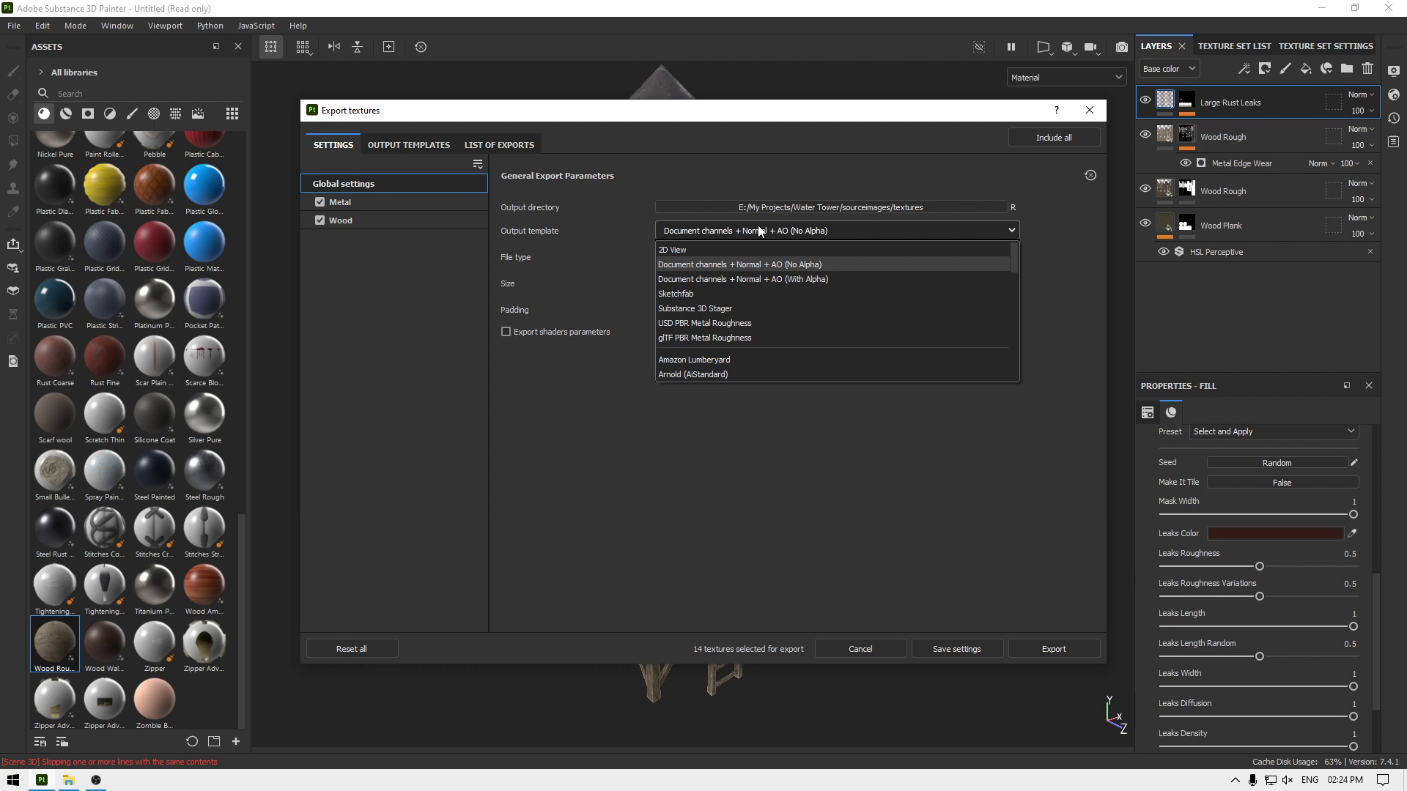
{"action": "left_click", "coordinate": [740, 264]}
{"action": "left_click", "coordinate": [712, 258]}
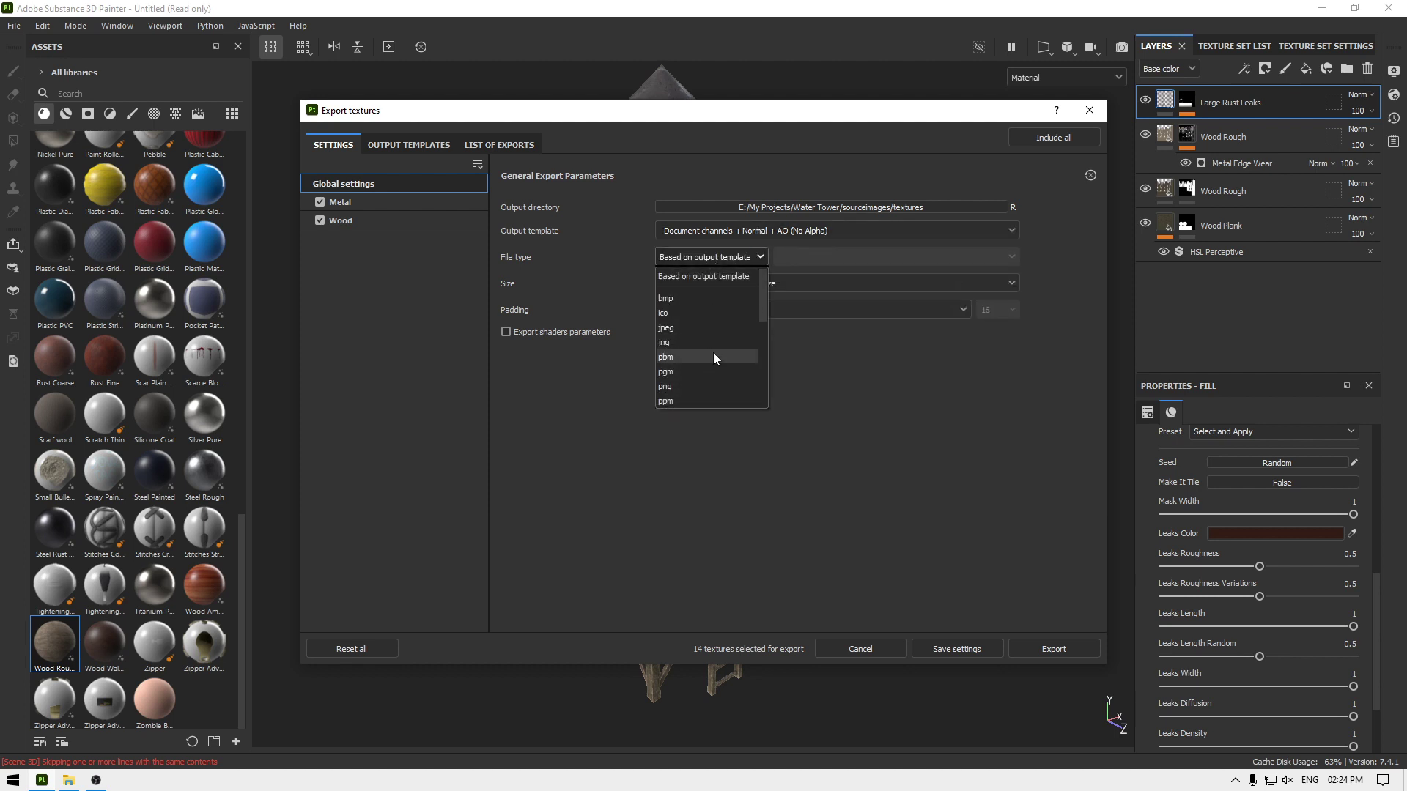
{"action": "left_click", "coordinate": [697, 385]}
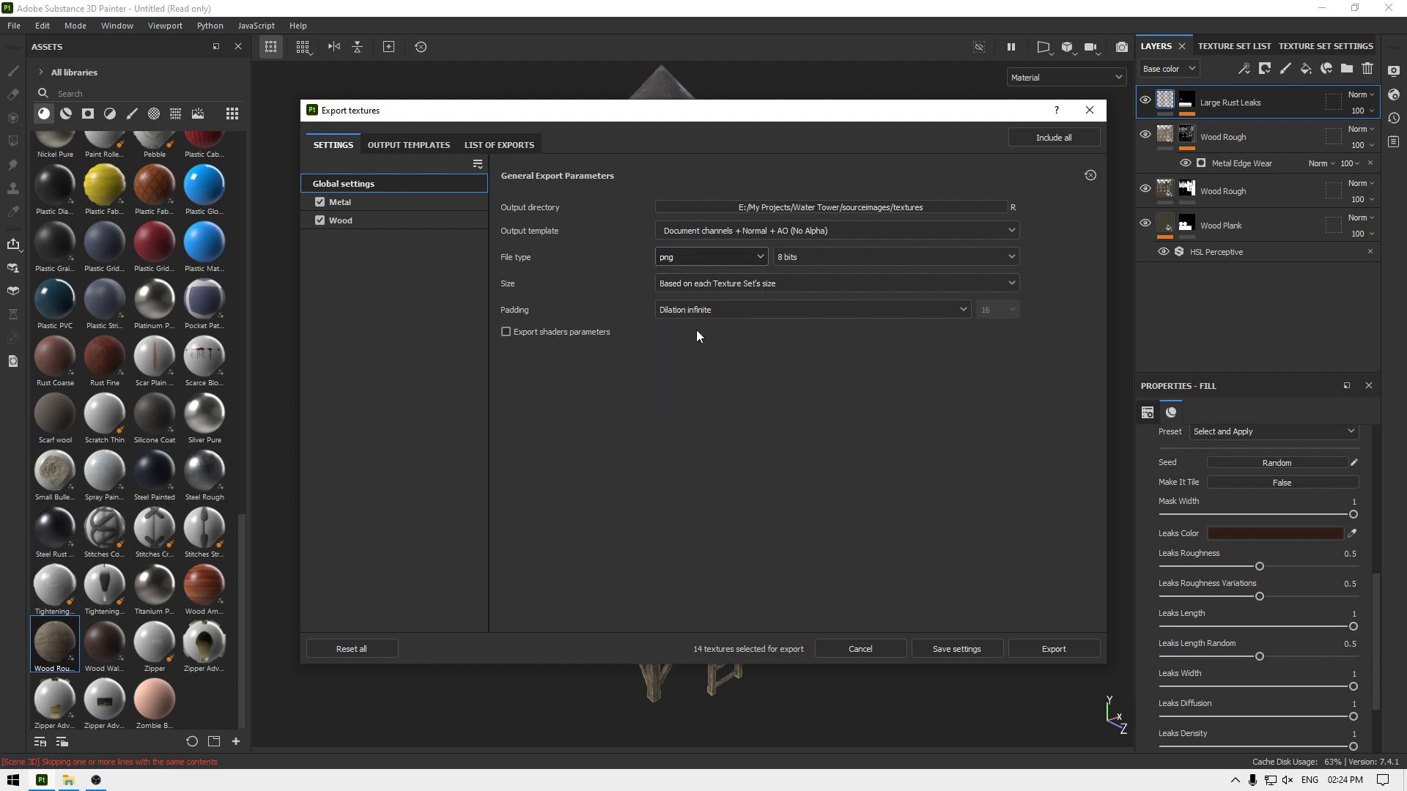
{"action": "left_click", "coordinate": [710, 291]}
{"action": "left_click", "coordinate": [688, 414]}
{"action": "left_click", "coordinate": [1049, 656]}
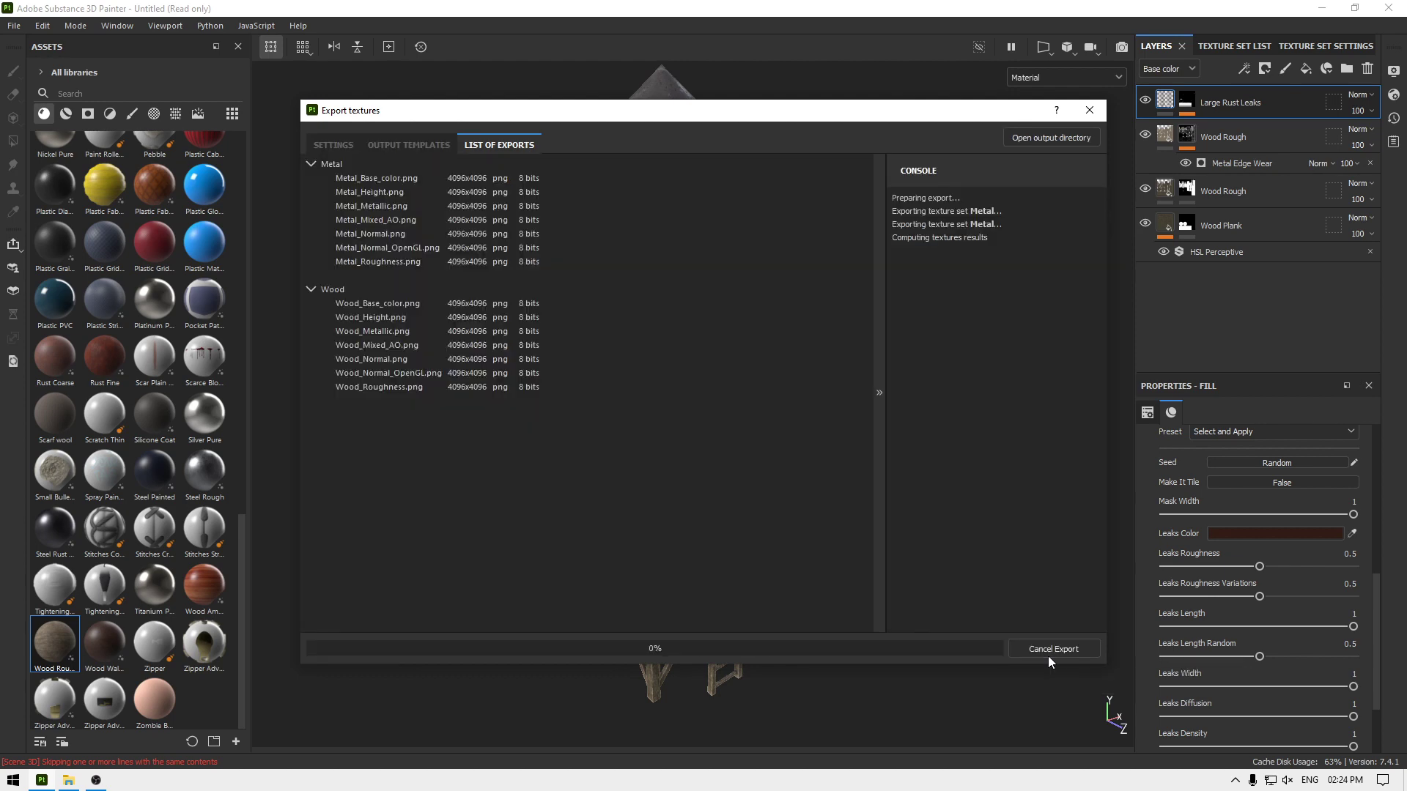
{"action": "left_click", "coordinate": [1090, 110]}
{"action": "mouse_move", "coordinate": [739, 323]}
{"action": "left_mouse_down", "text": "alt"}
{"action": "mouse_move", "coordinate": [676, 341]}
{"action": "mouse_move", "coordinate": [731, 298]}
{"action": "left_mouse_up", "text": "alt"}
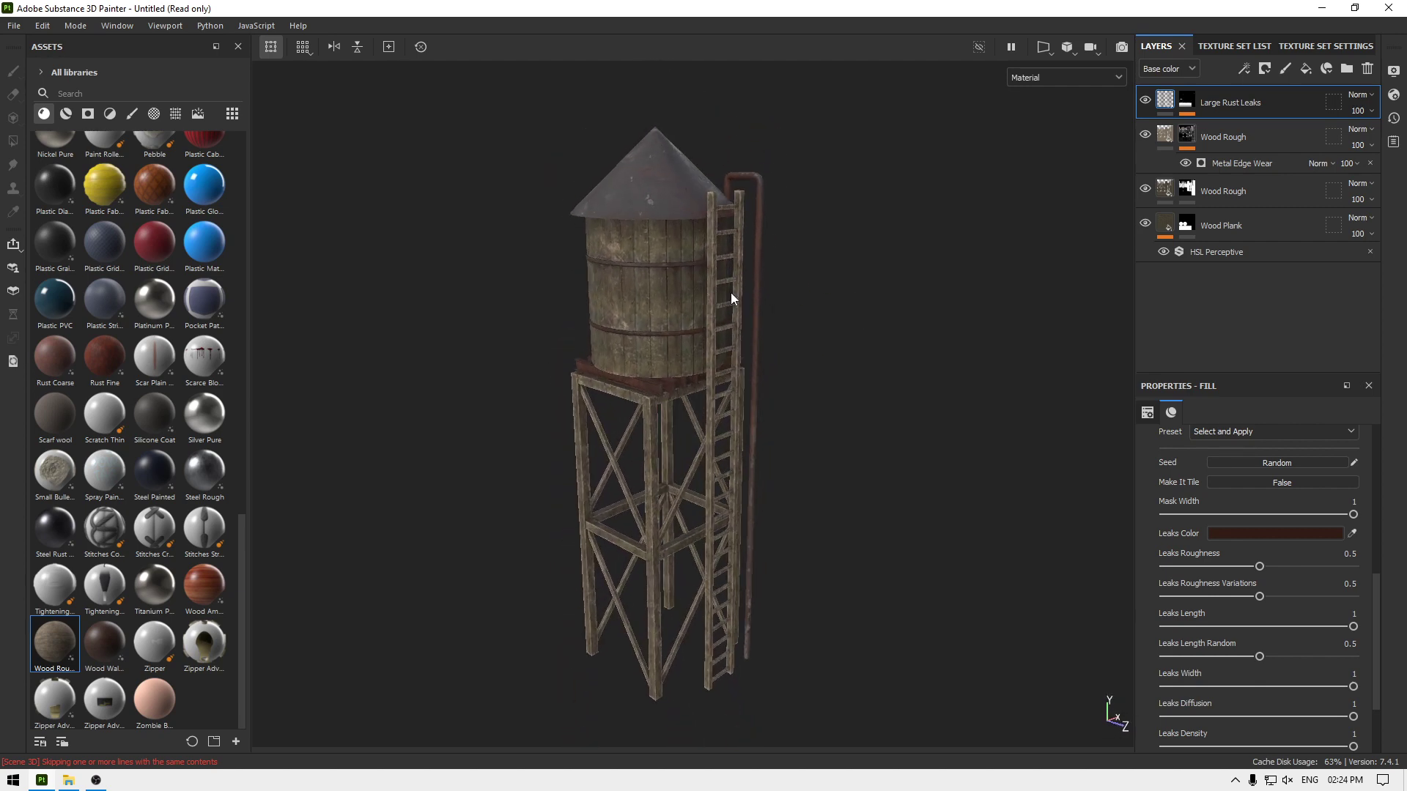